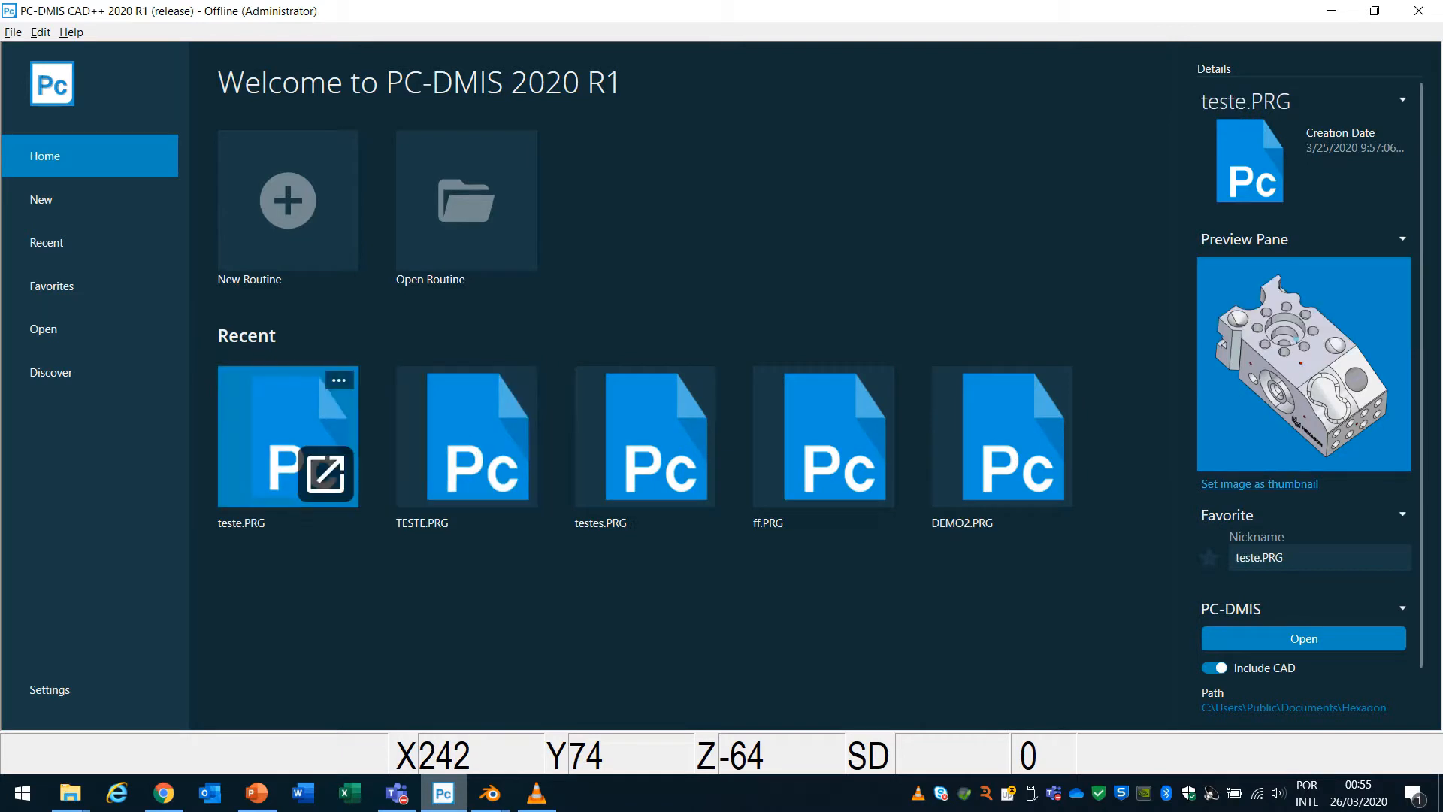
Choose the Blank Template for a new measurement routine and begin entering its part name.
click(46, 199)
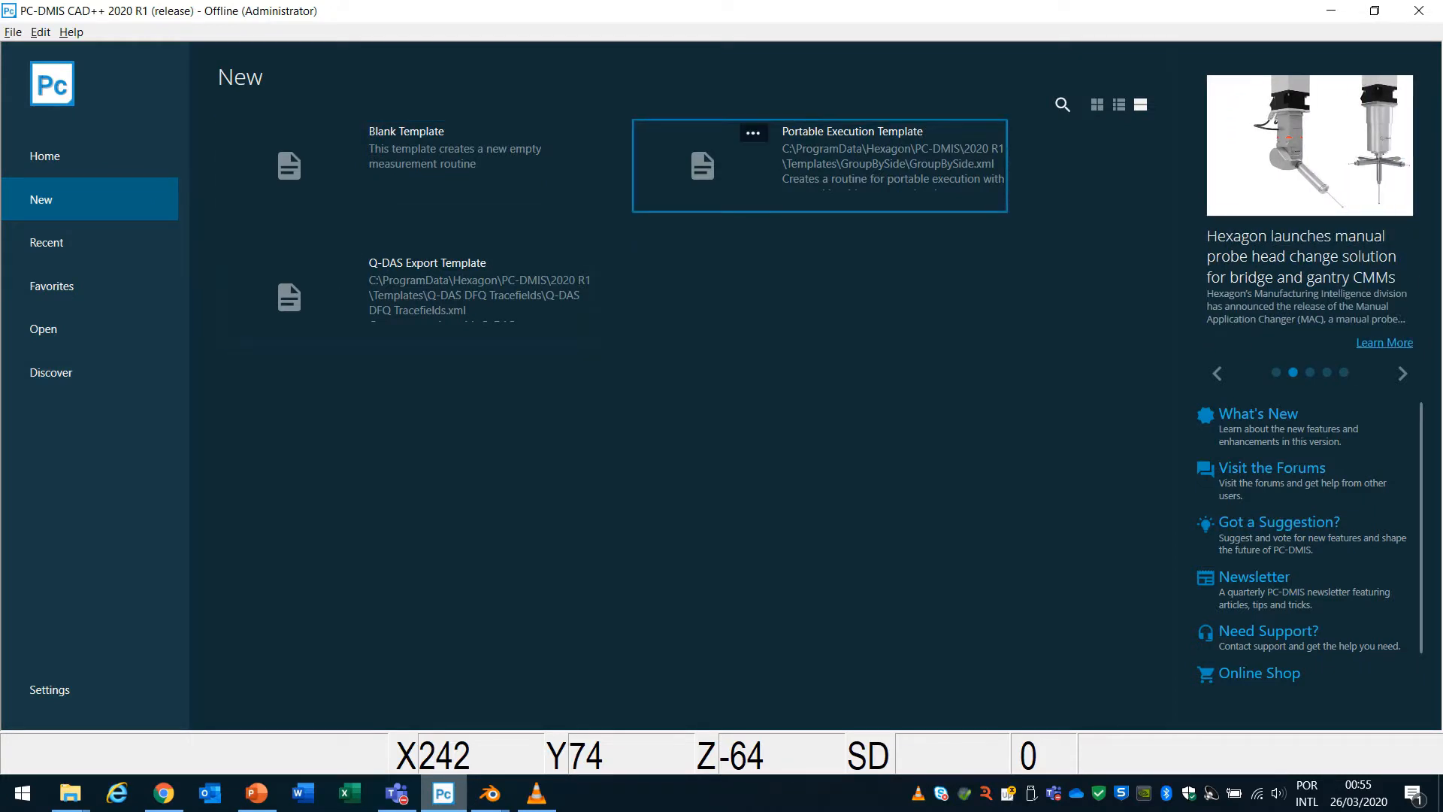
click(406, 166)
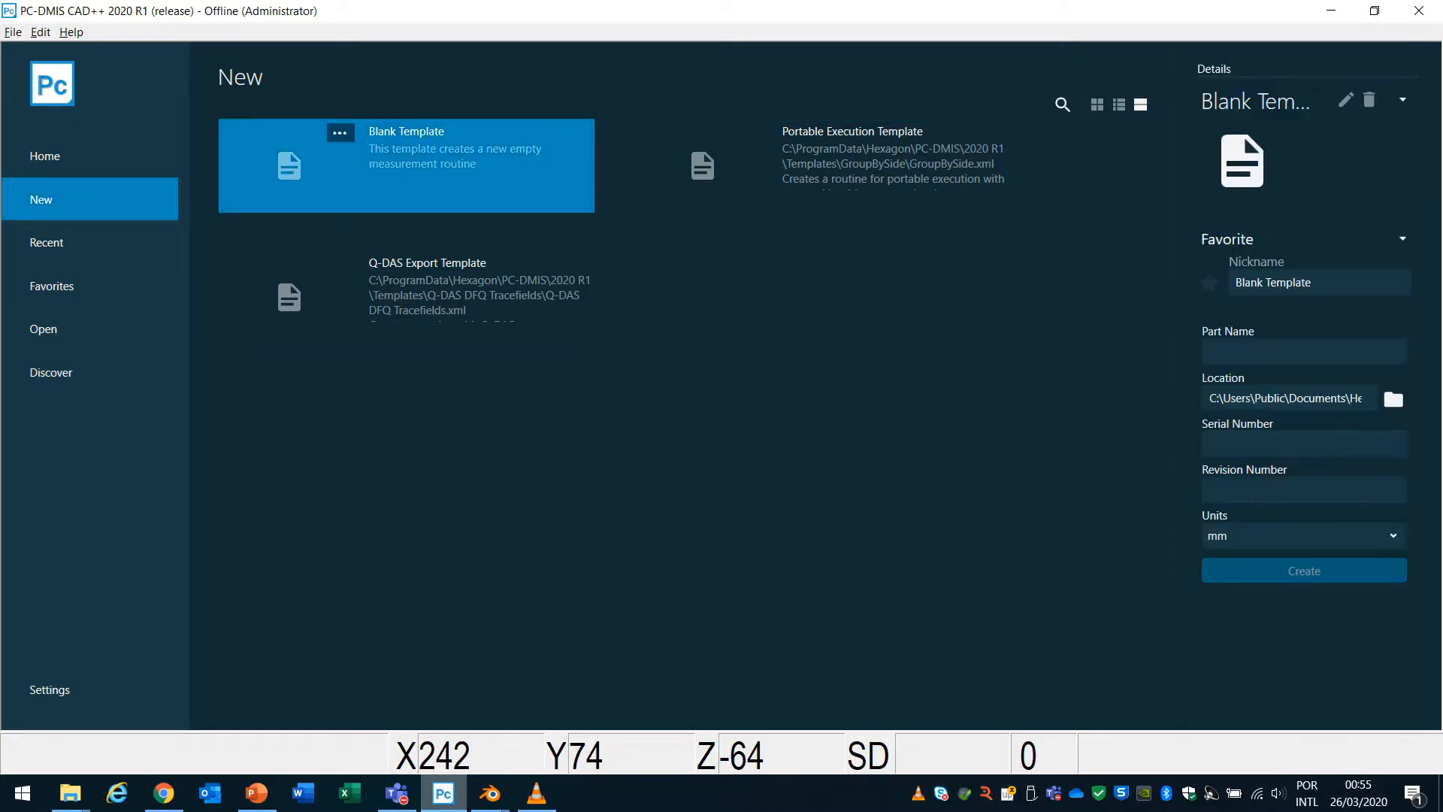
click(1304, 352)
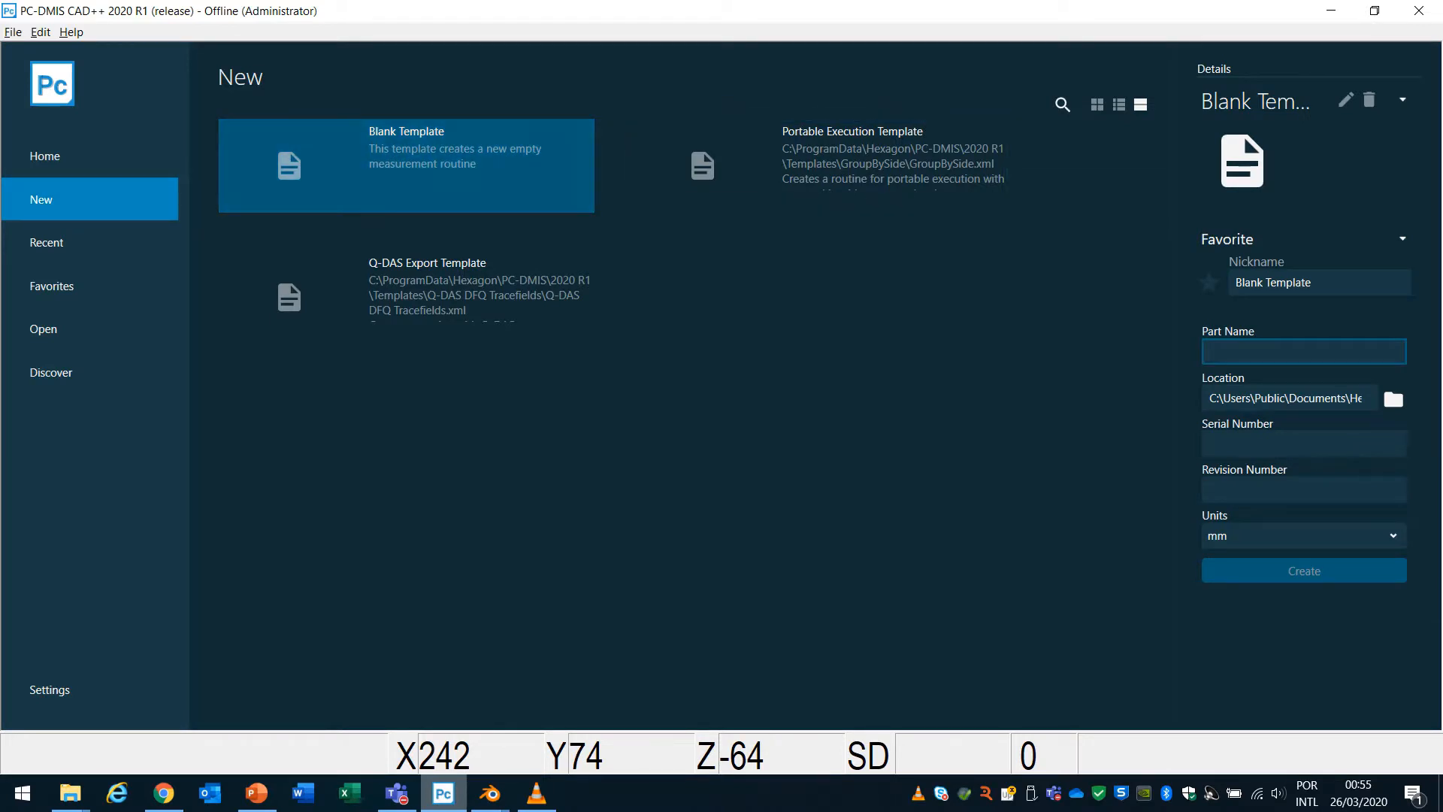
text(dEMO1)
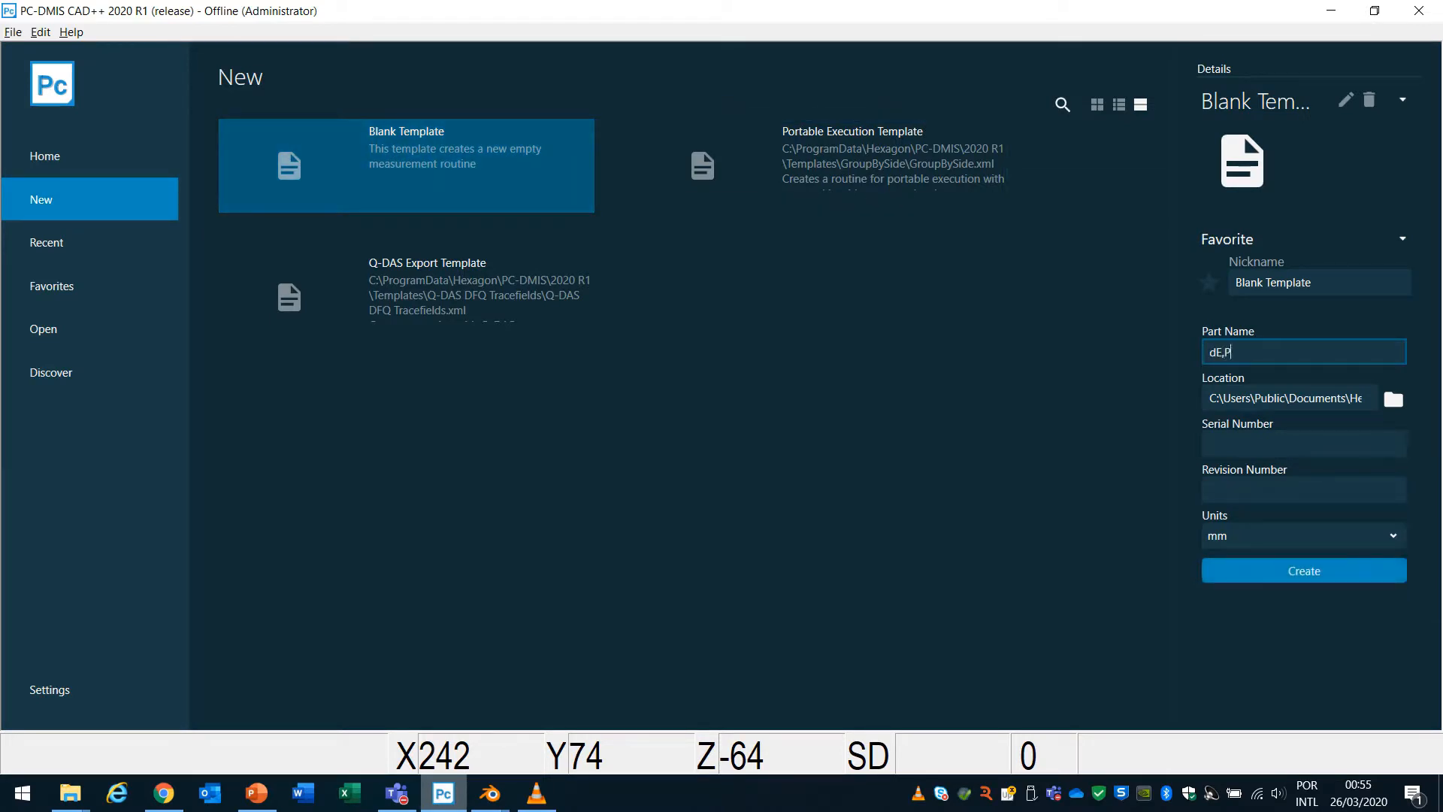
key(BackSpace)
key(BackSpace)
key(BackSpace)
key(BackSpace)
key(BackSpace)
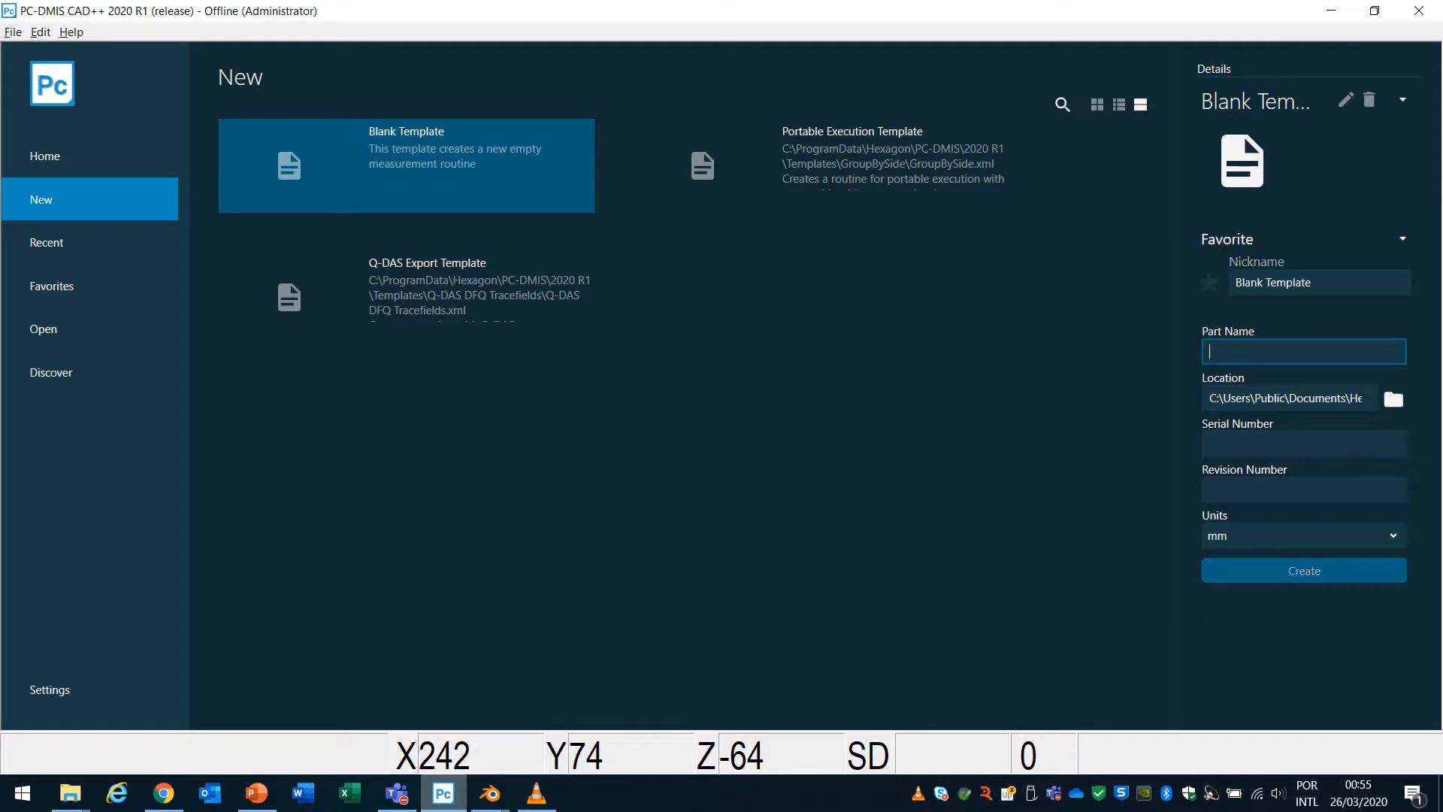
text(dE)
key(BackSpace)
key(BackSpace)
Enter "demonstração" as the part name of the new routine, using the Brazilian Portuguese keyboard layout for the accents.
text(de)
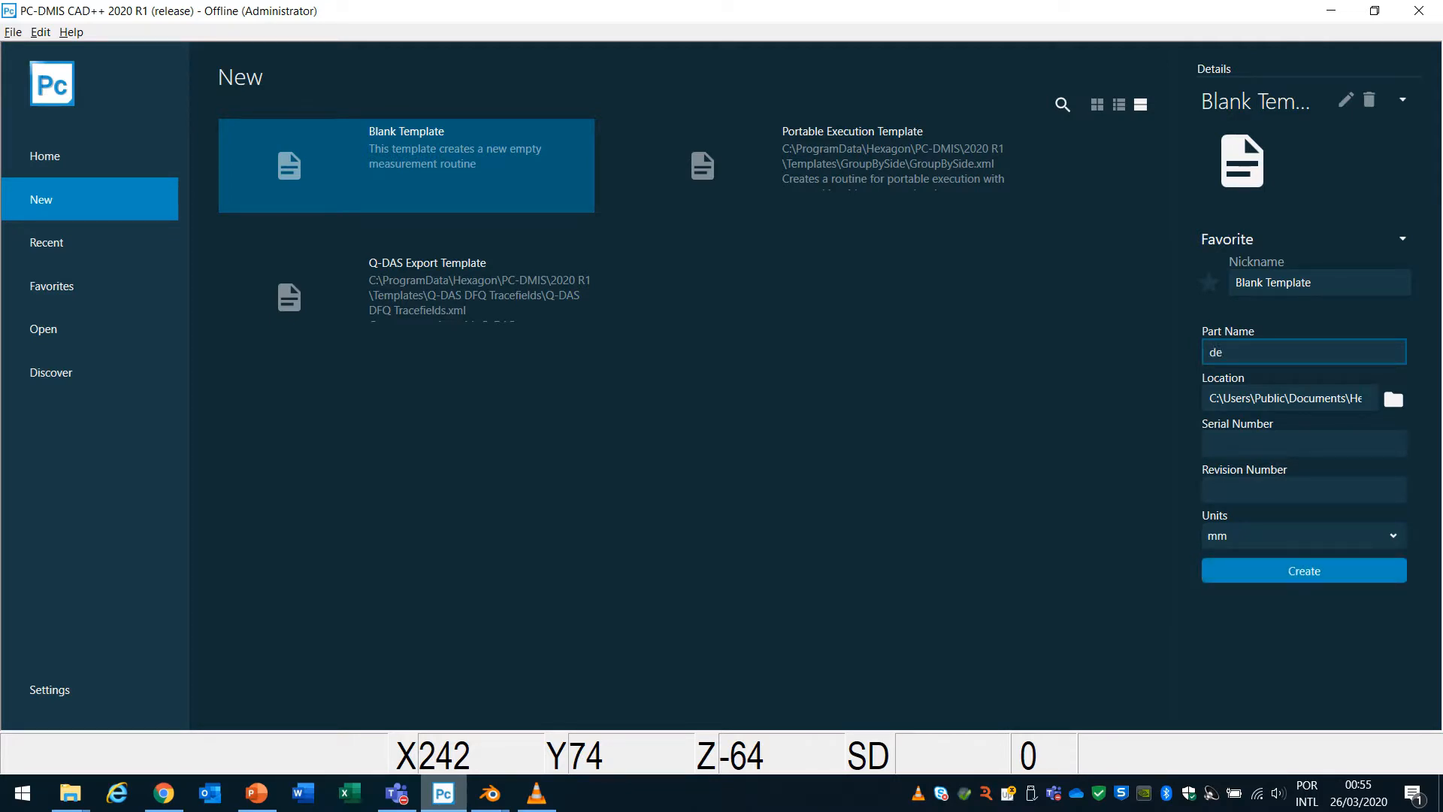
text(monstra)
text(;áo)
key(BackSpace)
key(BackSpace)
key(alt+shift)
text(ão)
key(Tab)
key(Tab)
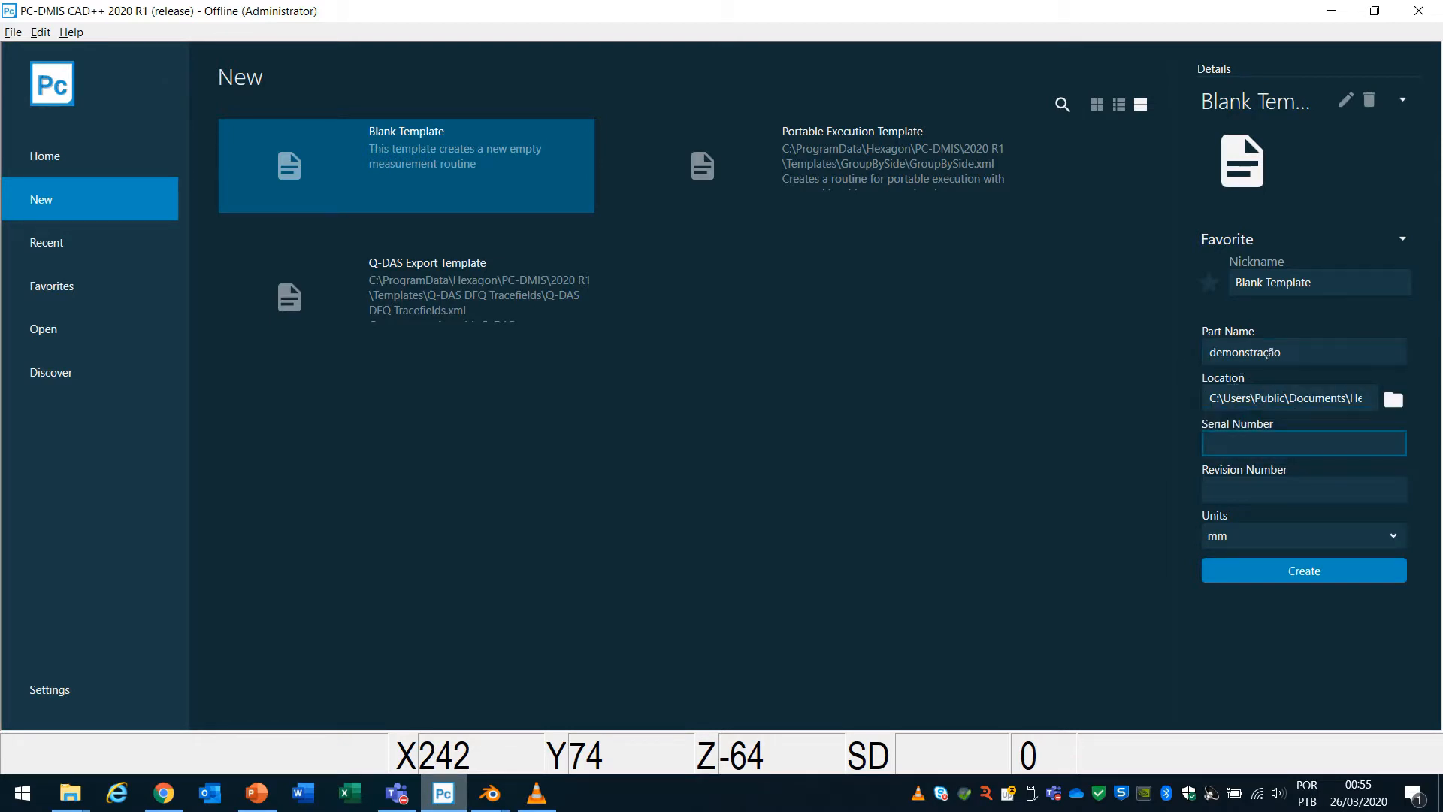
Fill in serial number 1111 and revision number 2222 for the new measurement routine.
text(1111)
key(Tab)
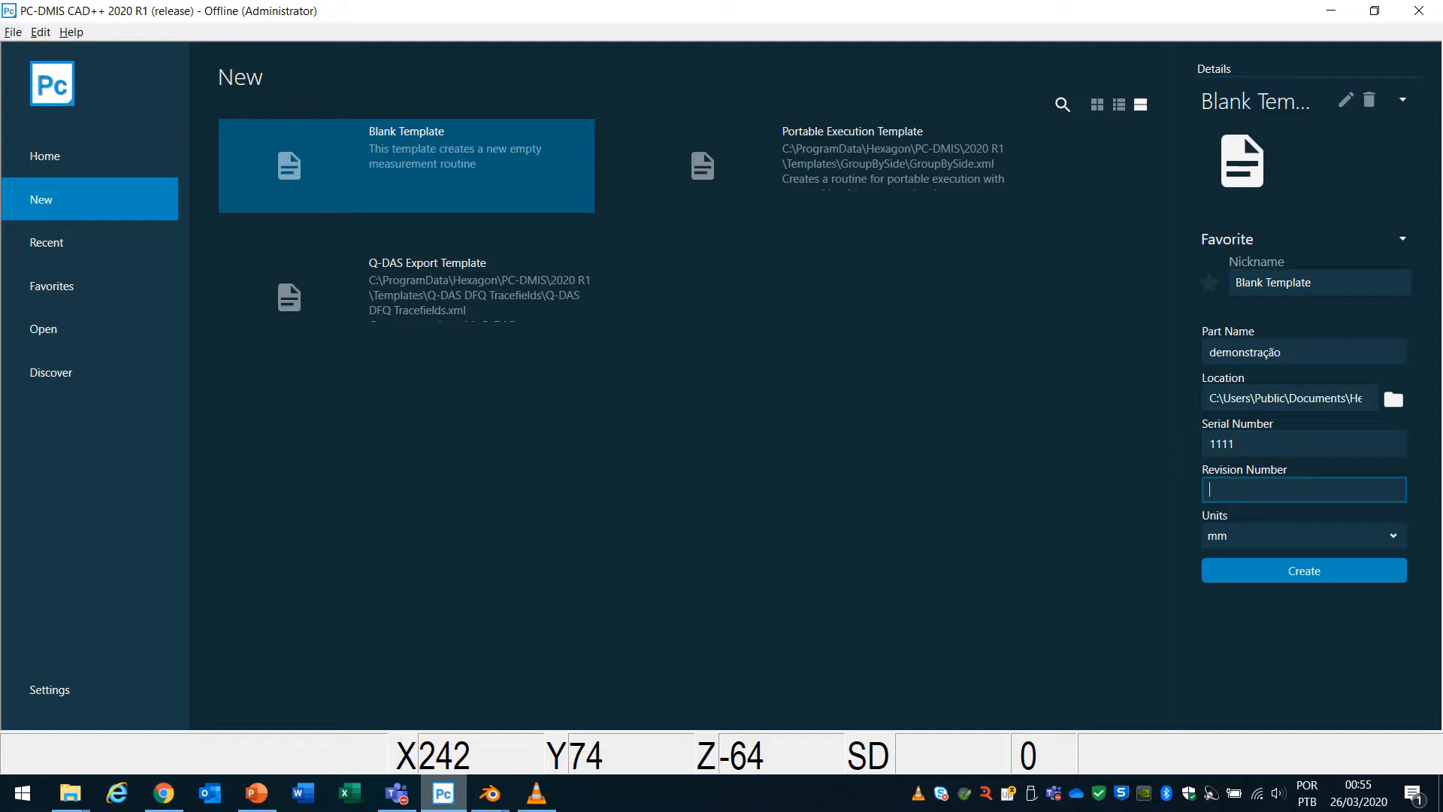
text(2222)
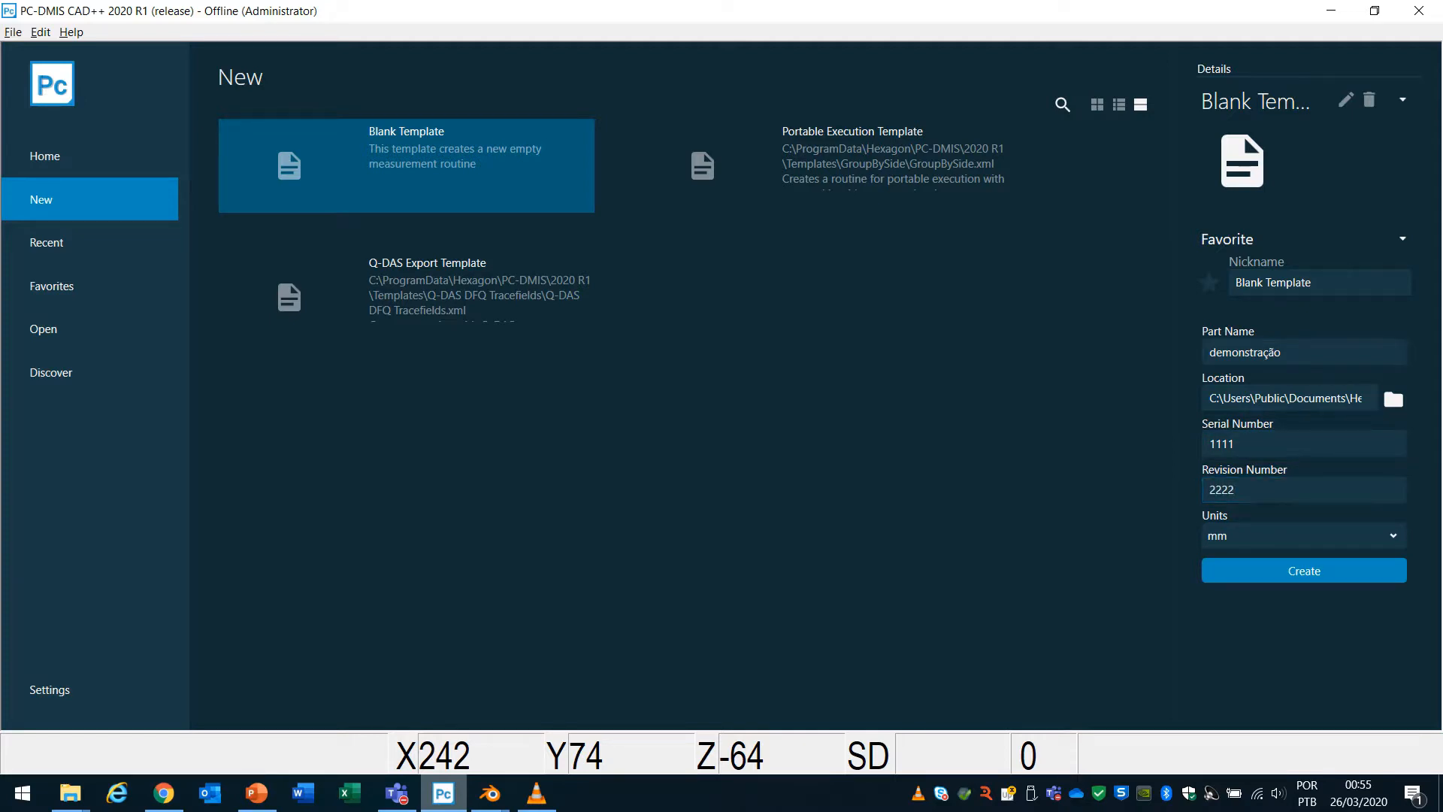
click(1304, 571)
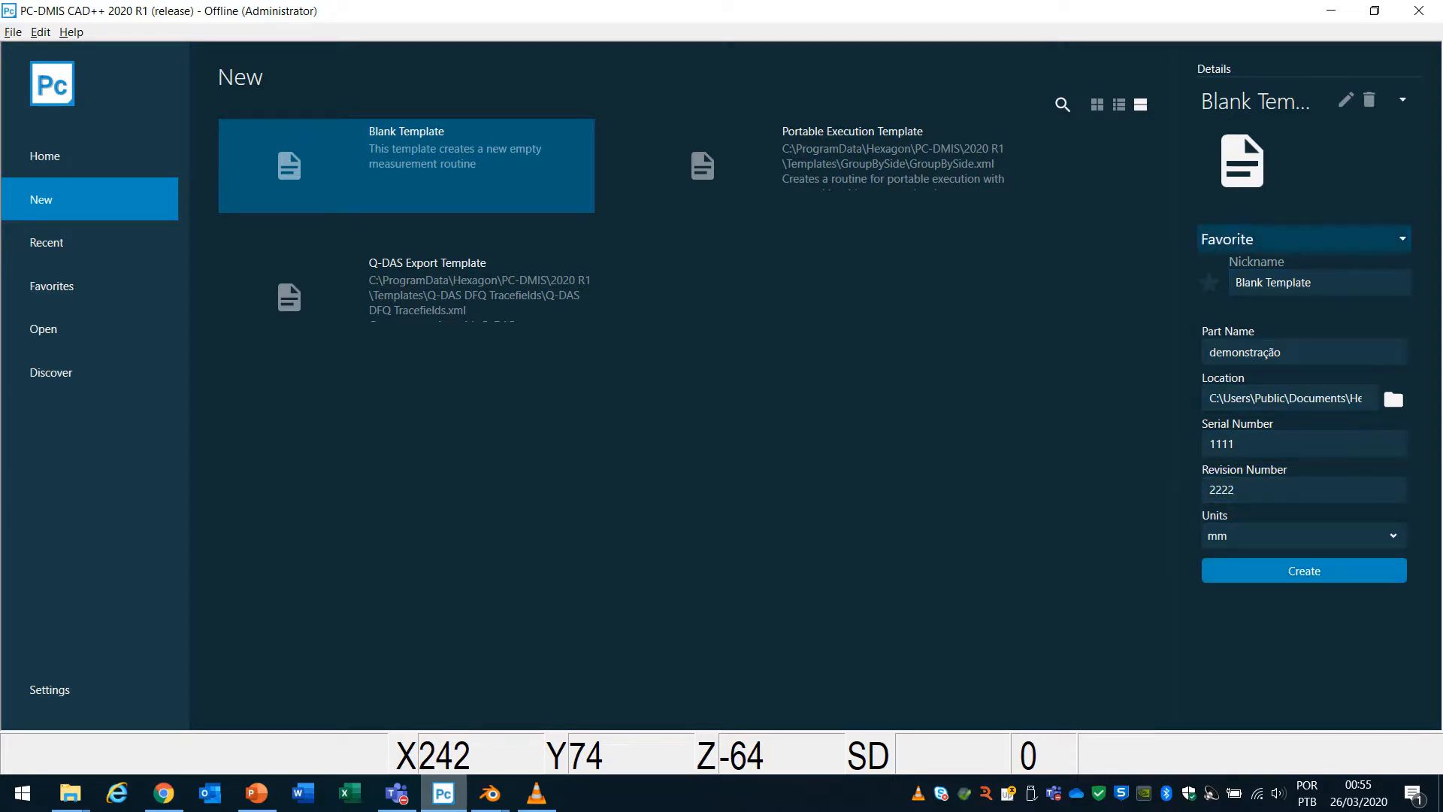
mouse_move(1228, 162)
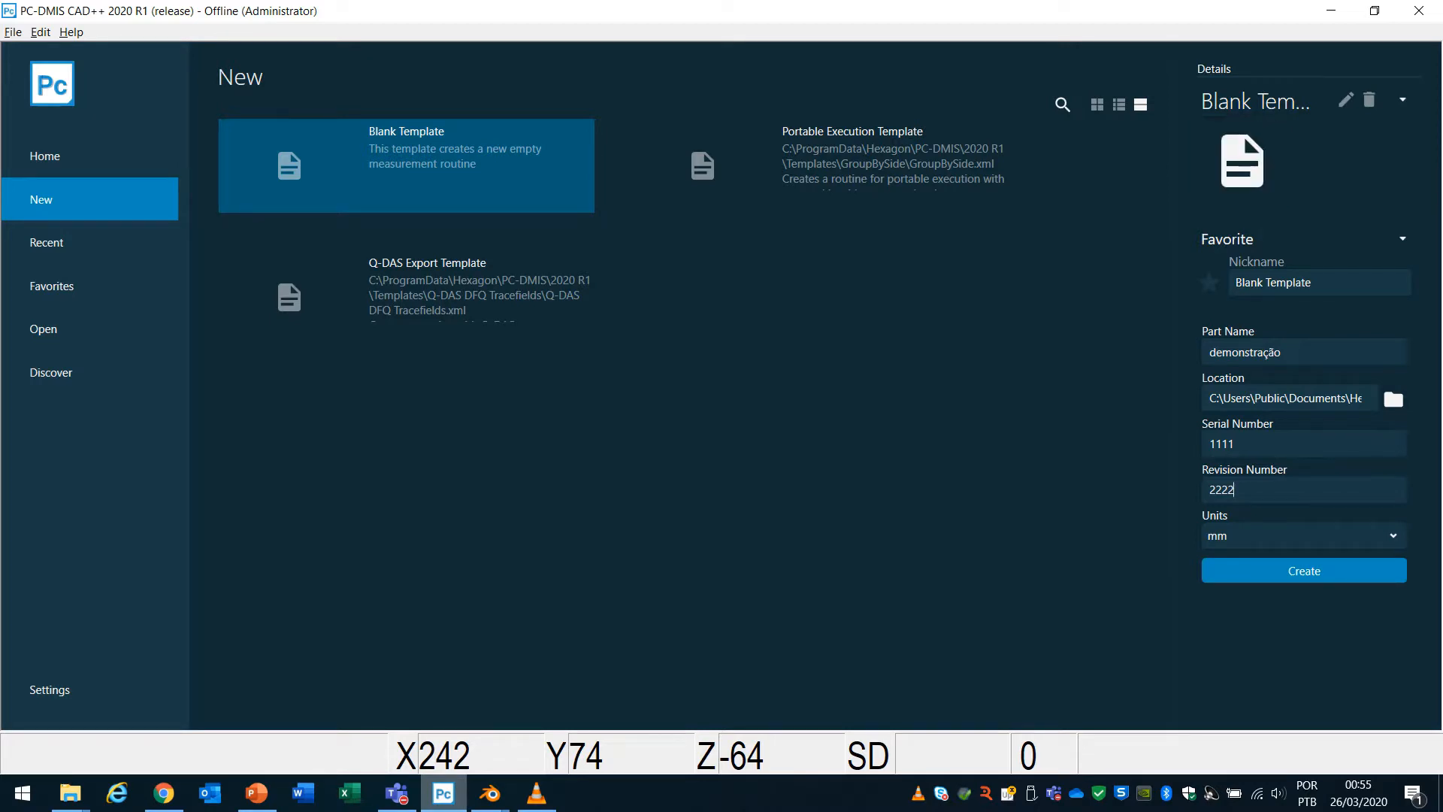
Look through the Favorites and Open pages and the list of Discover videos.
click(51, 286)
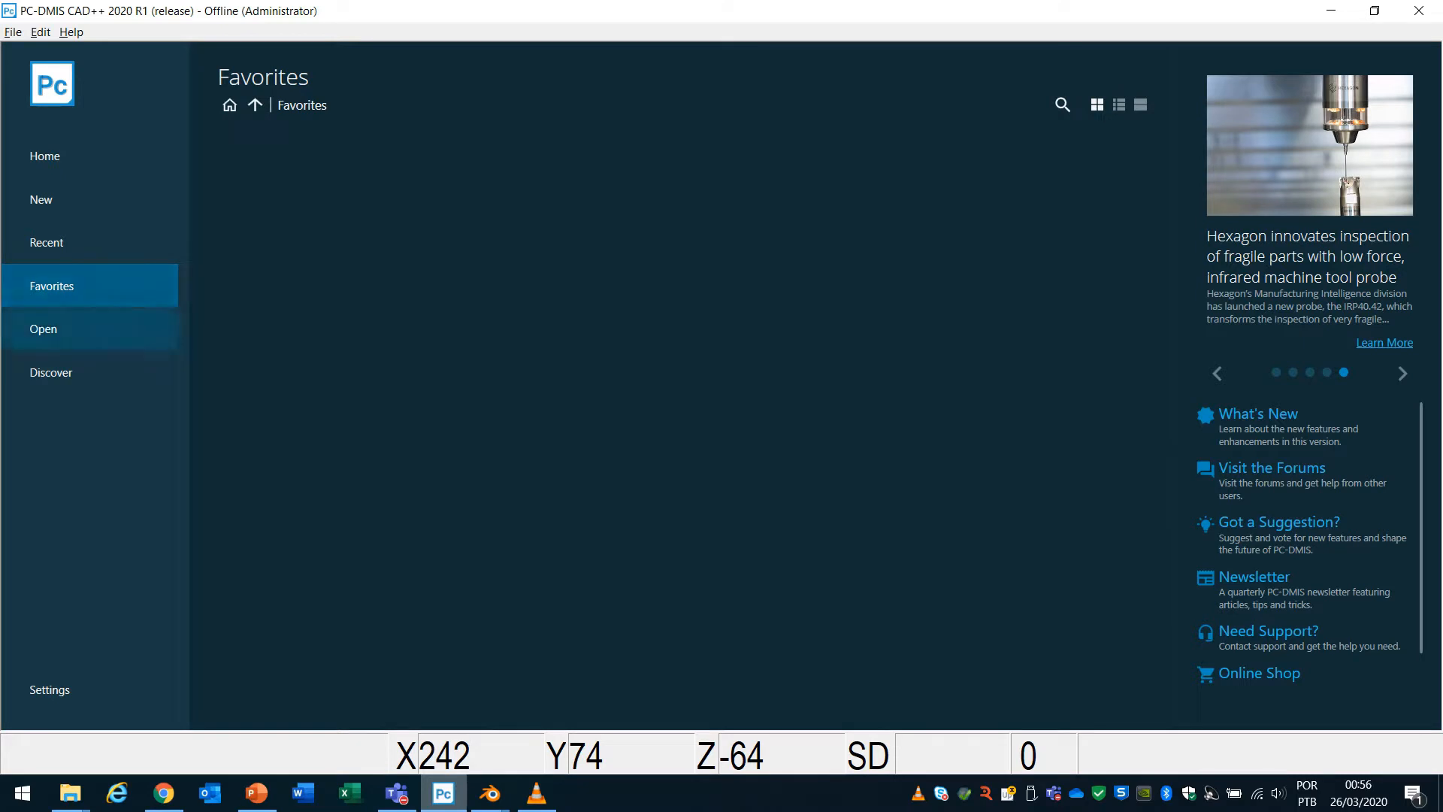
click(42, 329)
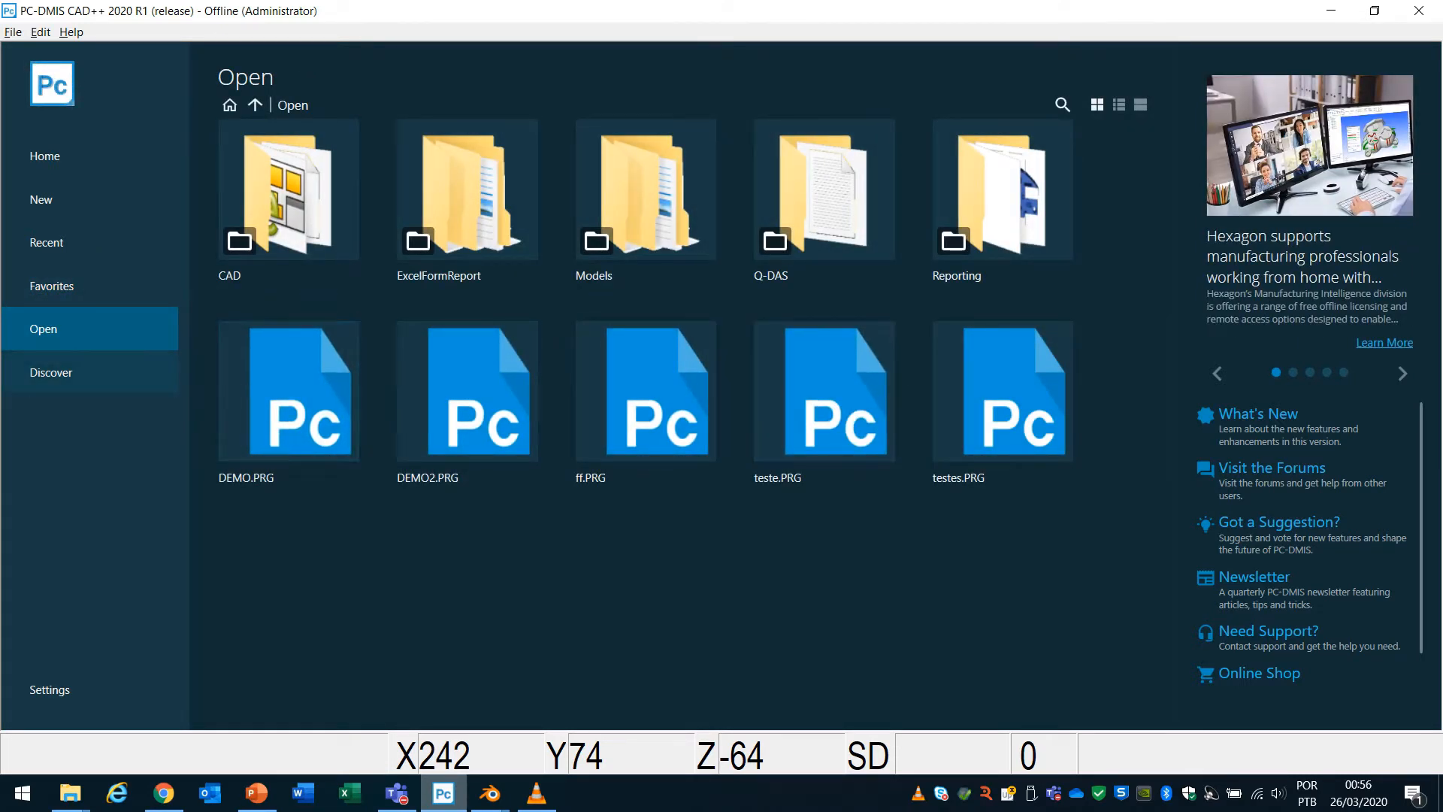
click(51, 372)
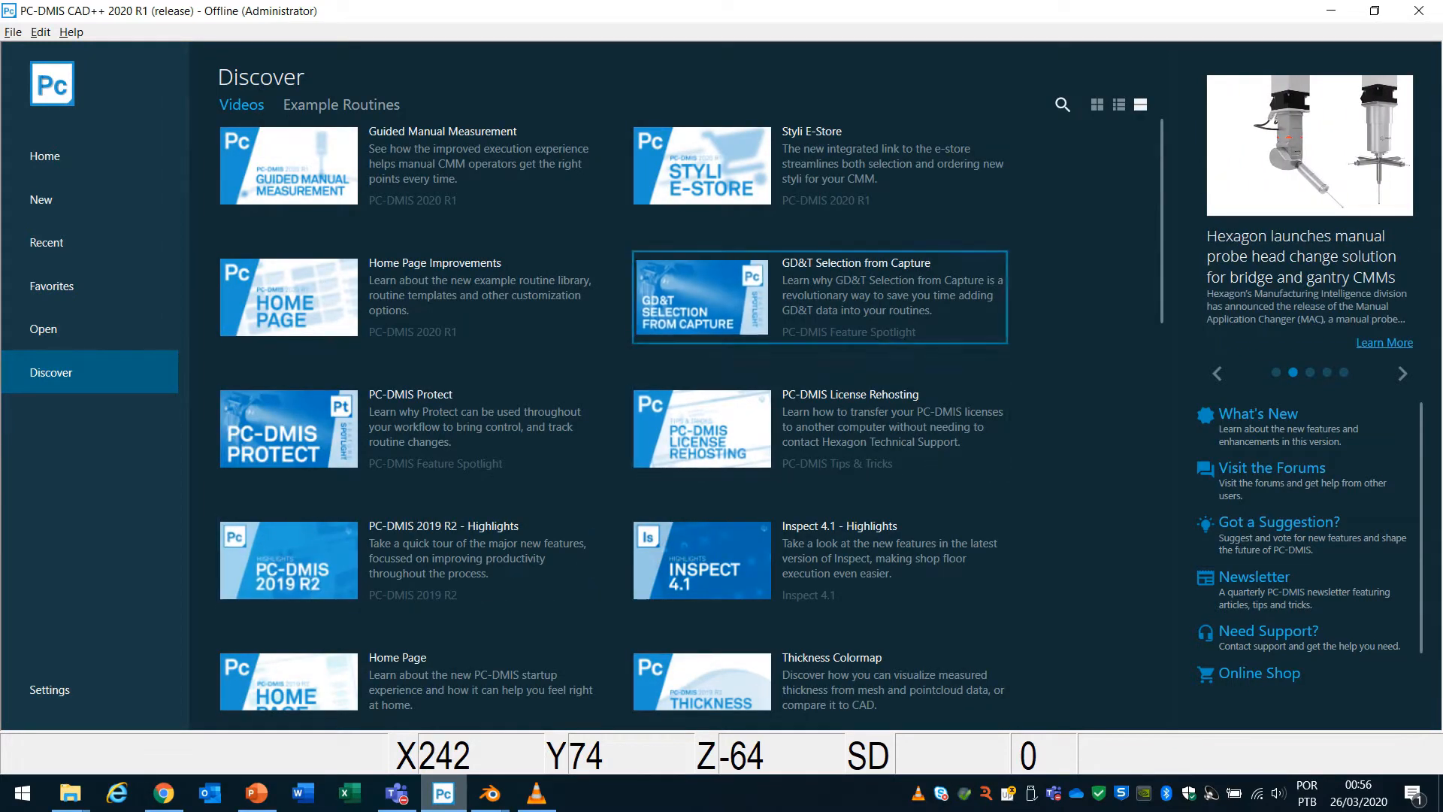
scroll(687, 420, down, 8)
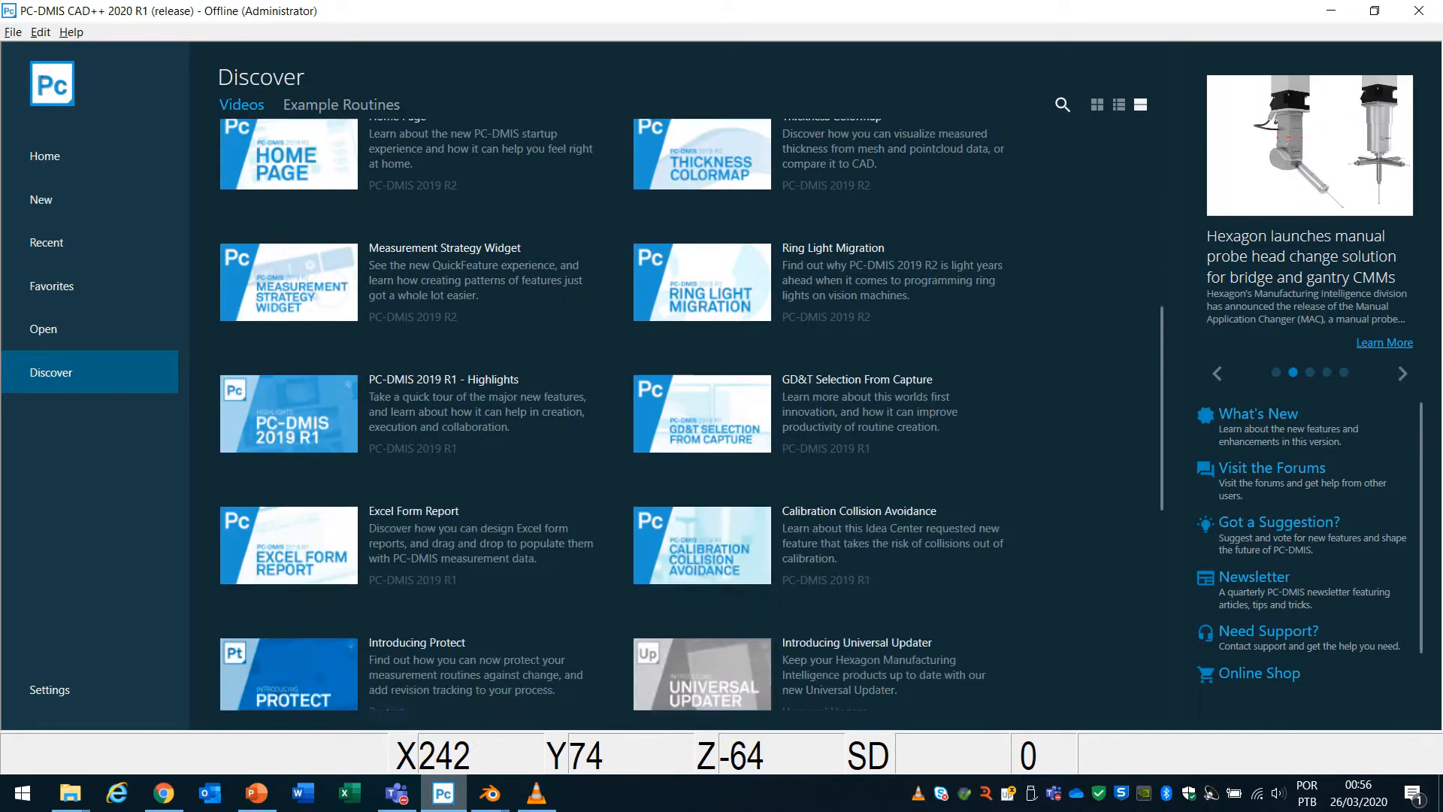
scroll(687, 421, down, 6)
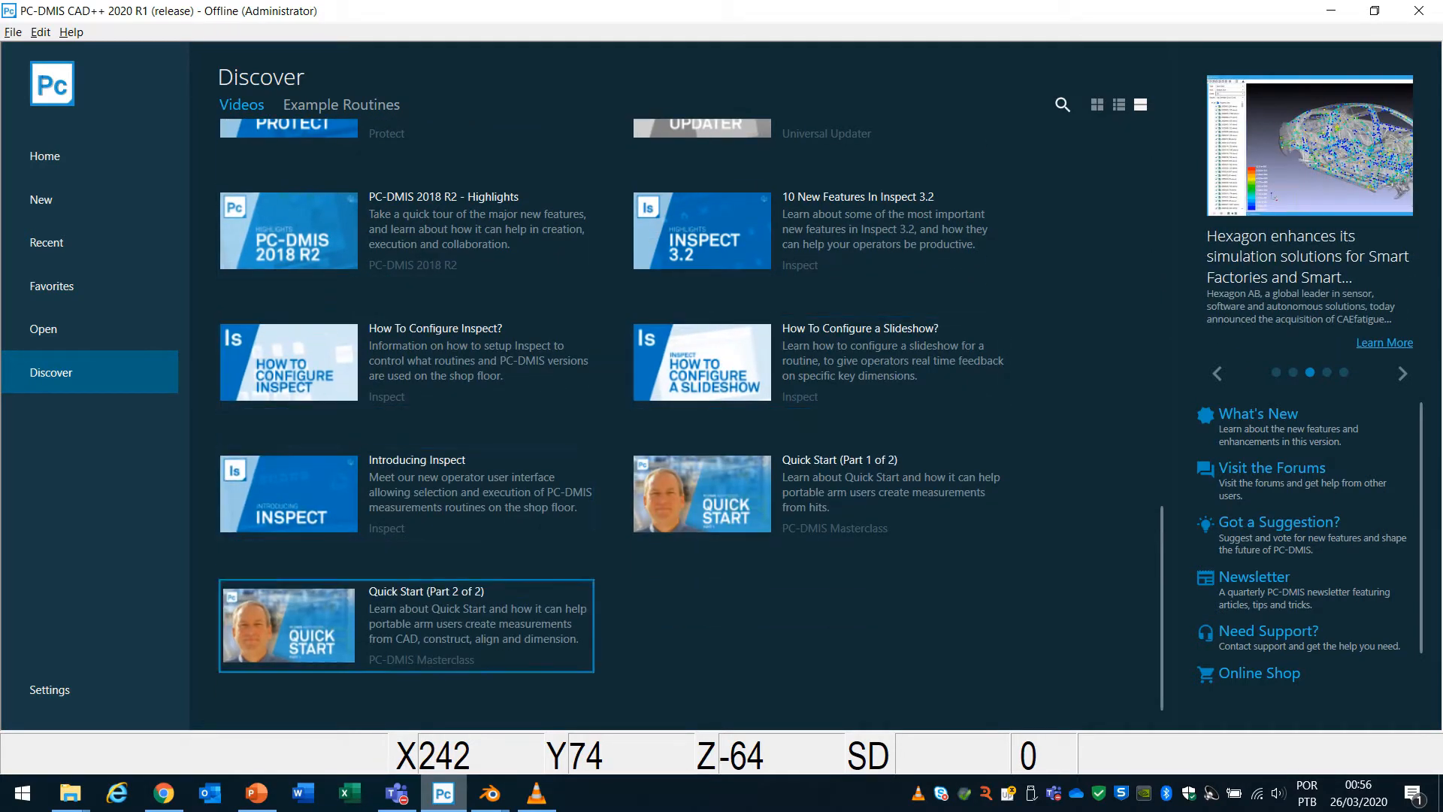
scroll(406, 601, up, 3)
scroll(406, 579, up, 12)
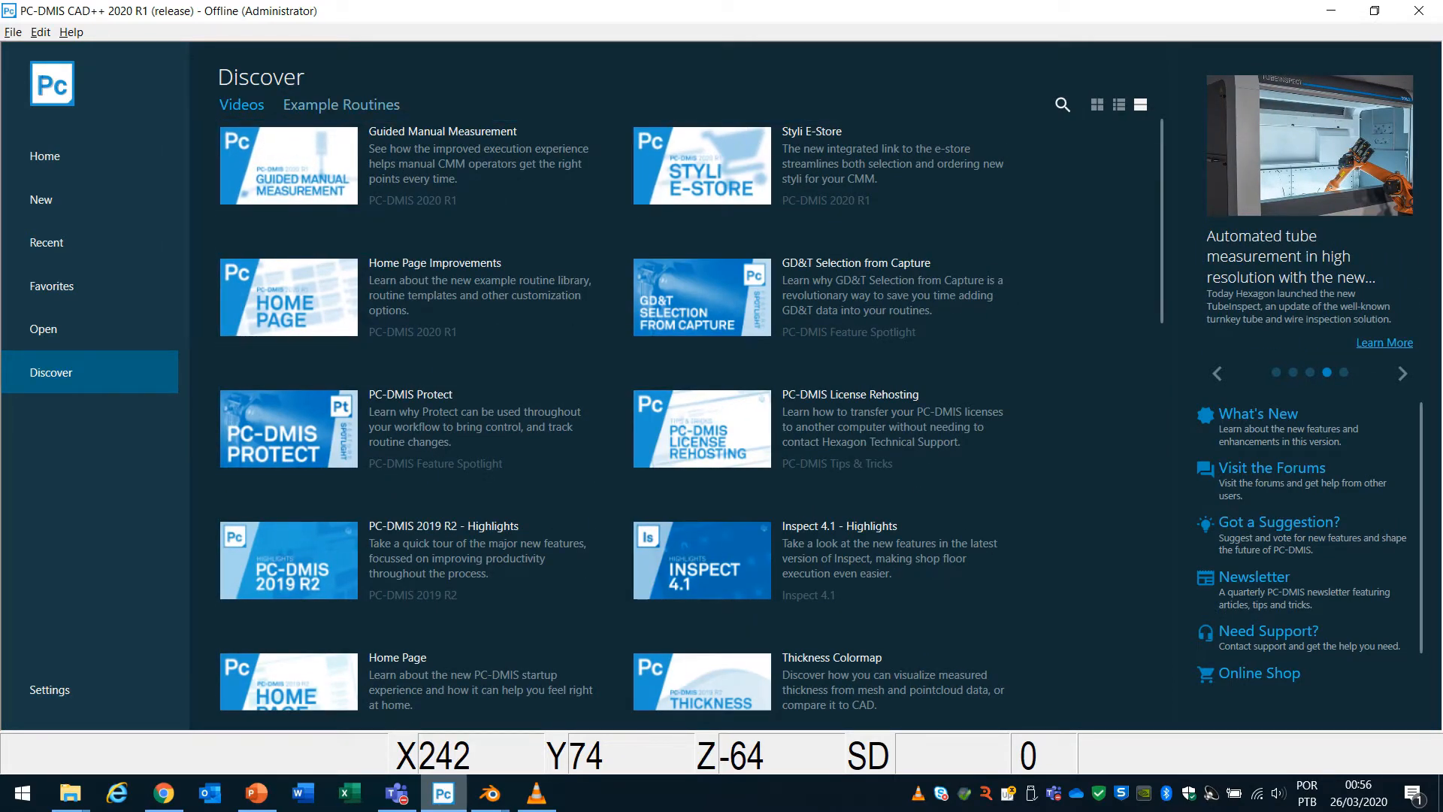
Examine the example routines offered on the Discover page.
click(341, 106)
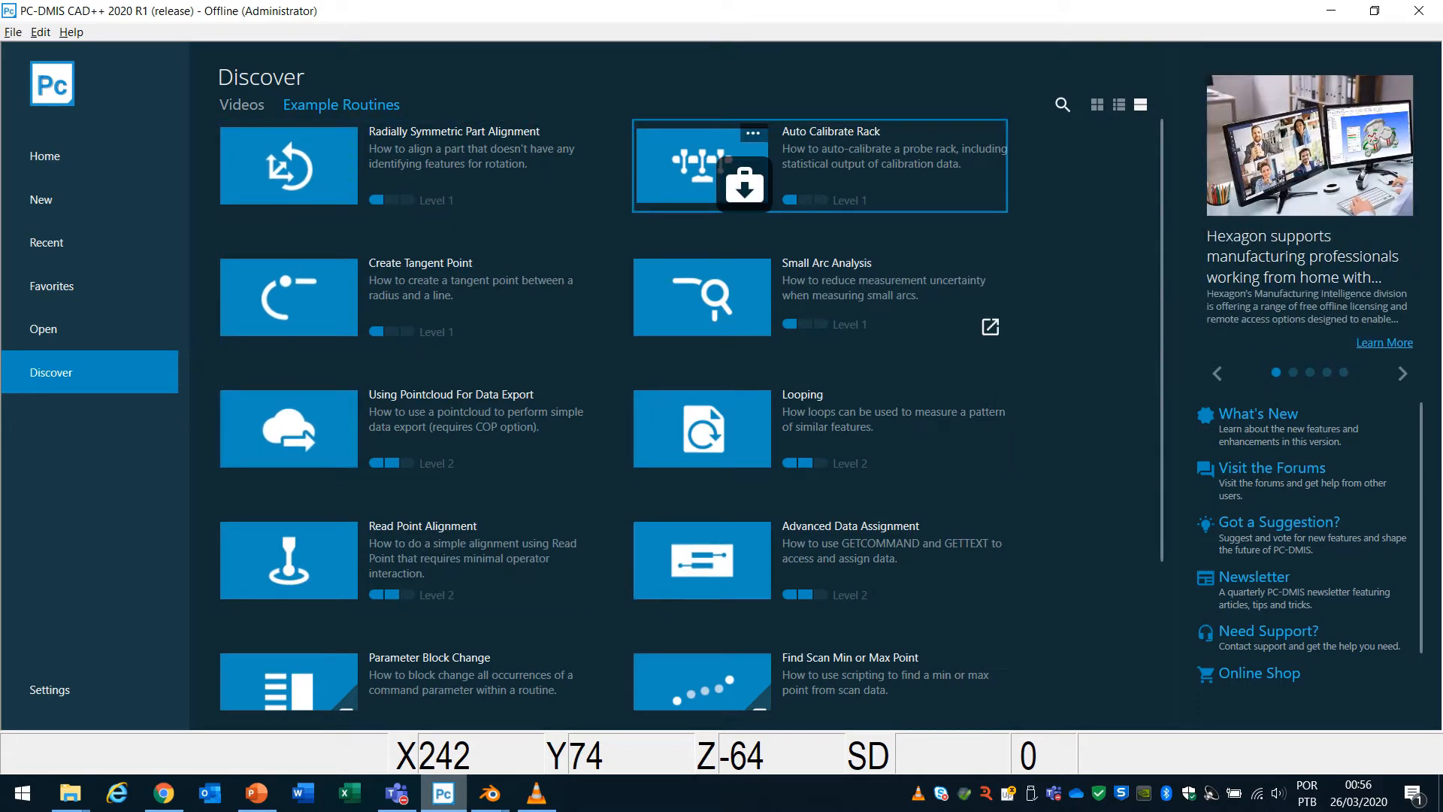
scroll(692, 413, down, 3)
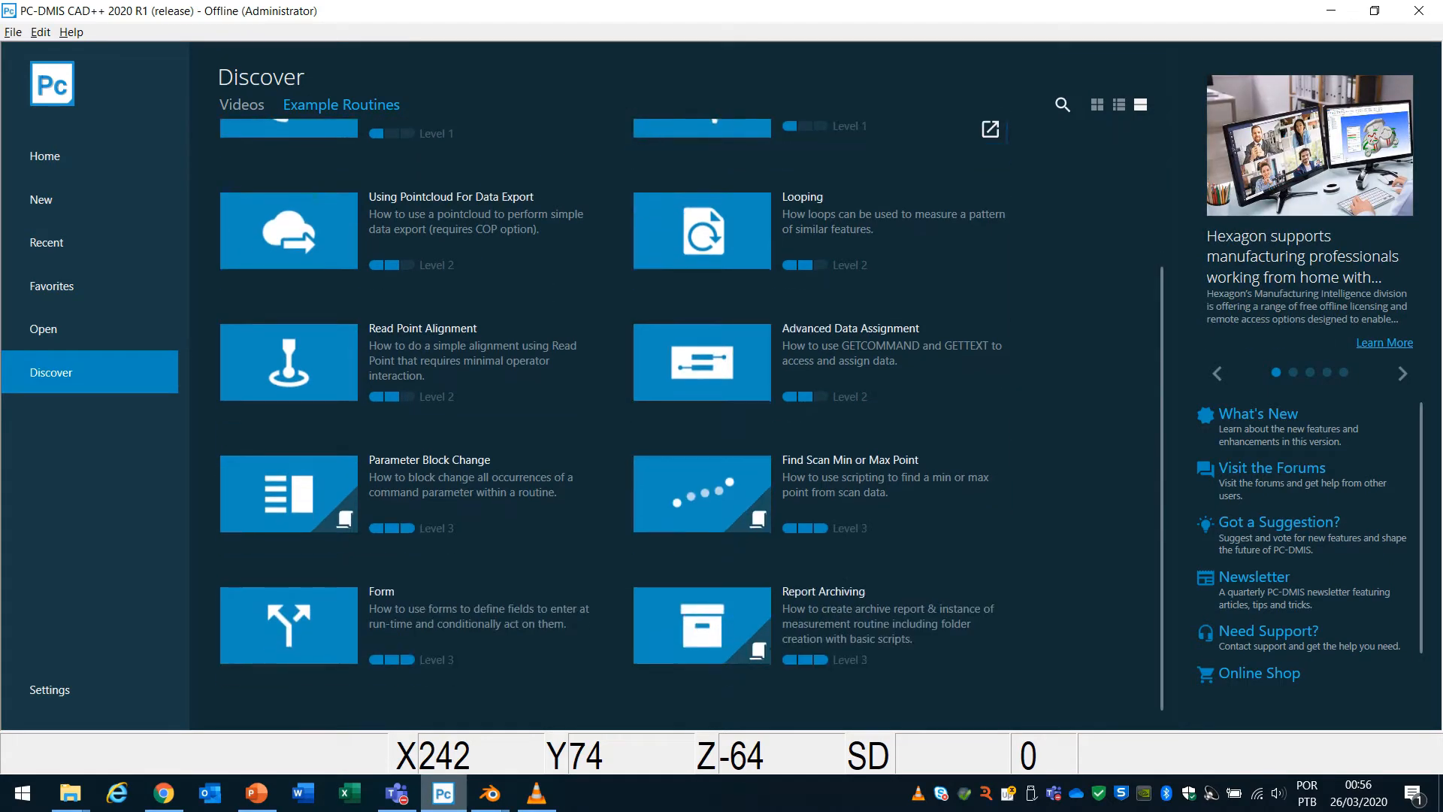
mouse_move(734, 370)
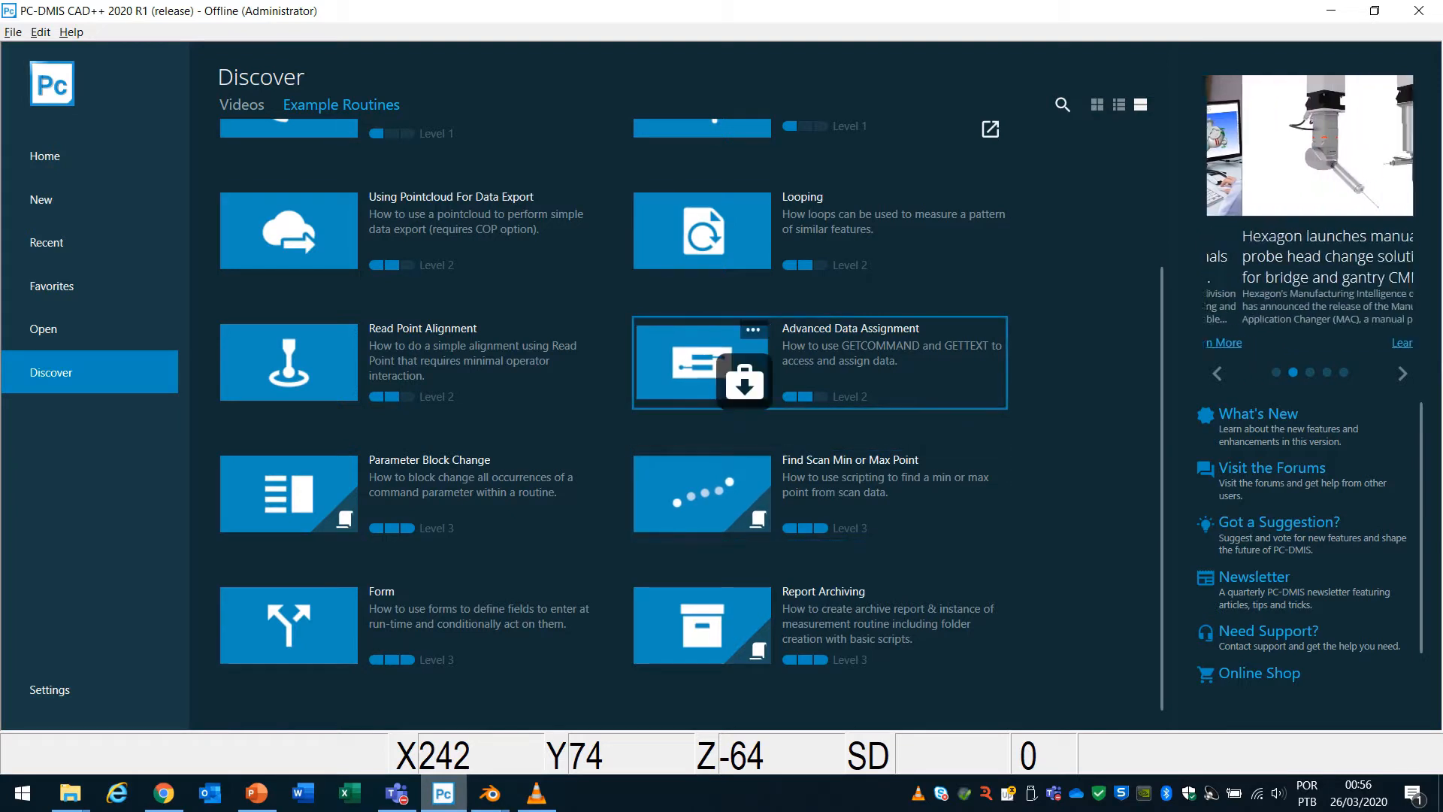
scroll(734, 376, up, 3)
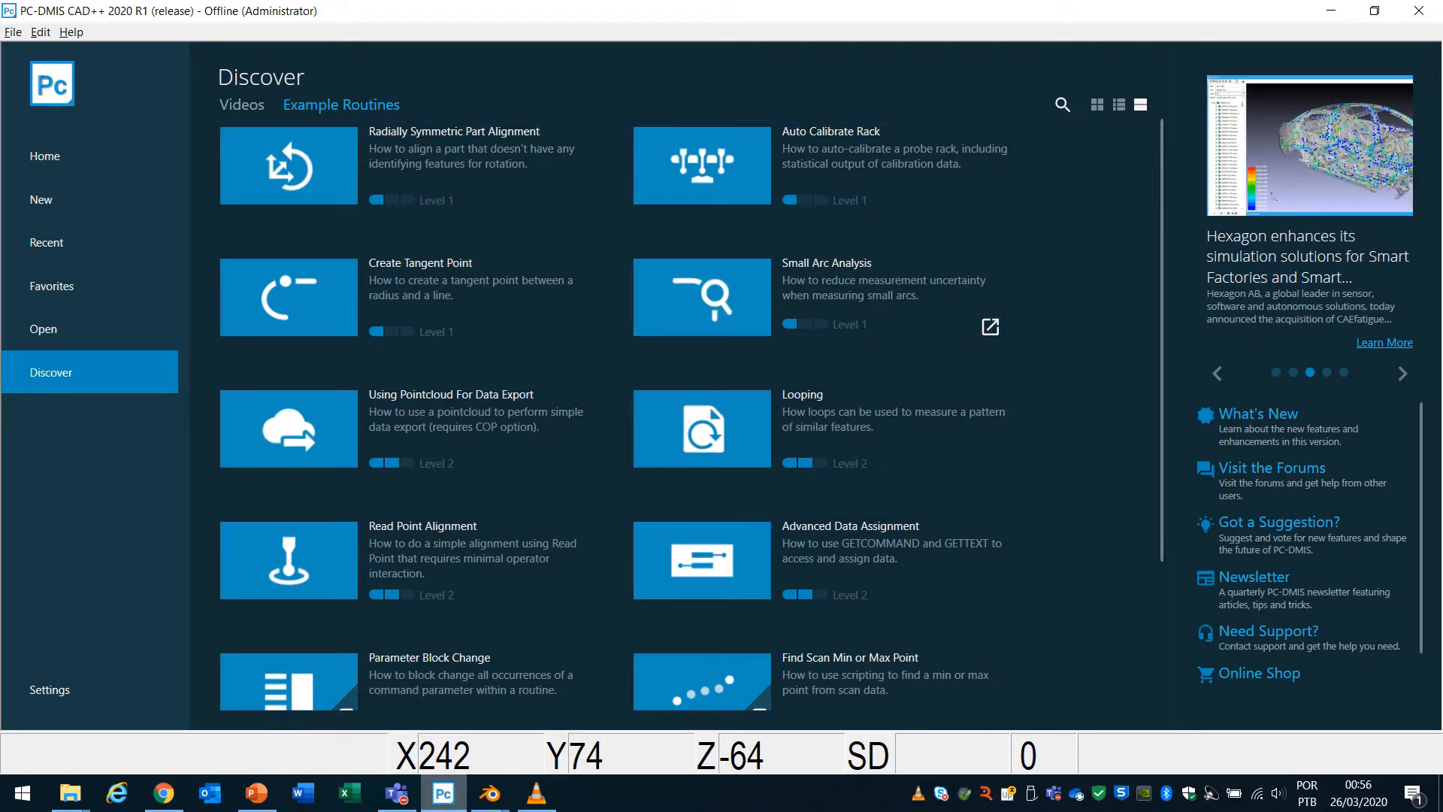
Try the Light theme in the general settings, then restore the Dark theme.
click(50, 689)
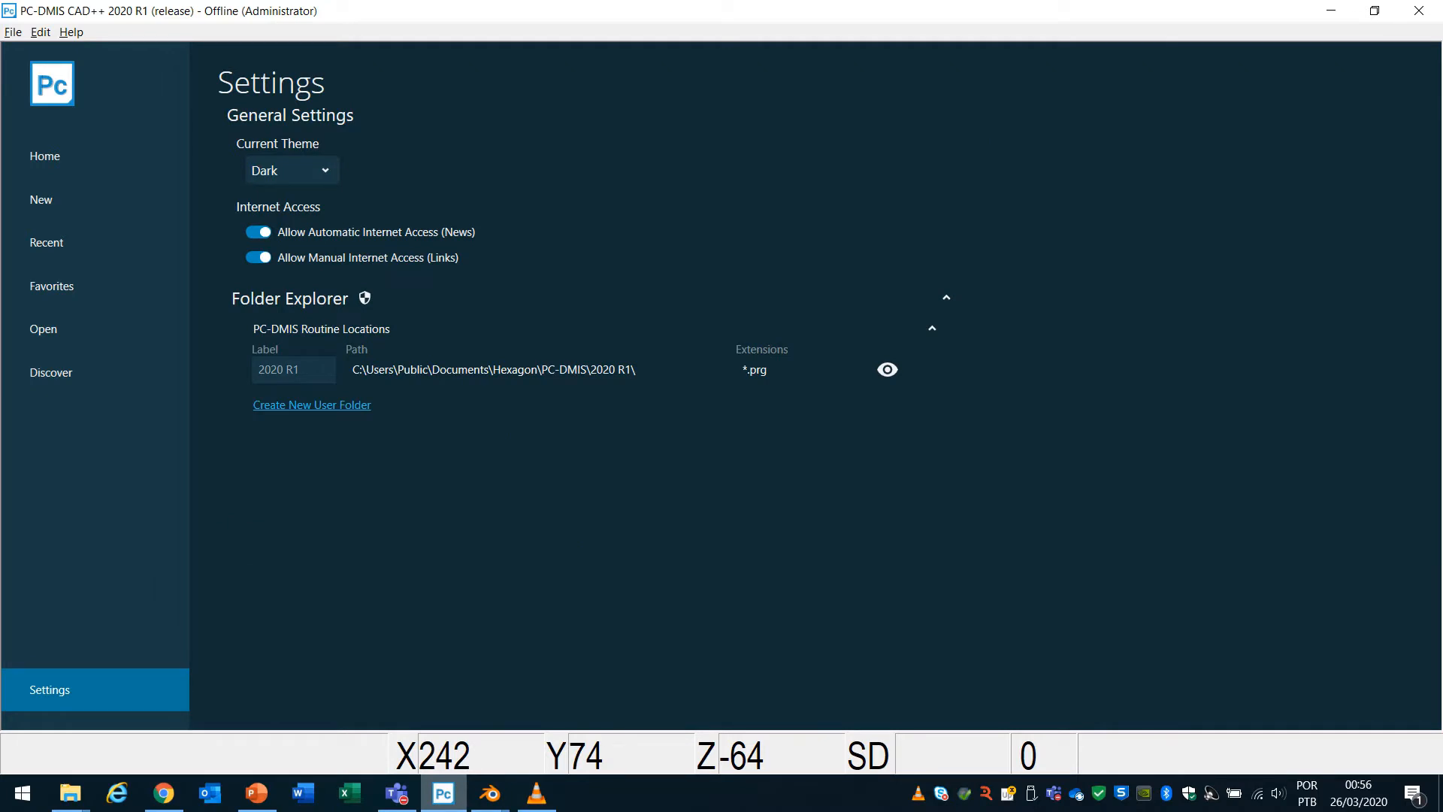
click(300, 171)
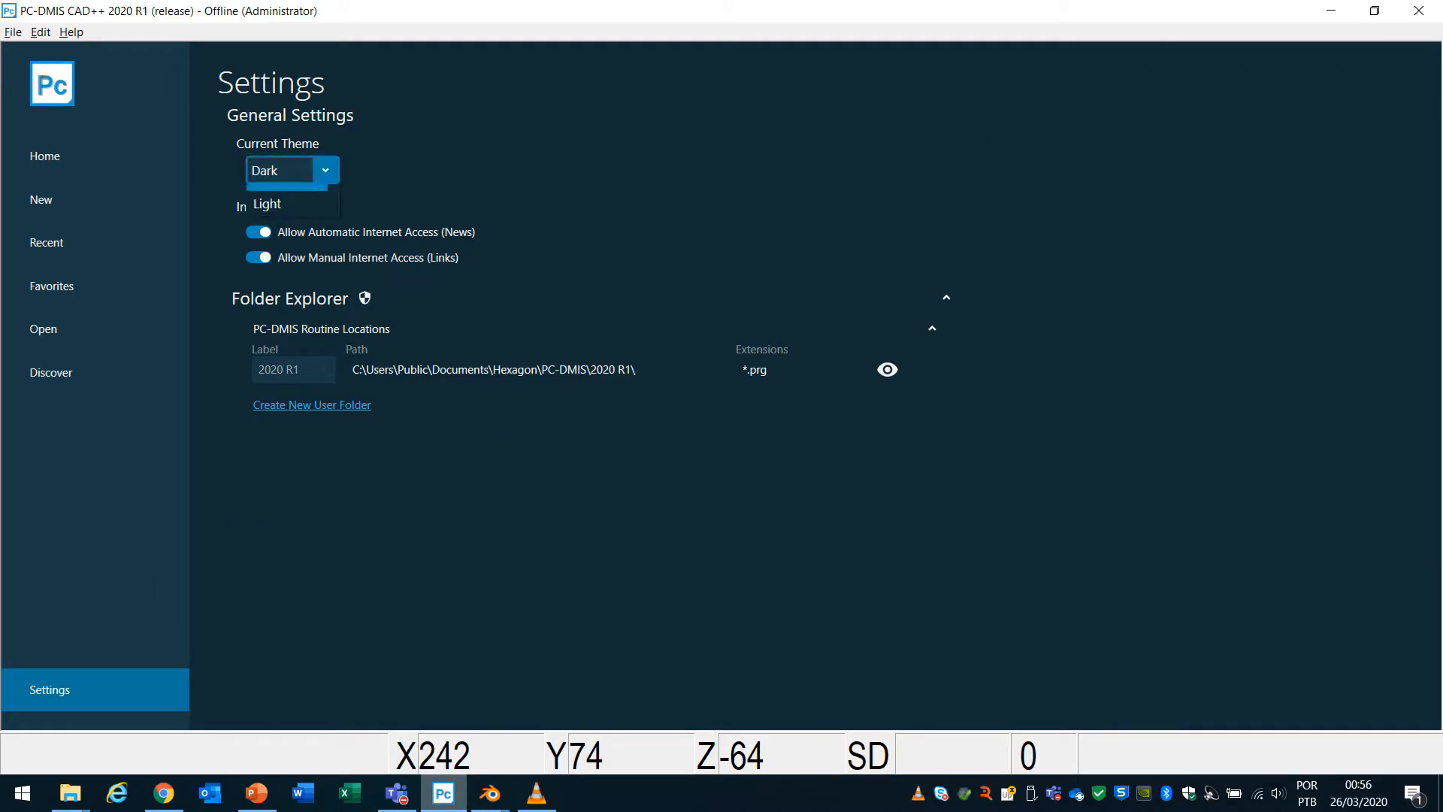
click(283, 222)
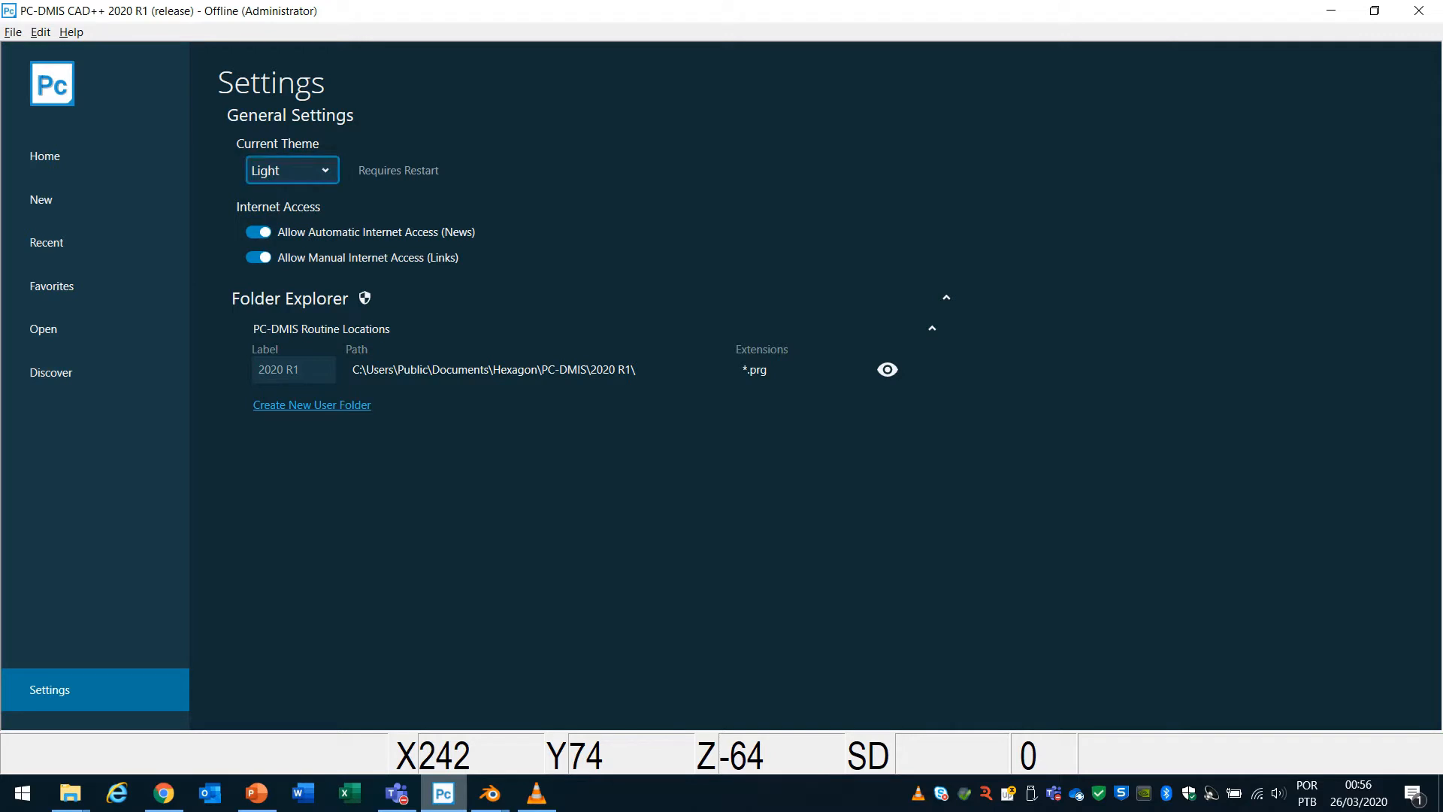
click(301, 171)
click(283, 196)
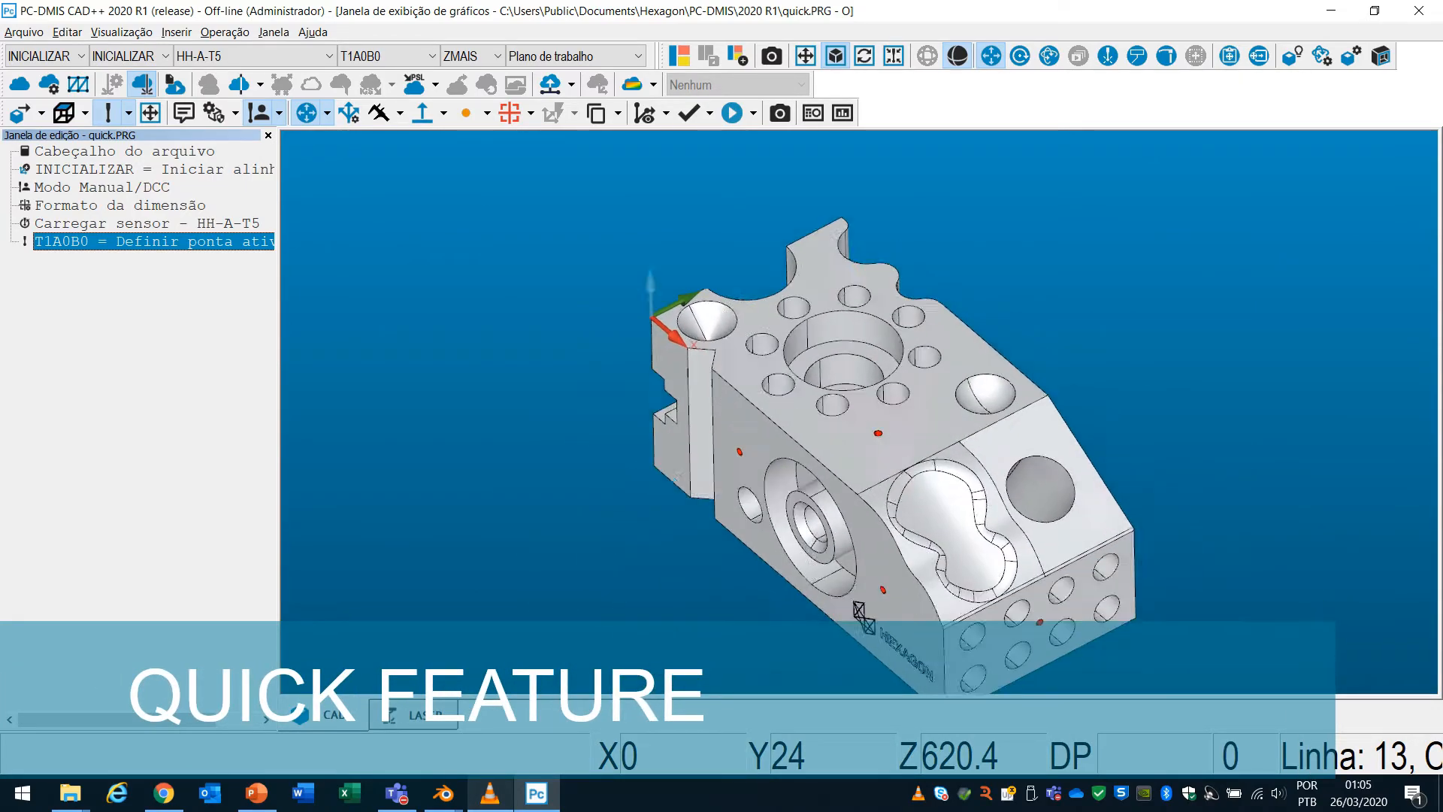
Create a contact circle Quick Feature on the front-most small hole of the top face's circular hole pattern.
middle_drag(708, 412, 760, 442)
mouse_move(1016, 488)
middle_down()
mouse_move(1031, 477)
mouse_move(1089, 511)
mouse_move(970, 534)
mouse_move(1031, 473)
mouse_move(1006, 502)
mouse_move(1013, 465)
mouse_move(1014, 498)
middle_up()
scroll(812, 475, up, 4)
scroll(811, 475, down, 4)
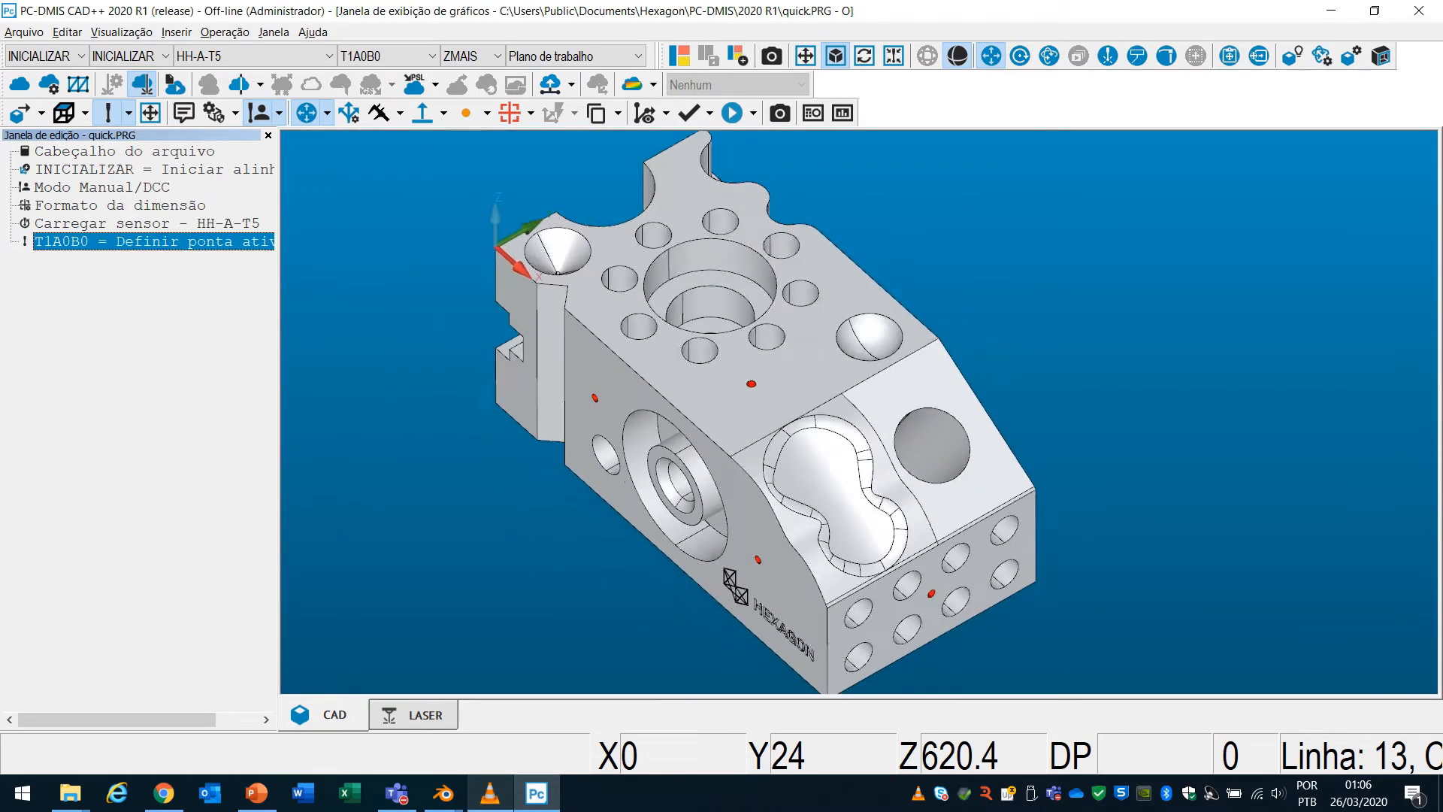
mouse_move(812, 475)
right_down()
mouse_move(881, 437)
mouse_move(784, 489)
mouse_move(798, 494)
right_up()
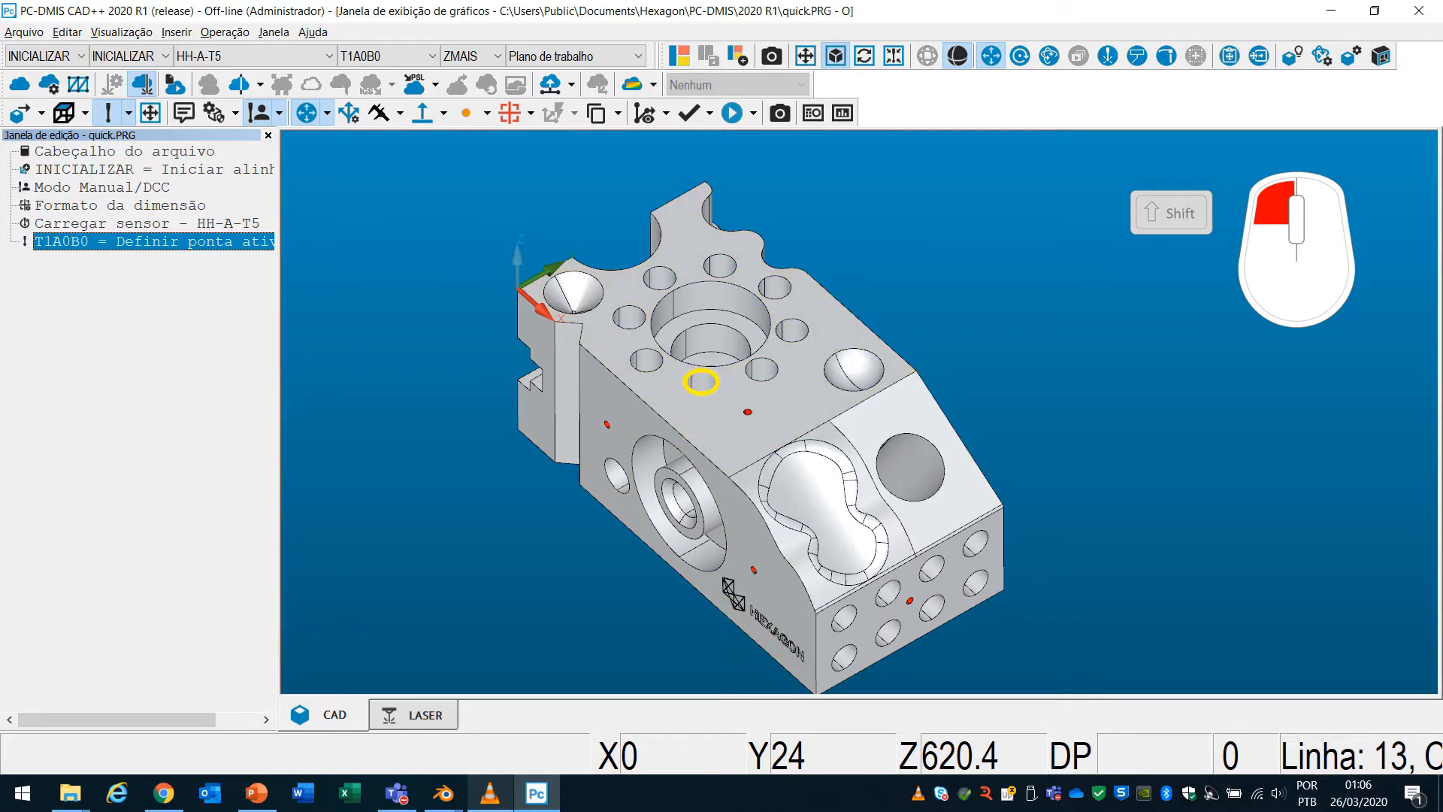
shift+click(701, 382)
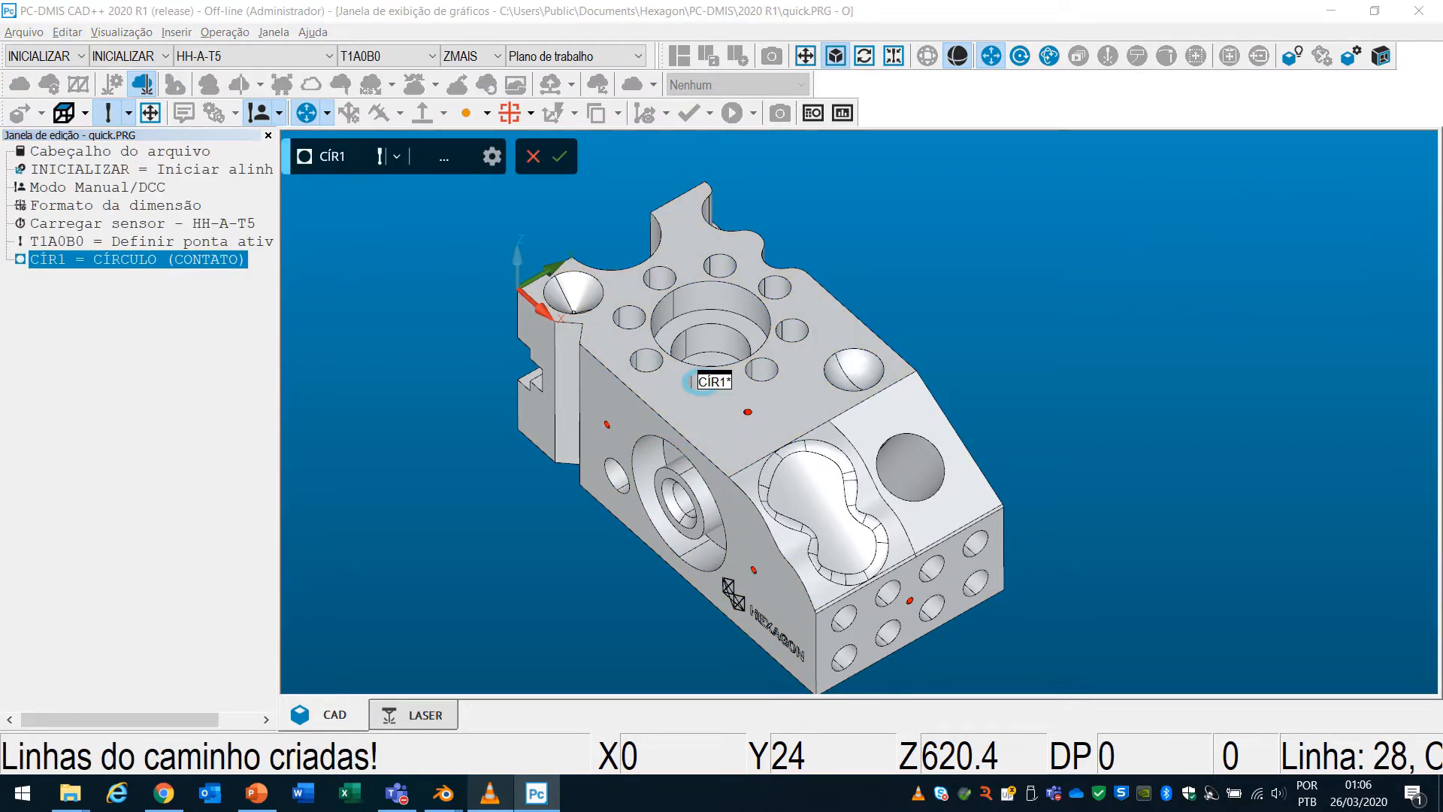
mouse_move(287, 156)
mouse_down()
mouse_move(299, 168)
mouse_move(295, 155)
mouse_up()
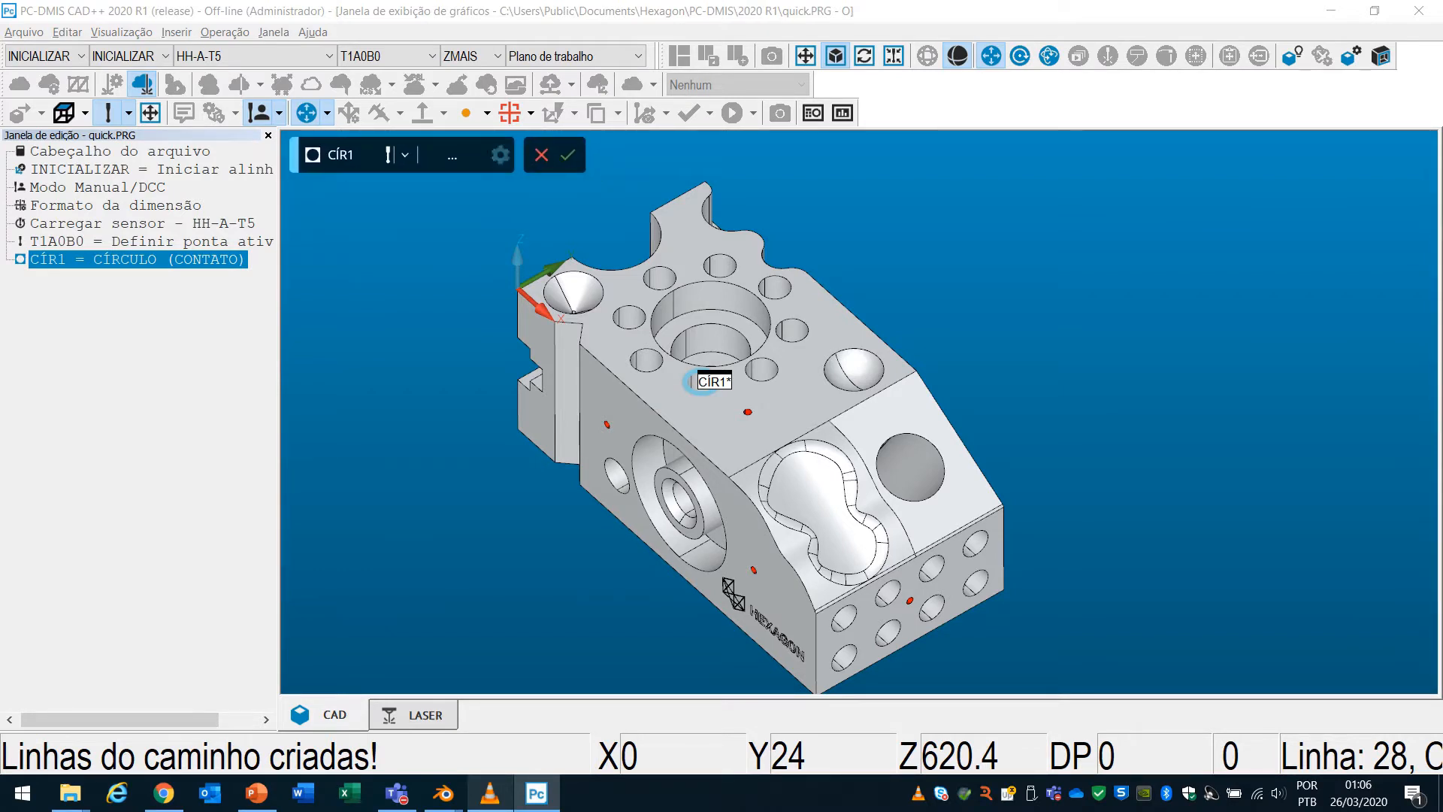
Set the circle feature's number of hits to 4 and depth to 2, and accept the feature.
click(501, 155)
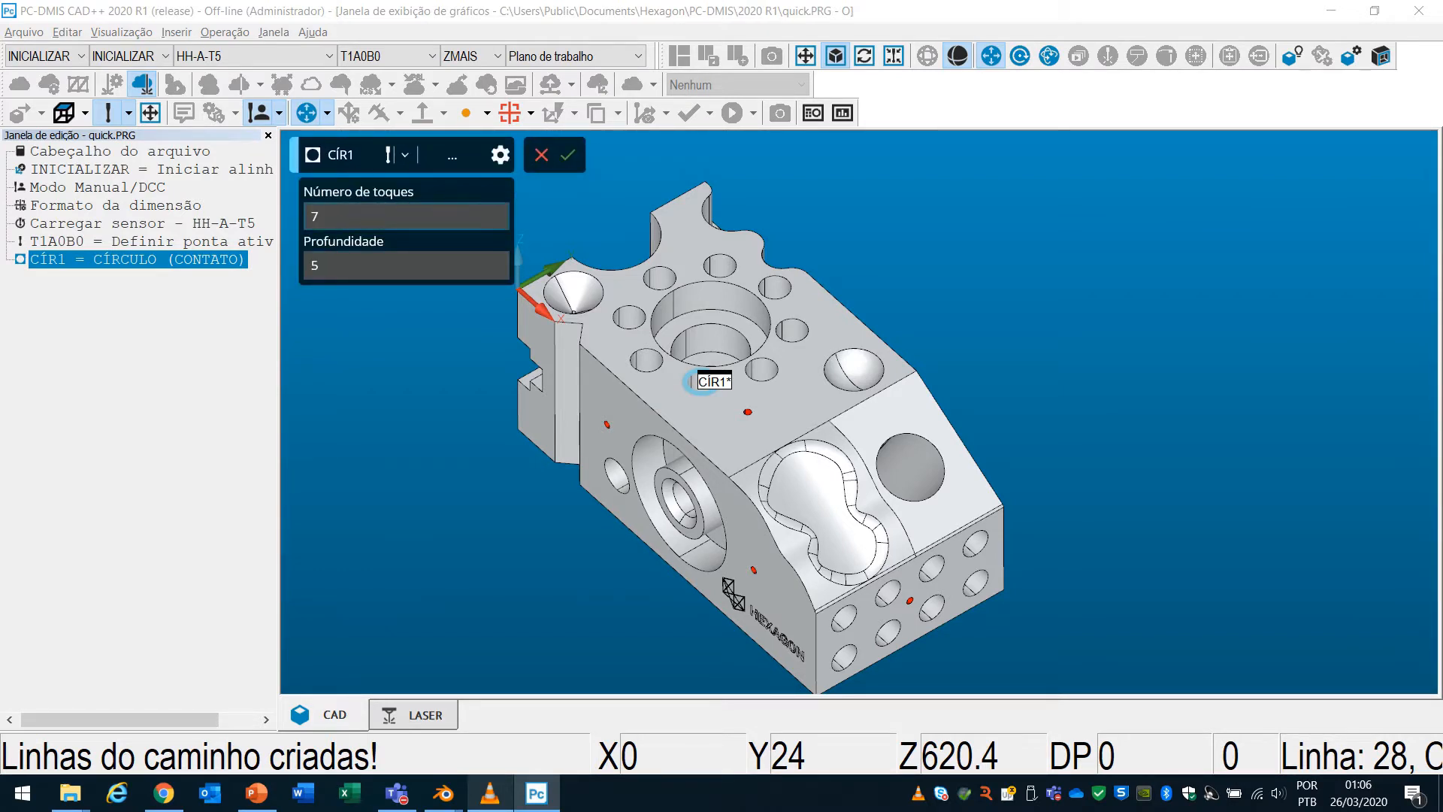
text(4)
text(2)
key(Return)
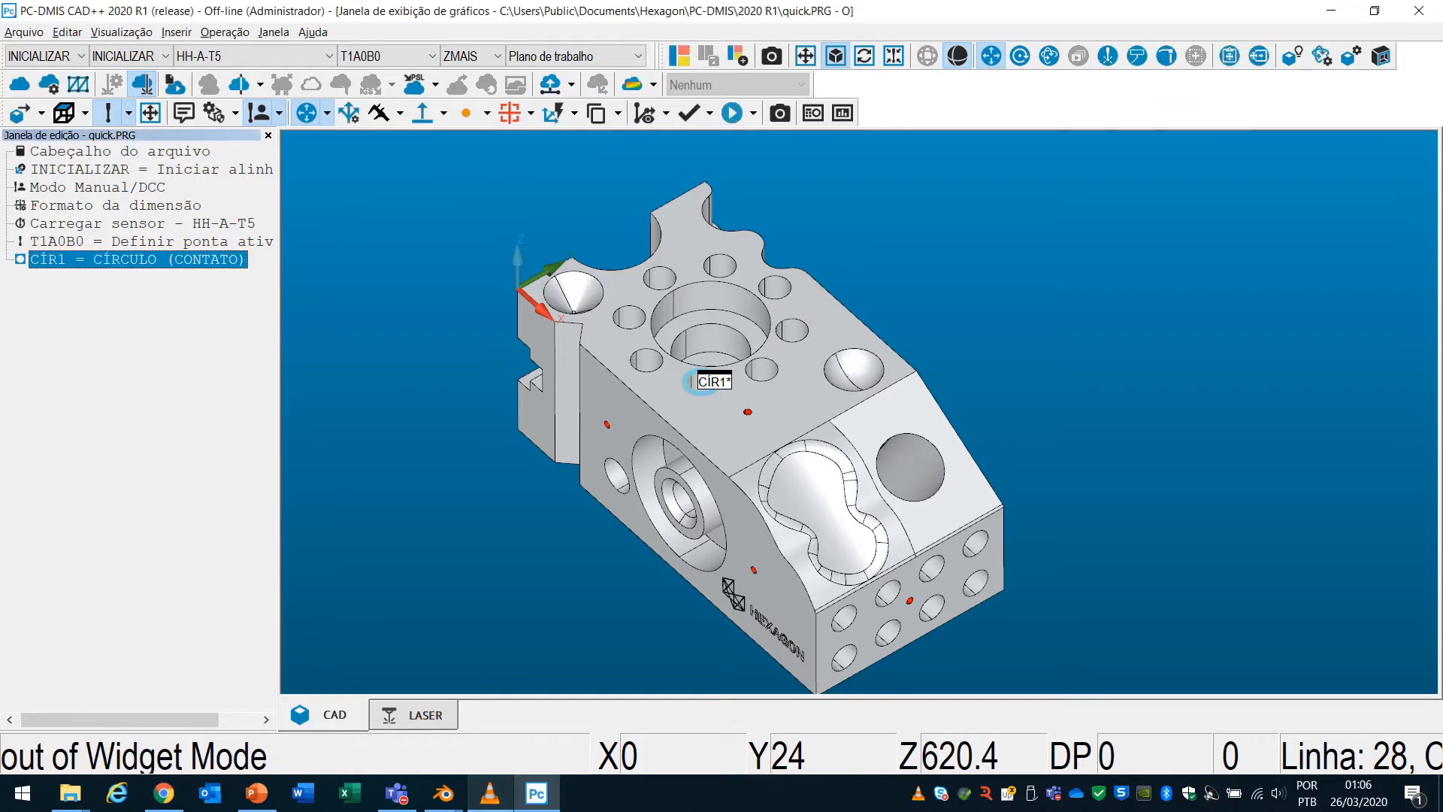
Create contact circle features on all eight small holes of the top face's circular pattern at once and accept them all.
scroll(675, 406, up, 3)
scroll(744, 403, down, 3)
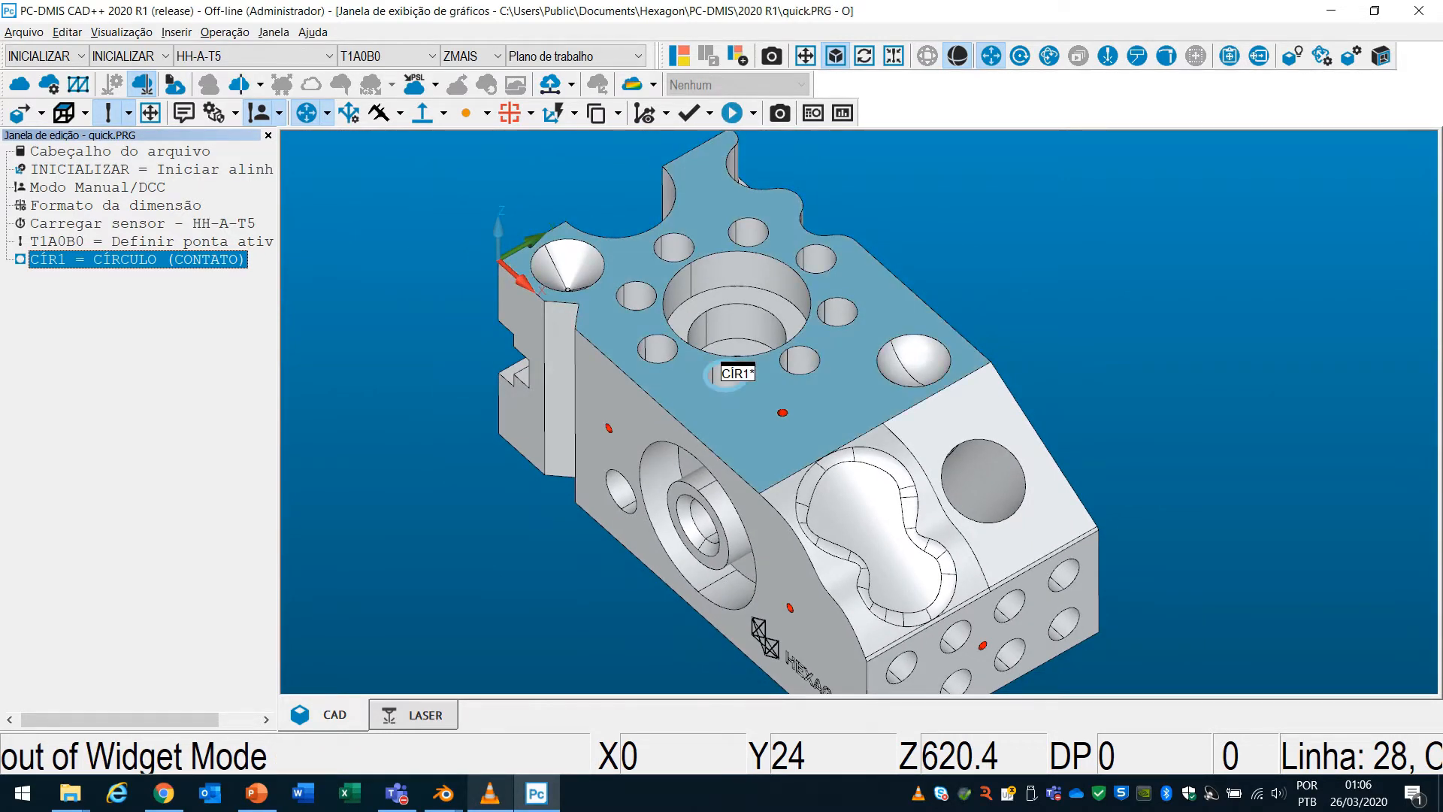
click(714, 374)
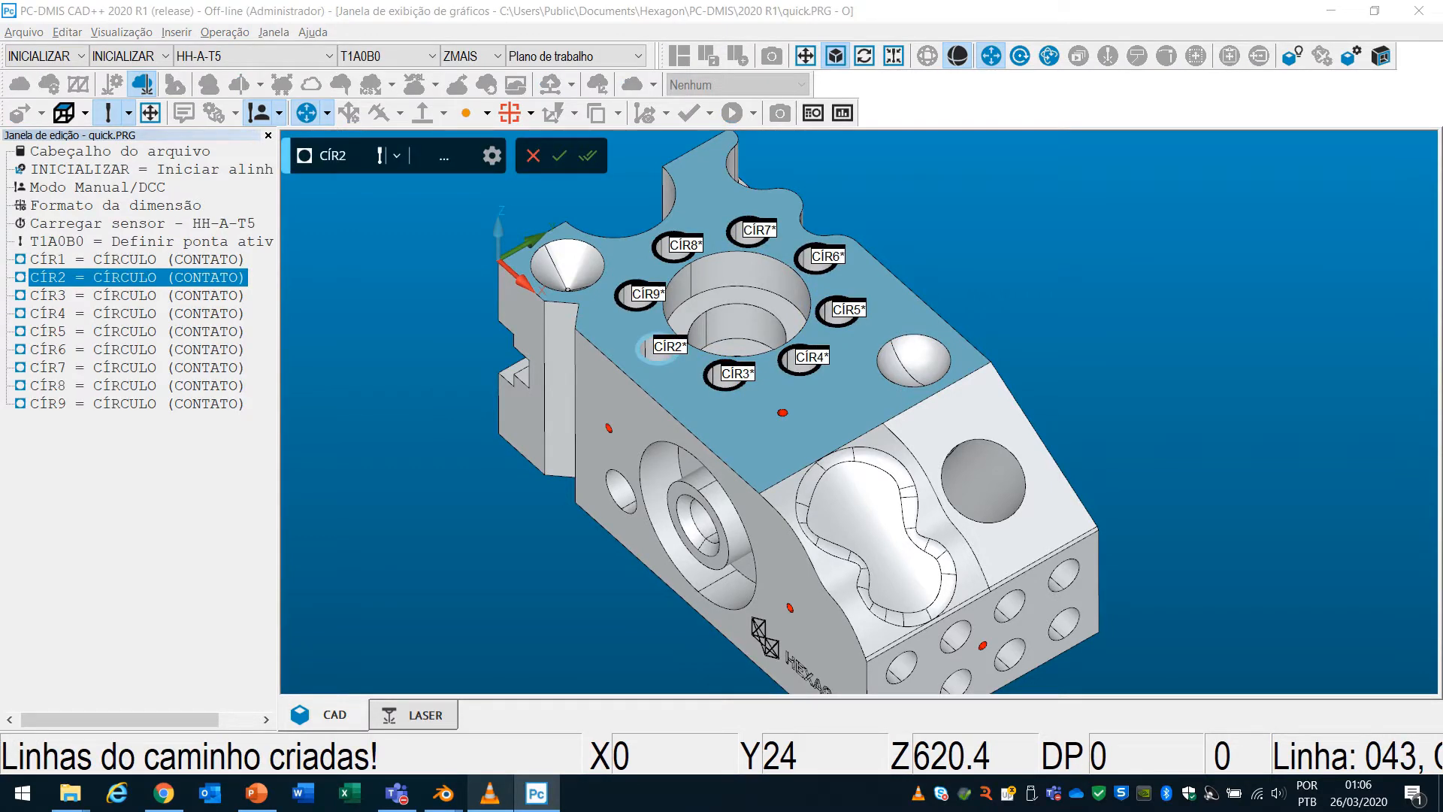
click(588, 155)
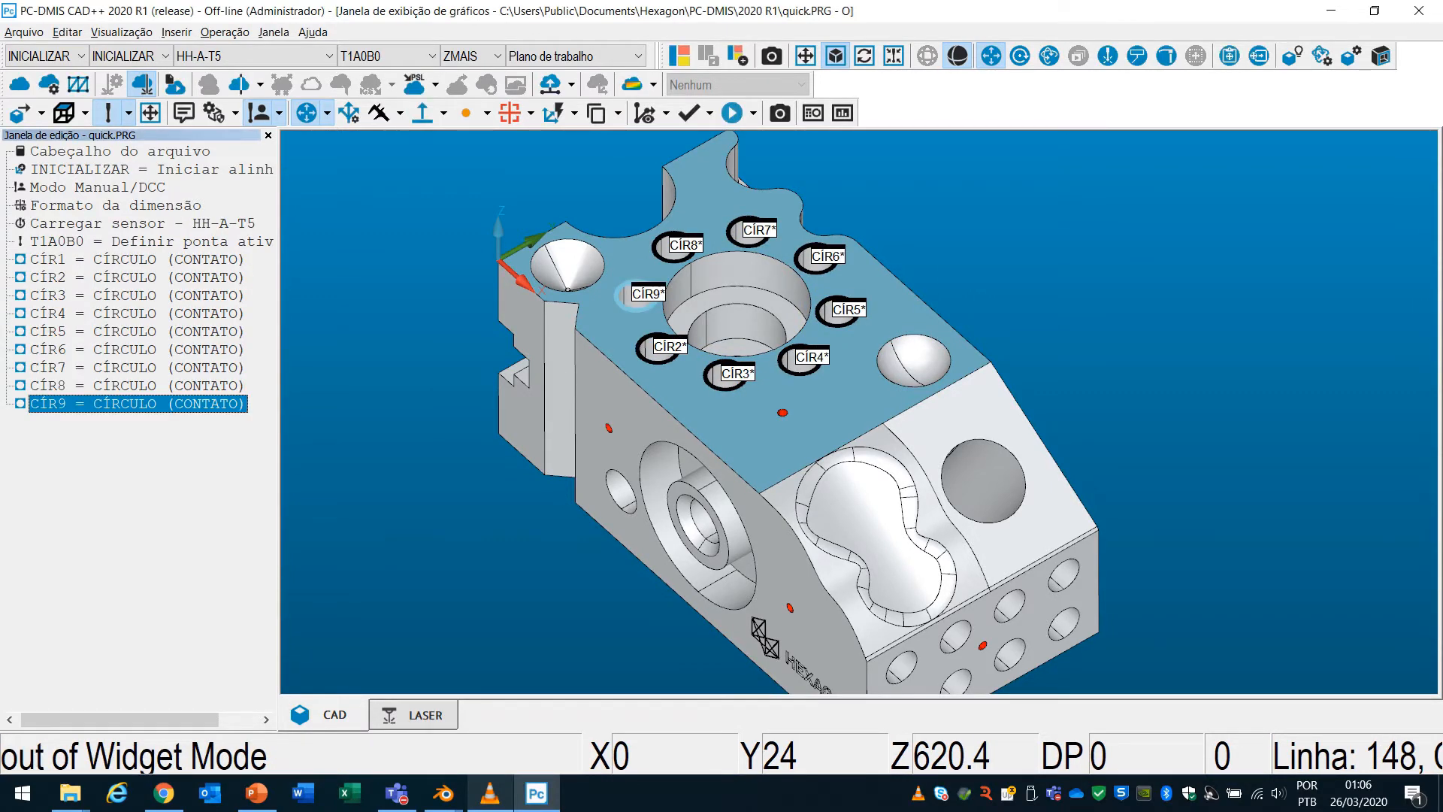
Create contact circle features on all eight holes of the front end face at once and accept them all.
scroll(744, 435, down, 3)
right_drag(837, 606, 772, 522)
scroll(773, 522, up, 2)
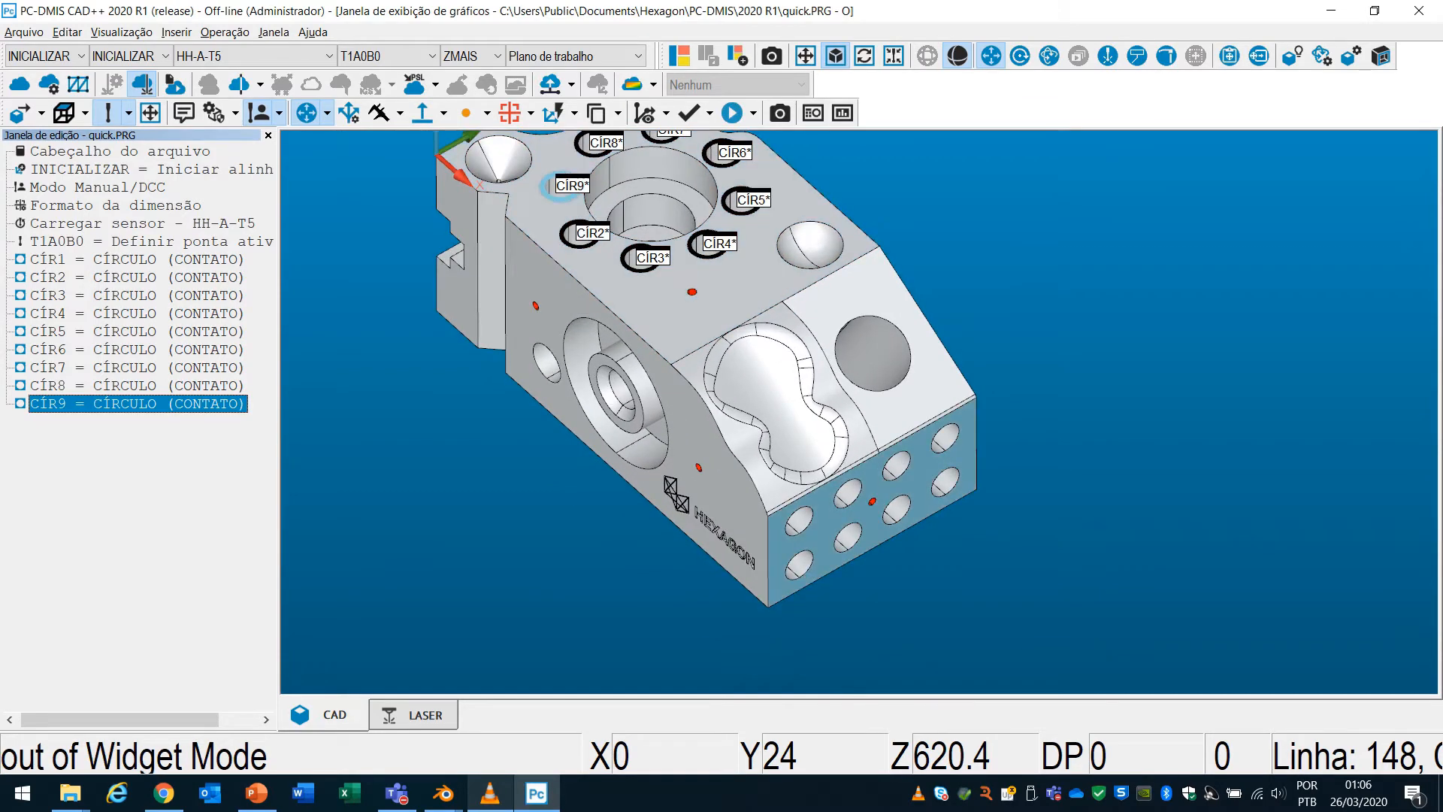
key(ctrl+shift)
ctrl+shift+click(848, 512)
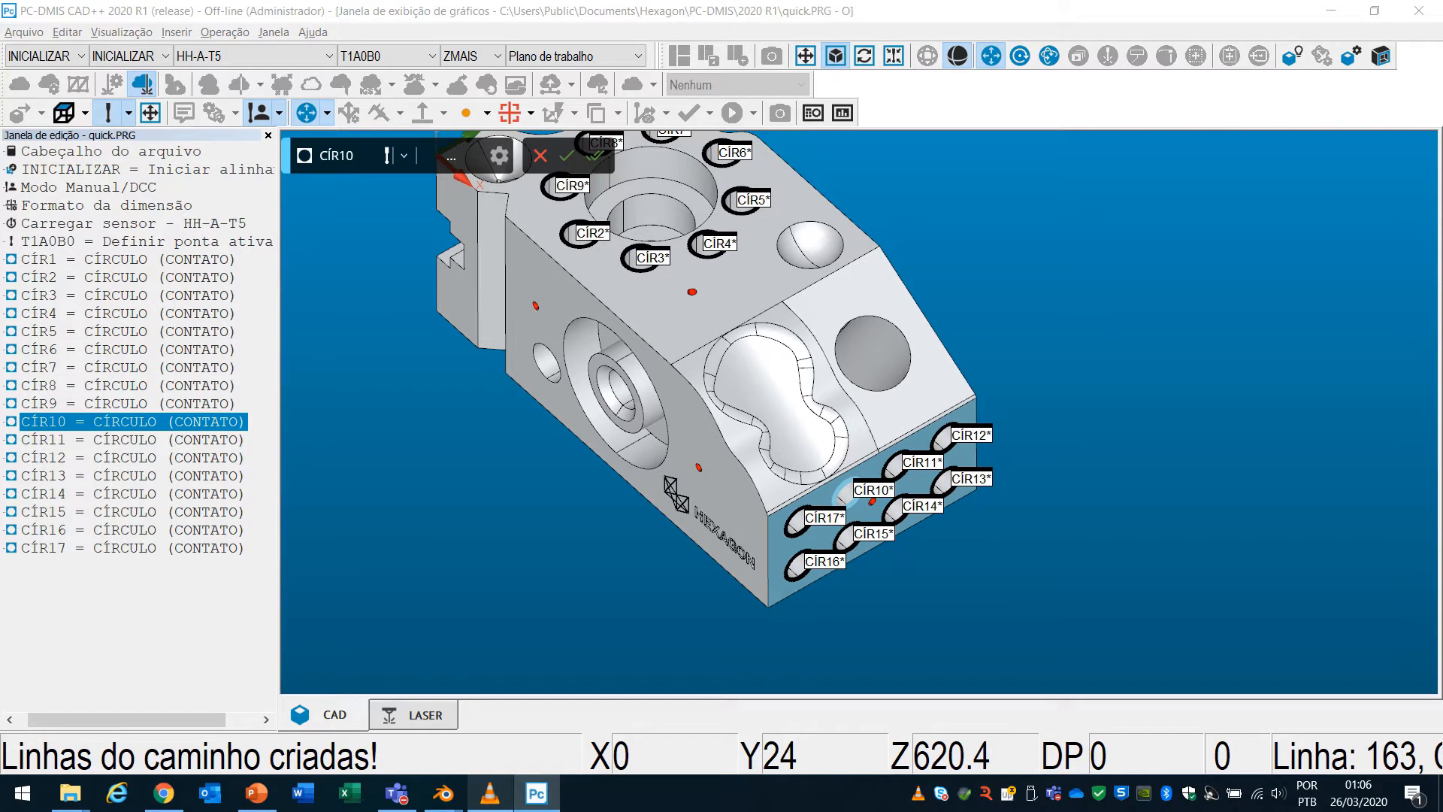
click(593, 155)
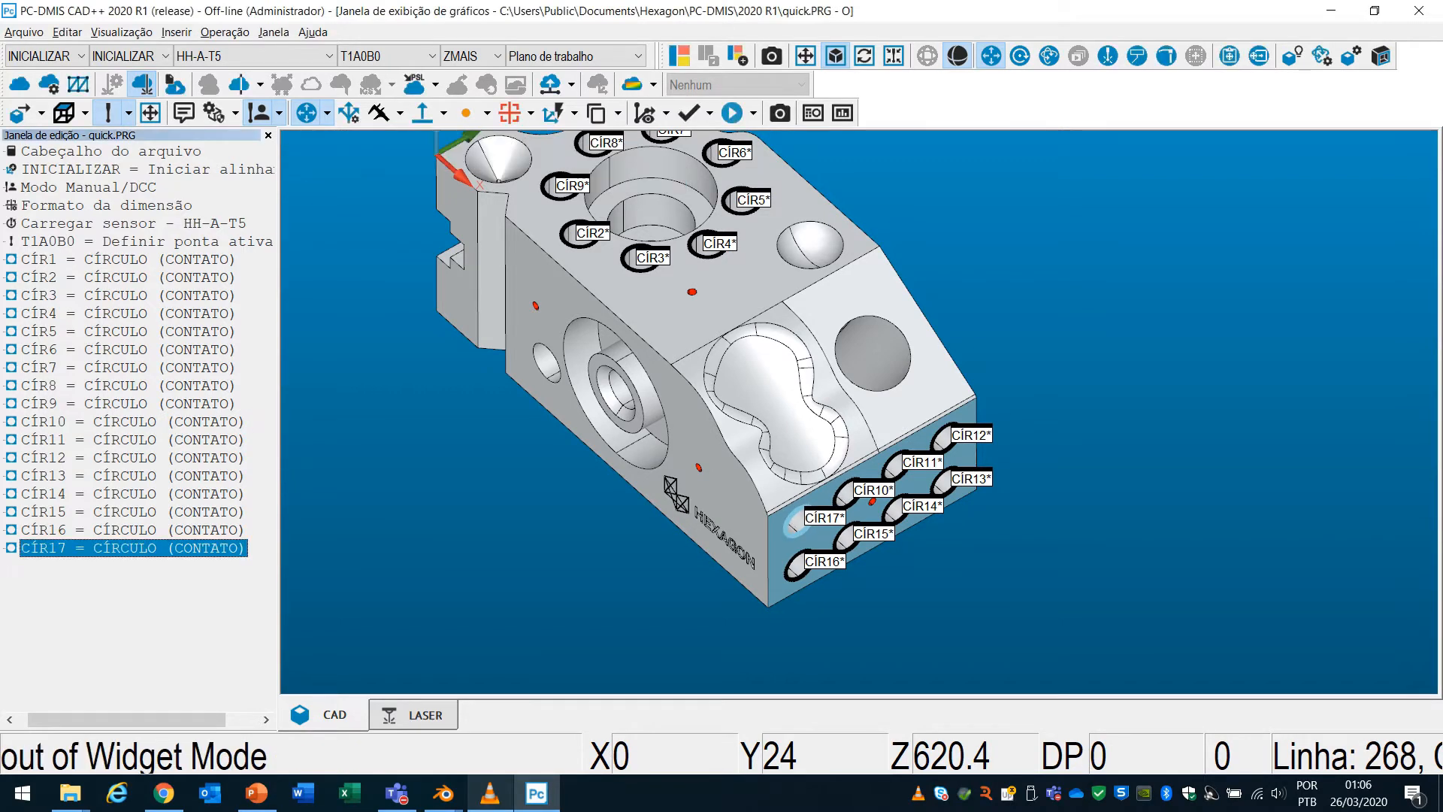
Hide the circle features' ID labels in the graphics view.
scroll(685, 373, down, 2)
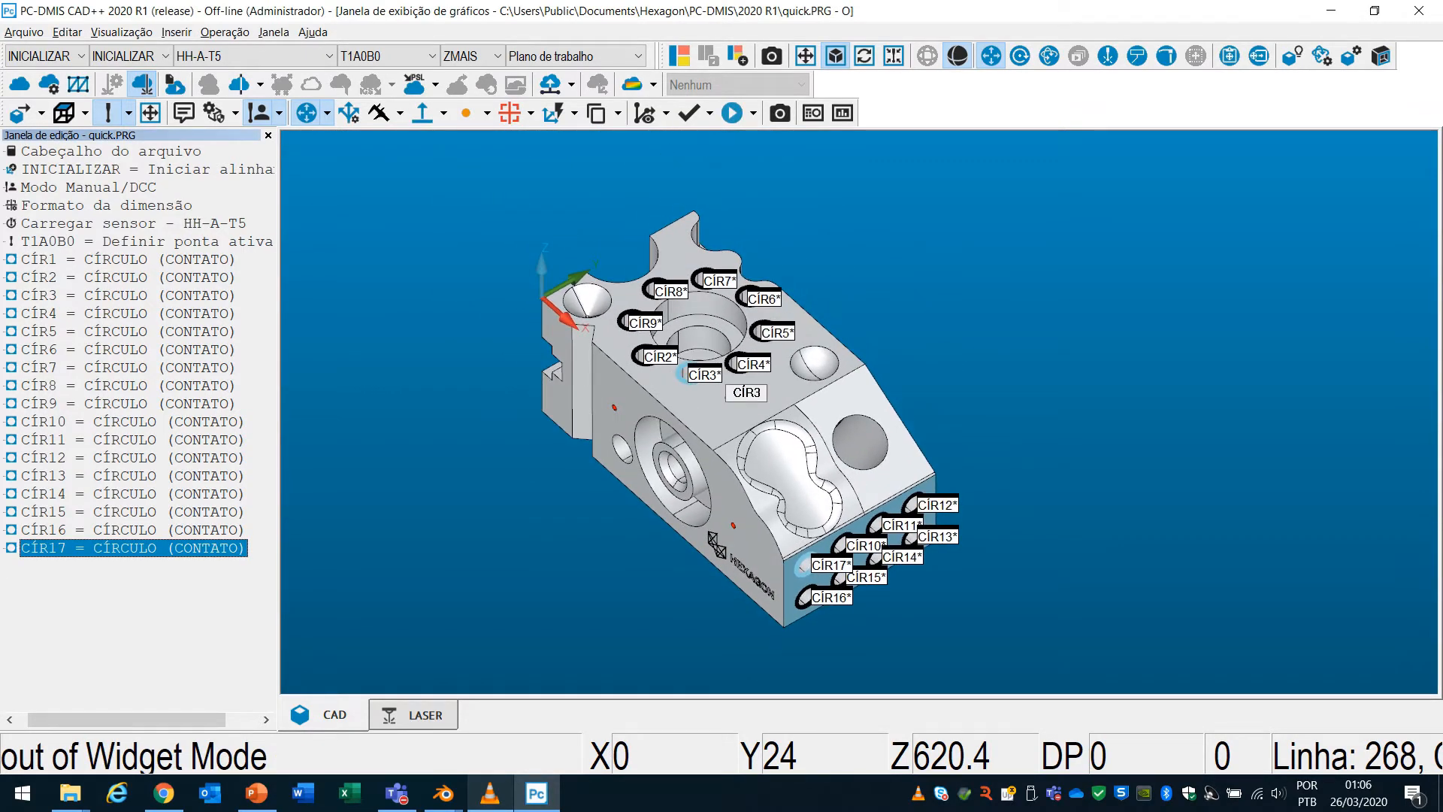
click(128, 112)
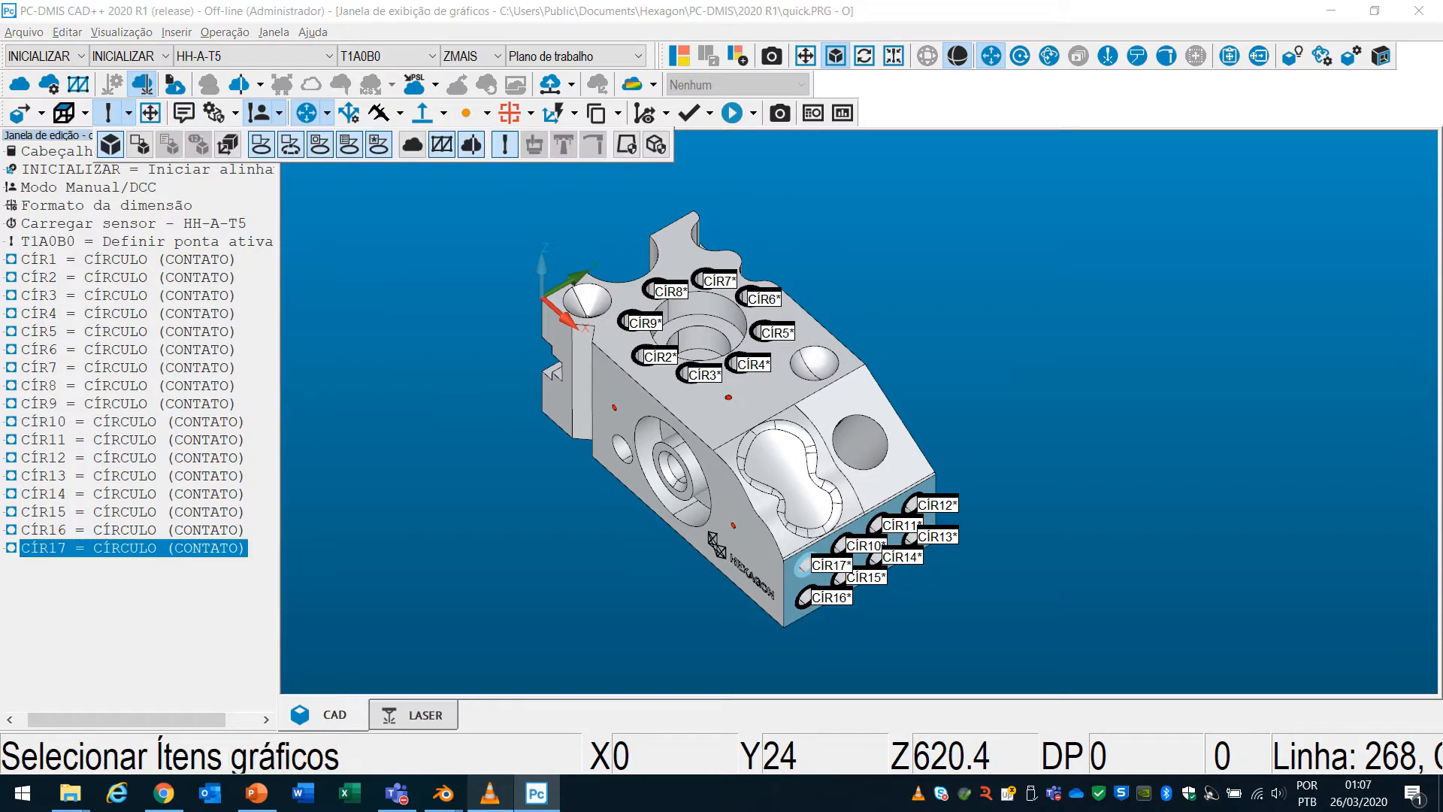
click(261, 144)
scroll(733, 369, down, 4)
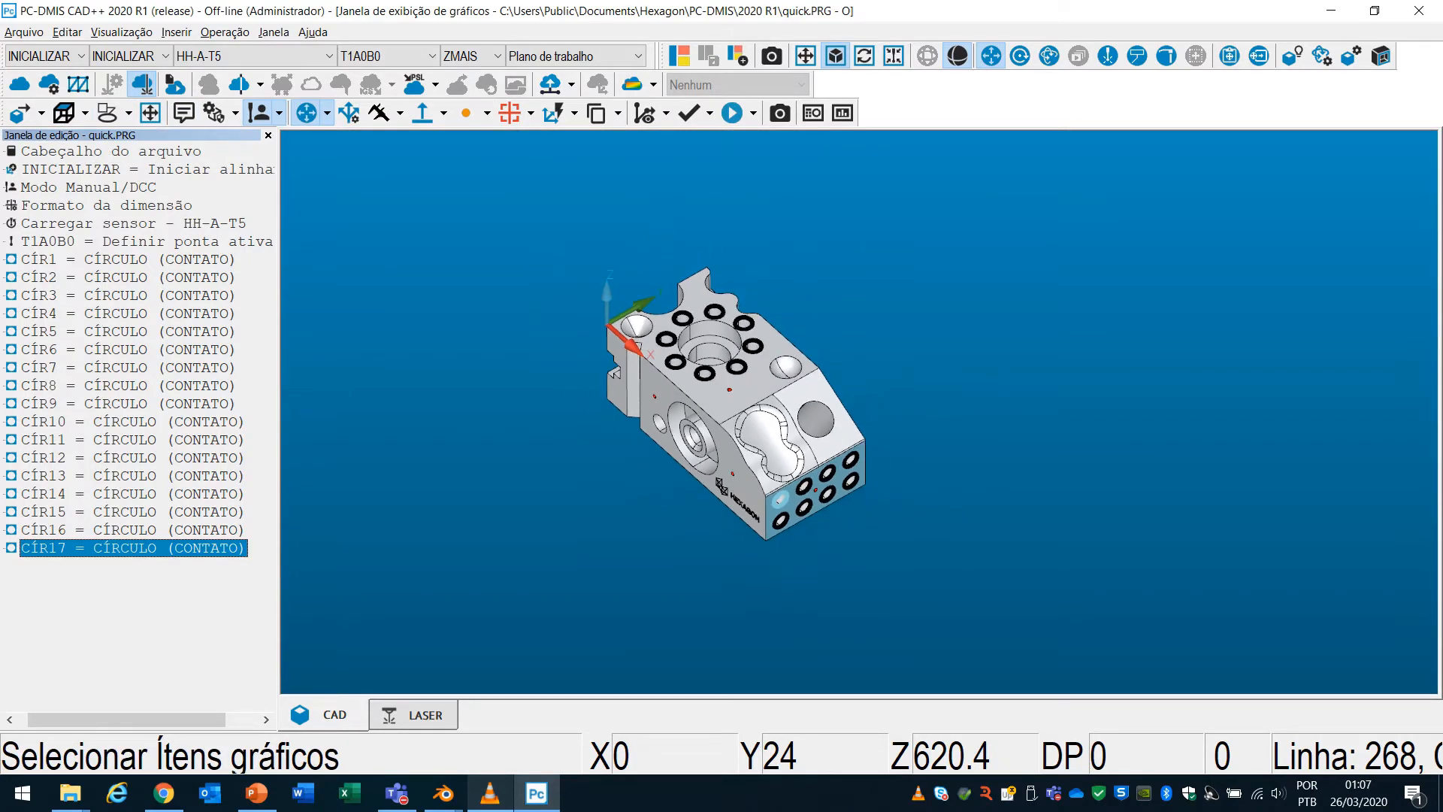
Create a contact plane Quick Feature on the top face with the strategy "Acionamento por toque definido pelo usuário".
scroll(732, 370, up, 5)
right_click(733, 370)
click(774, 399)
right_drag(774, 399, 893, 419)
middle_drag(893, 418, 893, 481)
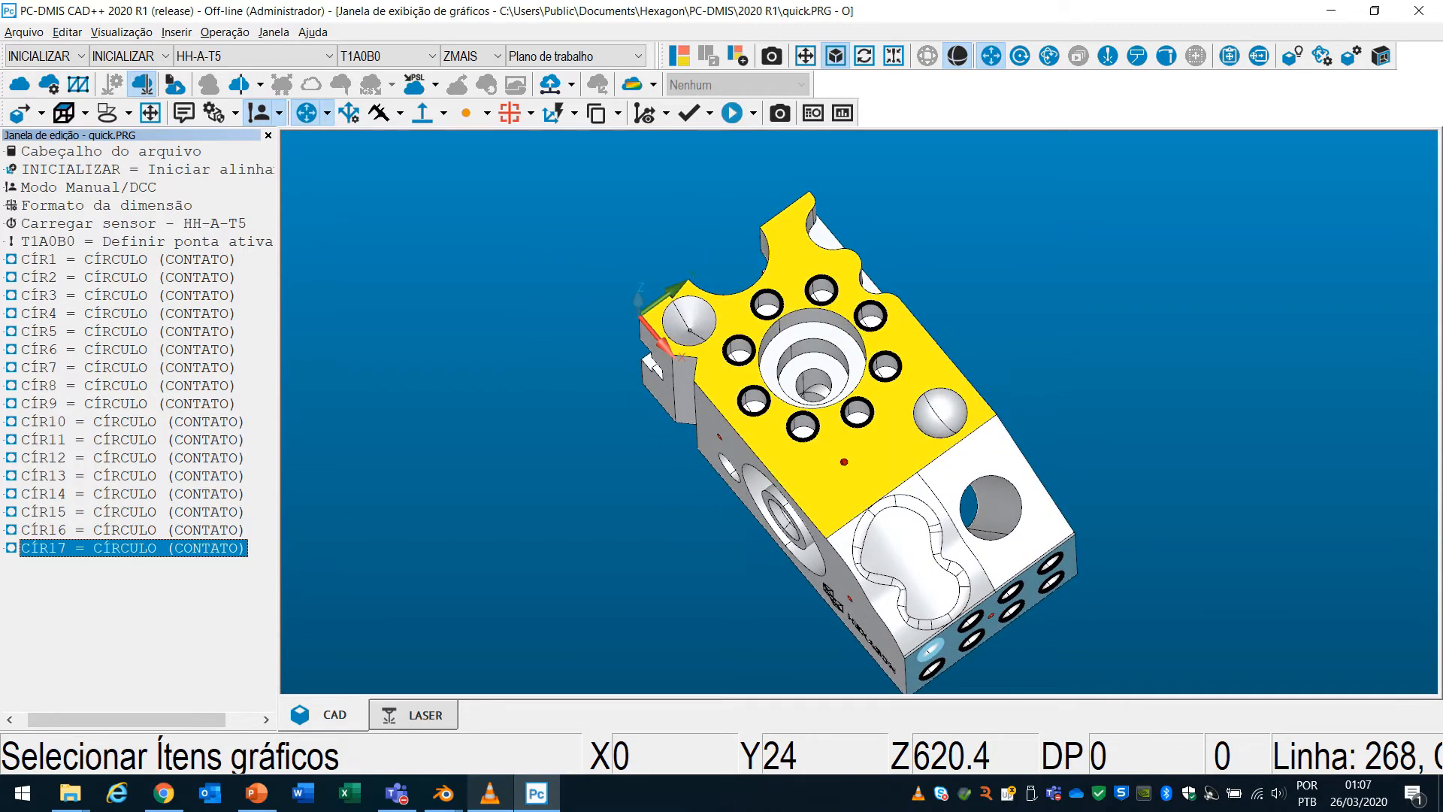
shift+click(879, 465)
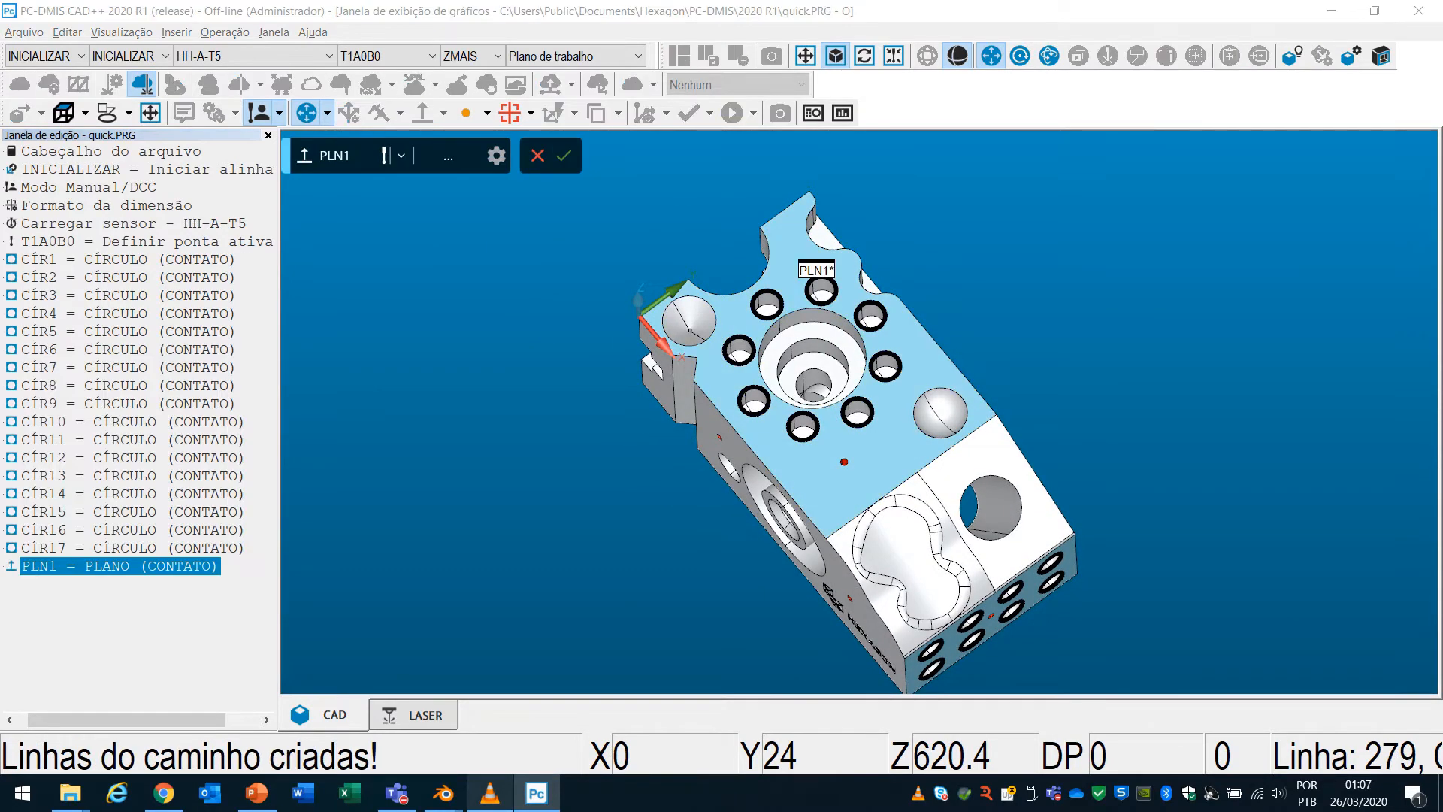
click(401, 156)
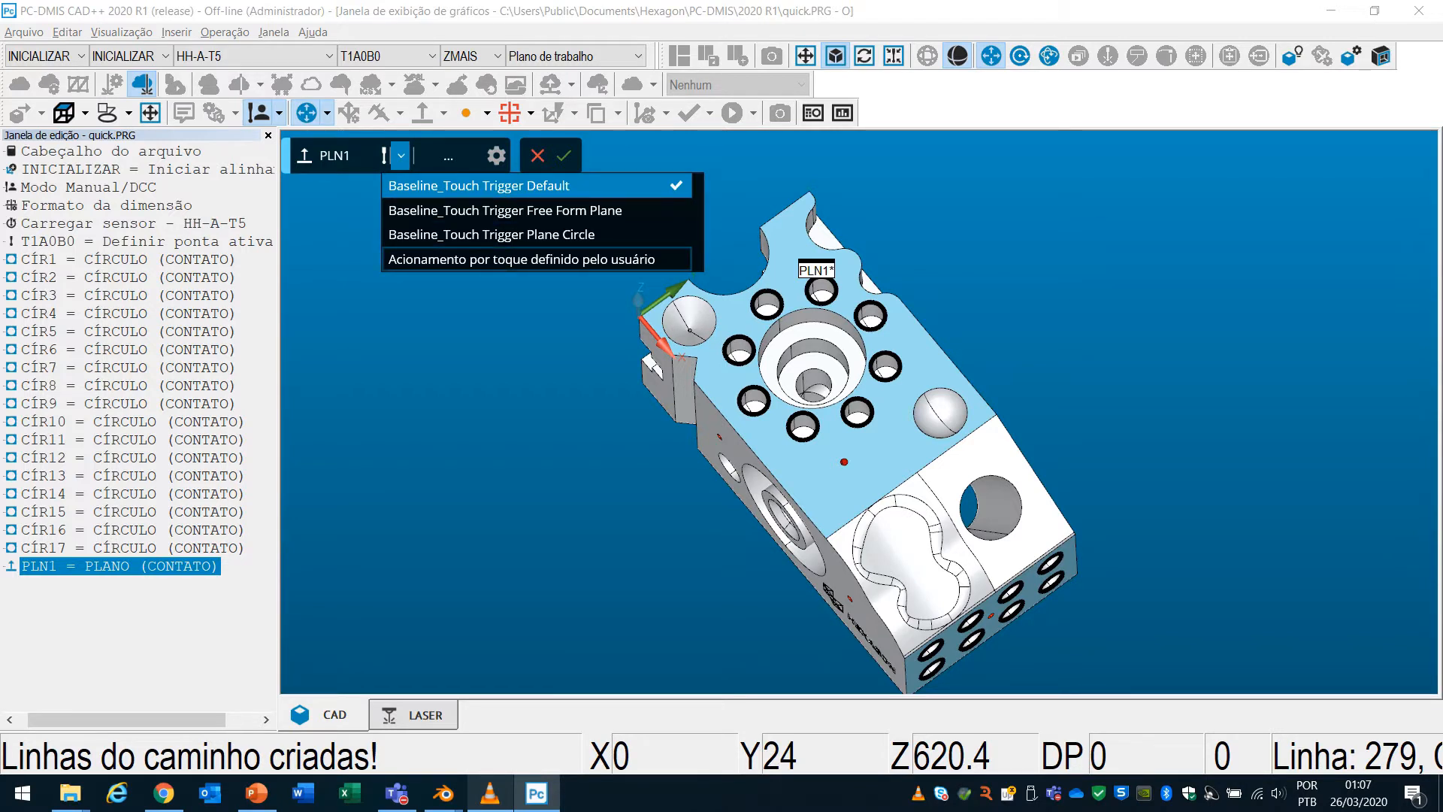
click(522, 259)
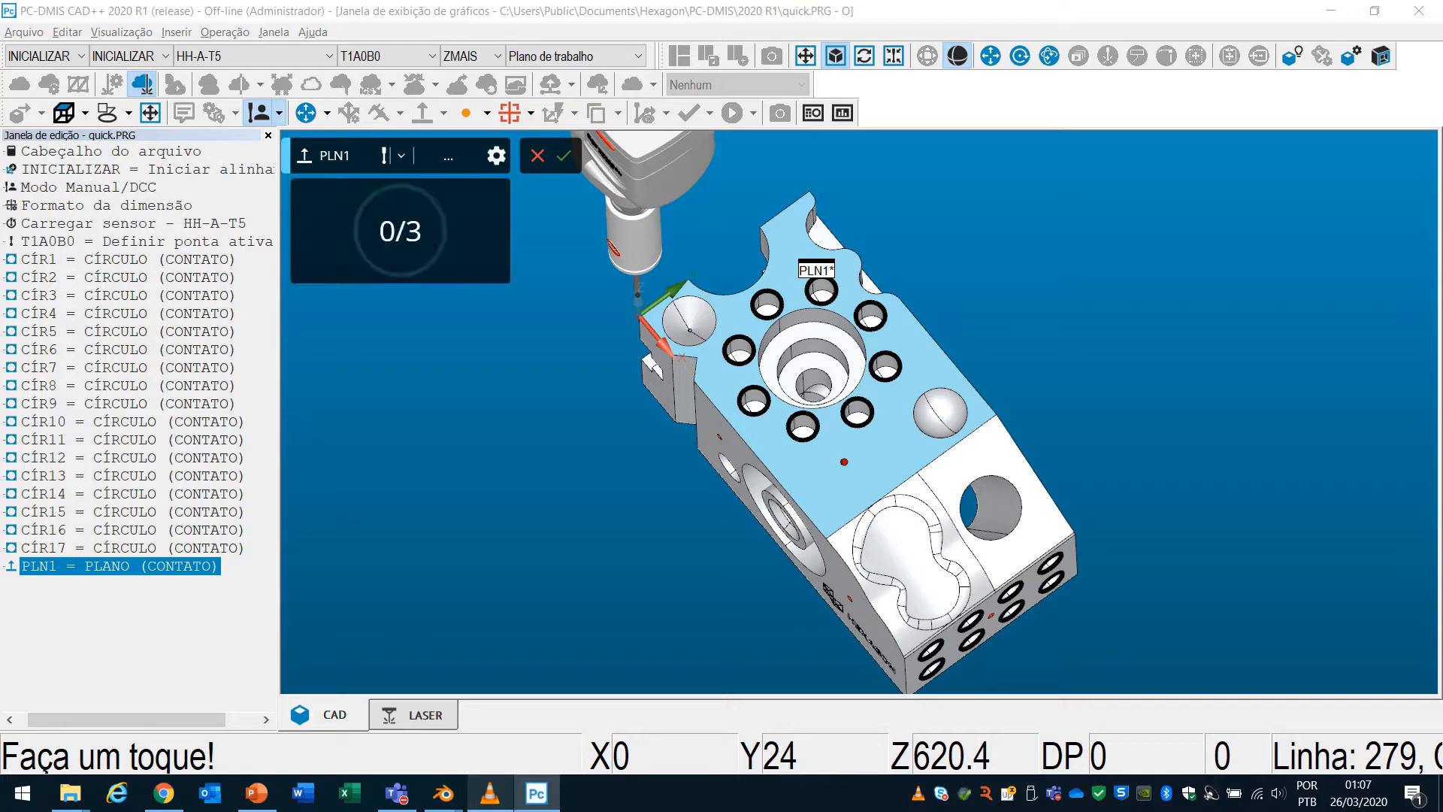
Take seven hits spread around the top face for the plane and accept the feature.
click(780, 225)
click(901, 316)
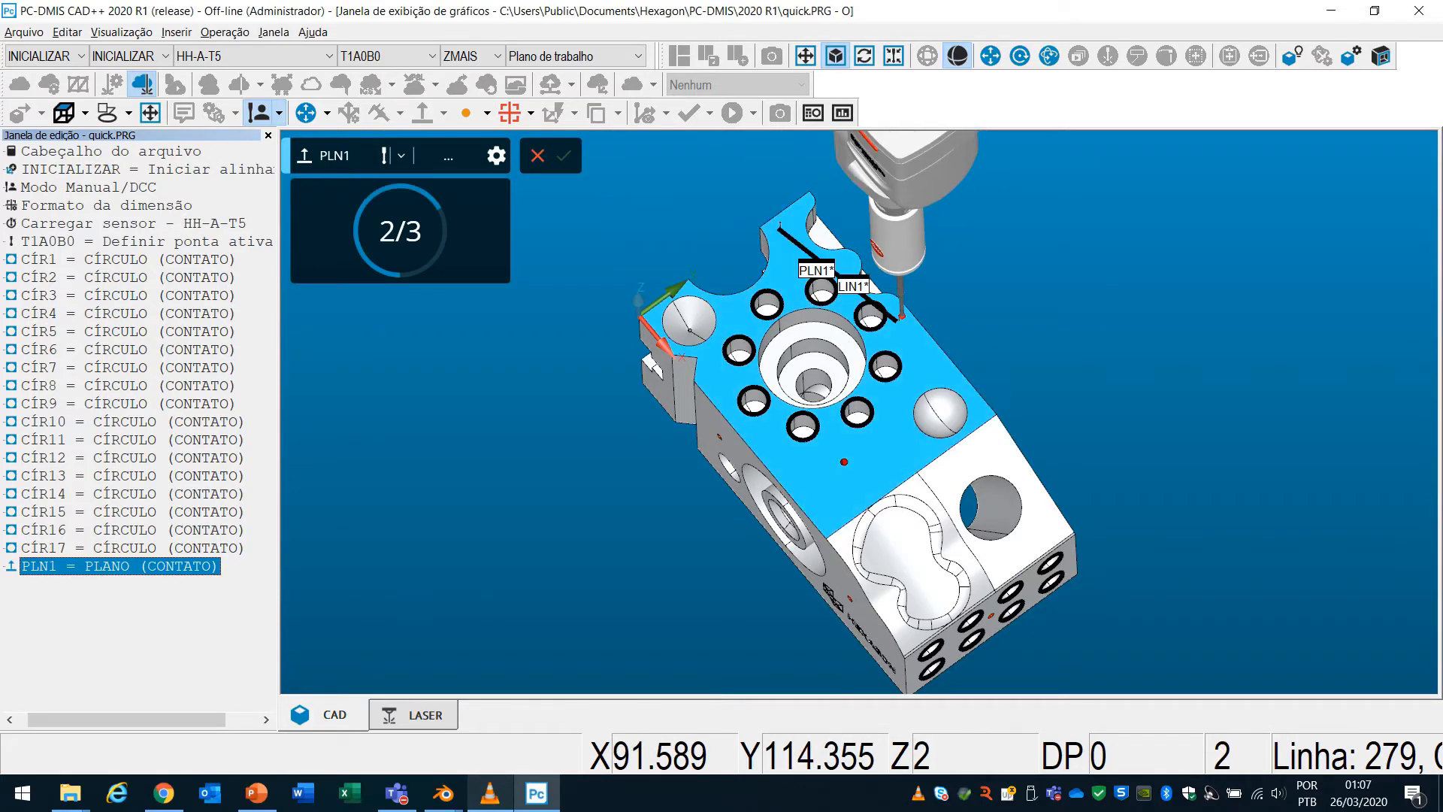
click(970, 396)
click(895, 439)
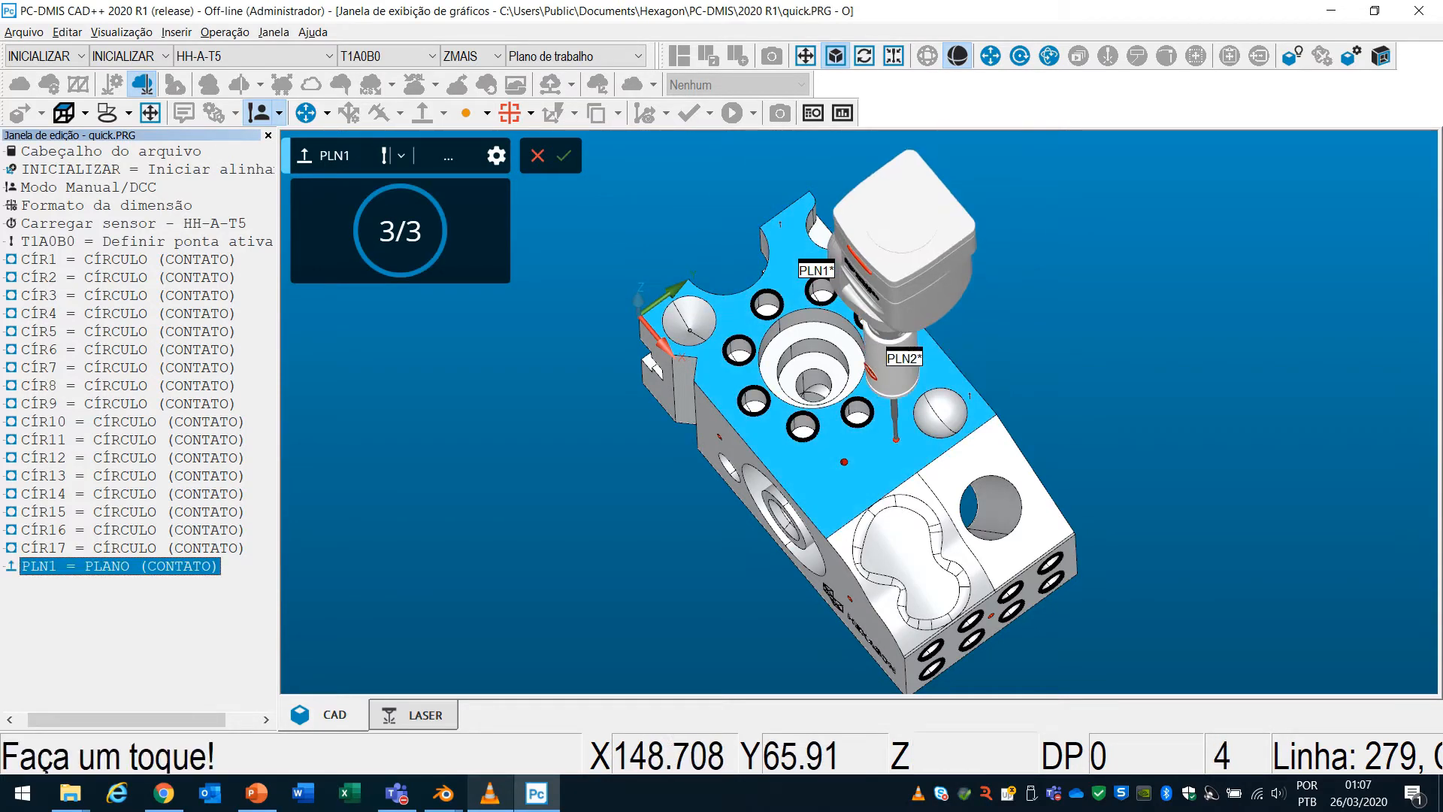
click(822, 489)
click(771, 439)
click(718, 374)
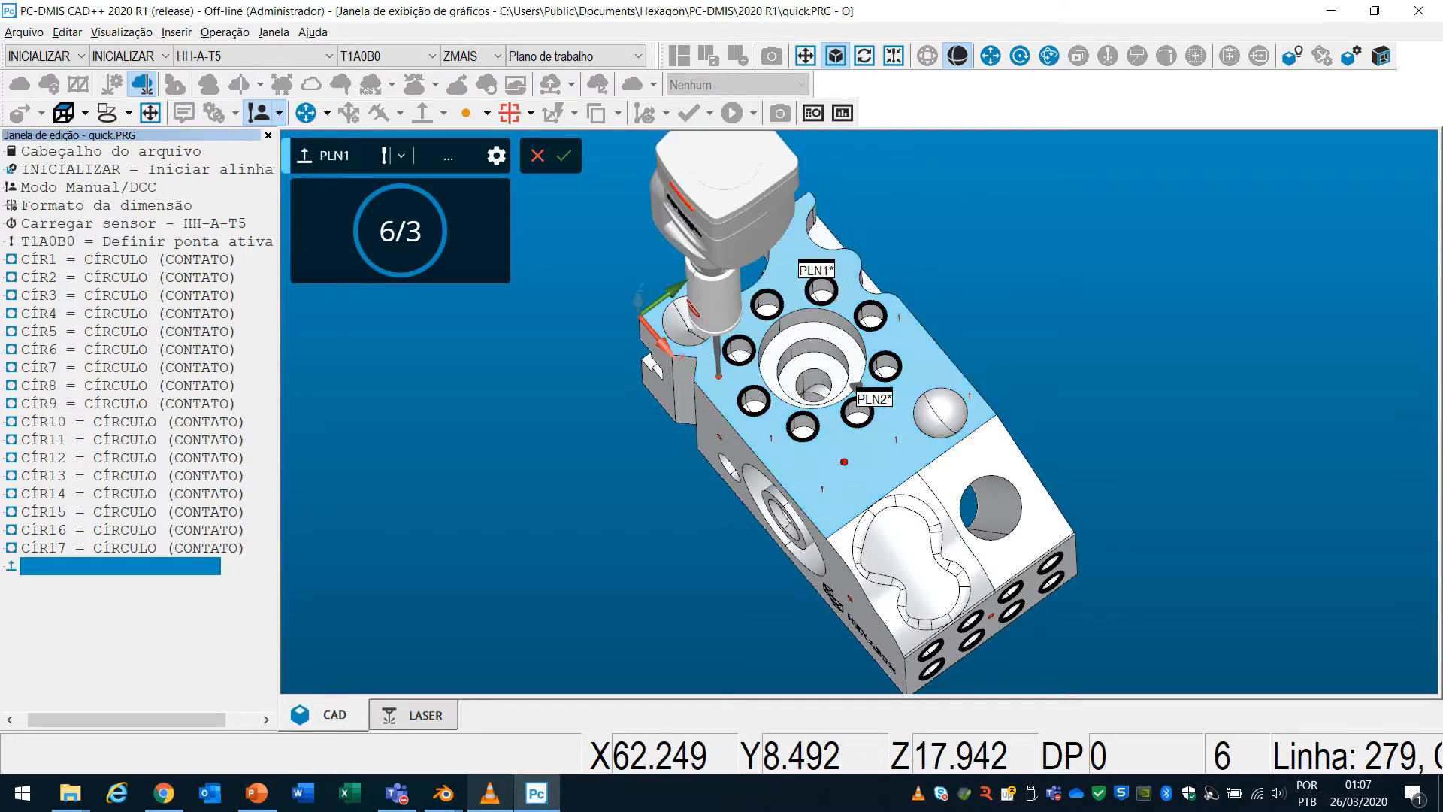
click(563, 156)
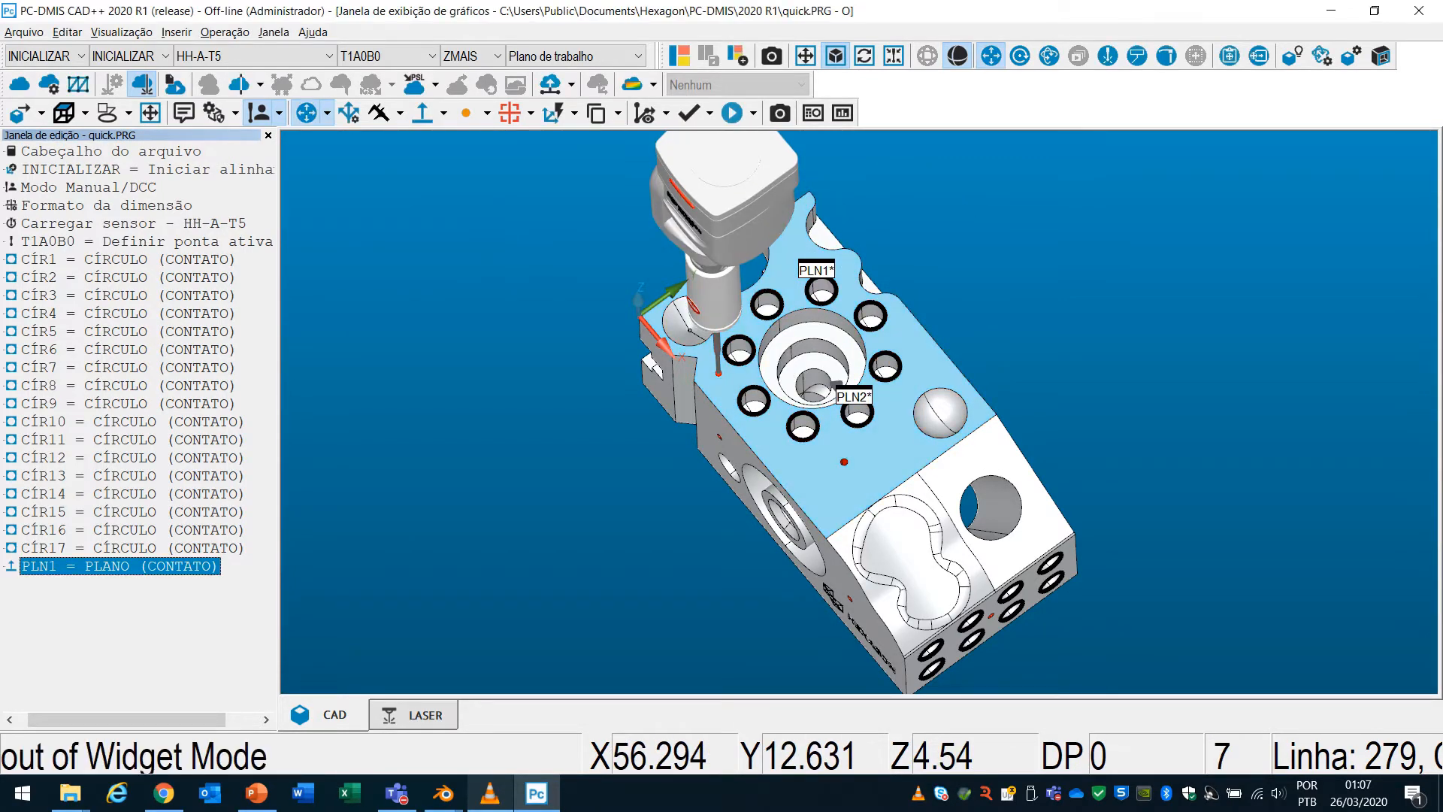
Insert a DCC mode command directly after the T1A0B0 tip definition.
click(147, 242)
key(alt+z)
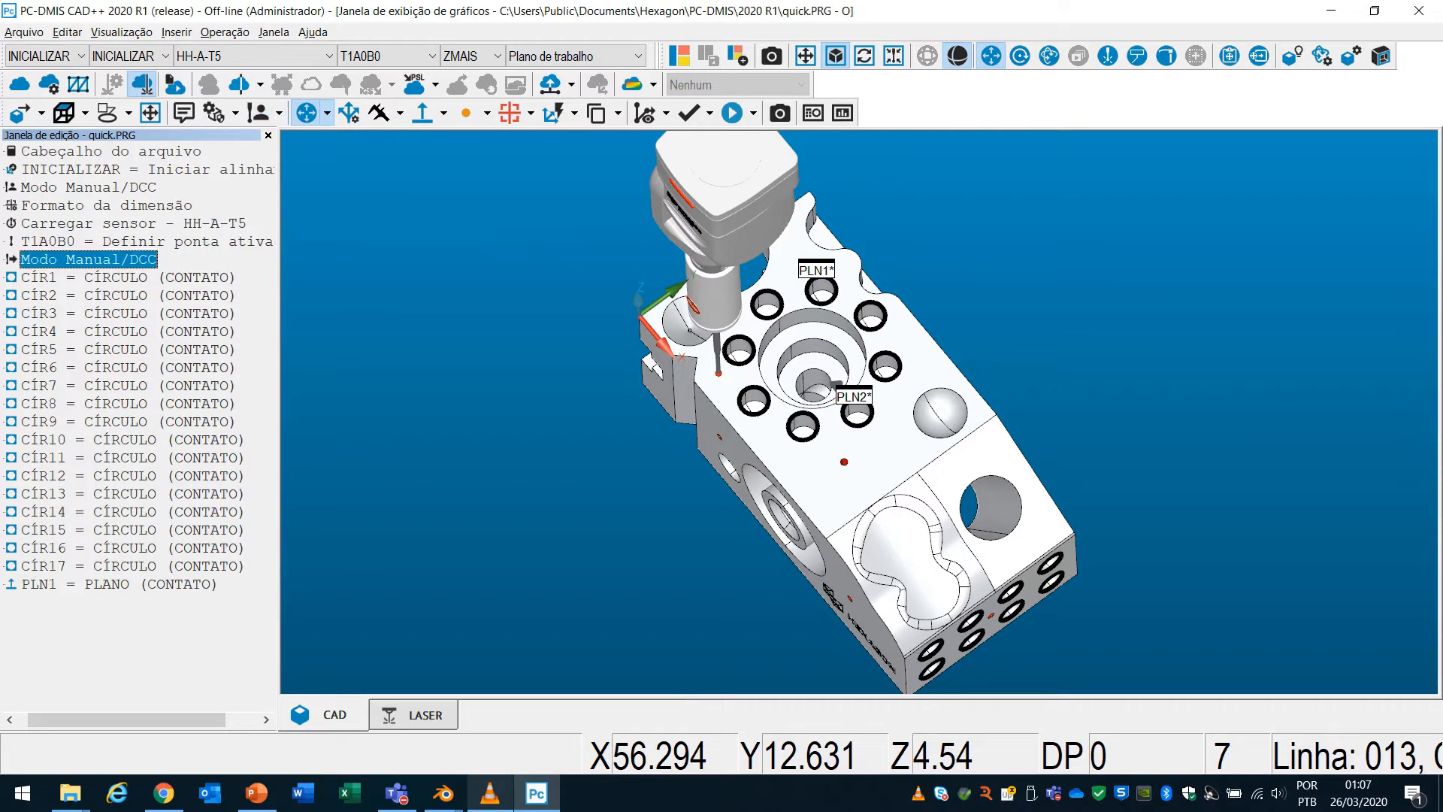
Open plane PLN1 for editing, display its measured points and hit targets, and confirm the feature.
click(139, 584)
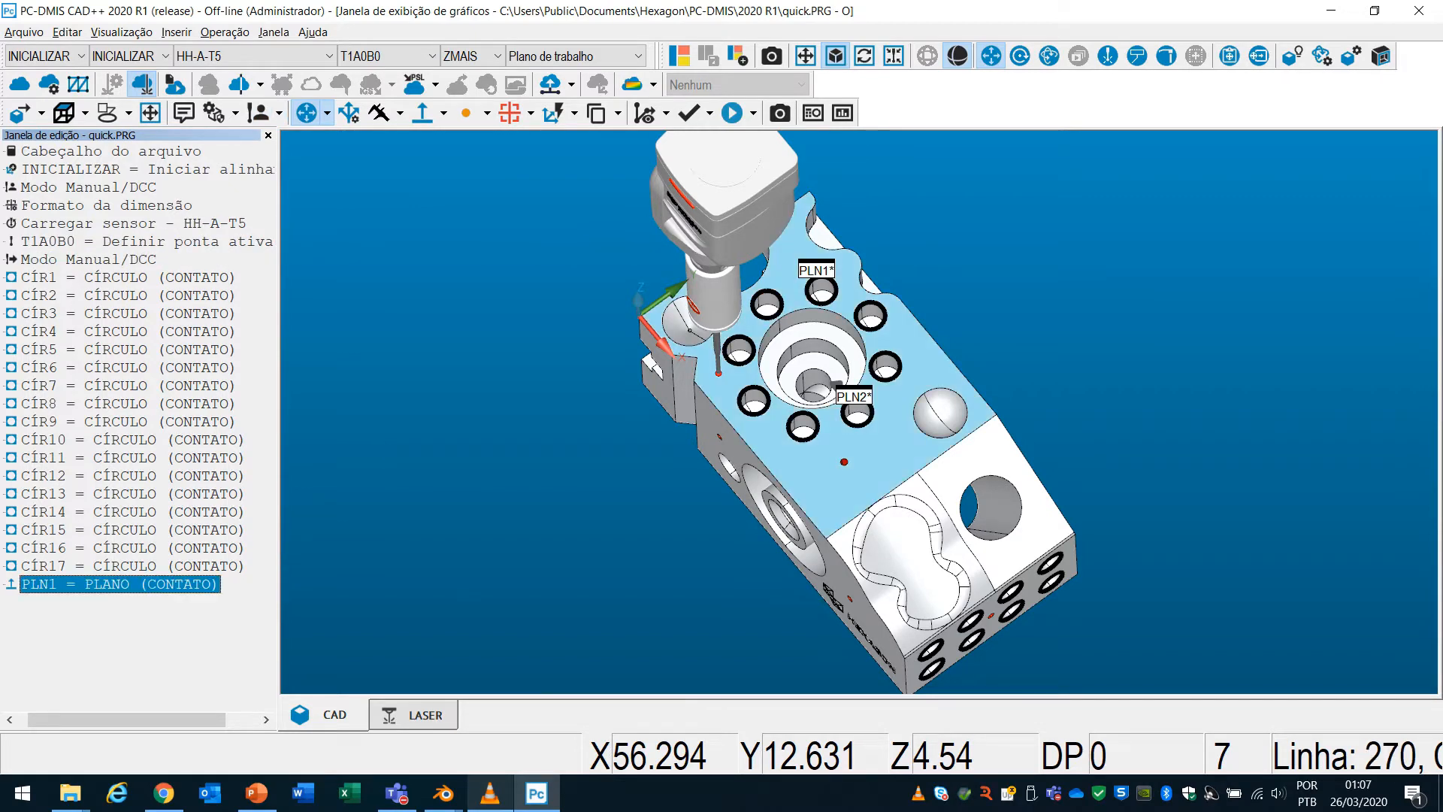
key(F9)
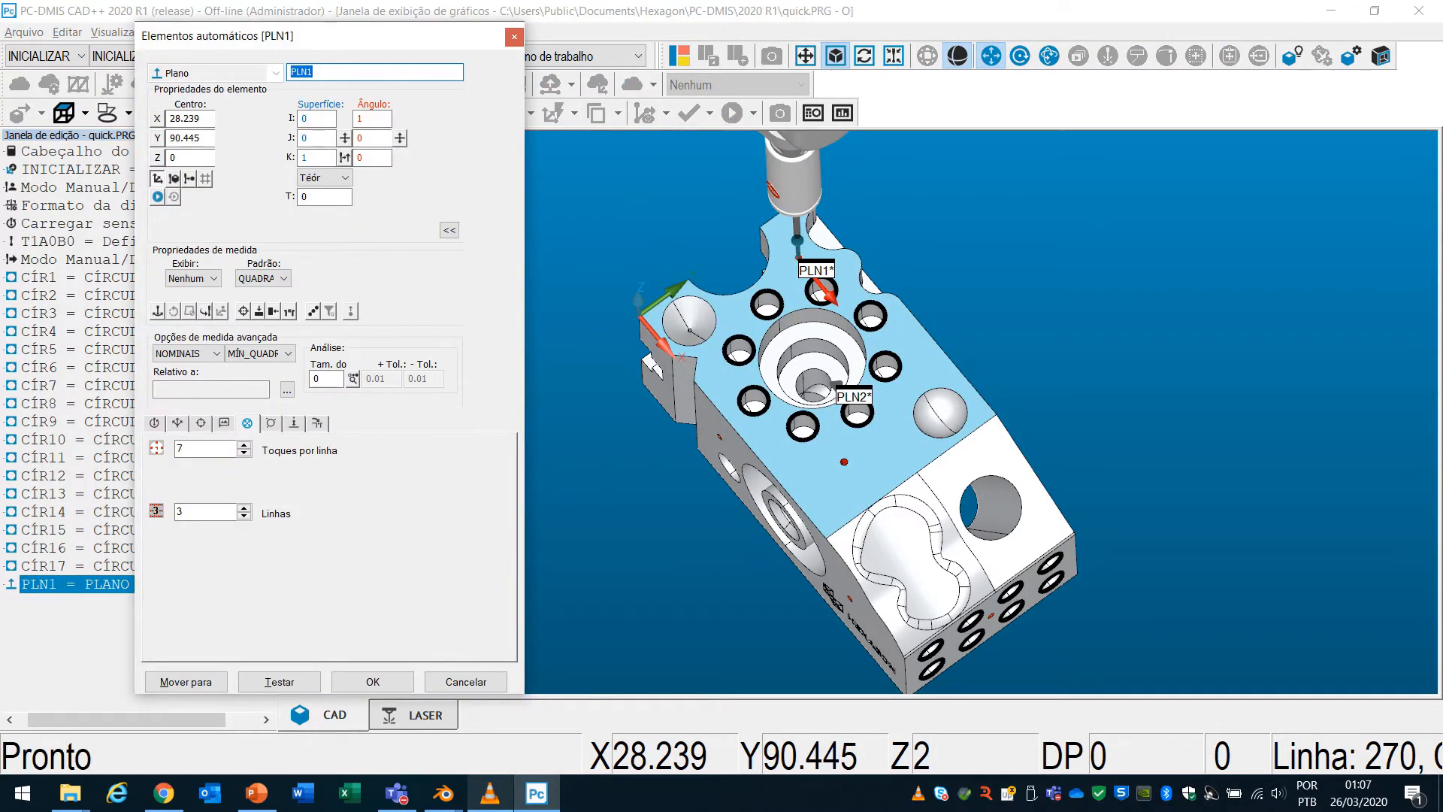
middle_drag(796, 483, 804, 413)
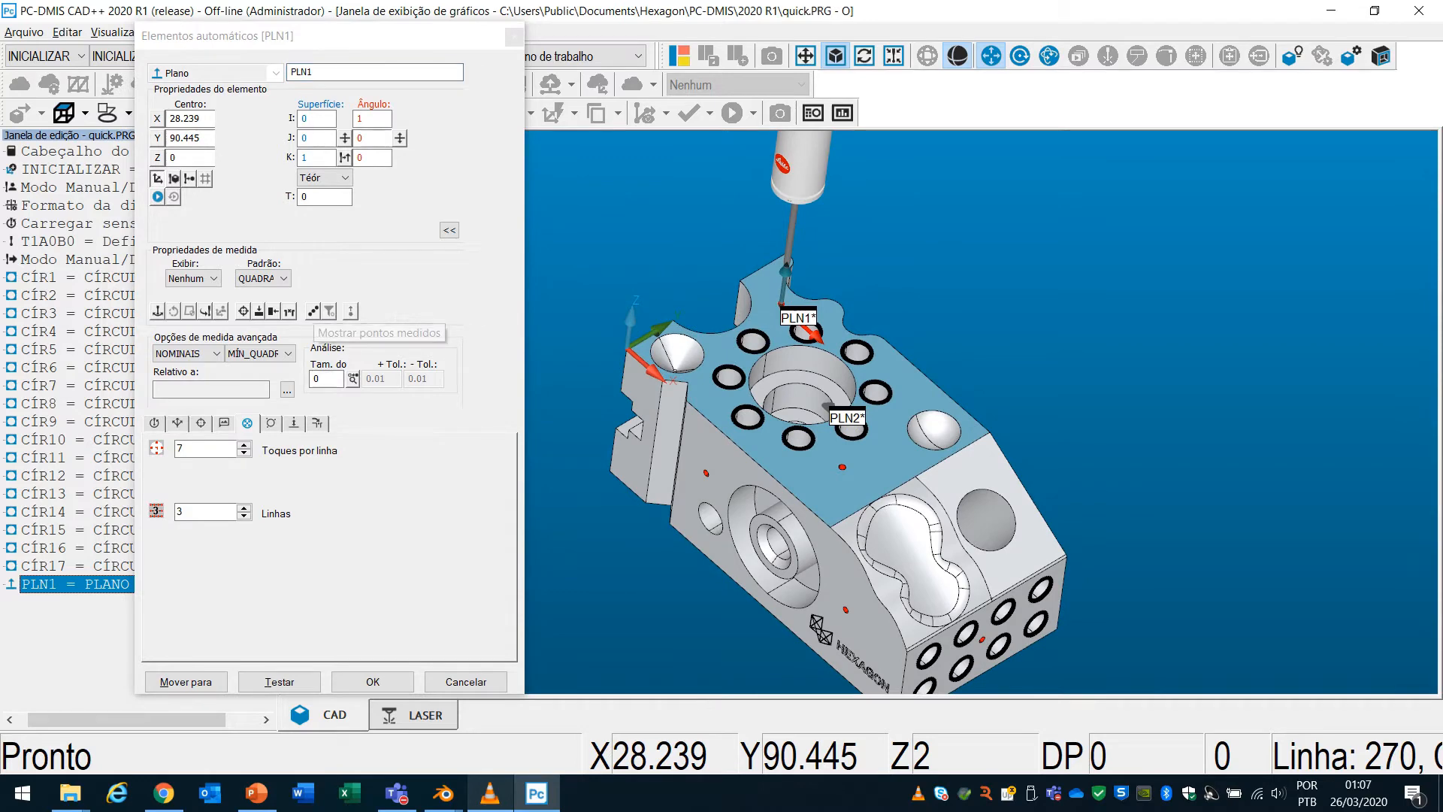
click(312, 310)
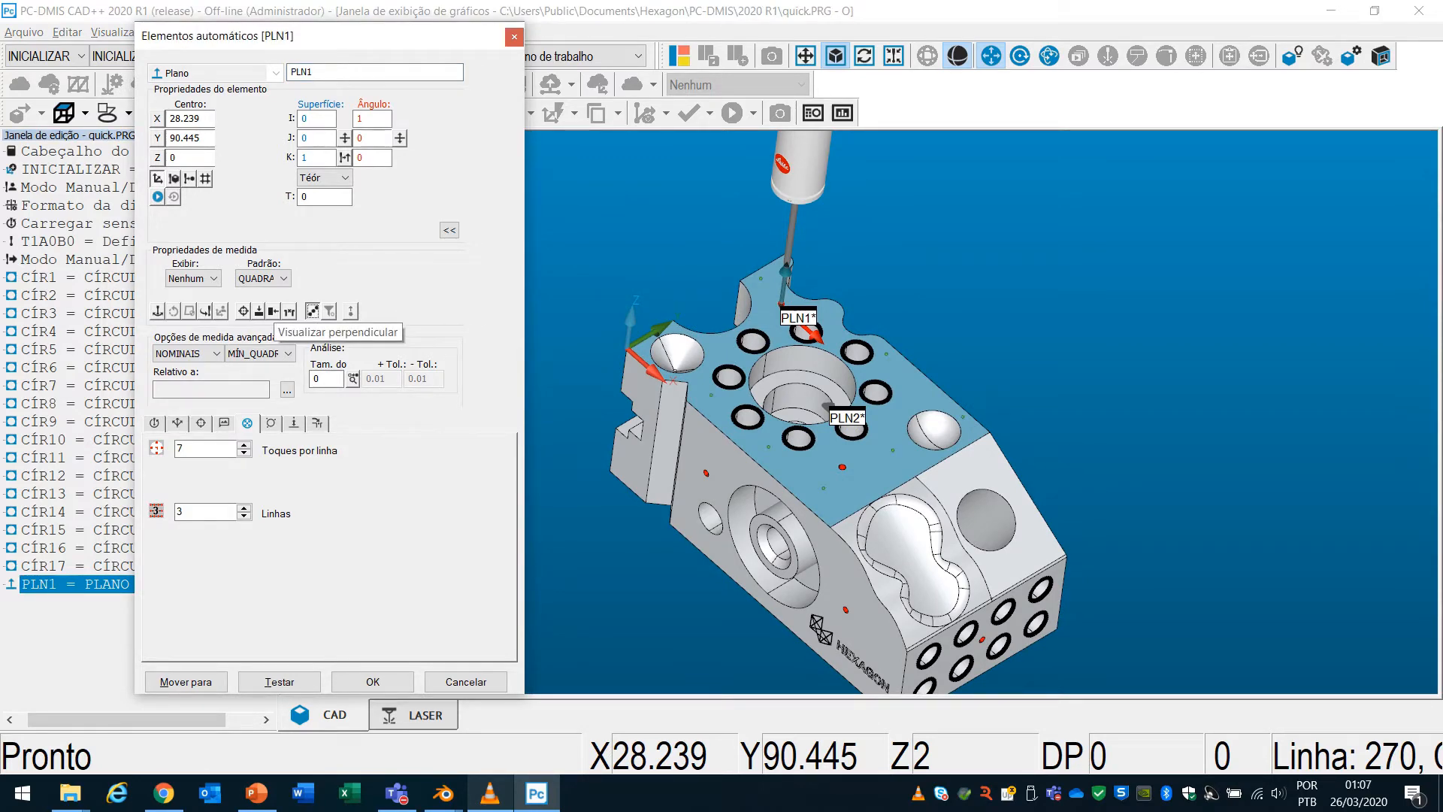
click(329, 310)
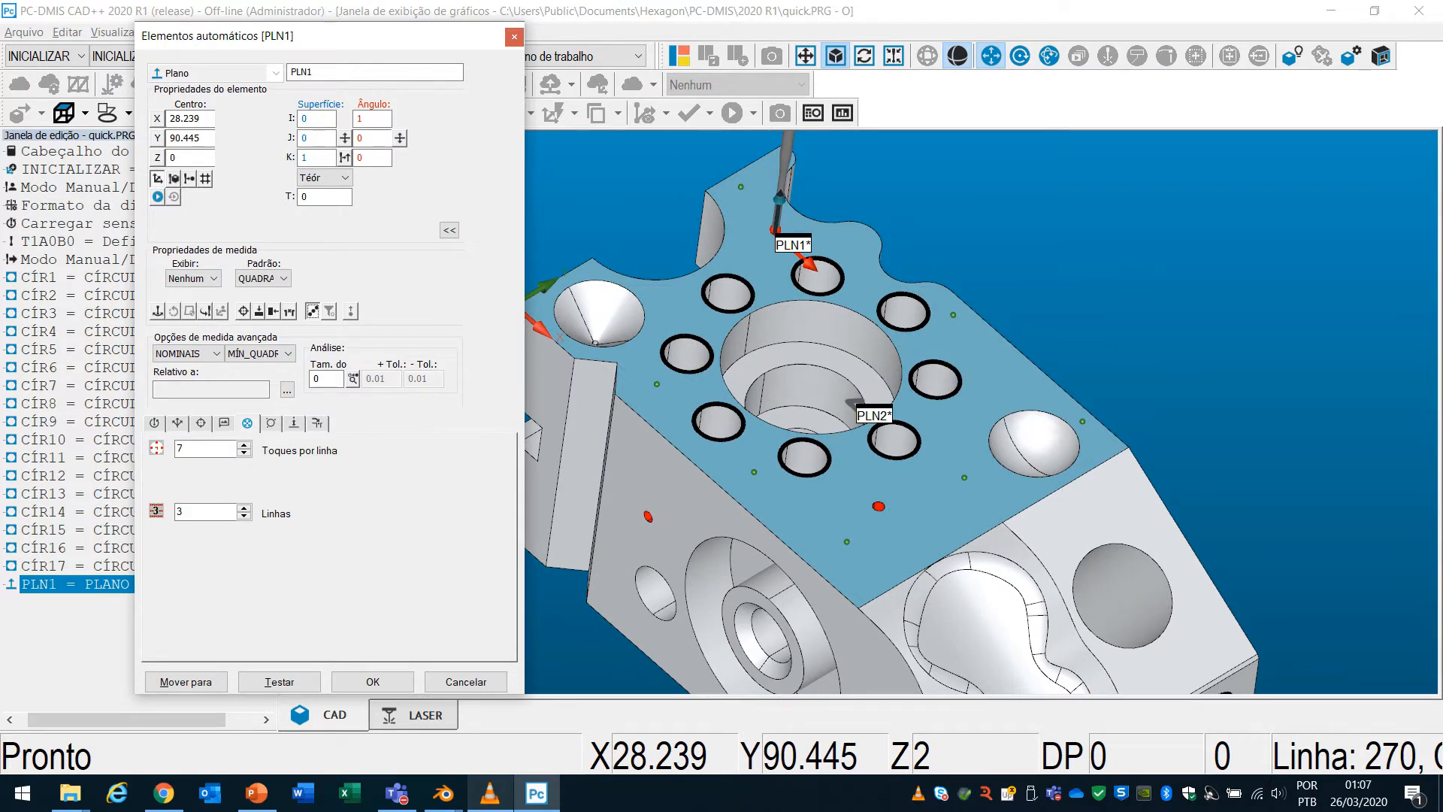
click(242, 310)
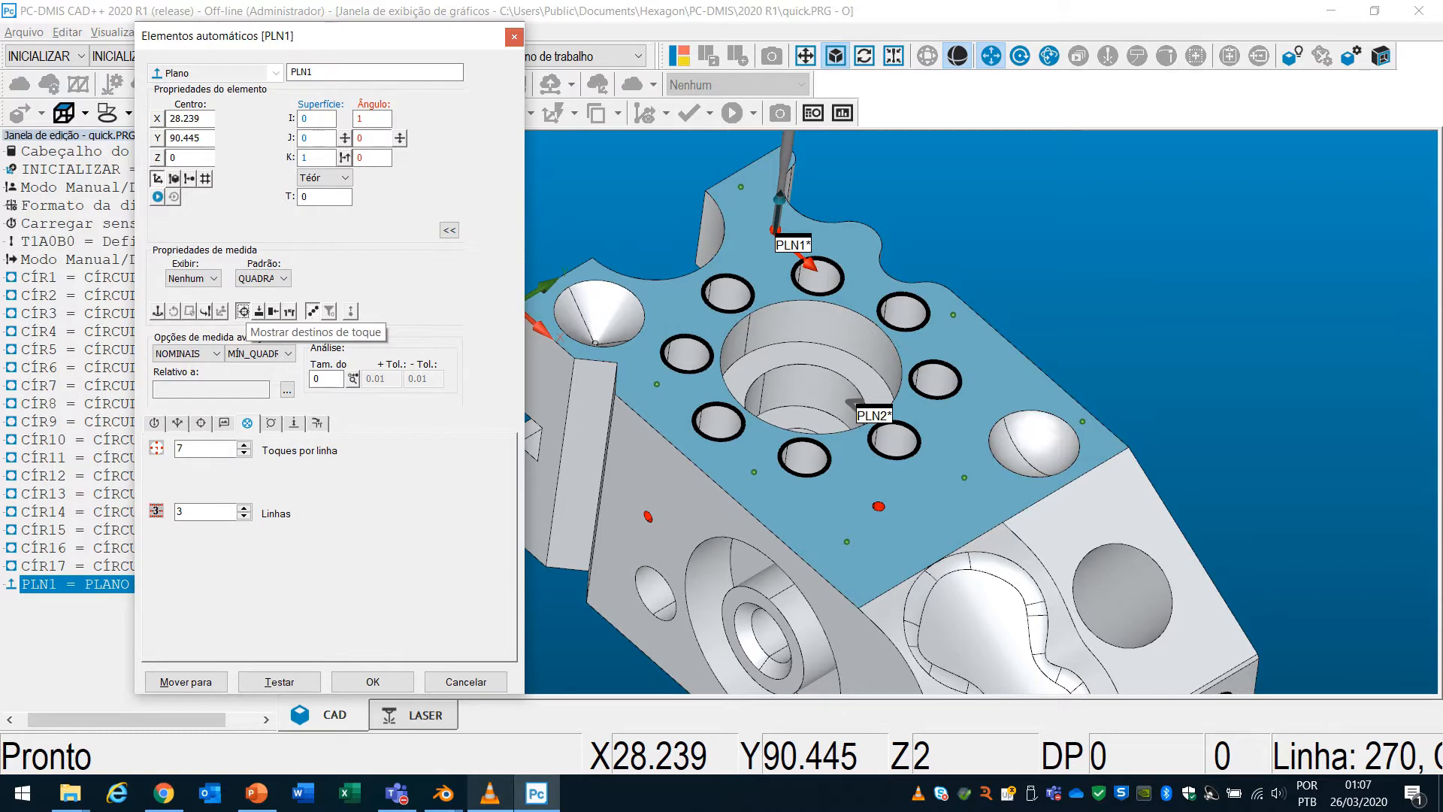
mouse_move(834, 481)
middle_down()
mouse_move(740, 560)
mouse_move(695, 537)
mouse_move(853, 483)
mouse_move(811, 492)
middle_up()
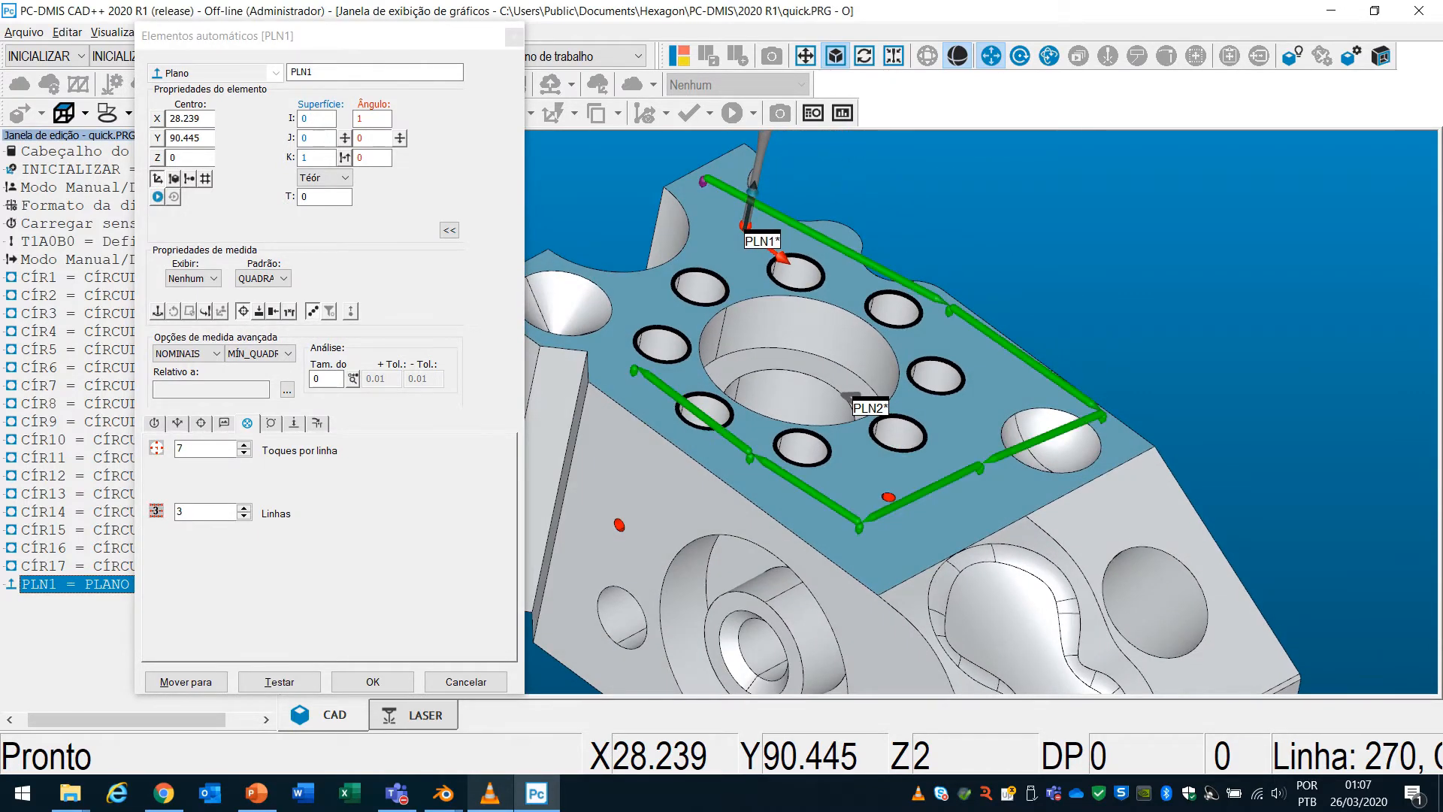
click(373, 681)
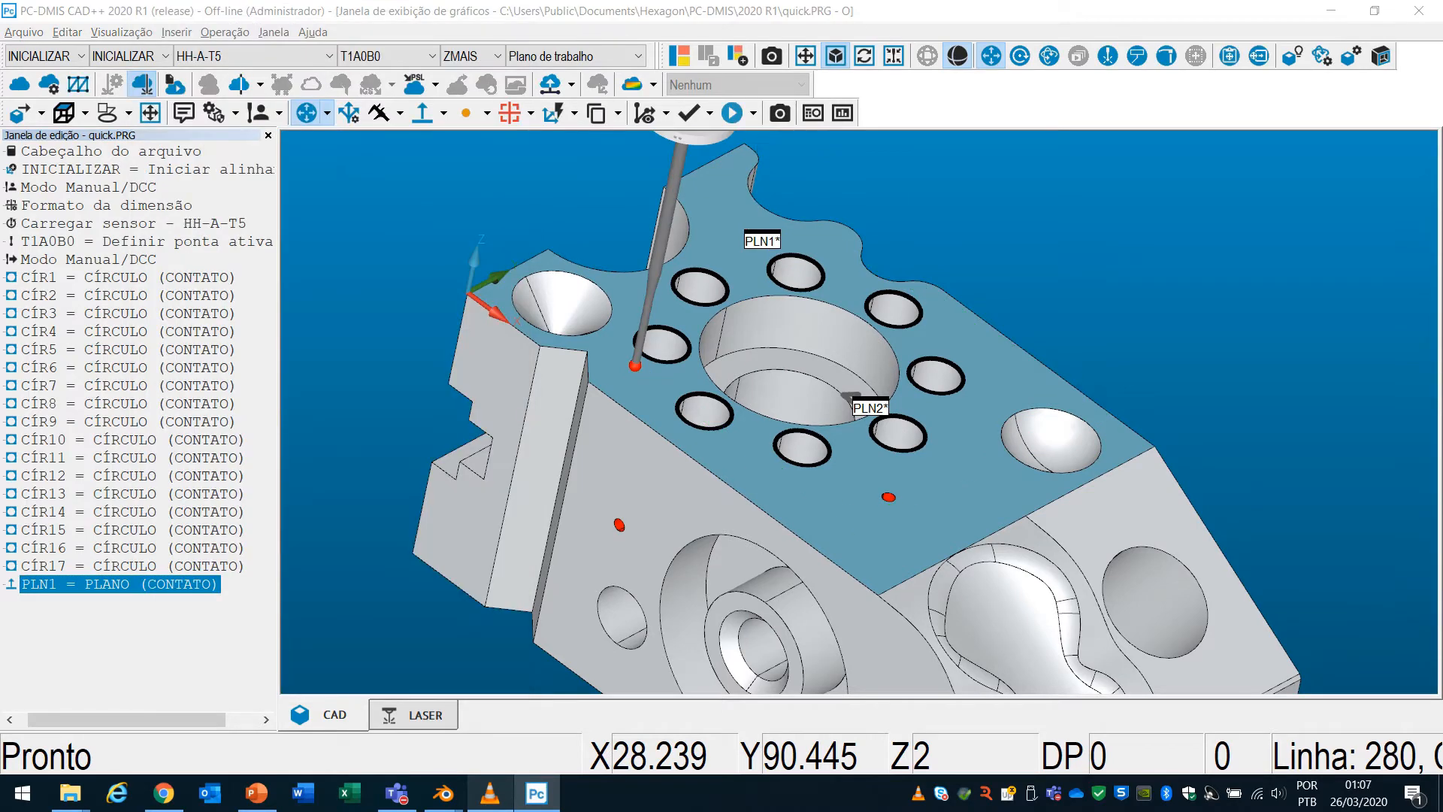
Create a linear open scan lengthwise across the floor of the figure-eight pocket on the sloped face and accept it.
scroll(674, 500, down, 4)
right_drag(674, 500, 723, 419)
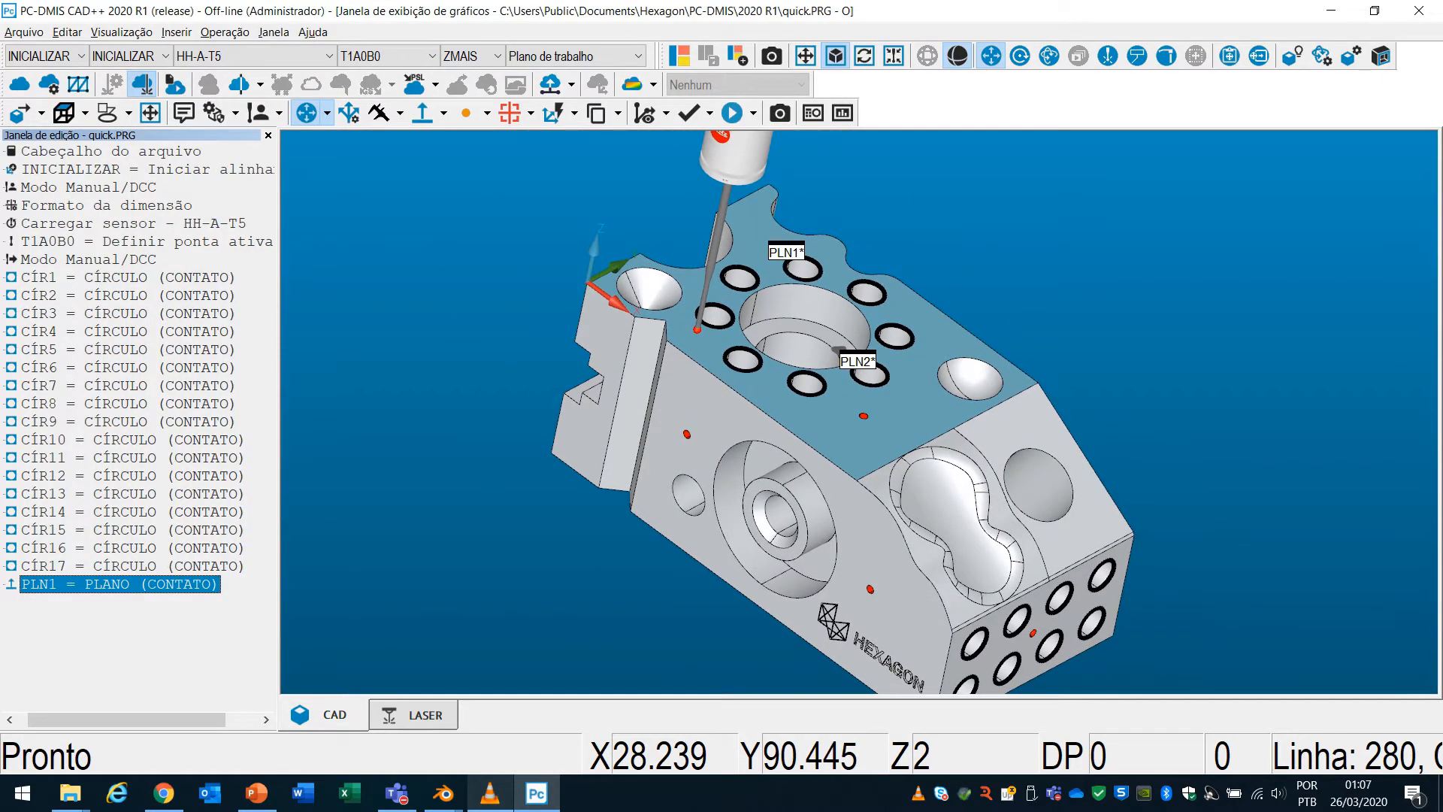
middle_drag(723, 418, 661, 421)
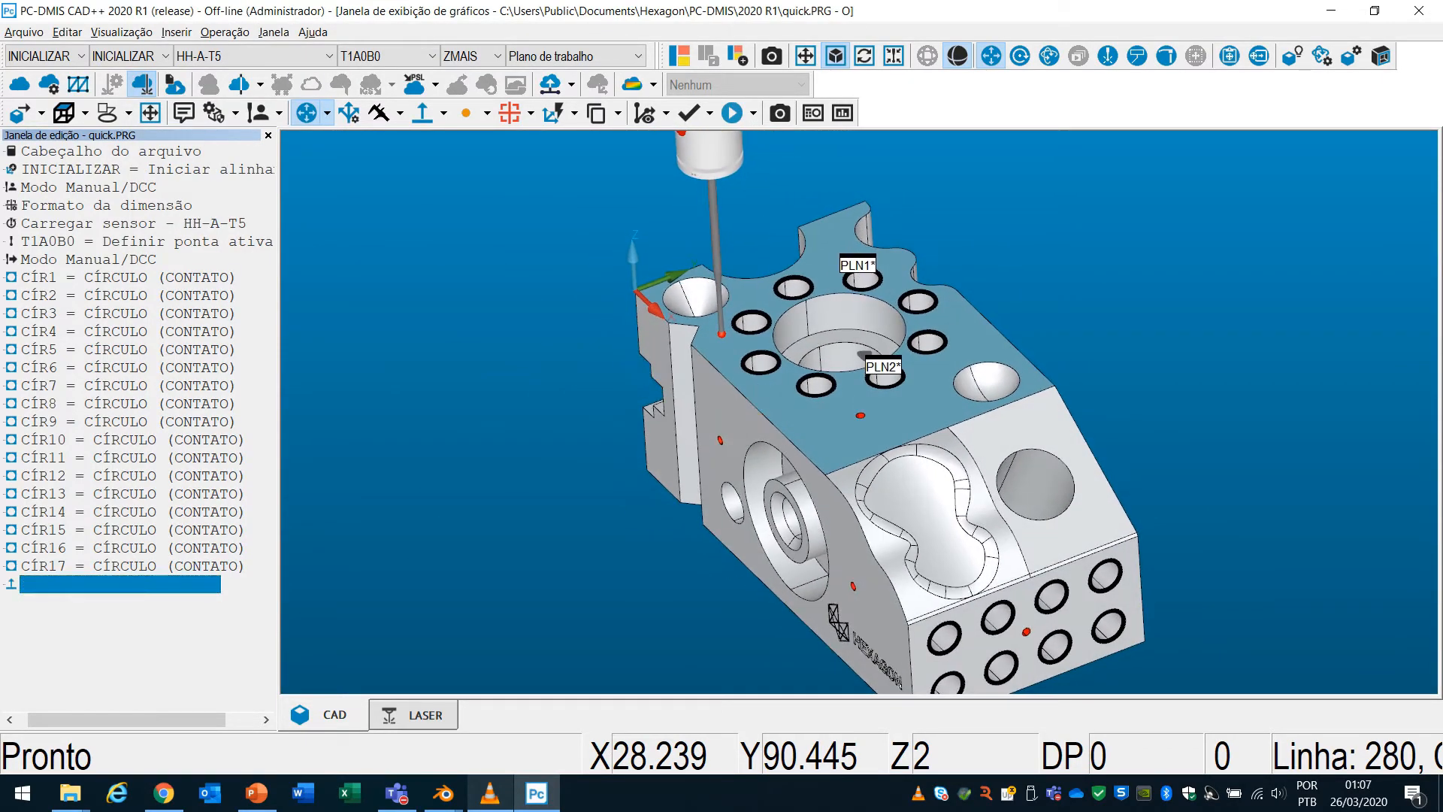
right_drag(661, 421, 442, 341)
middle_drag(734, 473, 688, 478)
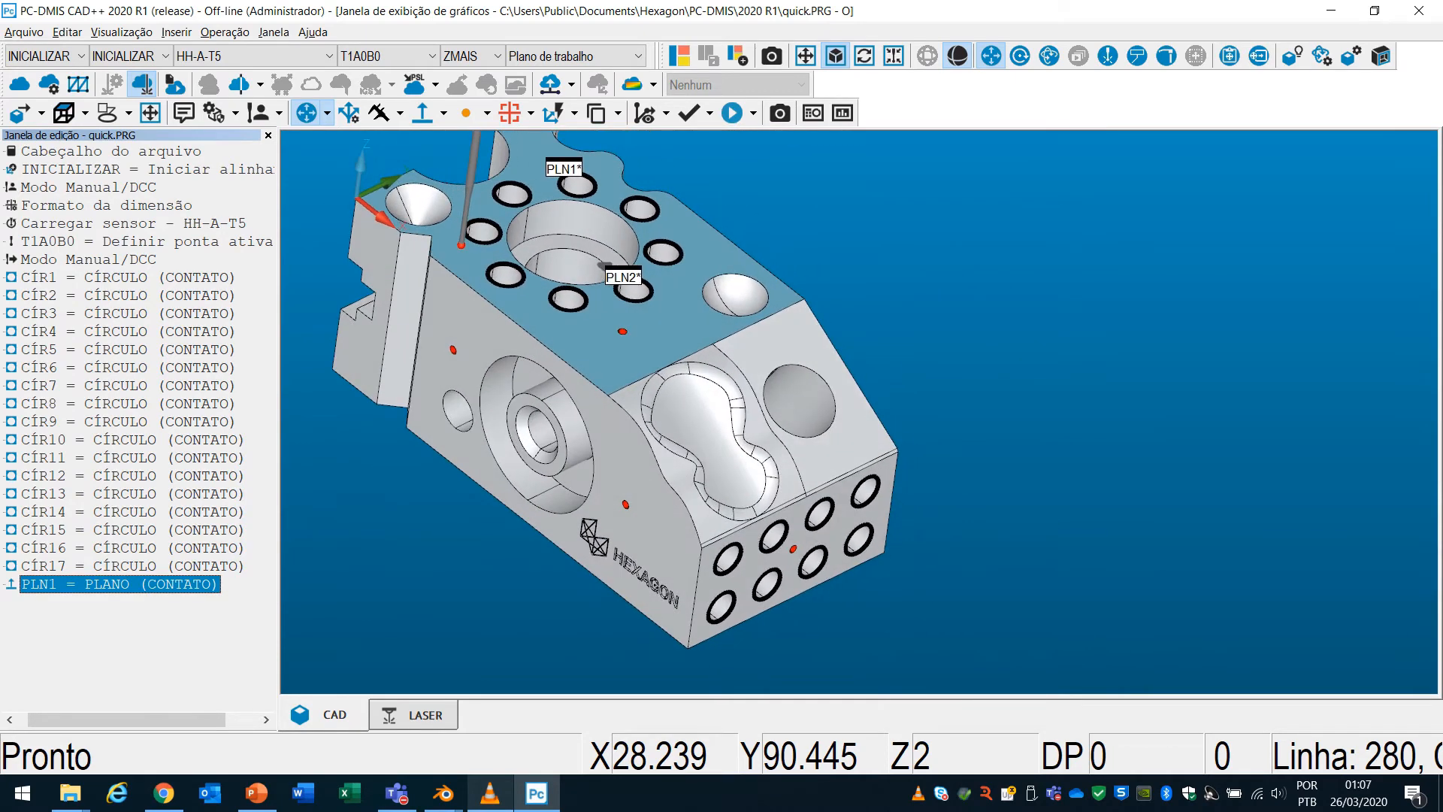
scroll(687, 408, up, 4)
right_drag(686, 408, 662, 359)
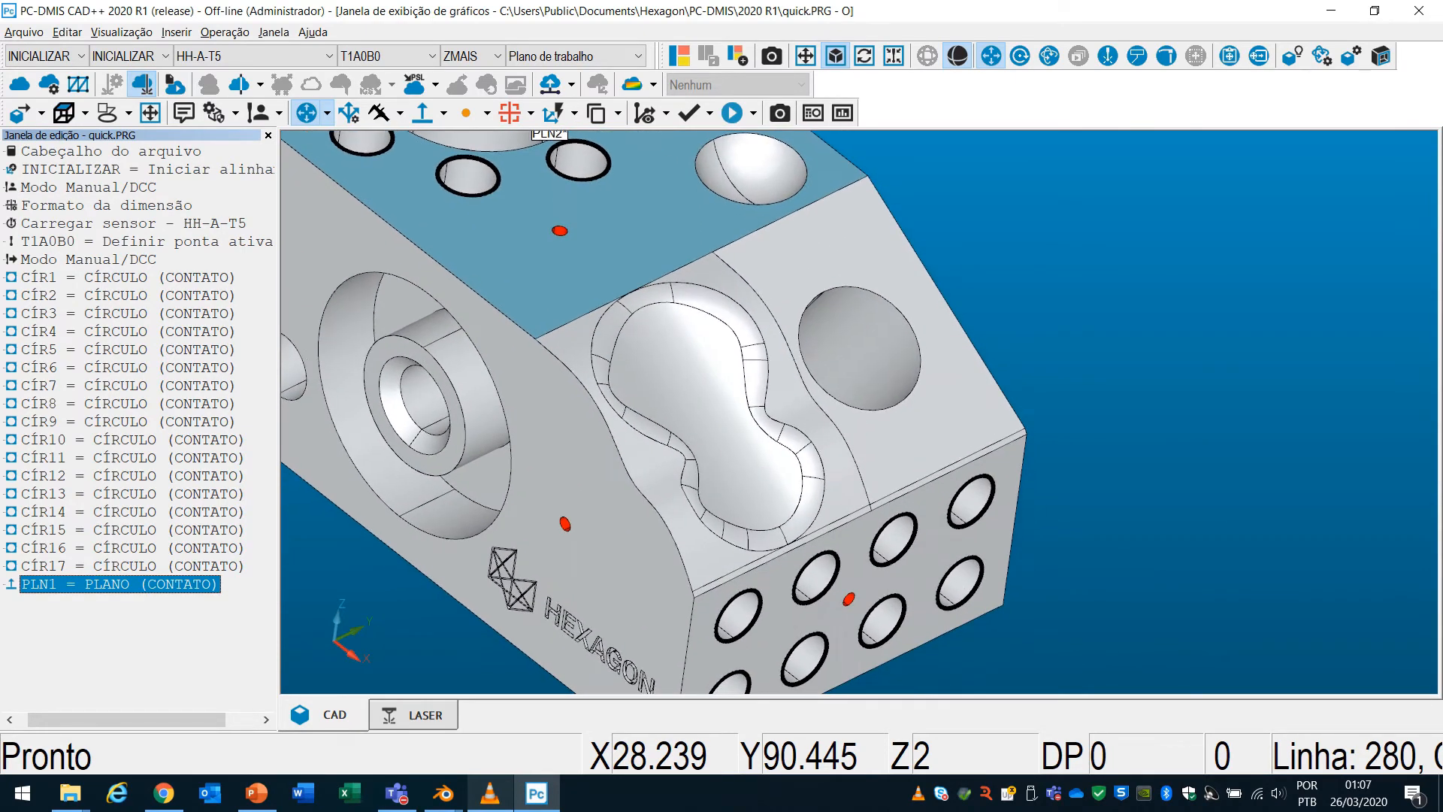
ctrl+shift+click(693, 381)
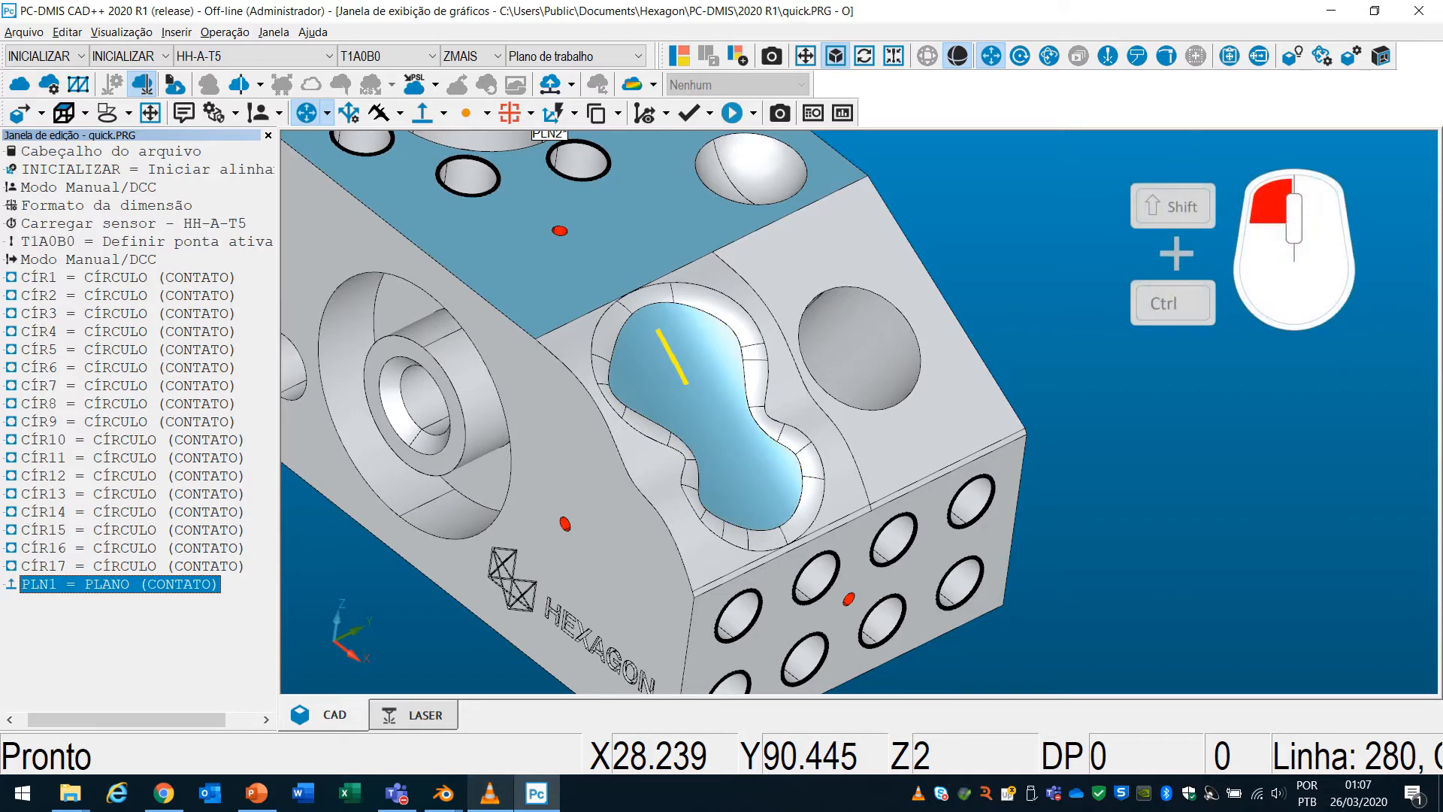
ctrl+shift+drag(729, 430, 763, 496)
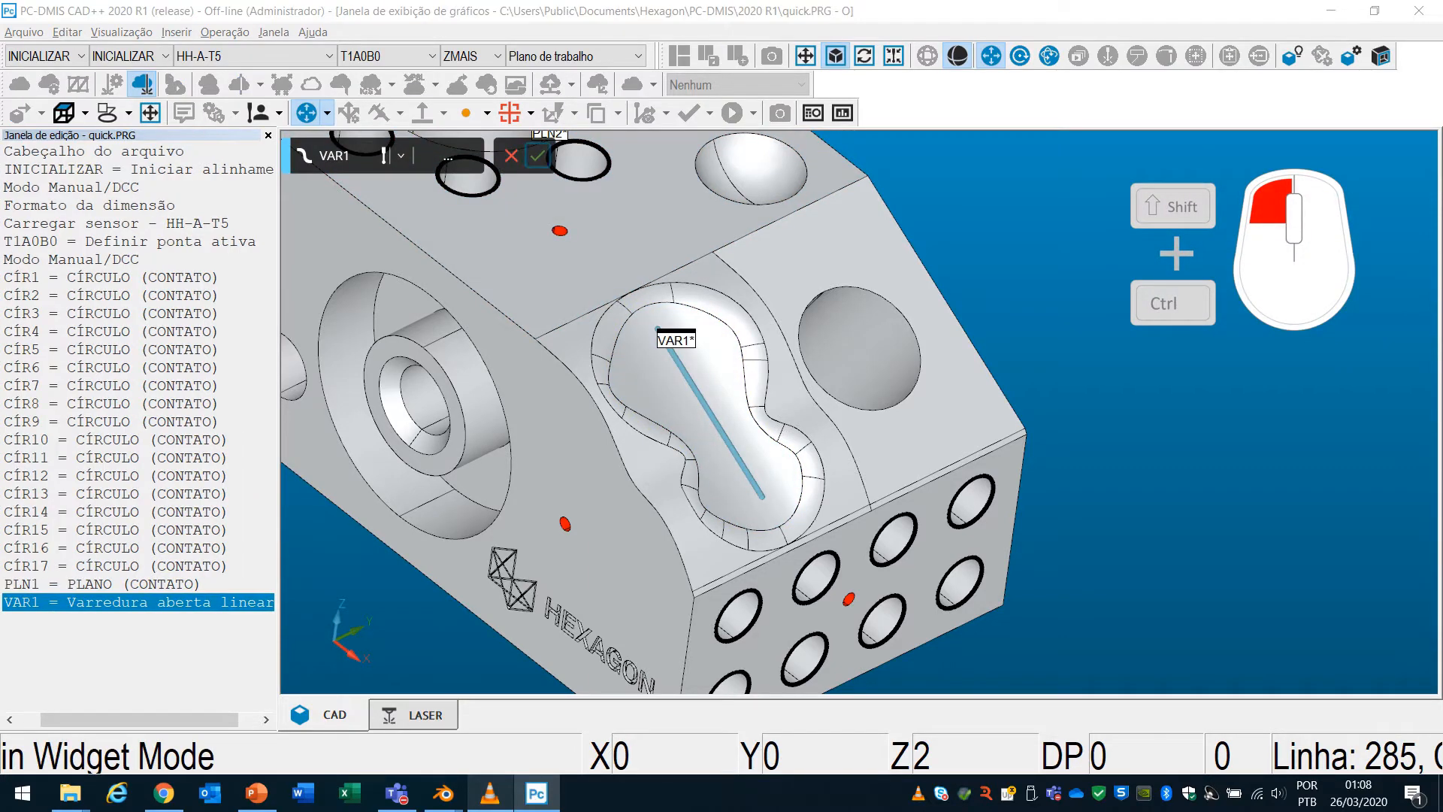
click(537, 155)
mouse_move(682, 414)
middle_down()
mouse_move(620, 413)
mouse_move(605, 331)
mouse_move(614, 409)
mouse_move(680, 409)
middle_up()
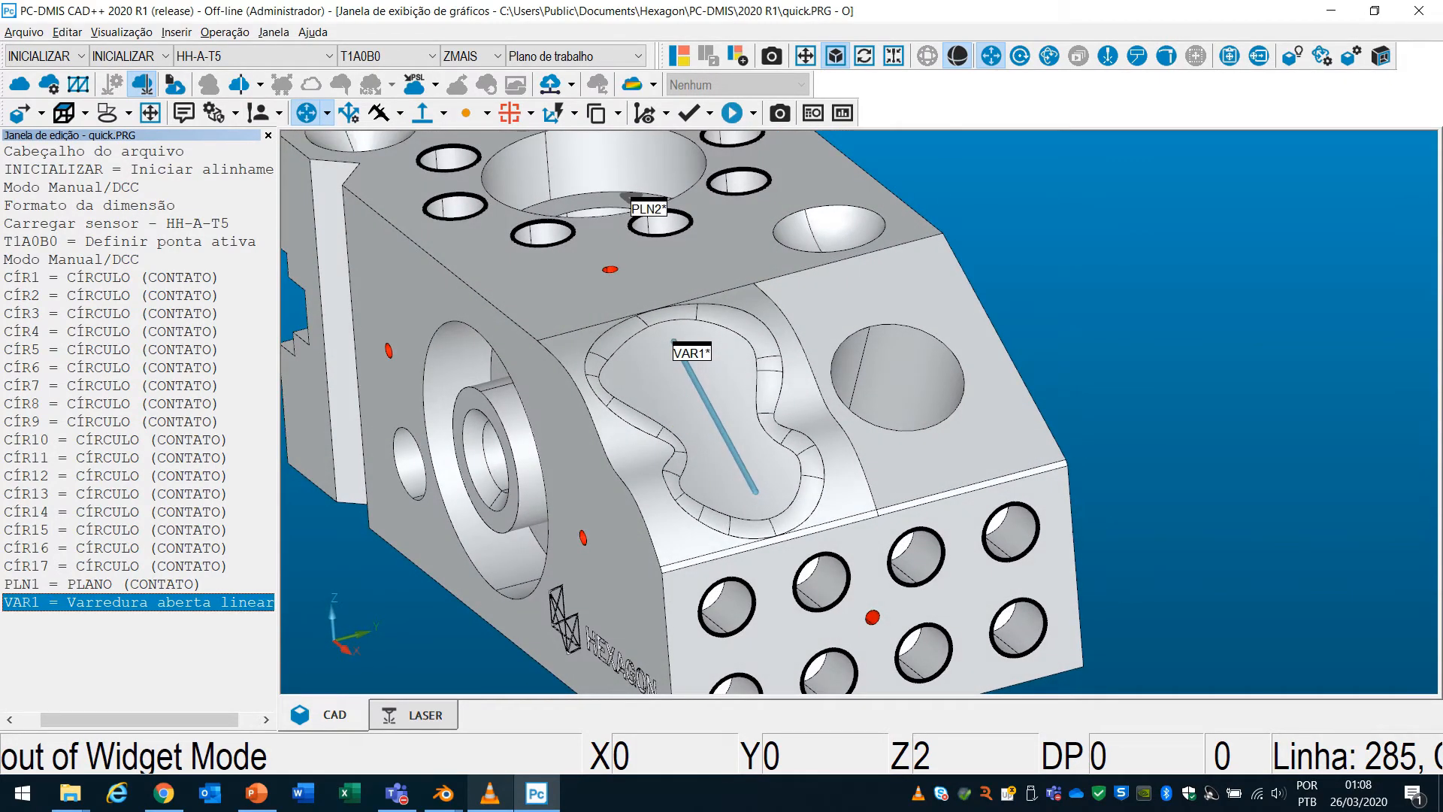
scroll(754, 392, down, 2)
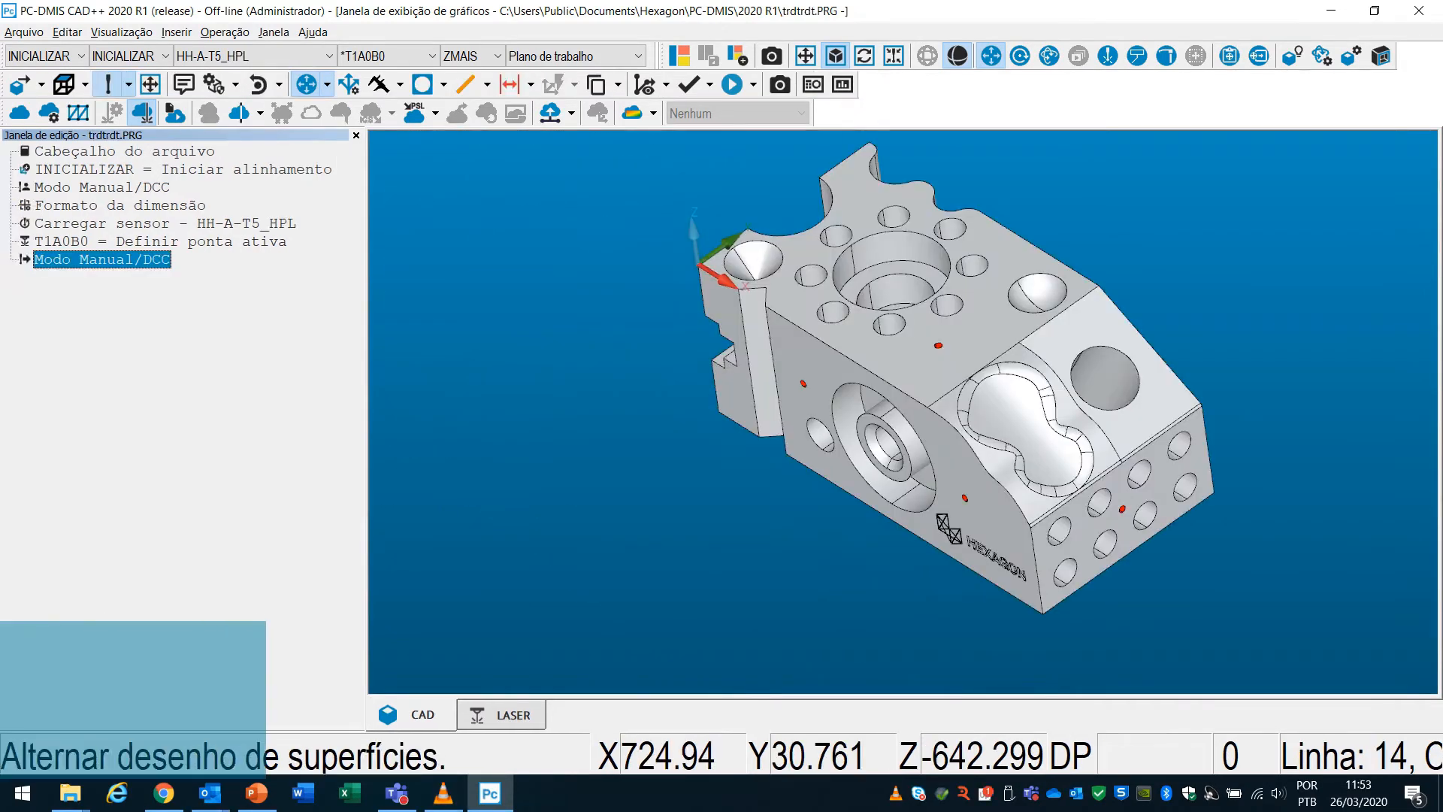
Open the probe utilities and select the HH-A-T5 probe file.
key(ctrl+alt+p)
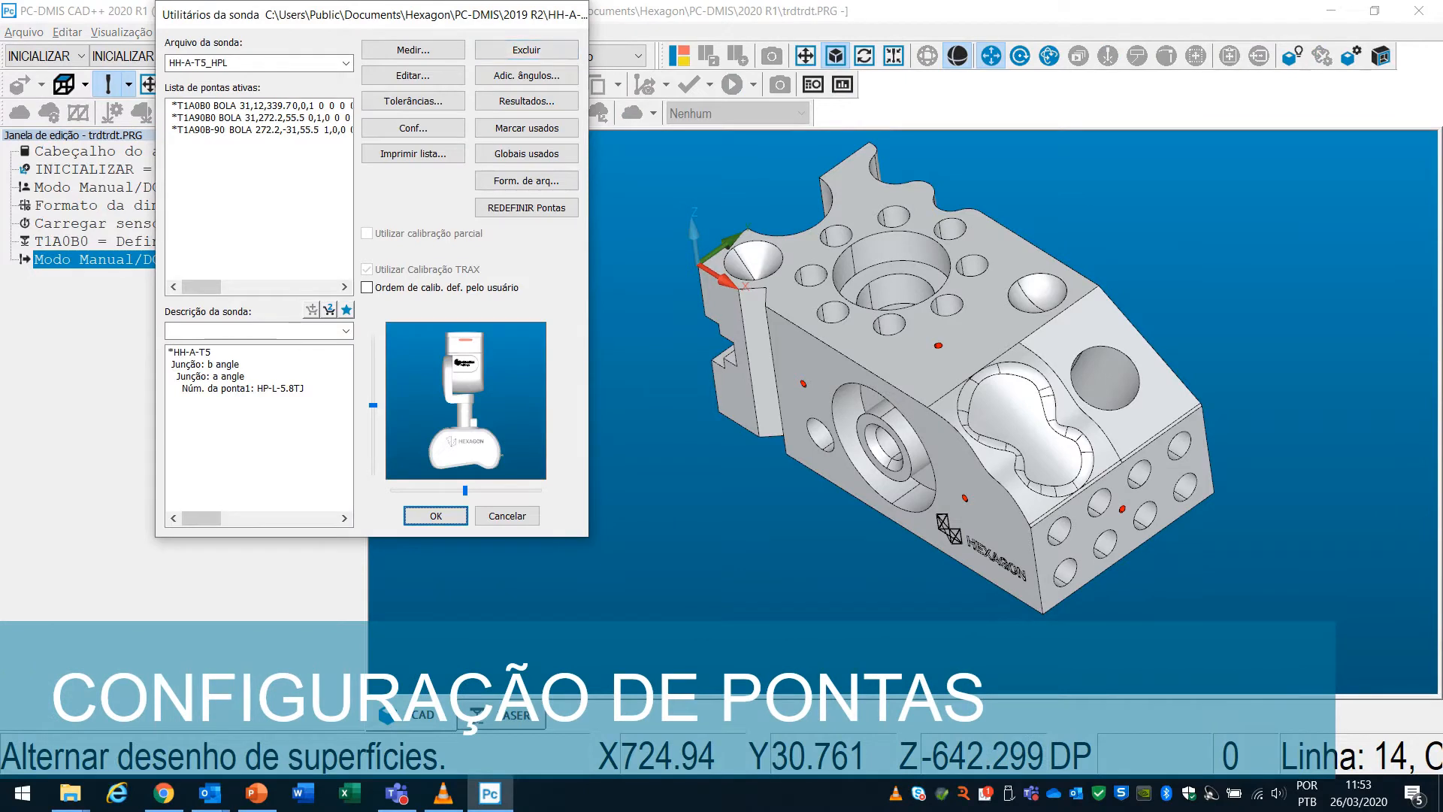
drag(489, 15, 442, 113)
click(299, 160)
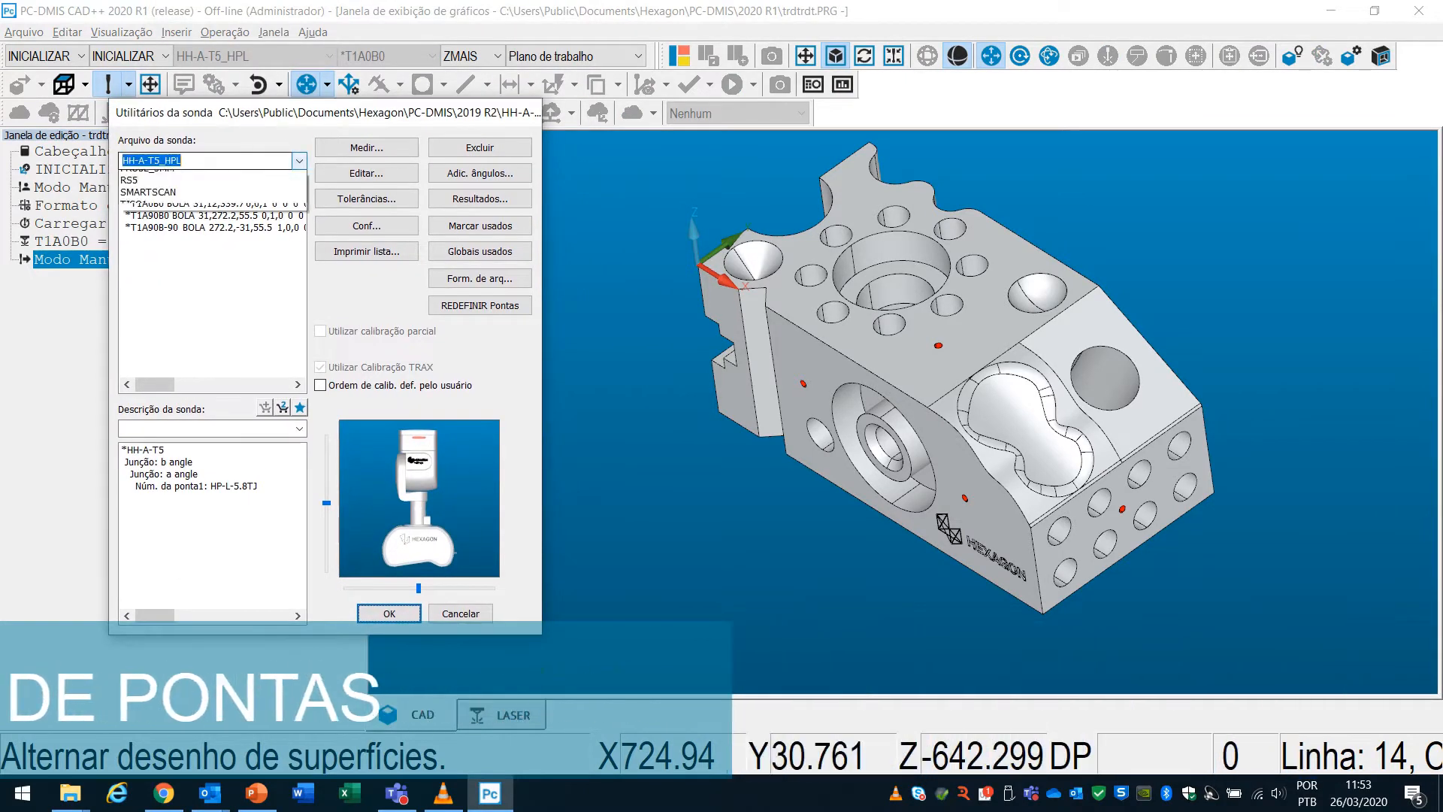
click(213, 176)
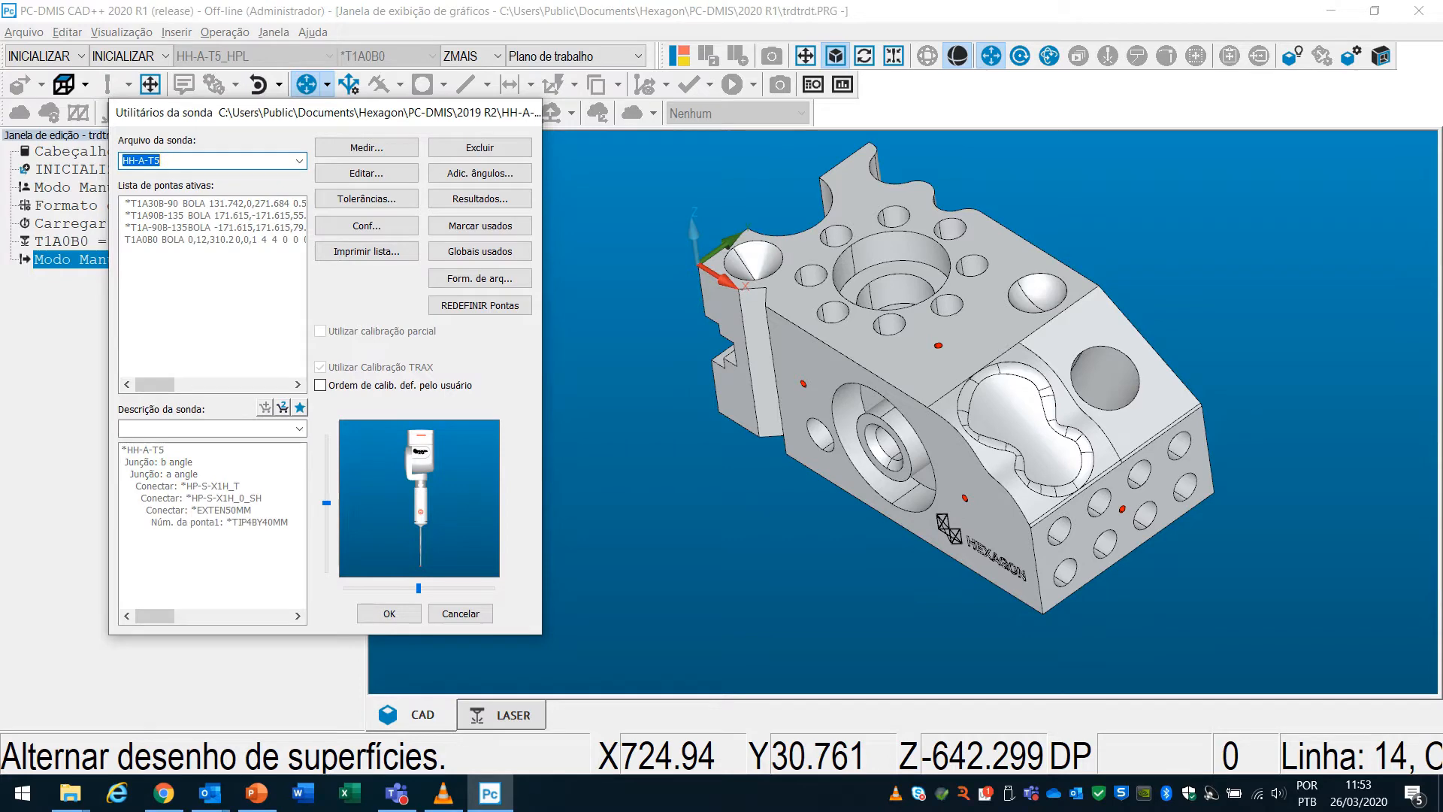
scroll(889, 367, up, 3)
scroll(889, 367, down, 4)
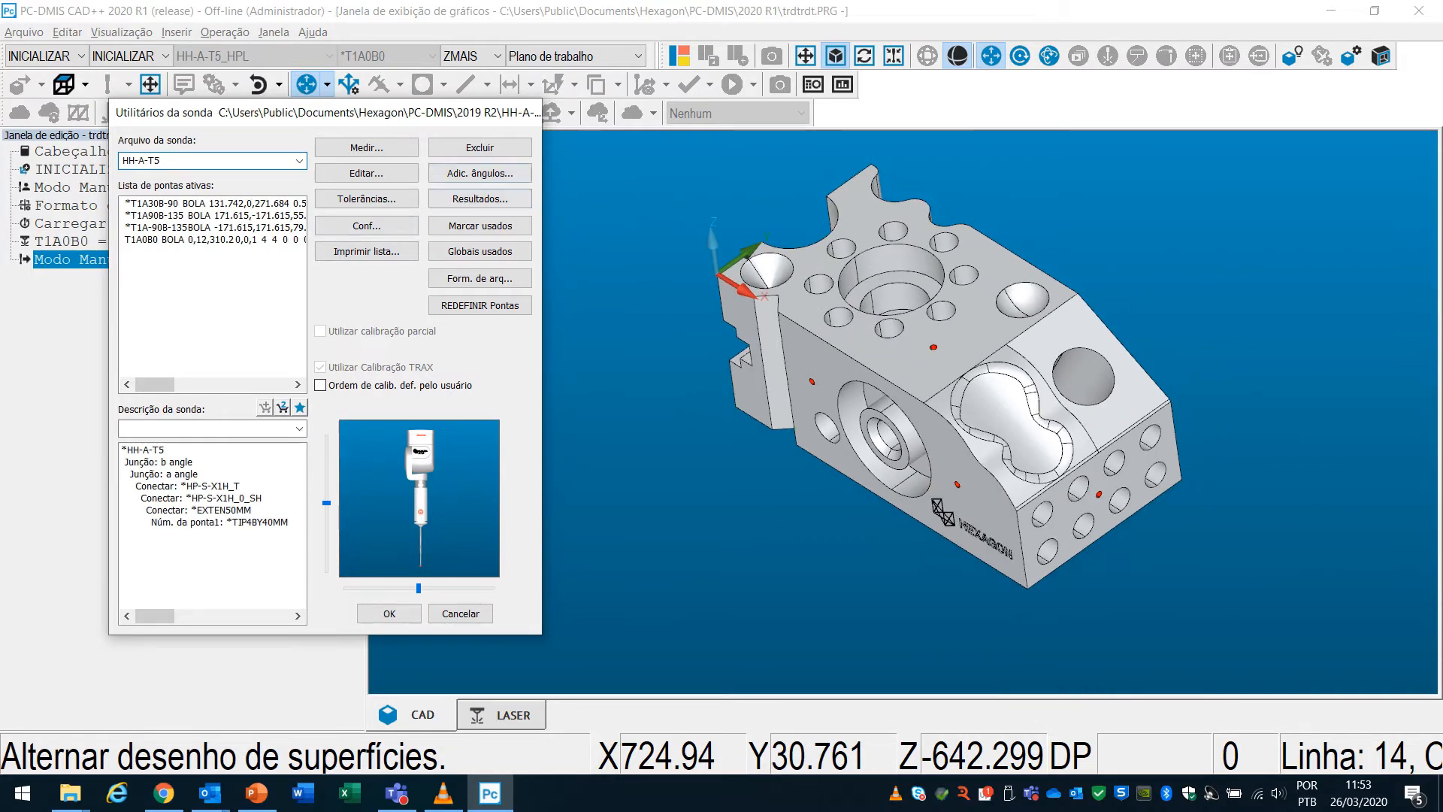
Add probe angles A30.0 B-90.0 and A90.0 B-135.0 from the CAD by picking the sloped face and the chamfer near the origin corner.
click(479, 173)
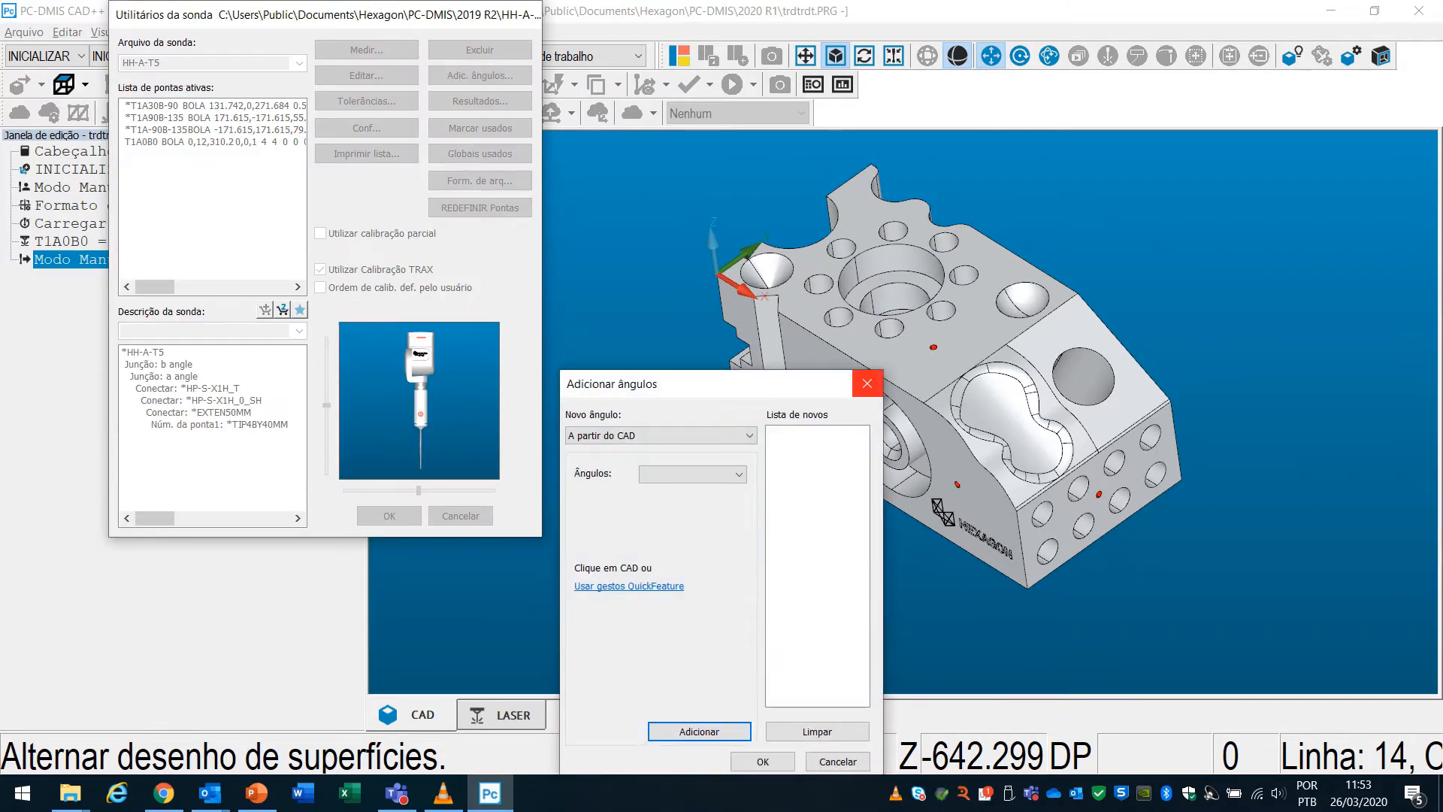
drag(669, 384, 400, 207)
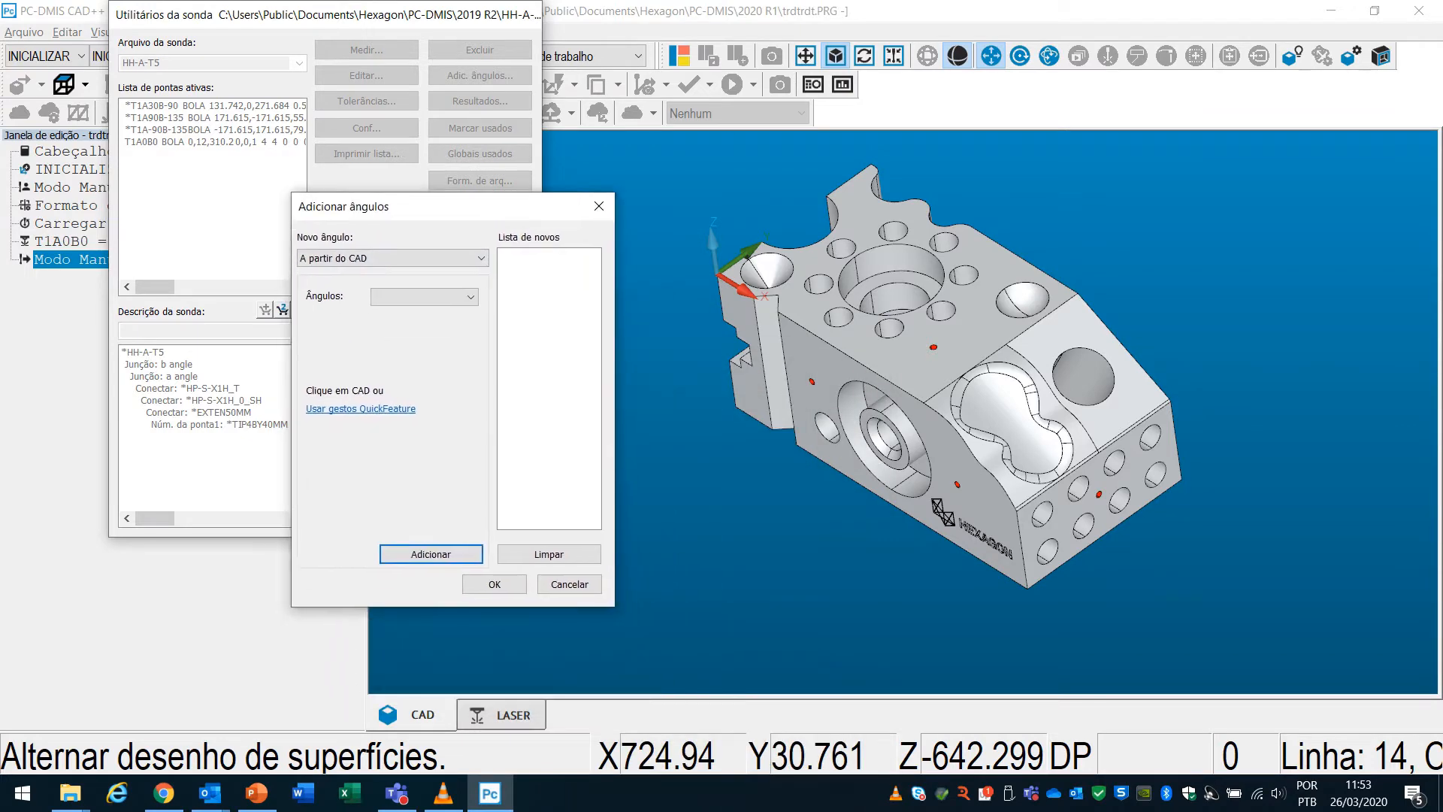
click(1094, 343)
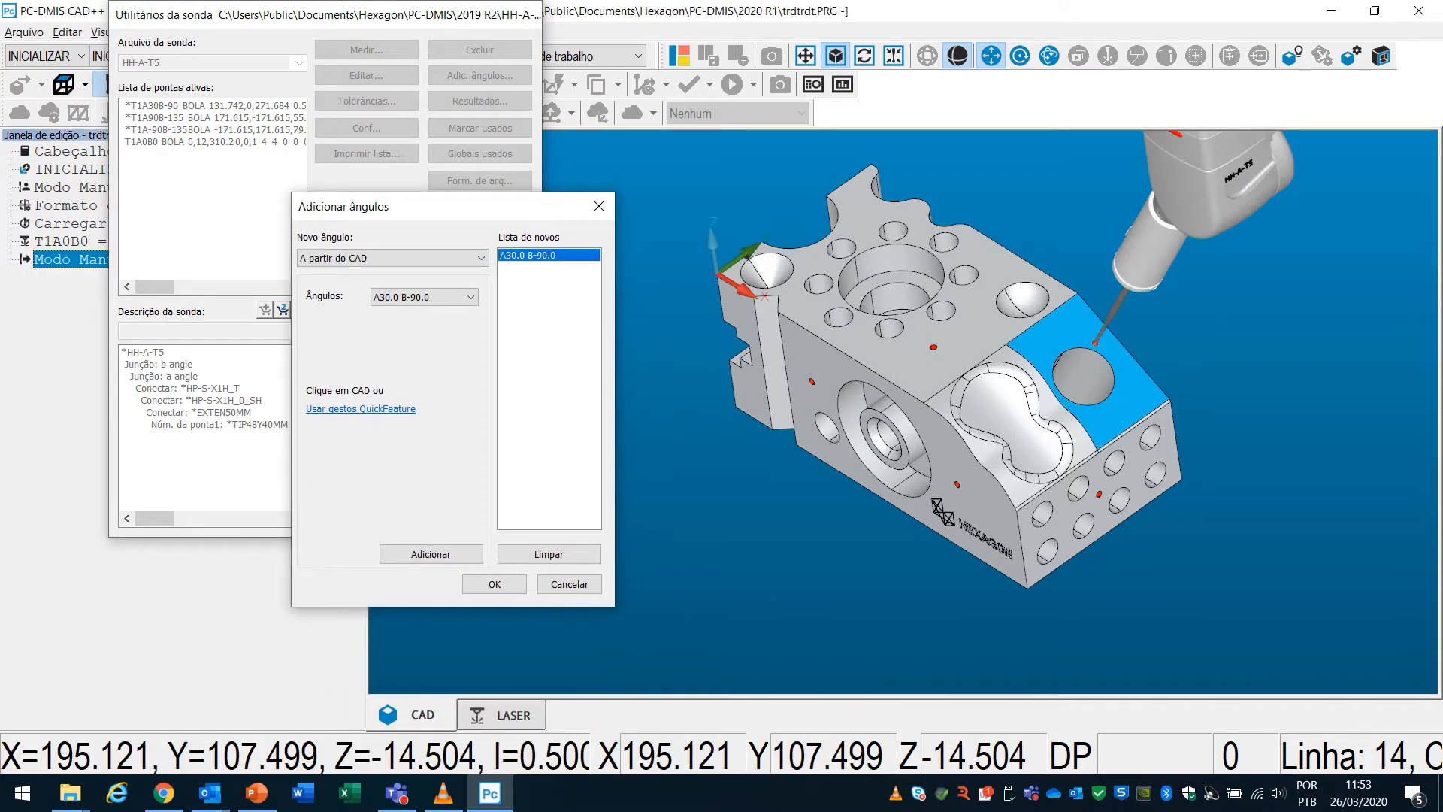
middle_drag(1037, 412, 1119, 405)
scroll(1026, 329, up, 4)
right_drag(1026, 329, 1265, 233)
click(693, 278)
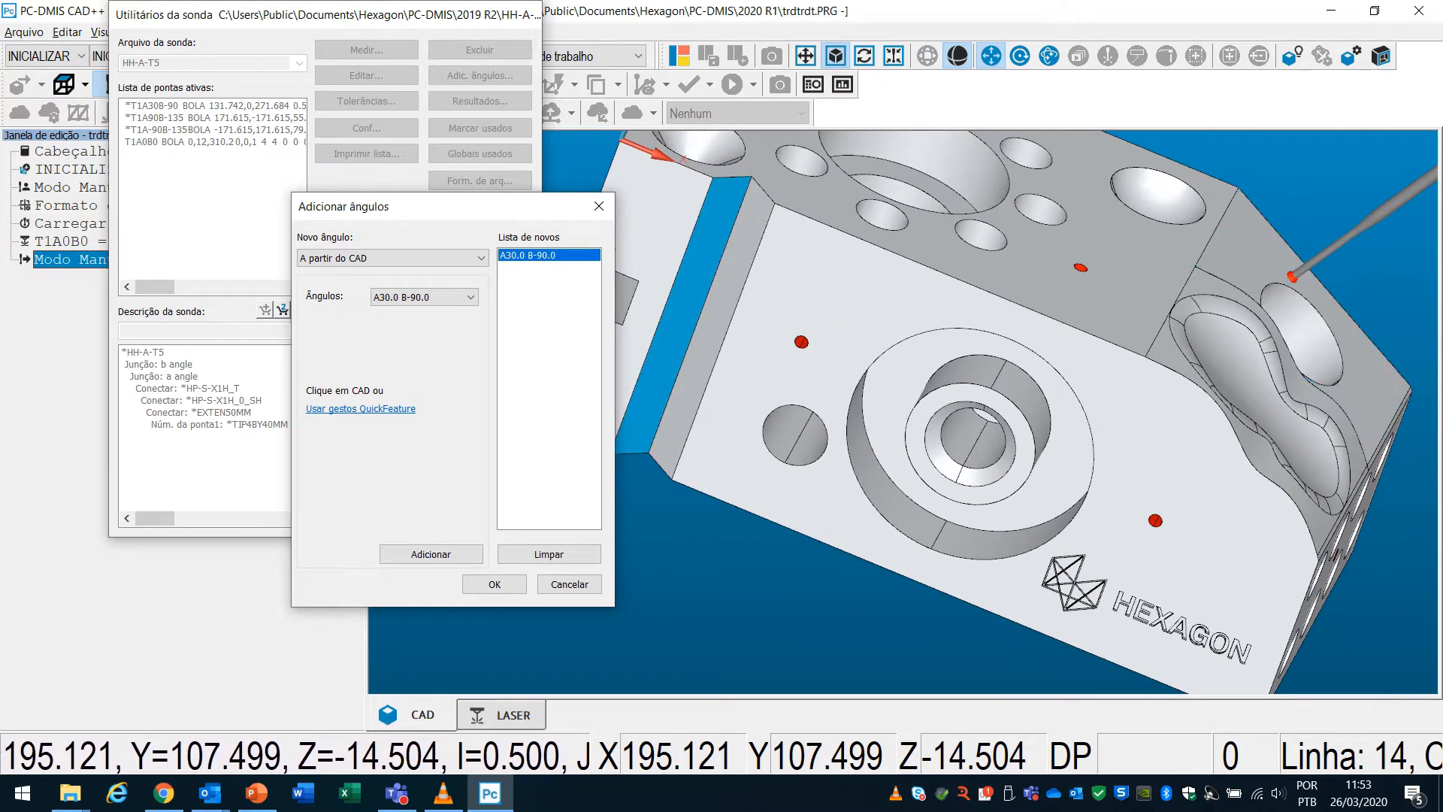
Add probe angle A-90.0 B-145.0 by picking a concave surface of the block's scalloped wall.
scroll(914, 370, down, 3)
right_drag(914, 371, 959, 450)
middle_drag(1007, 443, 722, 432)
scroll(883, 396, up, 5)
middle_drag(882, 396, 872, 465)
click(1019, 339)
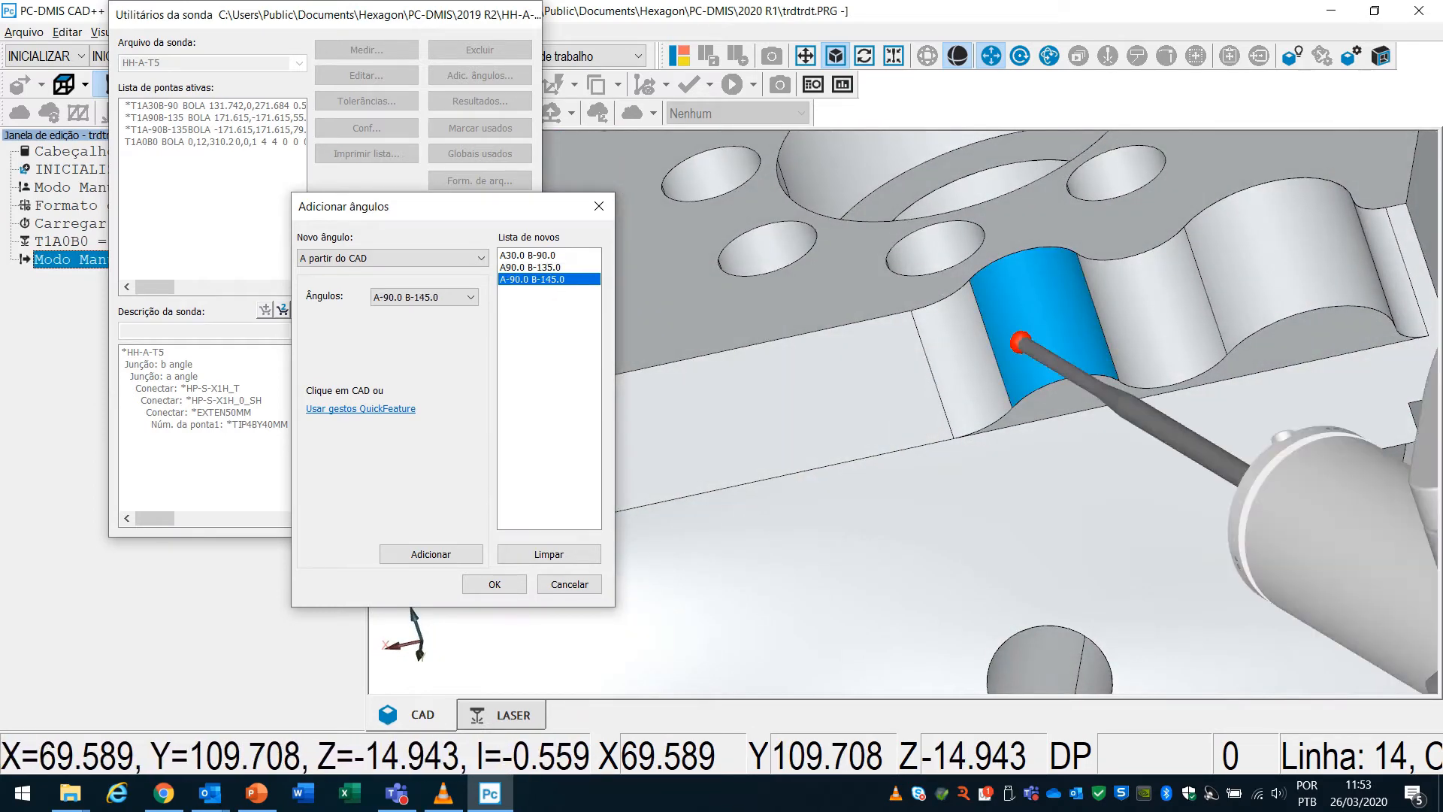
Add probe angle A-90.0 B-90.0 by picking the end face near the origin, and accept the new angles.
scroll(1020, 340, down, 6)
middle_drag(1000, 393, 849, 353)
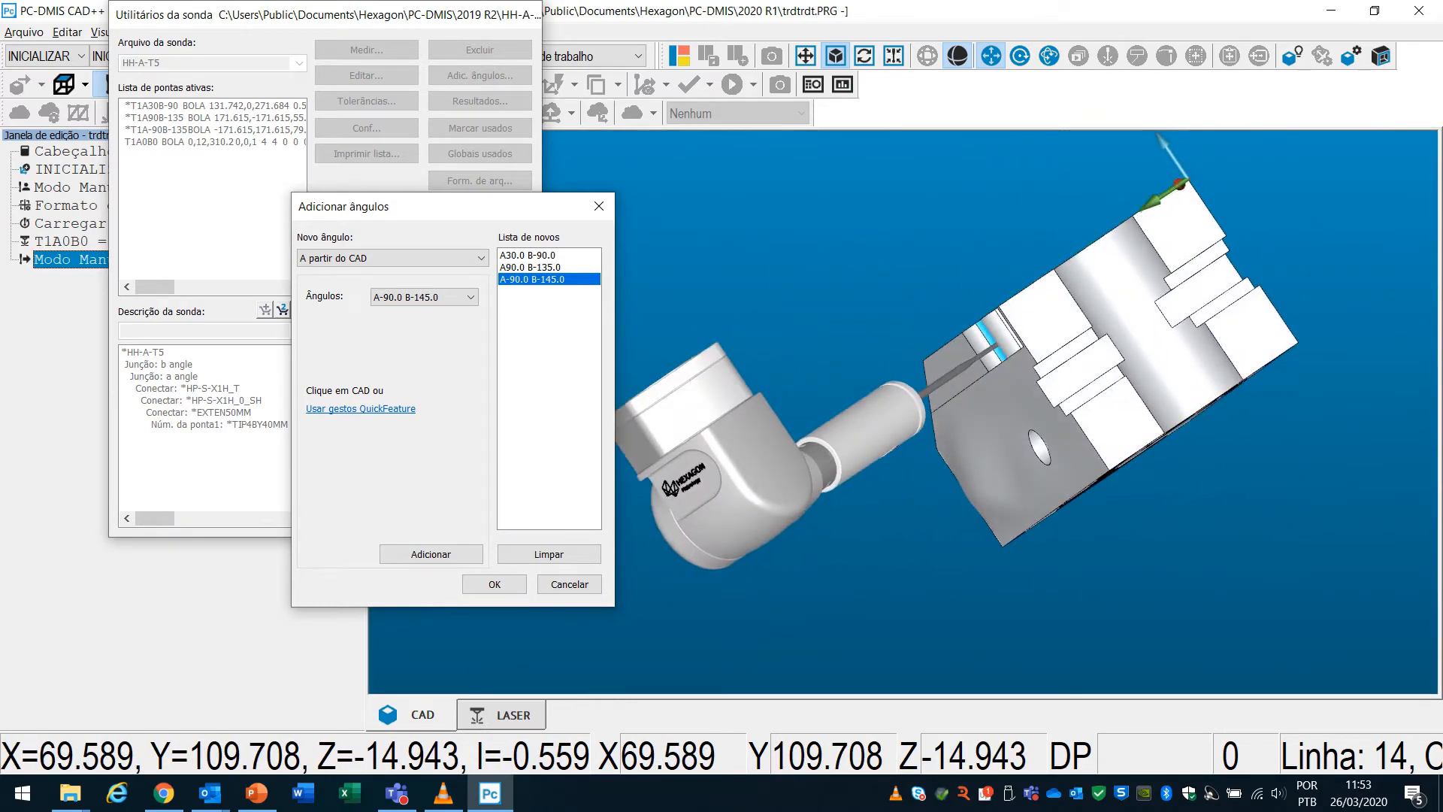
click(1179, 228)
middle_drag(1001, 381, 1165, 412)
click(431, 555)
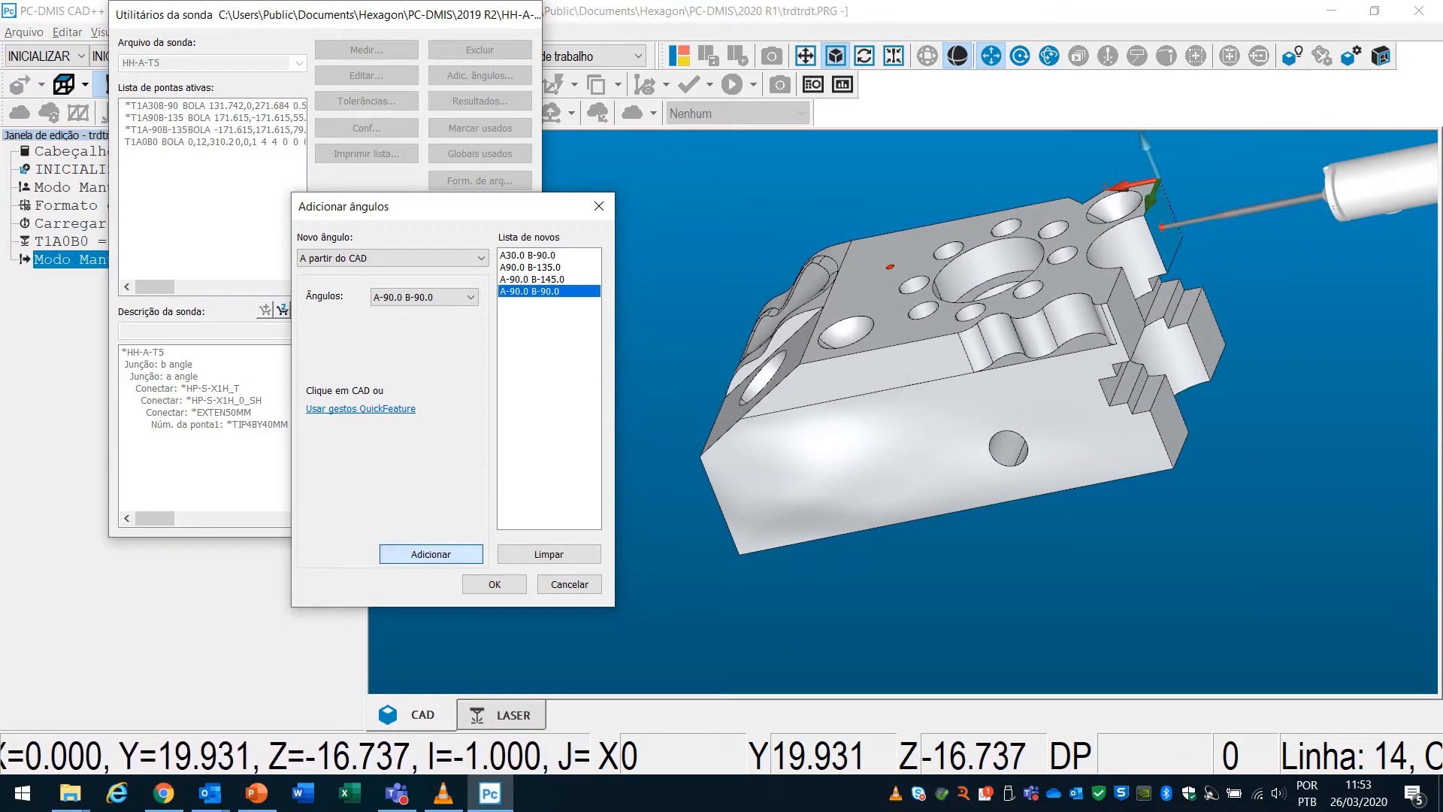
click(494, 583)
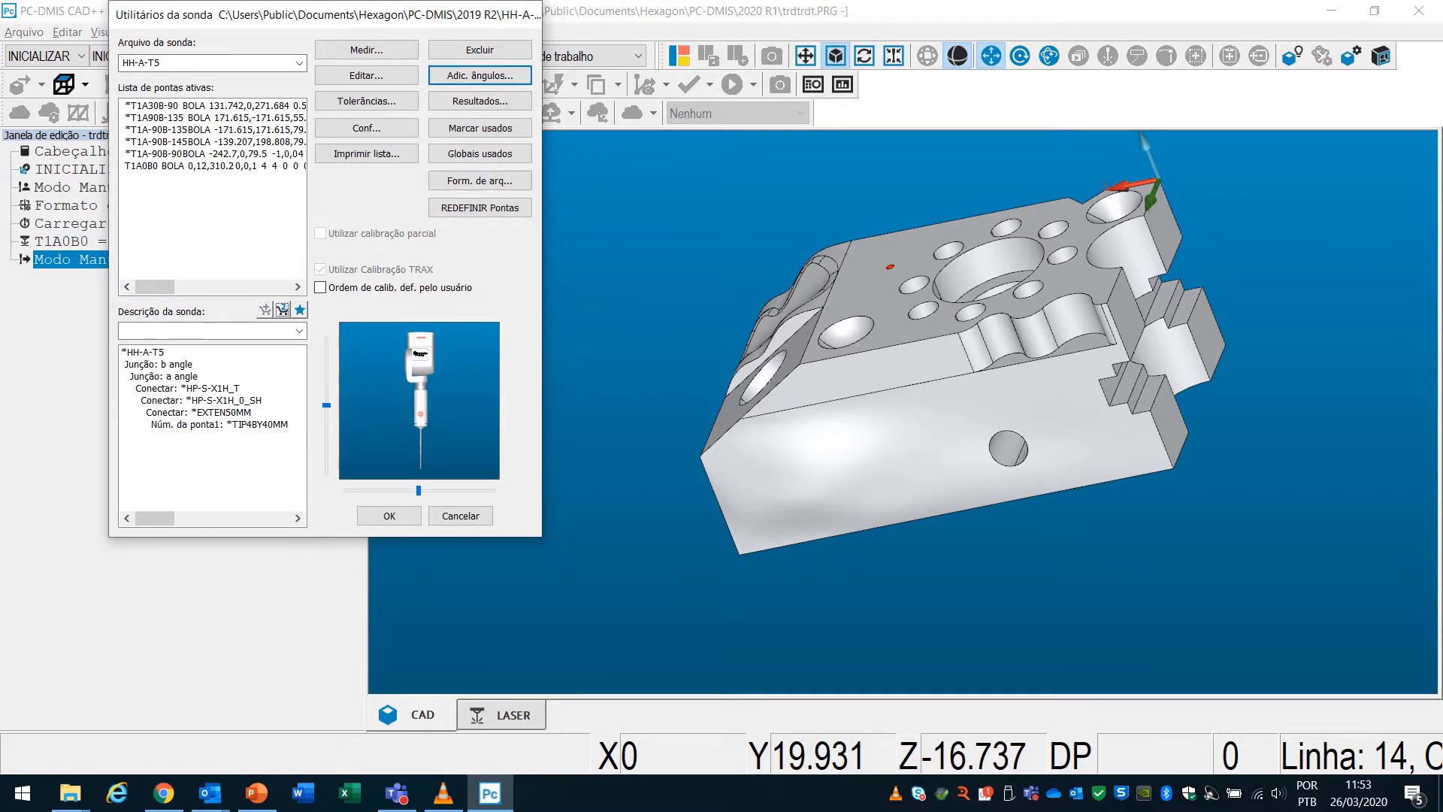
Select the HH-A-T5 head in the probe description and browse the full list of available components.
click(299, 330)
click(299, 330)
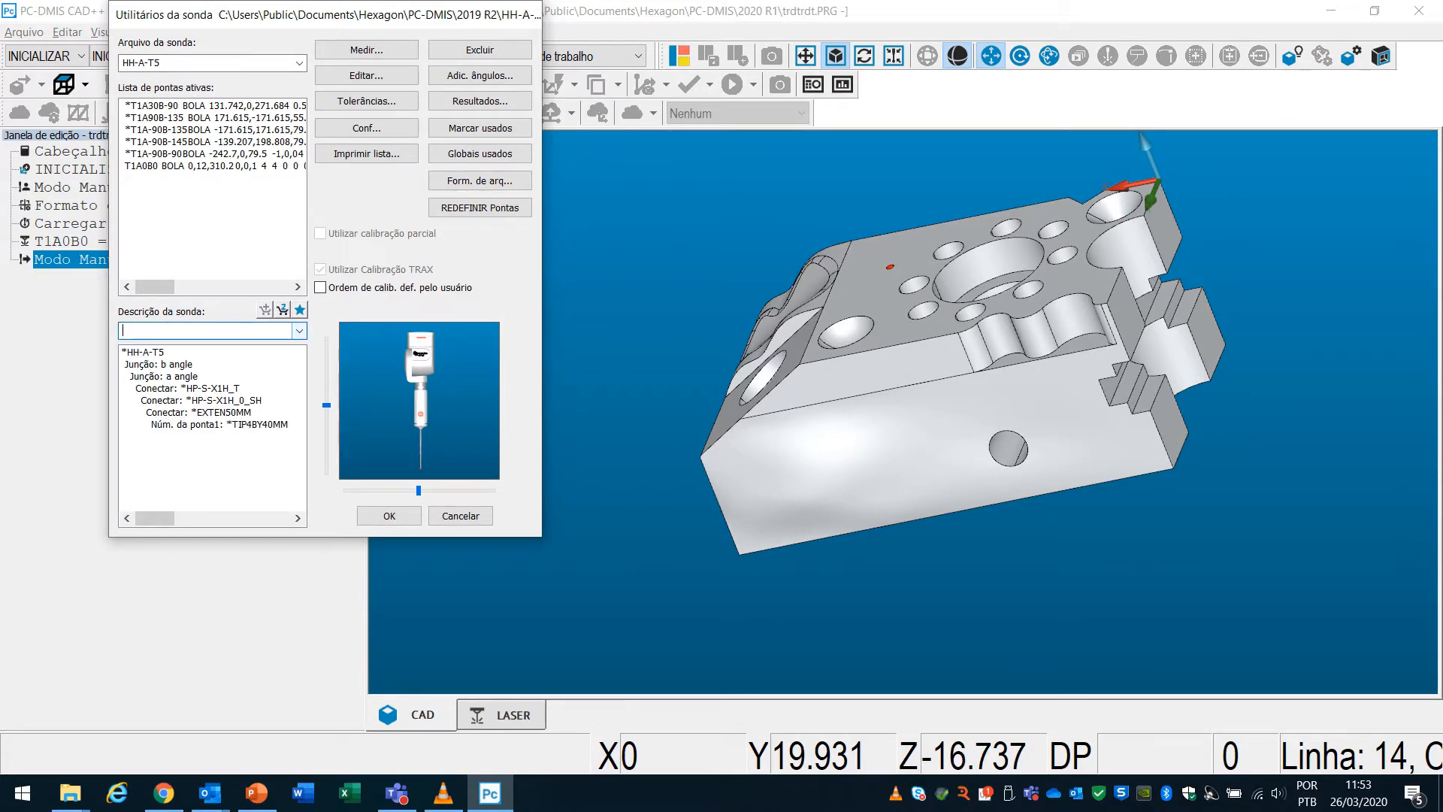
click(166, 351)
click(299, 331)
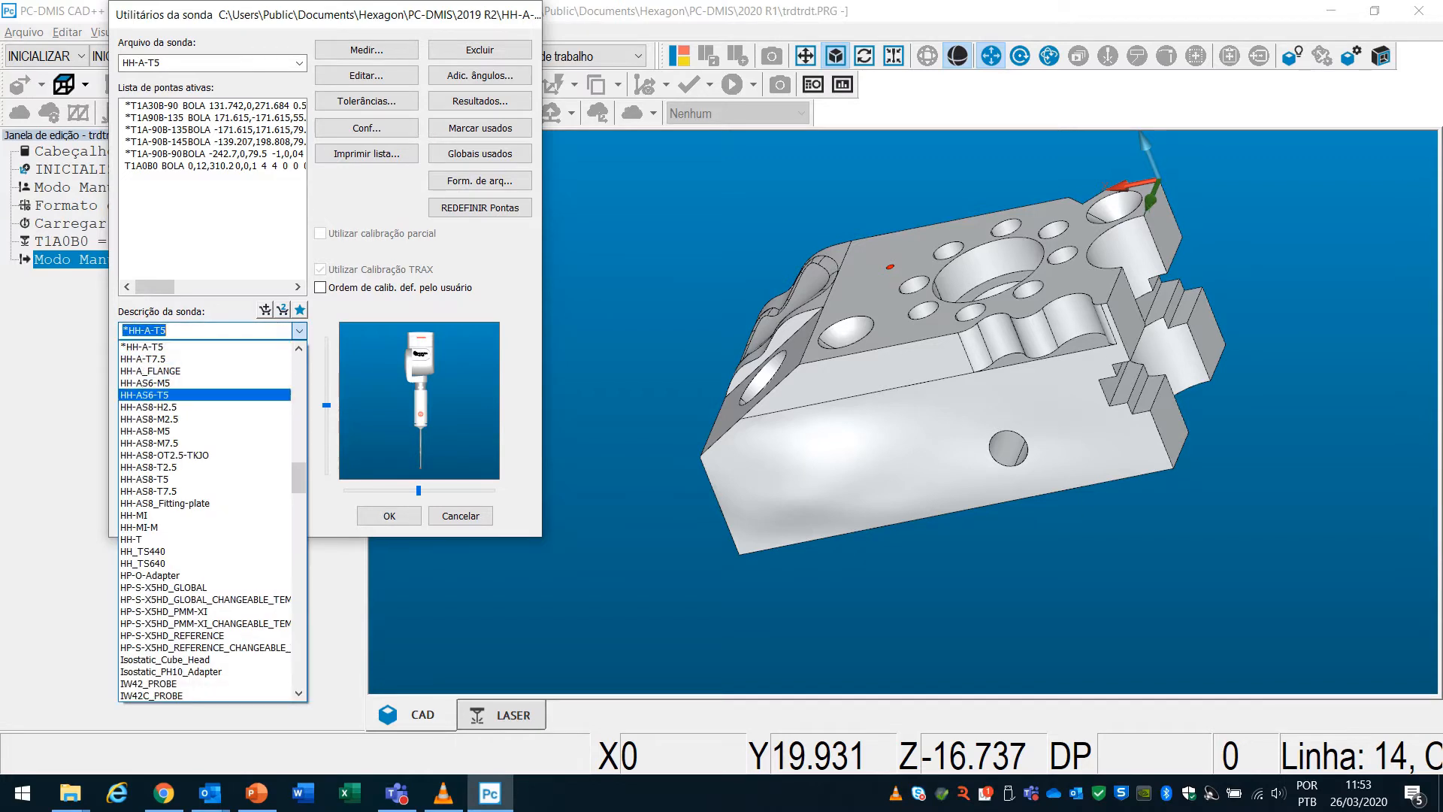
scroll(225, 394, down, 3)
scroll(218, 526, down, 16)
scroll(218, 526, up, 20)
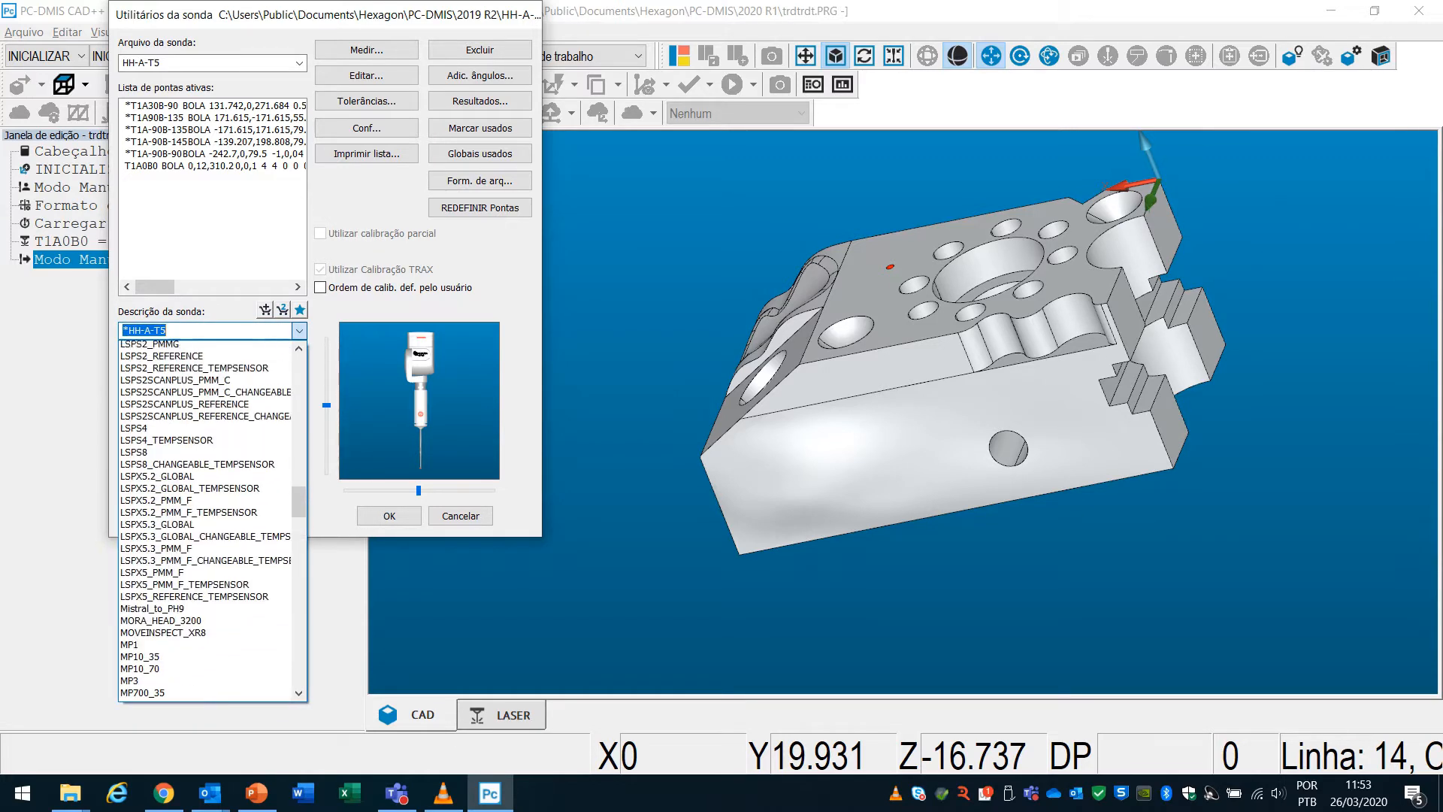
scroll(218, 525, up, 18)
click(299, 331)
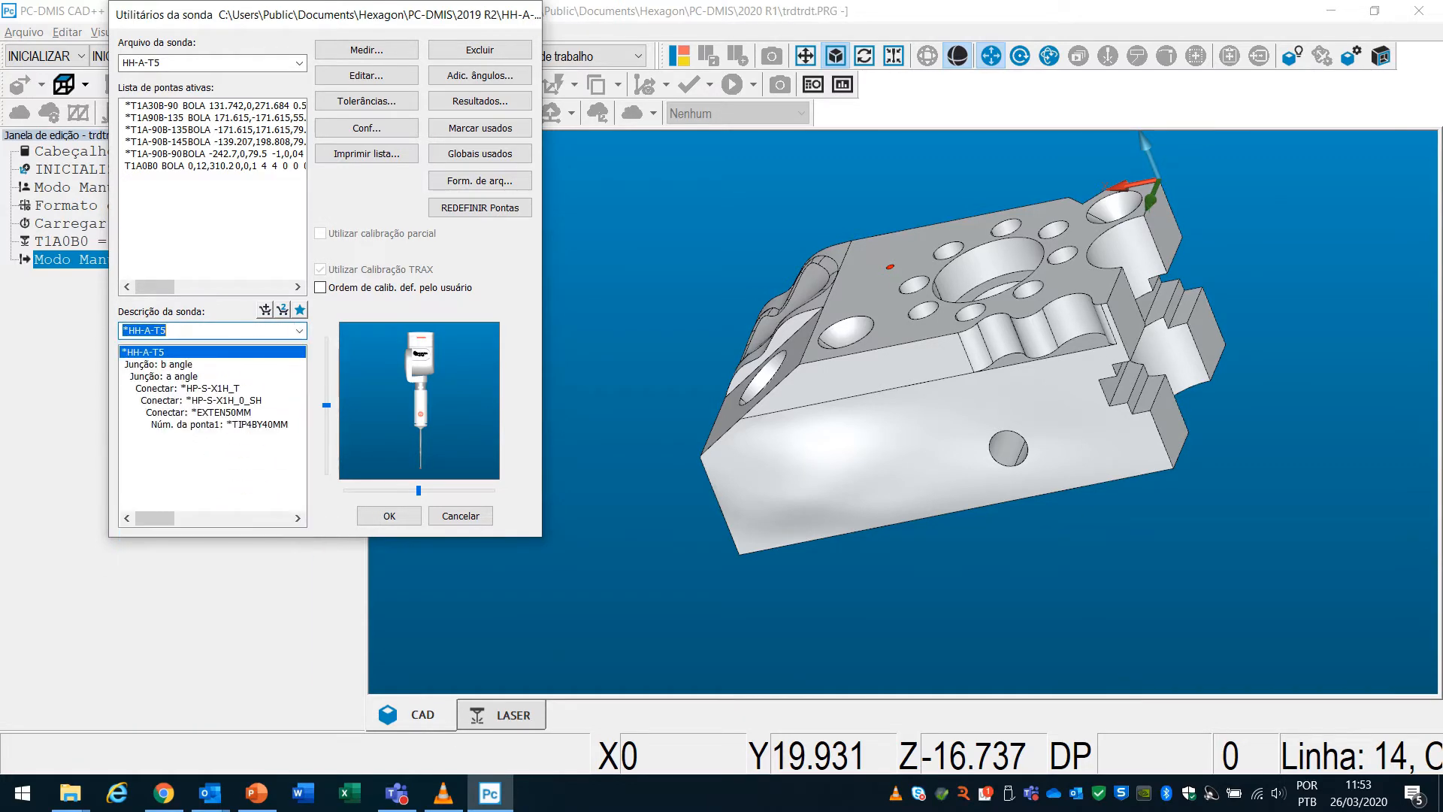
View the favourite options of the HH-A-T5 head and limit its component list to favourites.
right_click(171, 351)
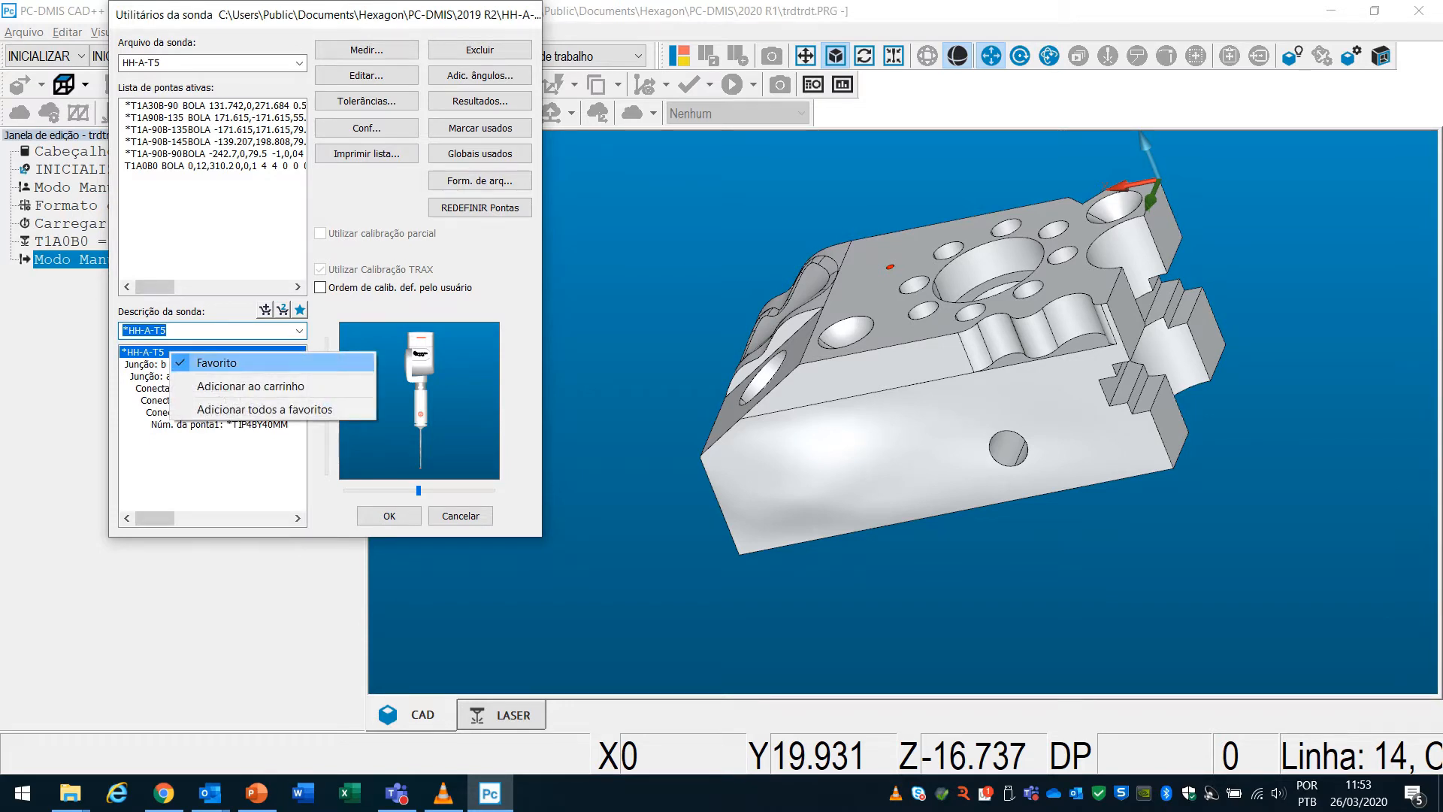
click(239, 310)
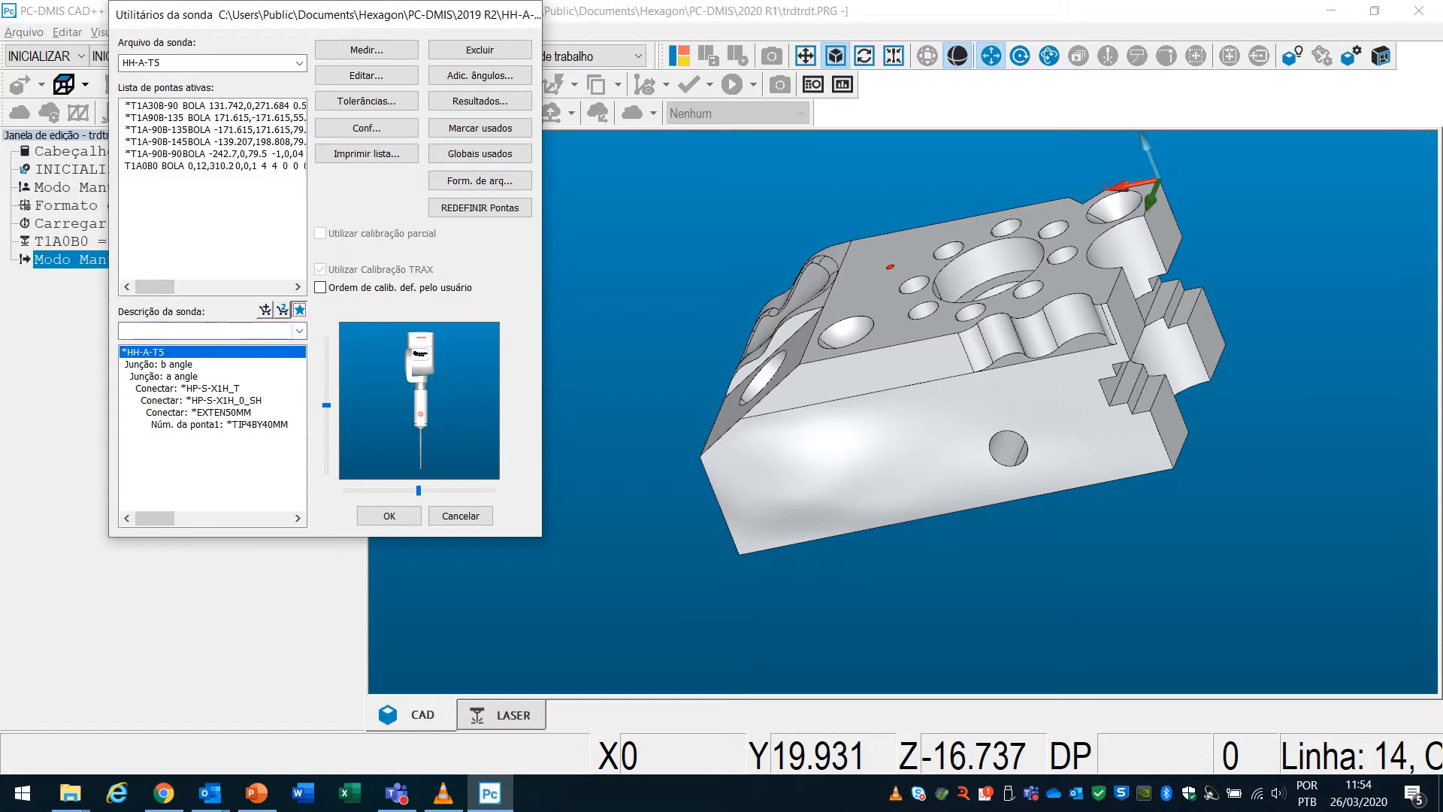
click(299, 331)
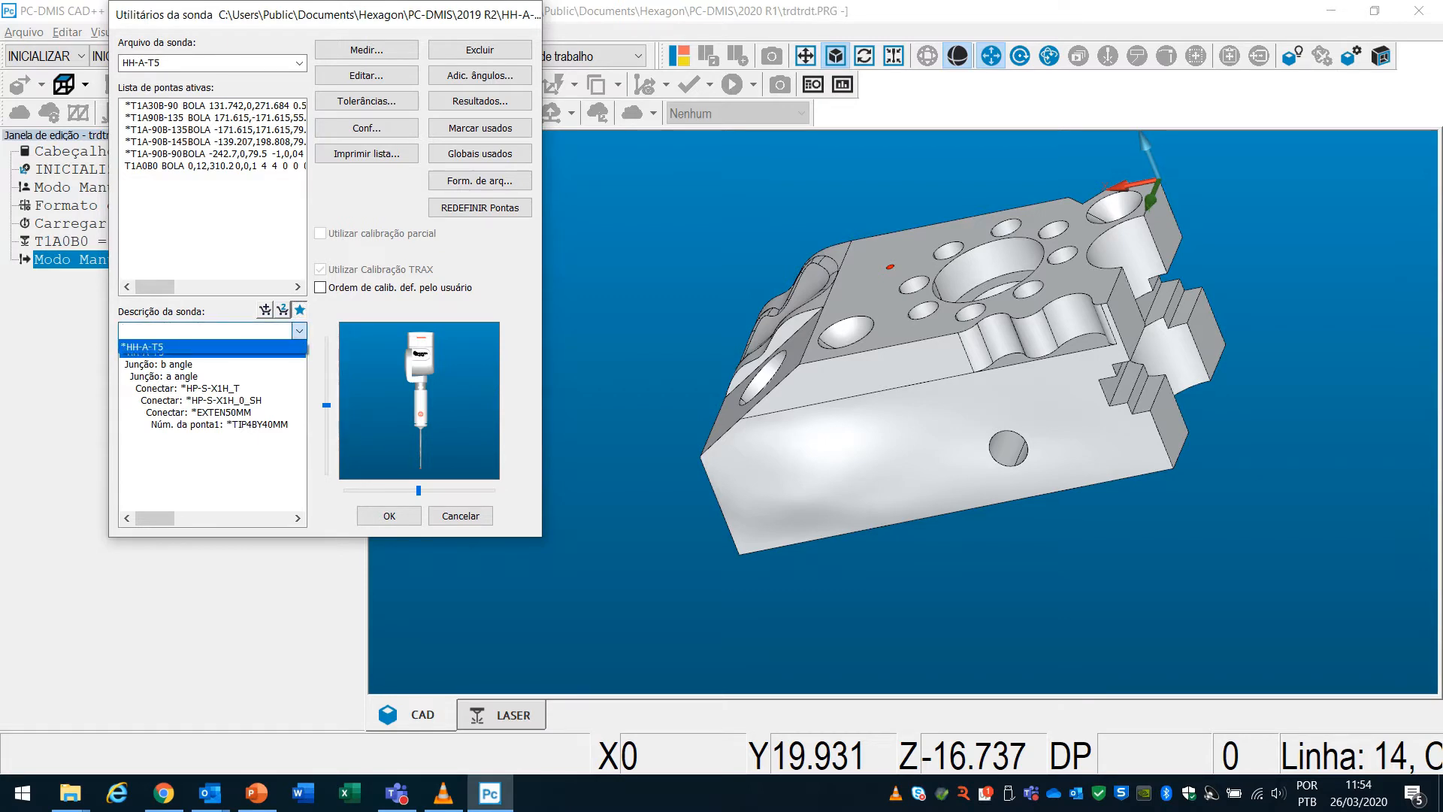
click(299, 331)
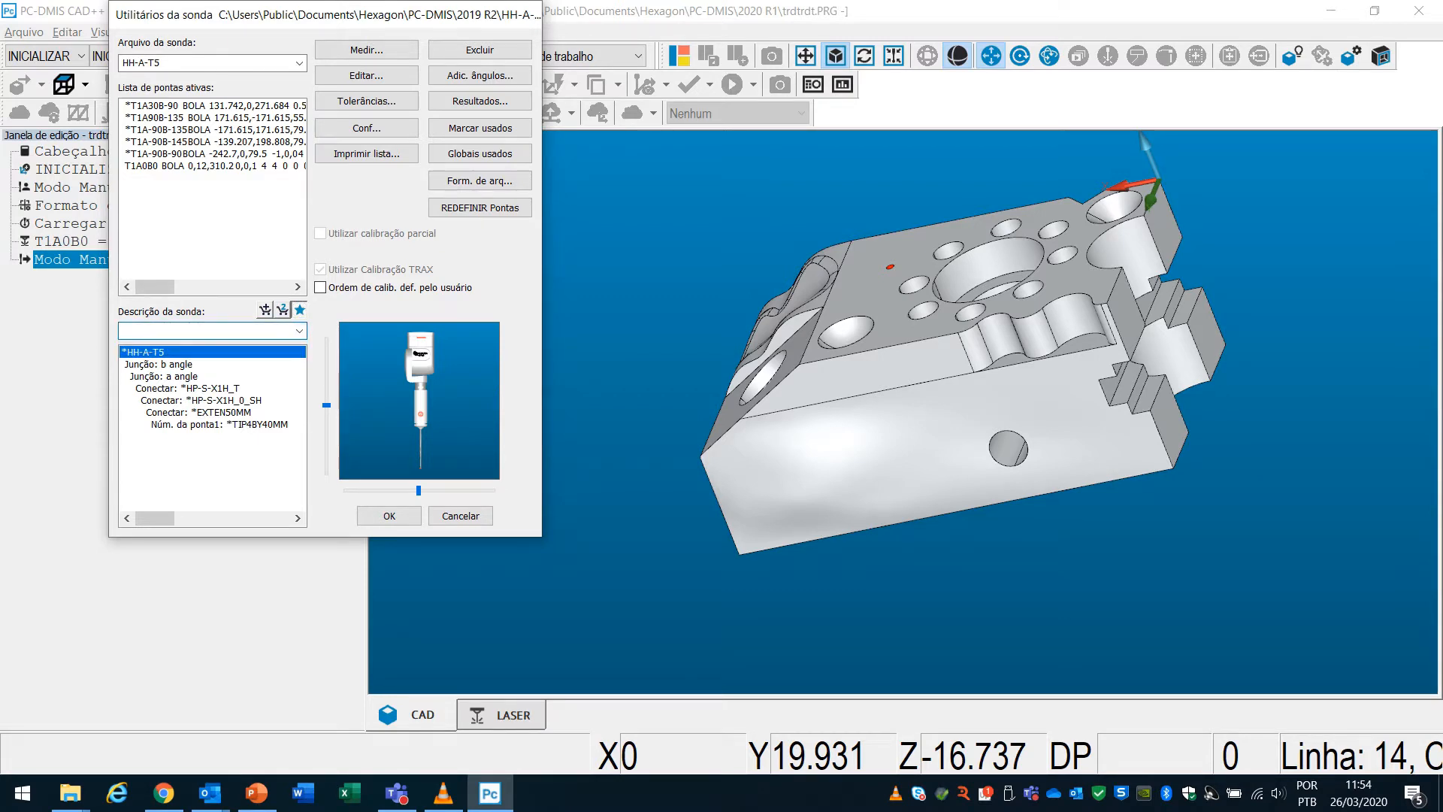
Check the component choices offered for the HP-S-X1H_T sensor and the HP-S-X1H_0_SH stylus holder.
click(188, 389)
click(299, 330)
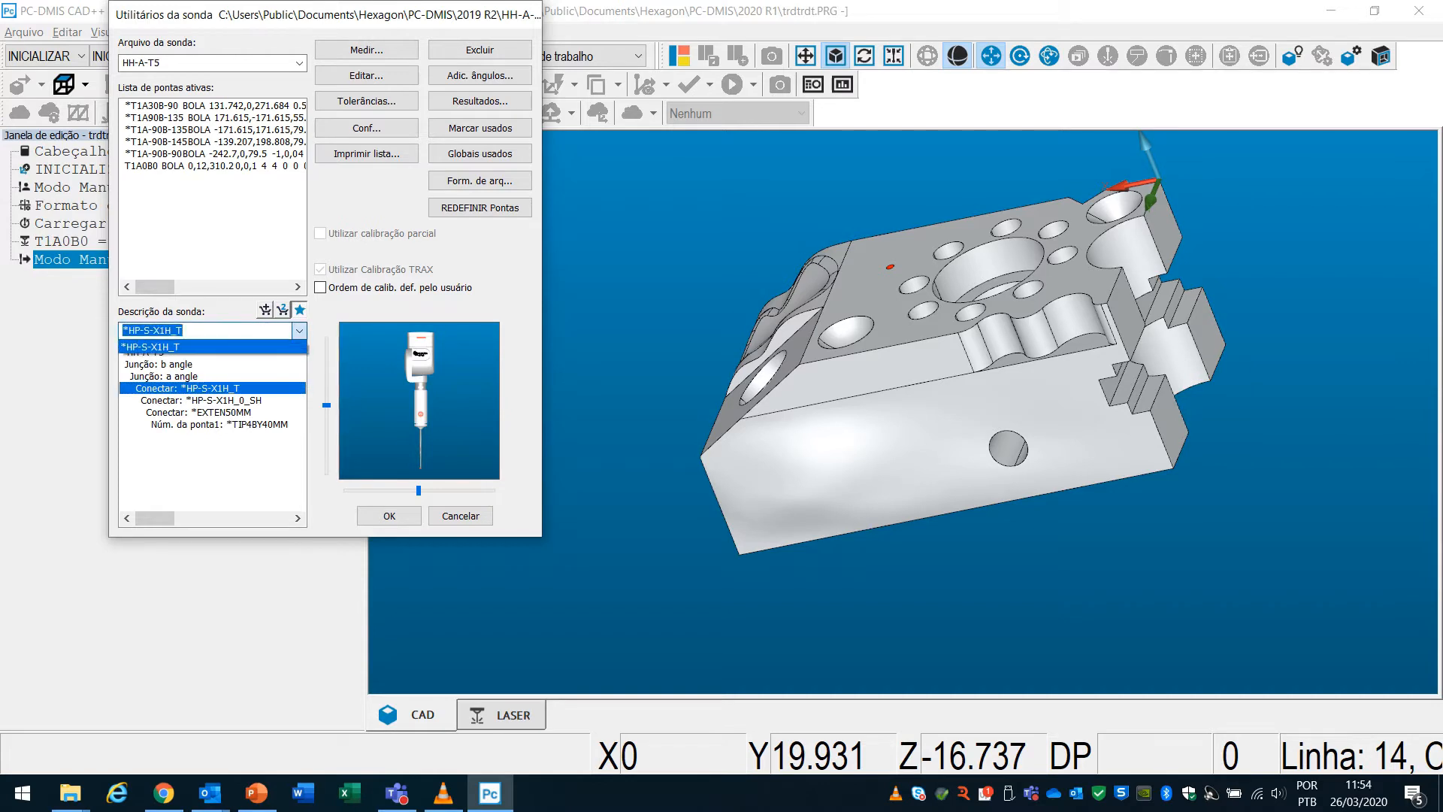
click(299, 331)
click(201, 401)
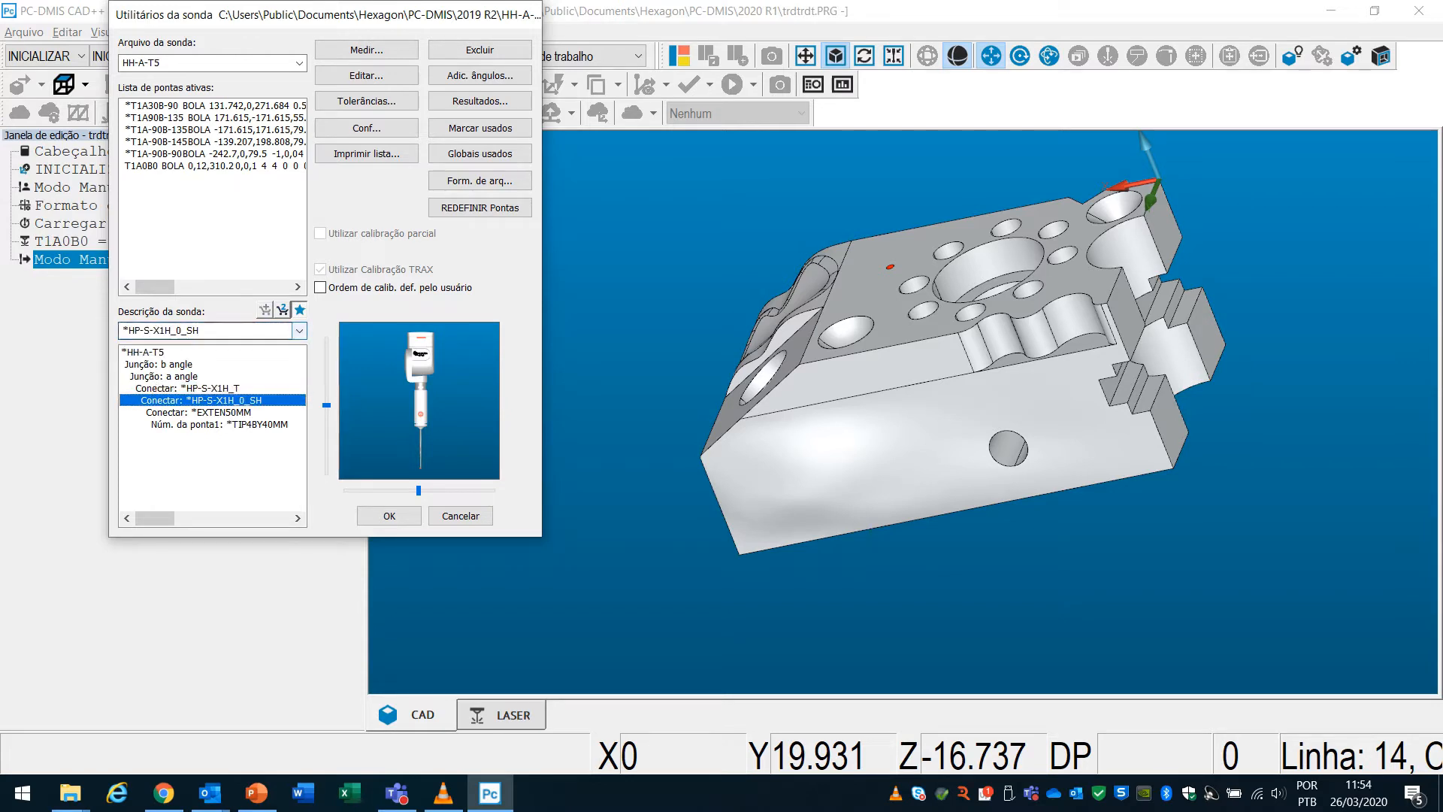
click(299, 330)
click(299, 330)
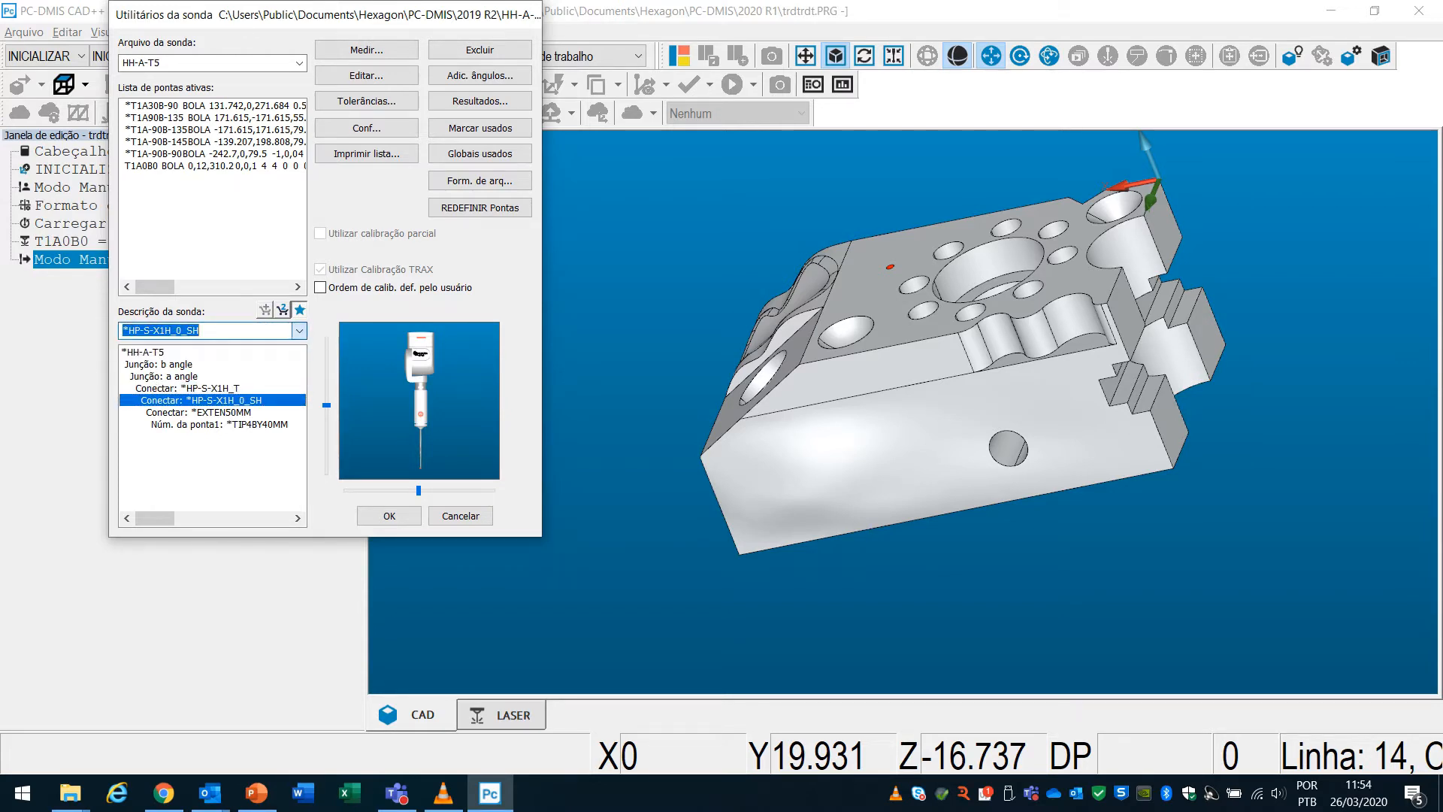
Toggle the favourites filter of the component list, and the cart filter with the EXTEN50MM extension selected.
click(300, 309)
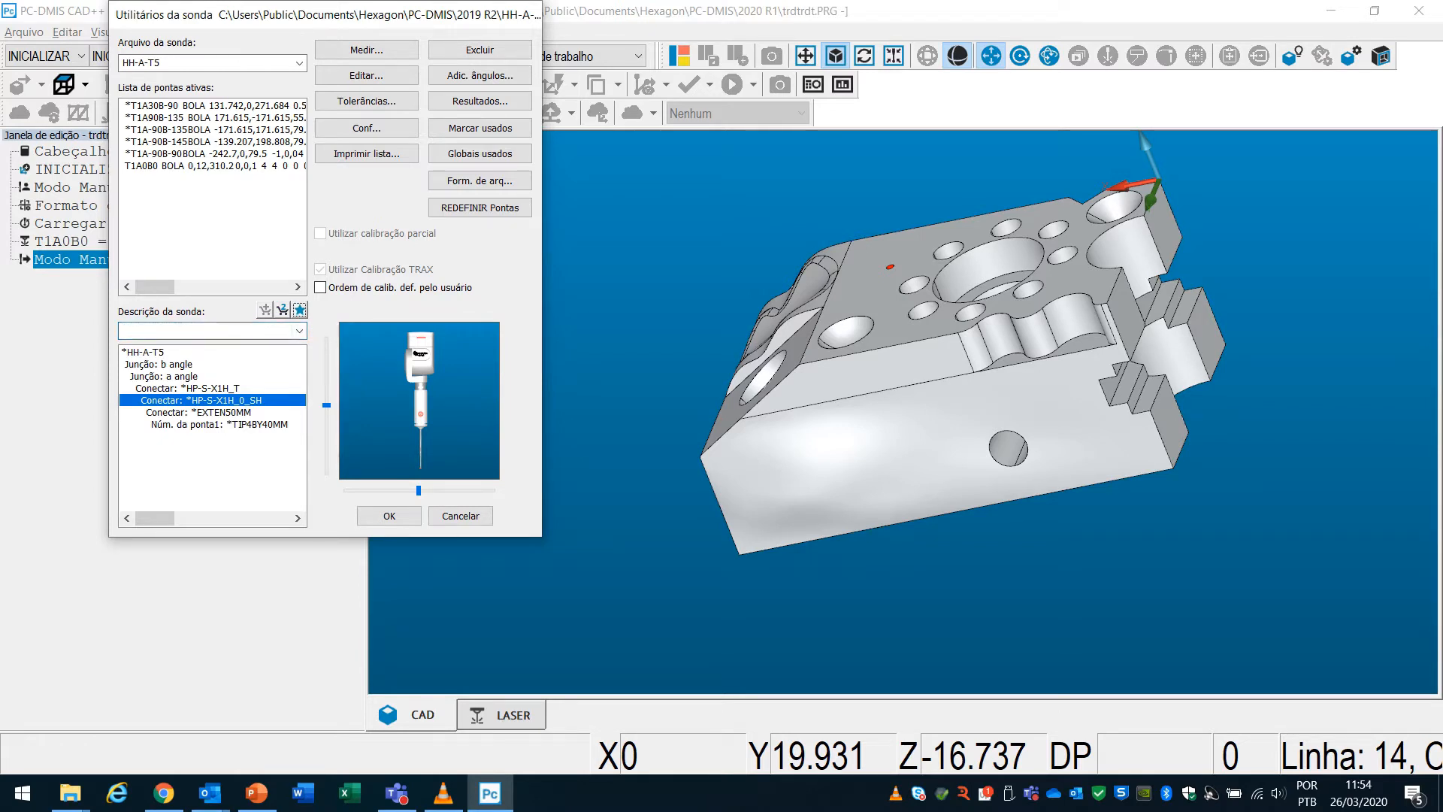
click(198, 413)
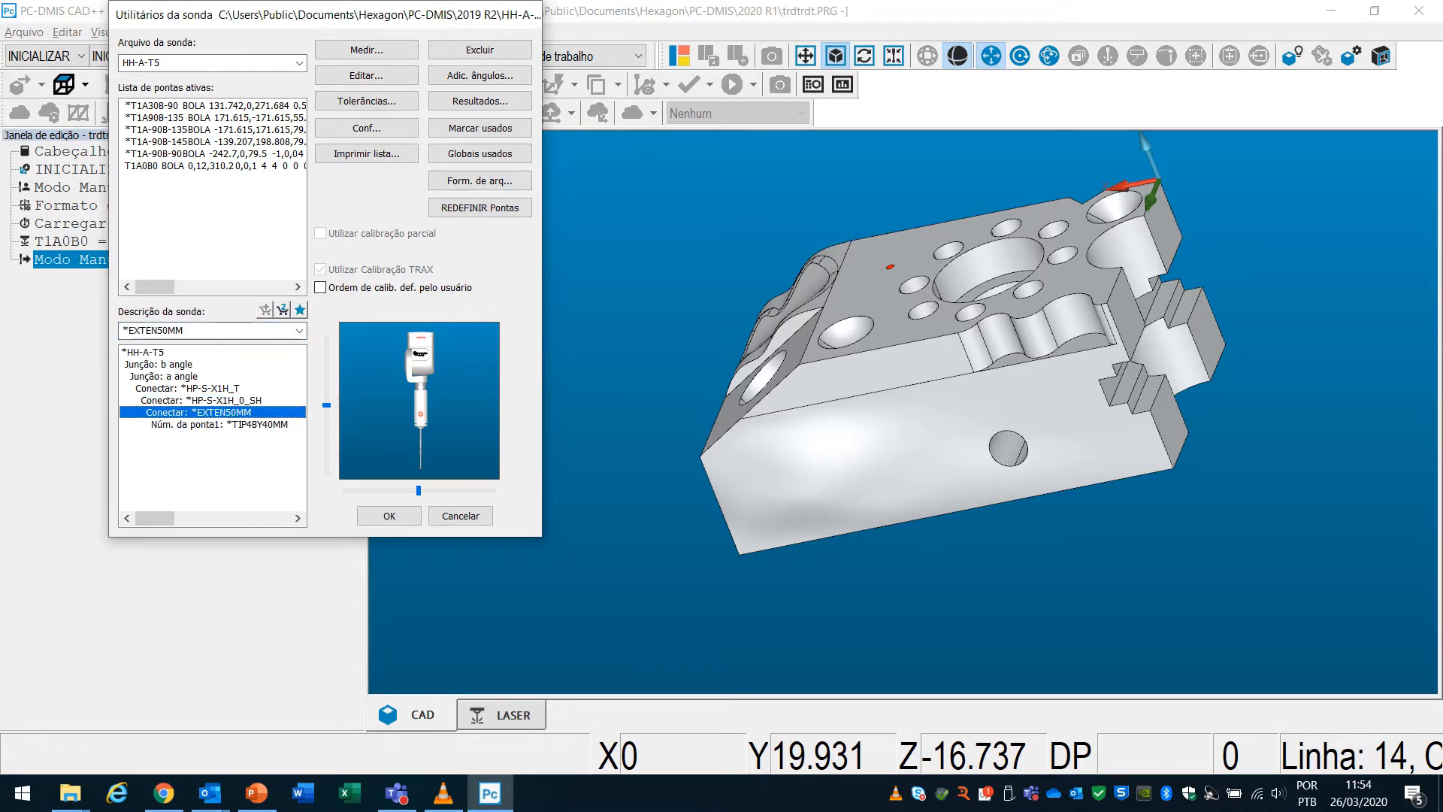
click(282, 310)
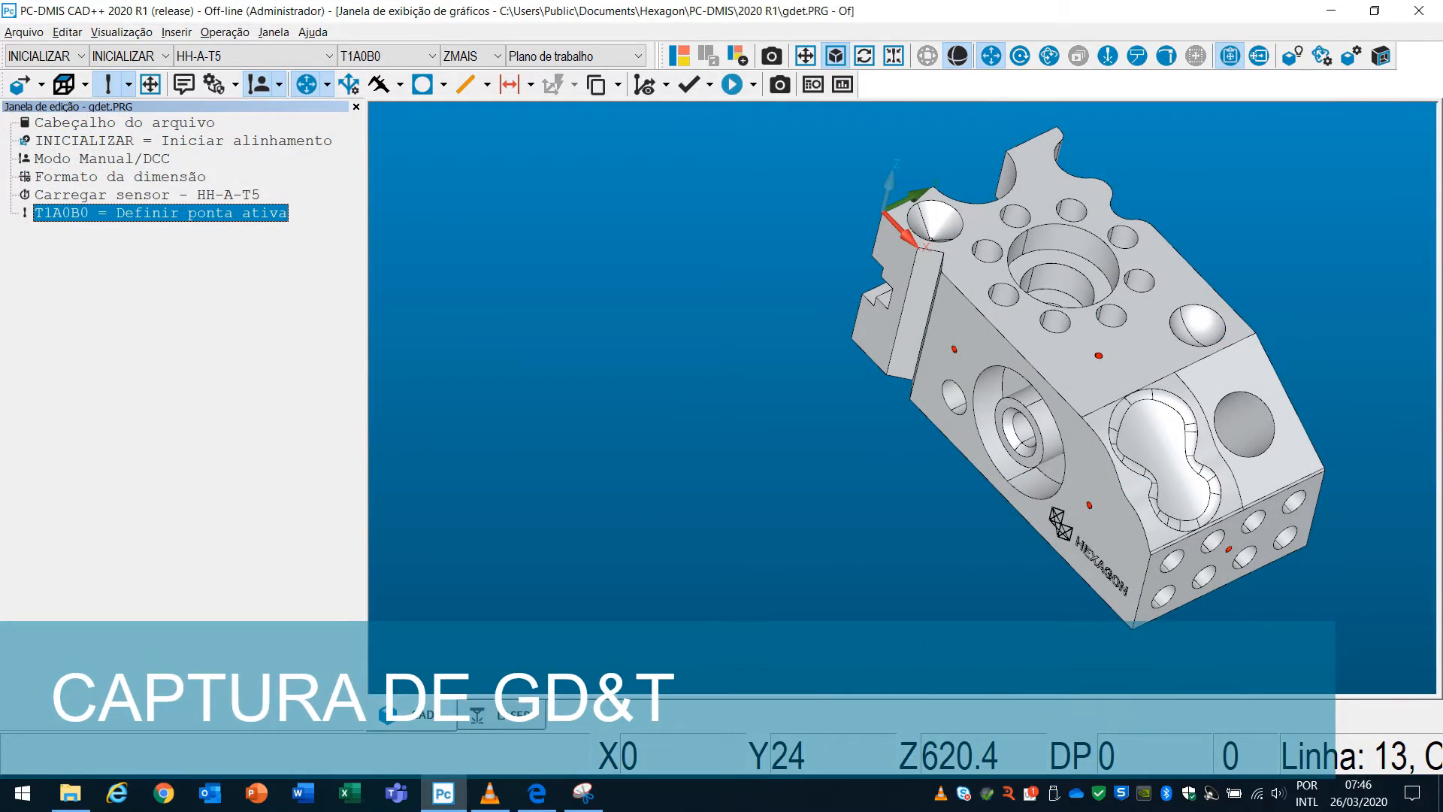
Switch to the HexMI Demo Block PDF in Edge and examine sheets 2 and 3, including the 8X Ø16.4 holes' position tolerance frame.
mouse_move(1090, 391)
right_down()
mouse_move(1106, 425)
mouse_move(1044, 412)
mouse_move(1106, 396)
right_up()
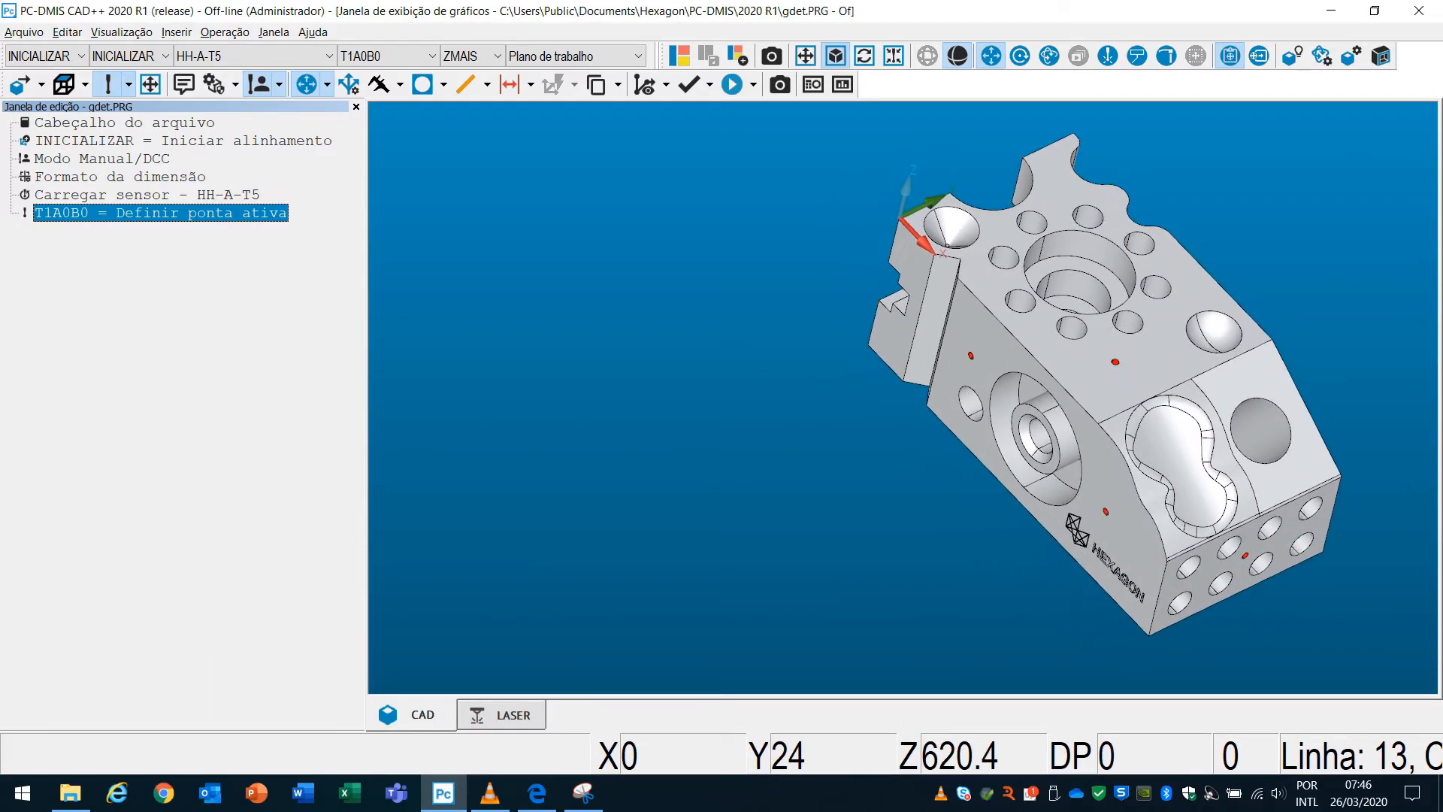
click(537, 793)
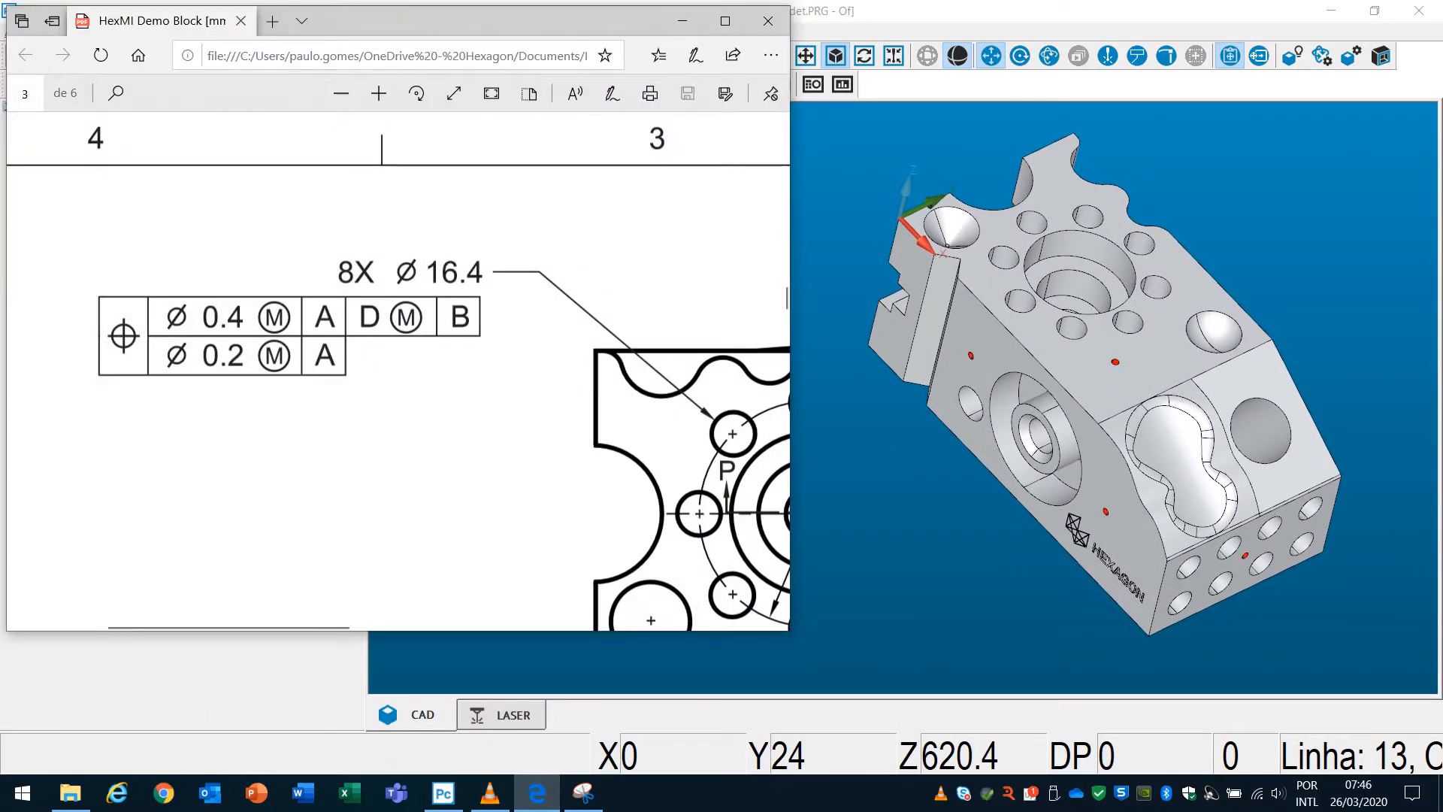
ctrl+scroll(398, 369, down, 5)
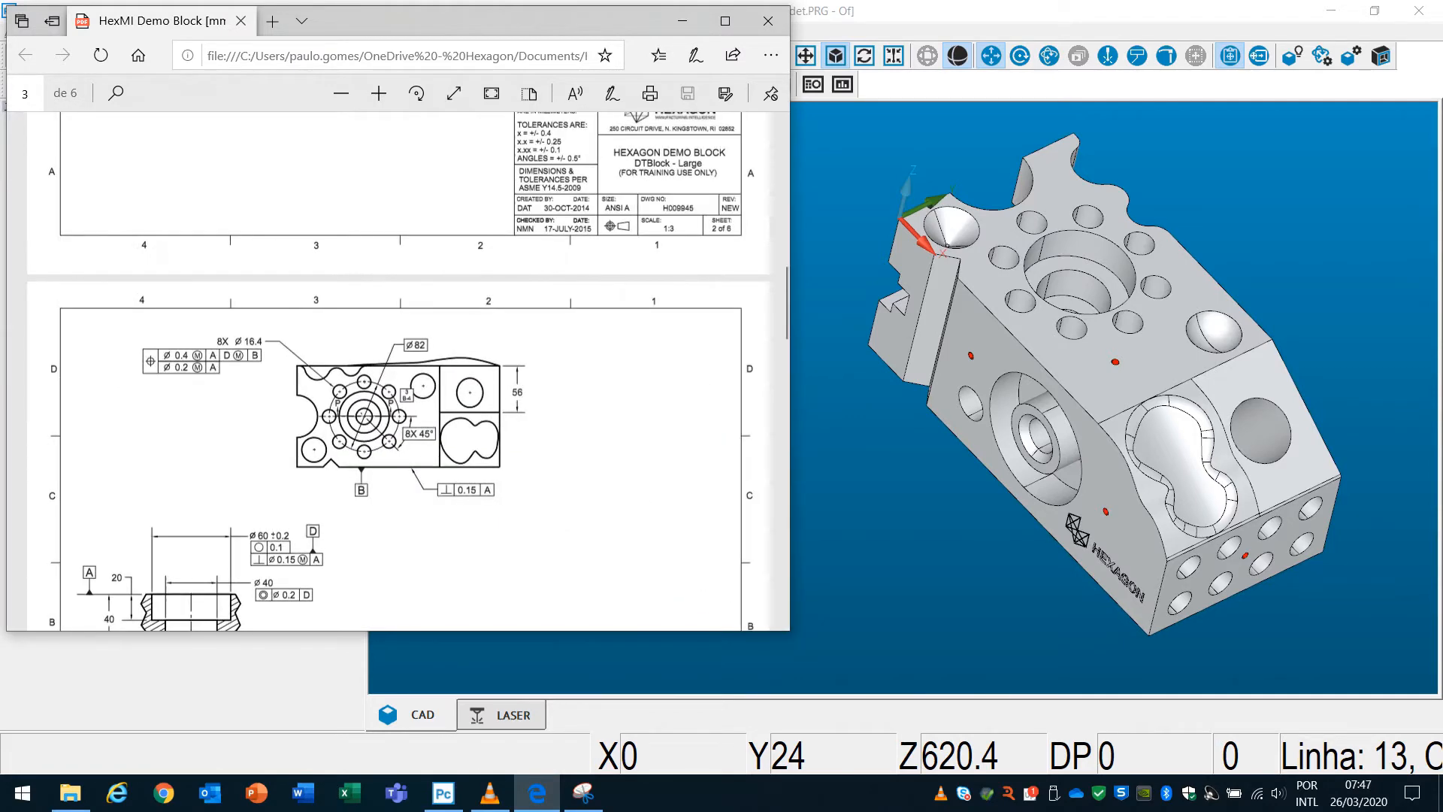
scroll(398, 368, down, 3)
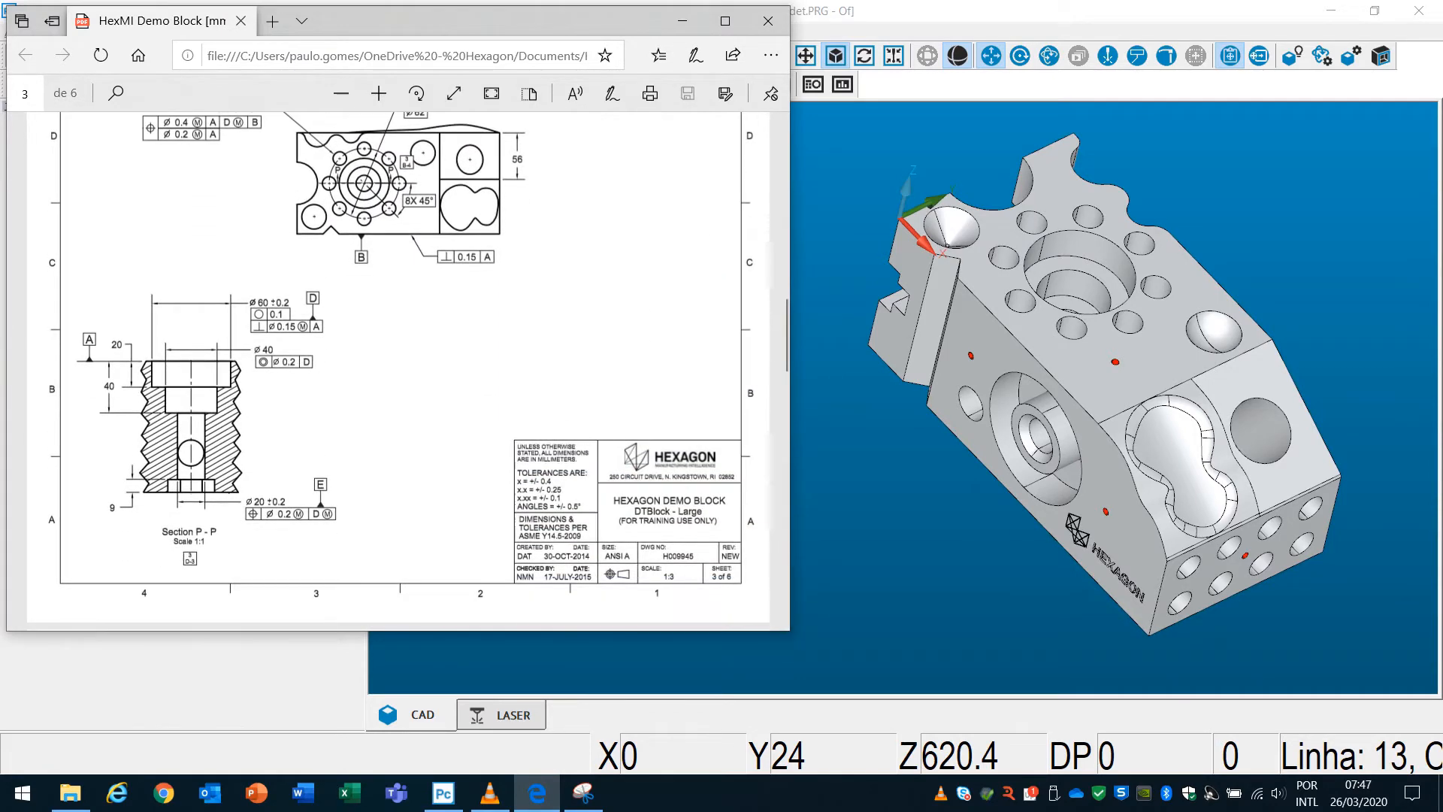
scroll(398, 368, up, 1)
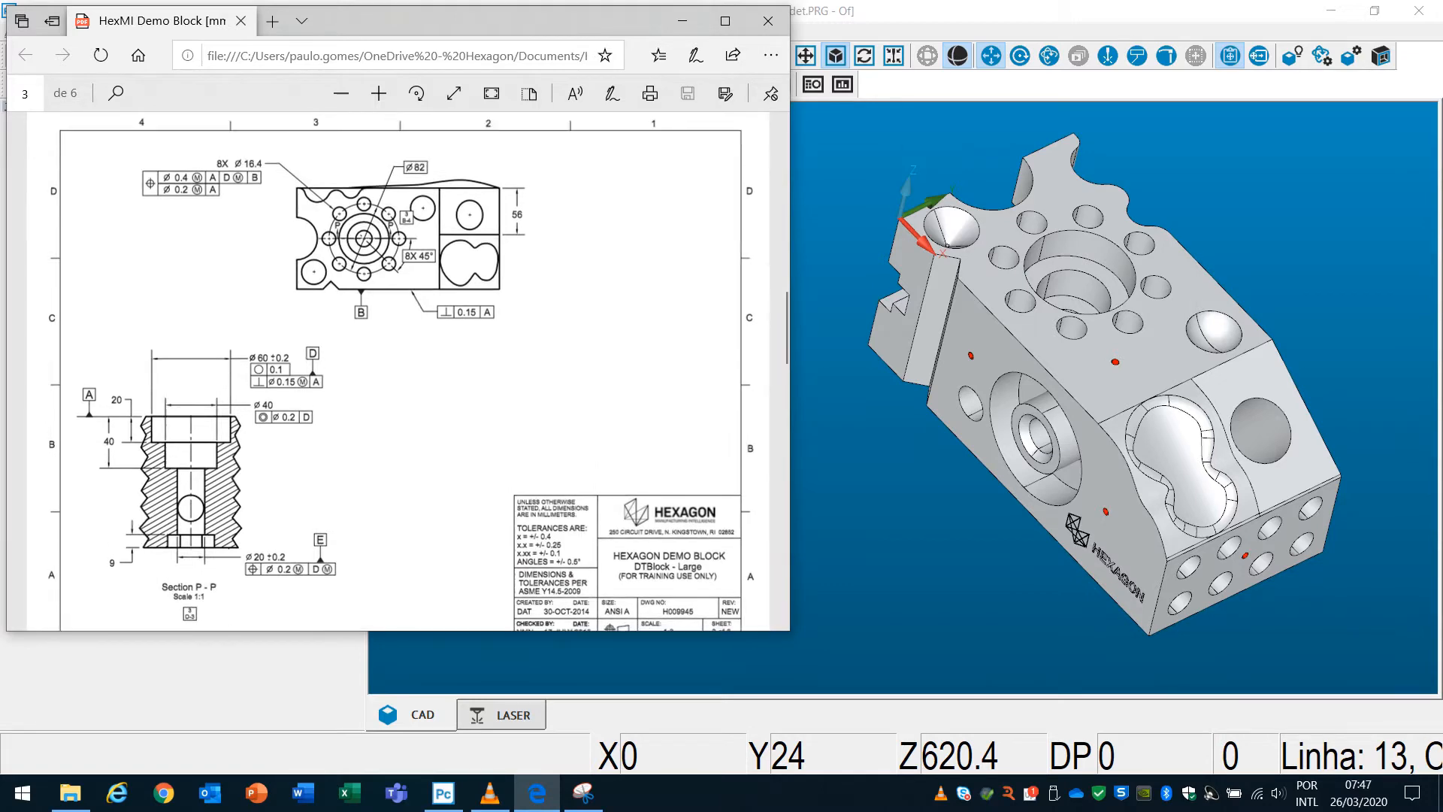
scroll(399, 369, up, 6)
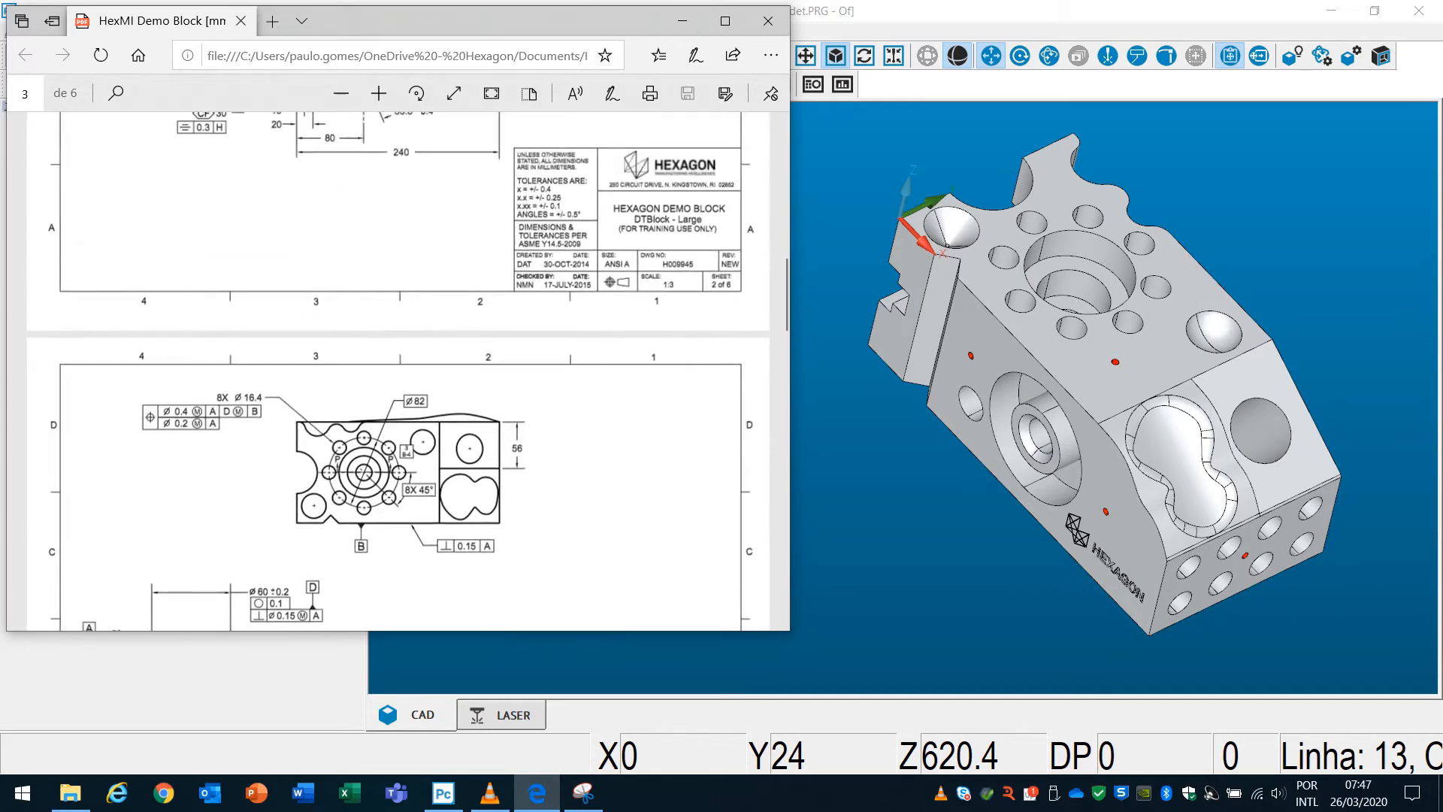
scroll(398, 368, up, 2)
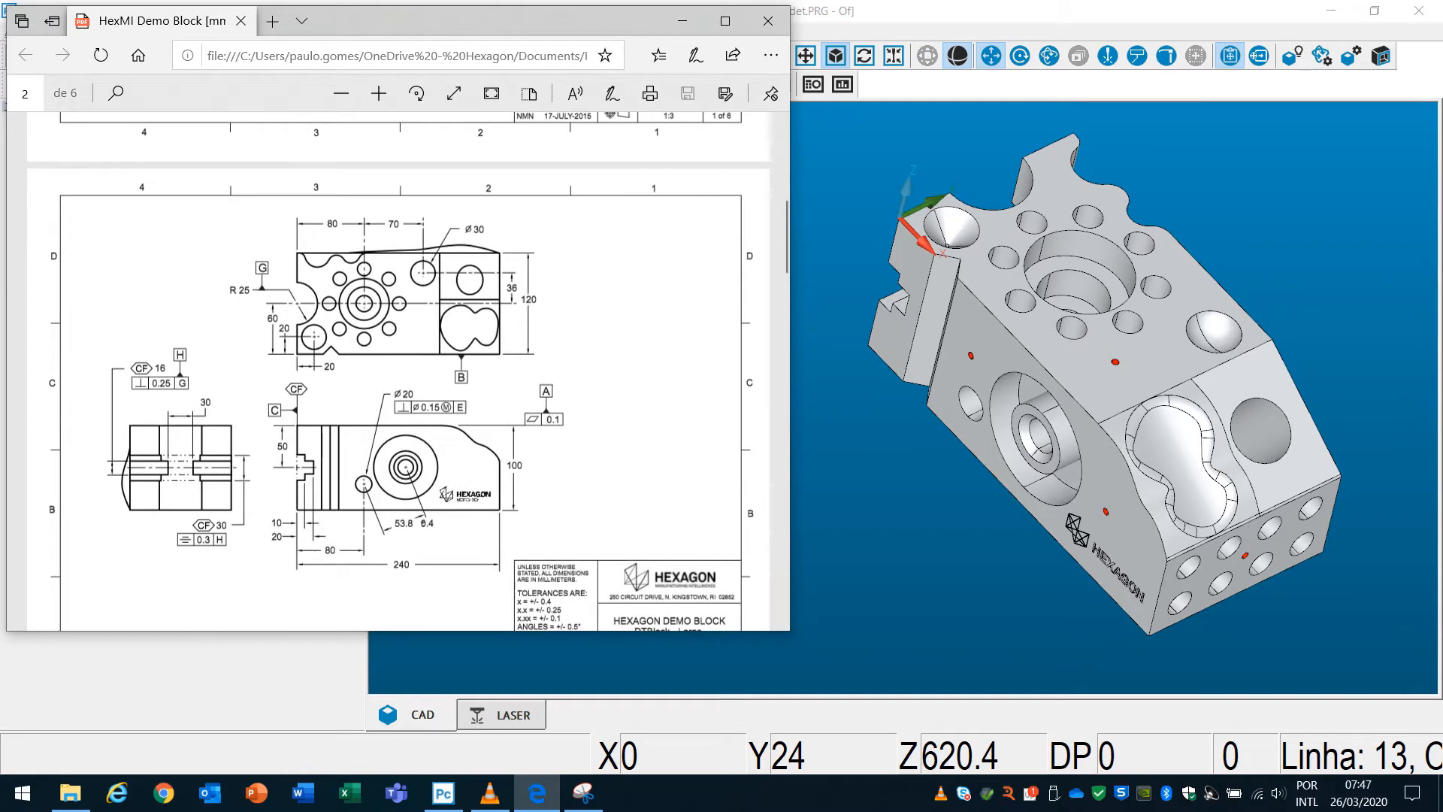
scroll(399, 368, down, 6)
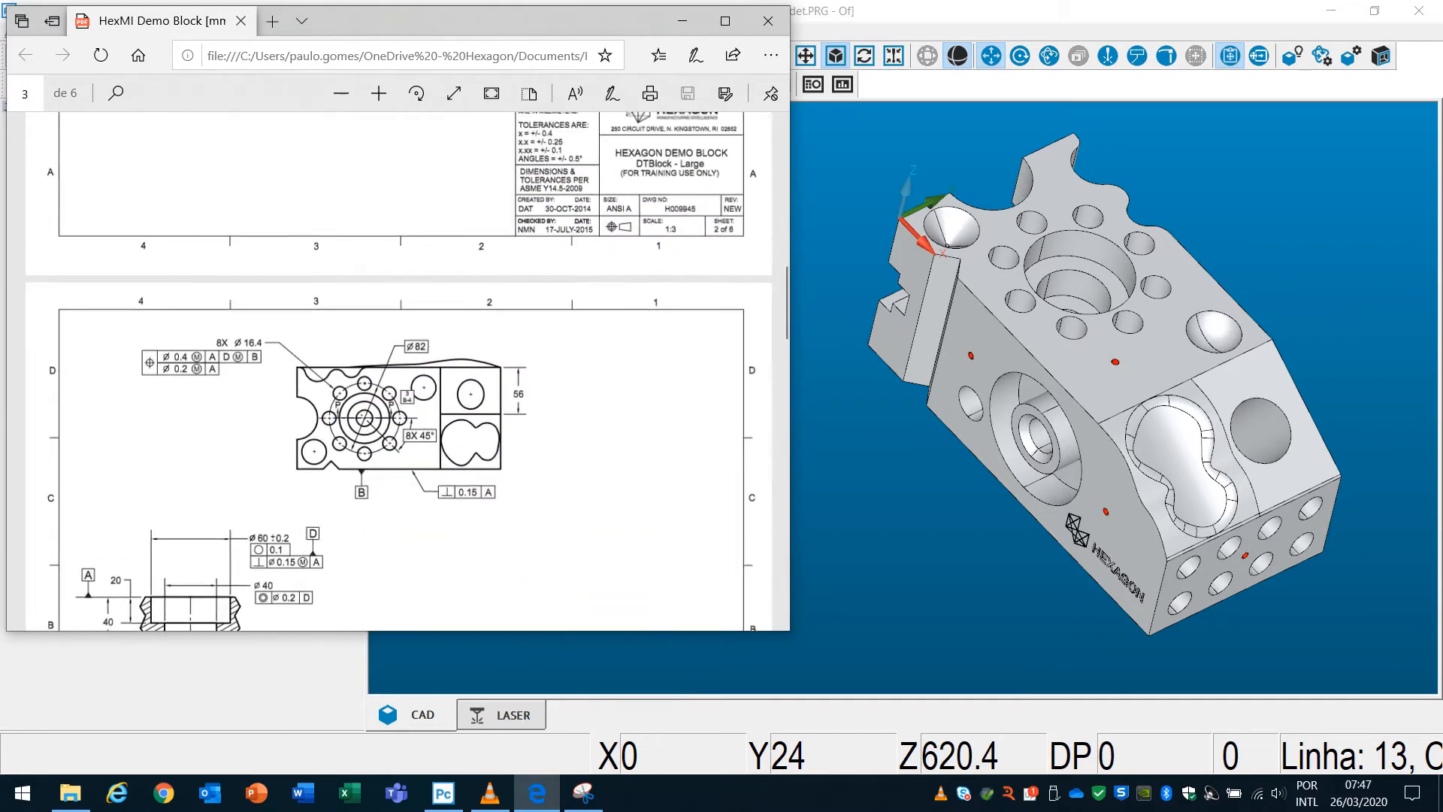
ctrl+scroll(175, 374, up, 6)
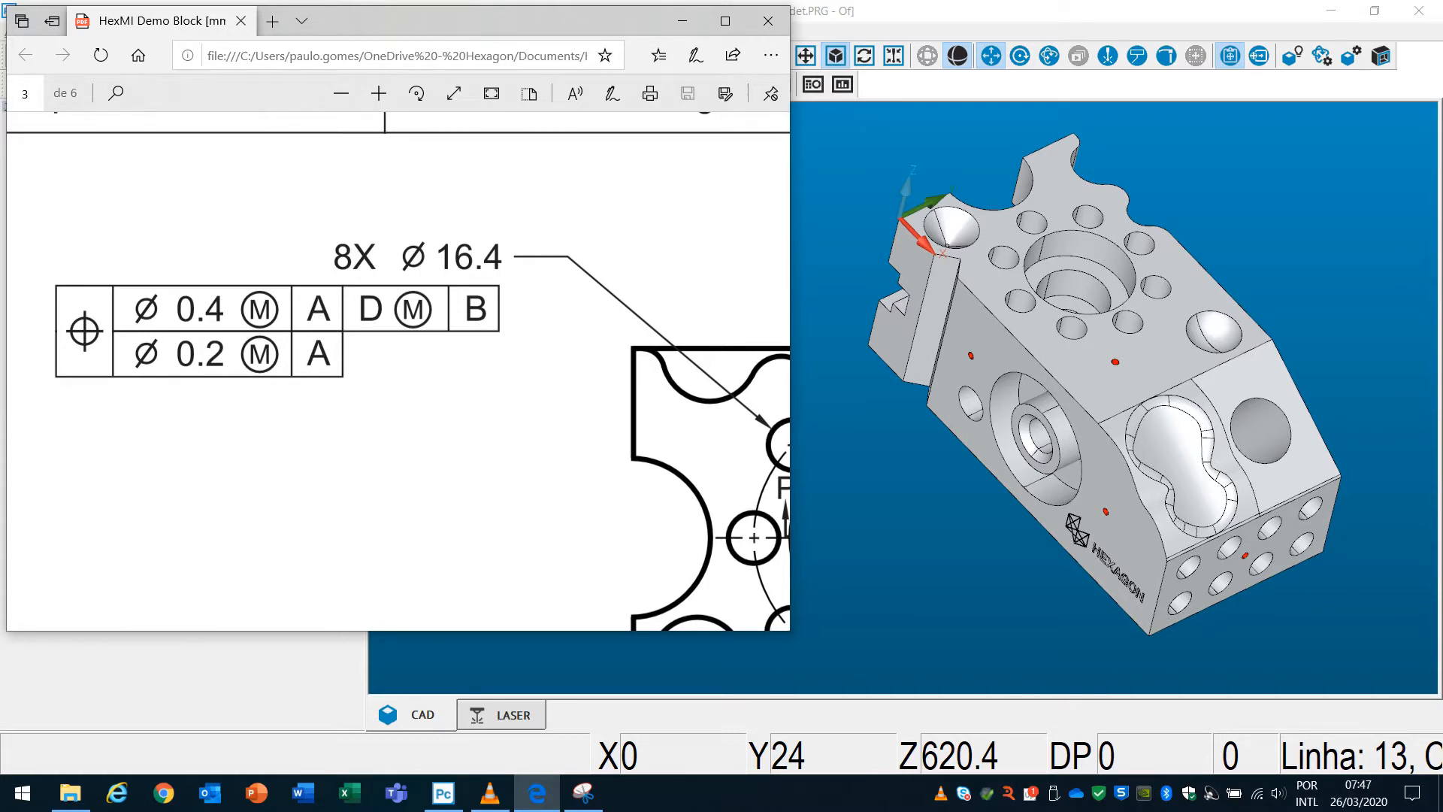
Start the GD&T capture from the clipboard, snip the 8X Ø16.4 position tolerance frame from the drawing PDF, and return to PC-DMIS.
key(alt+Tab)
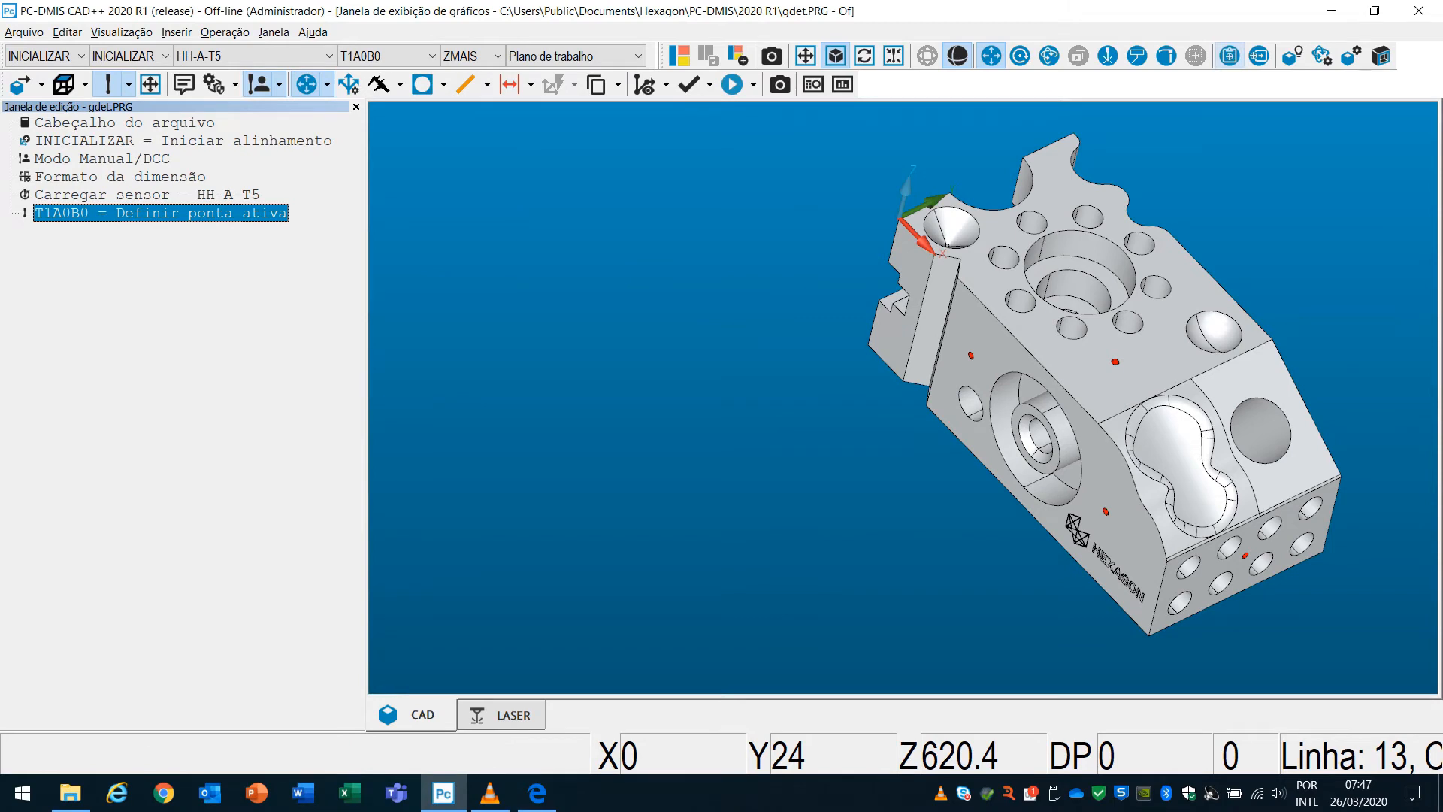
click(1230, 56)
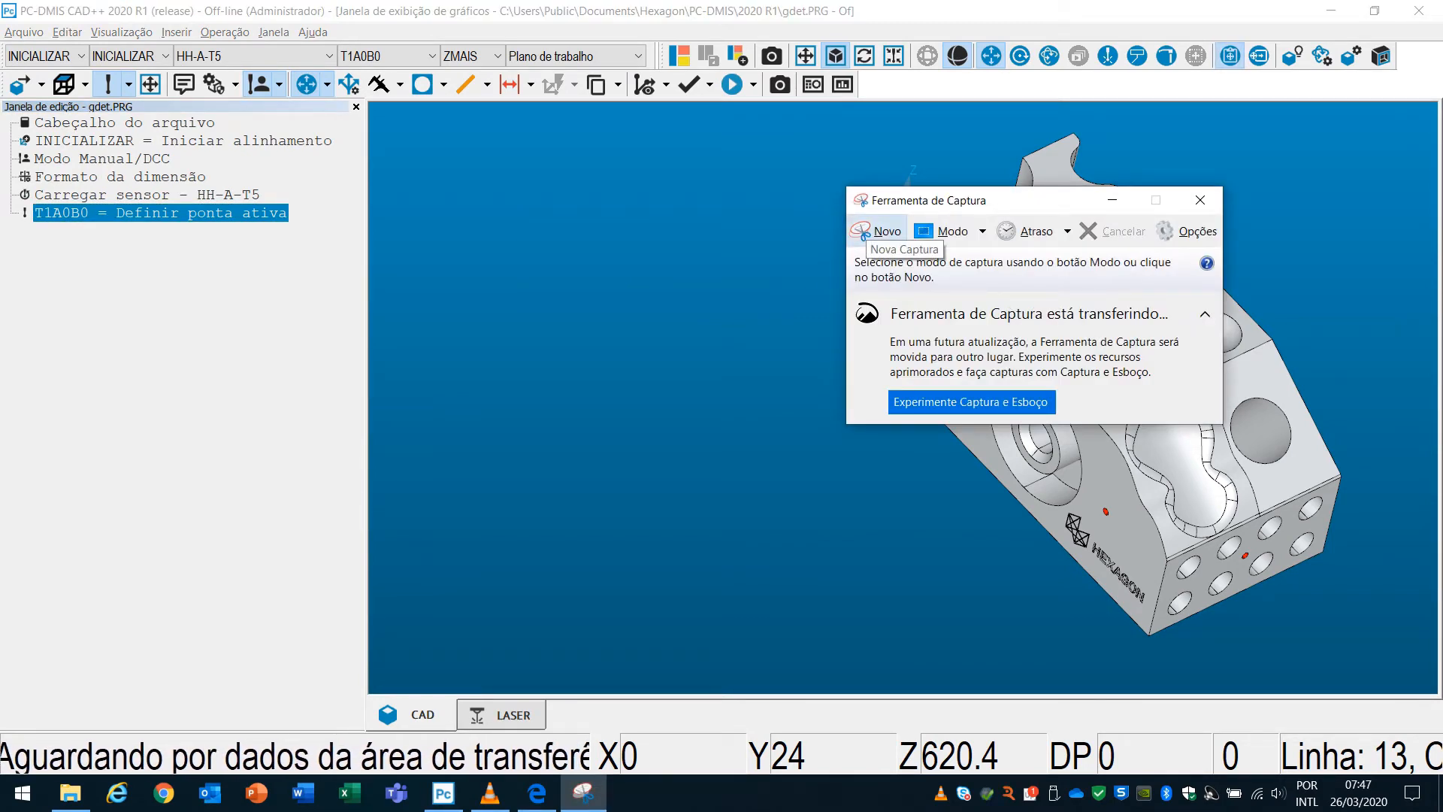
key(alt+Tab)
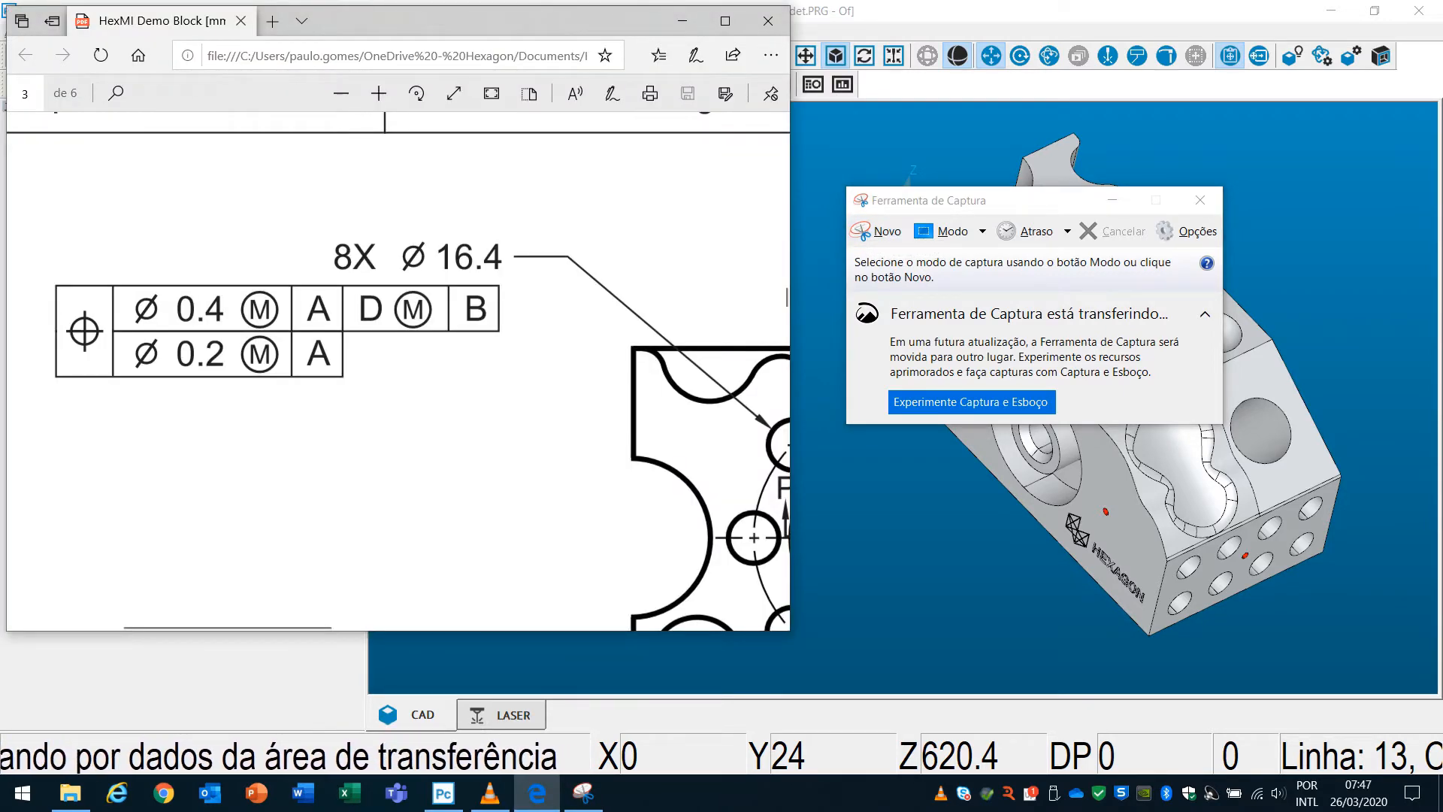
click(877, 232)
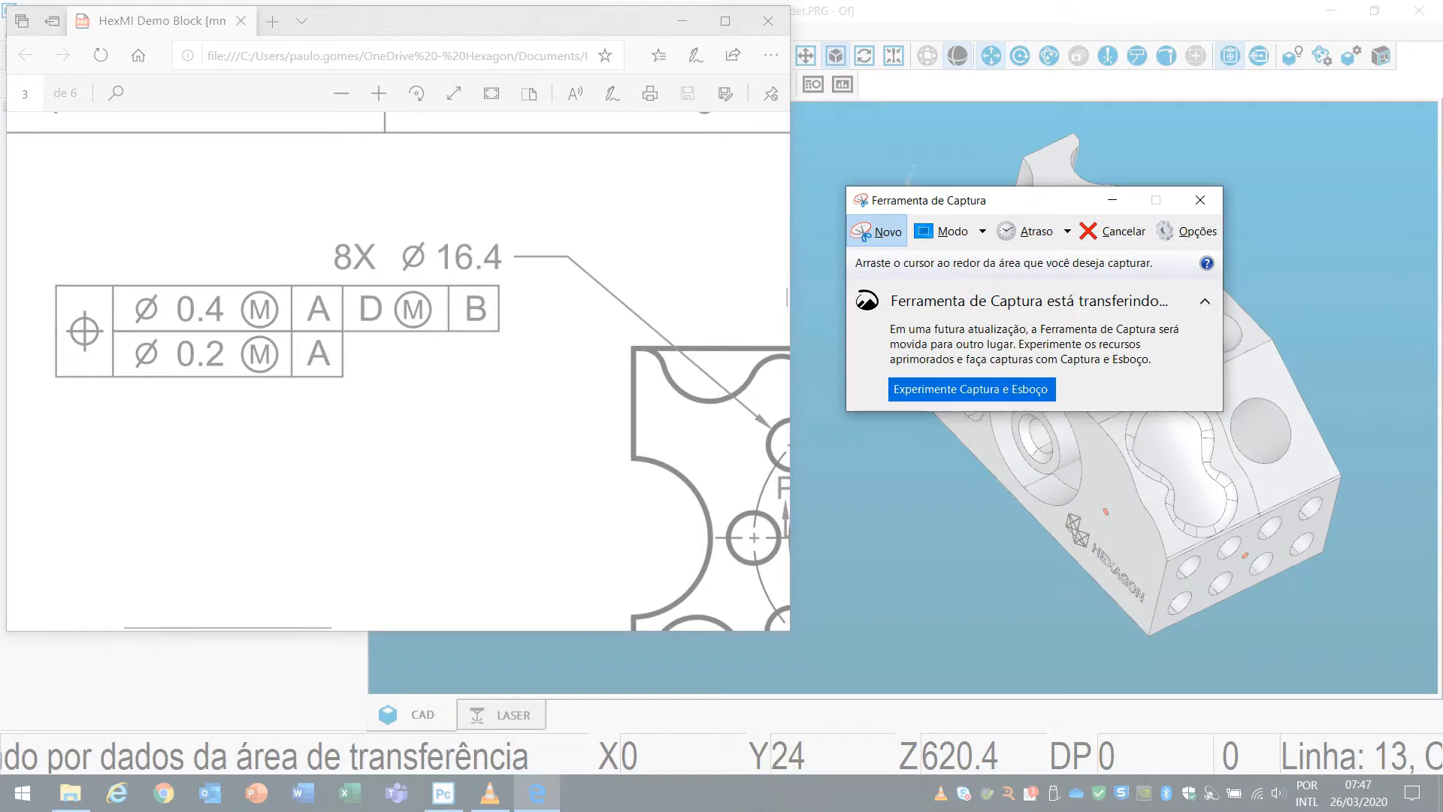
key(alt+n)
drag(40, 198, 524, 398)
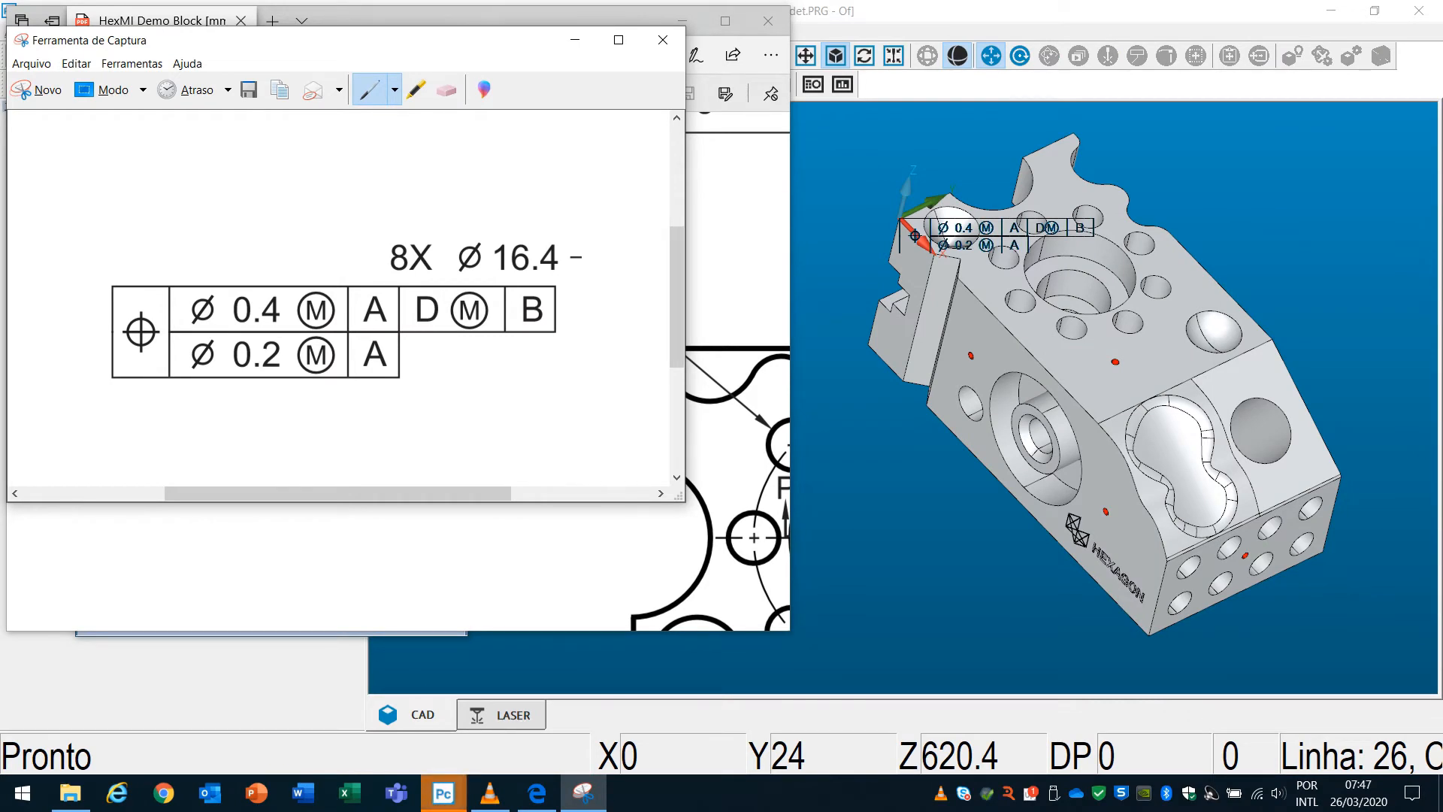
click(575, 39)
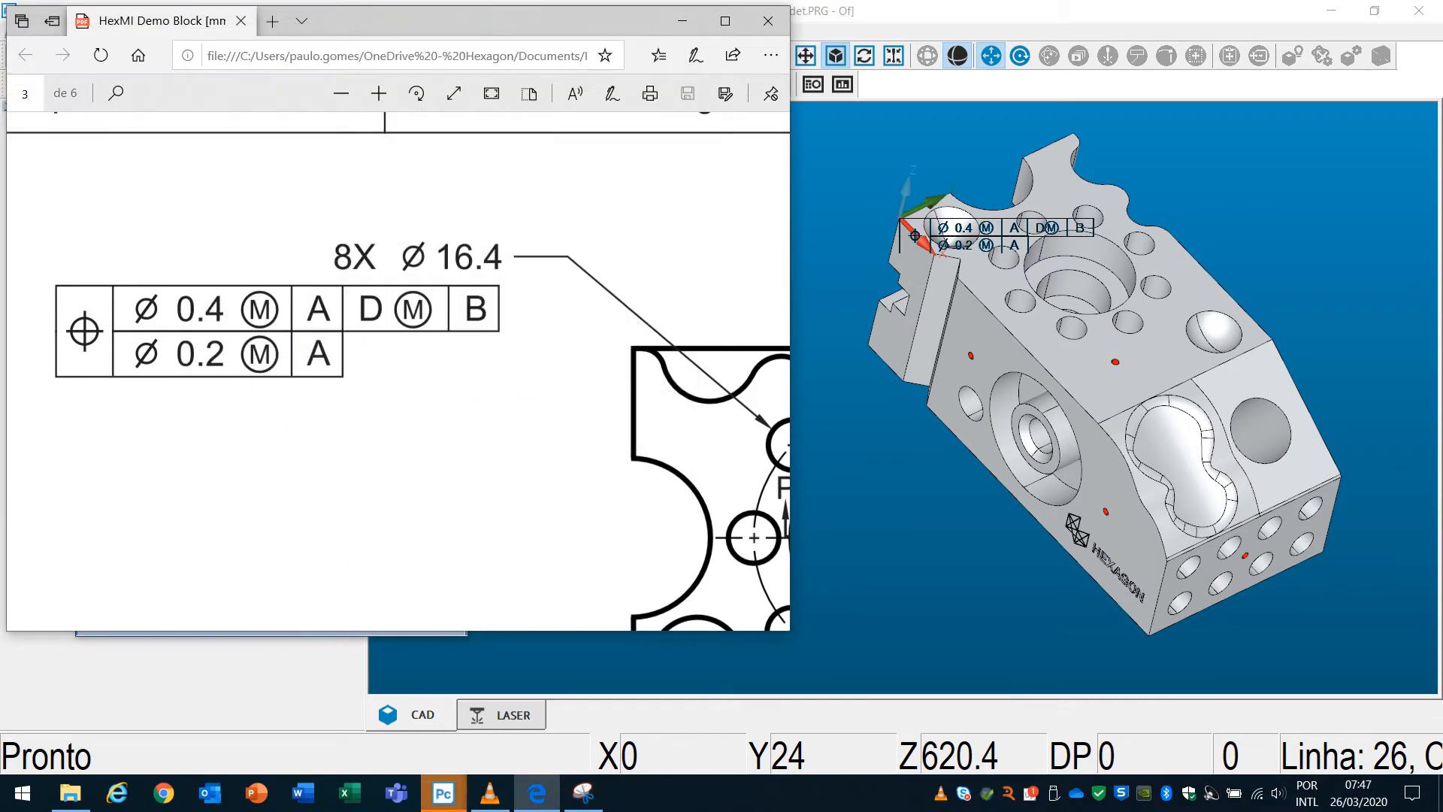
click(682, 20)
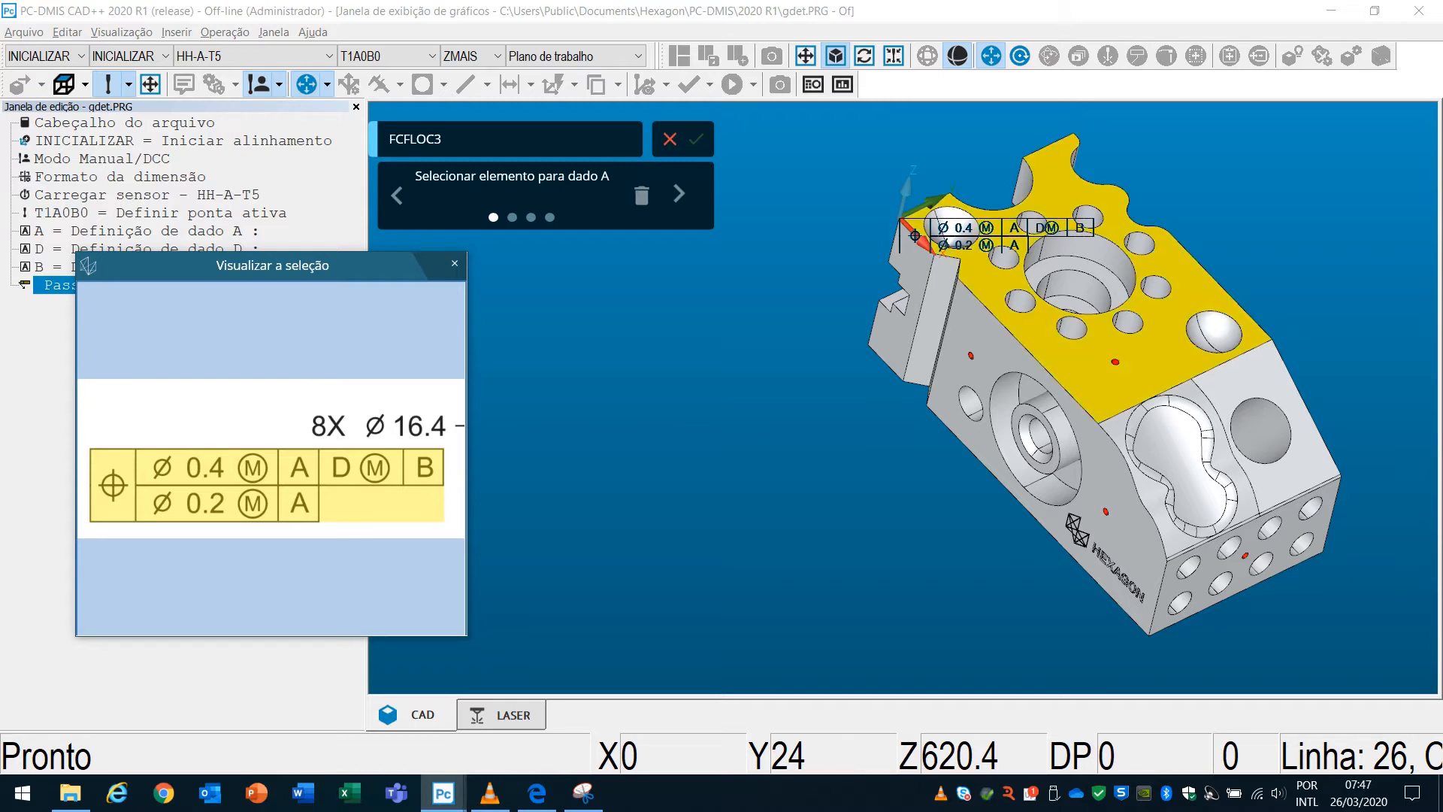
Assign the block's top face as datum A, the large central bore as datum D, and the long side face with the Hexagon logo as datum B.
click(1118, 364)
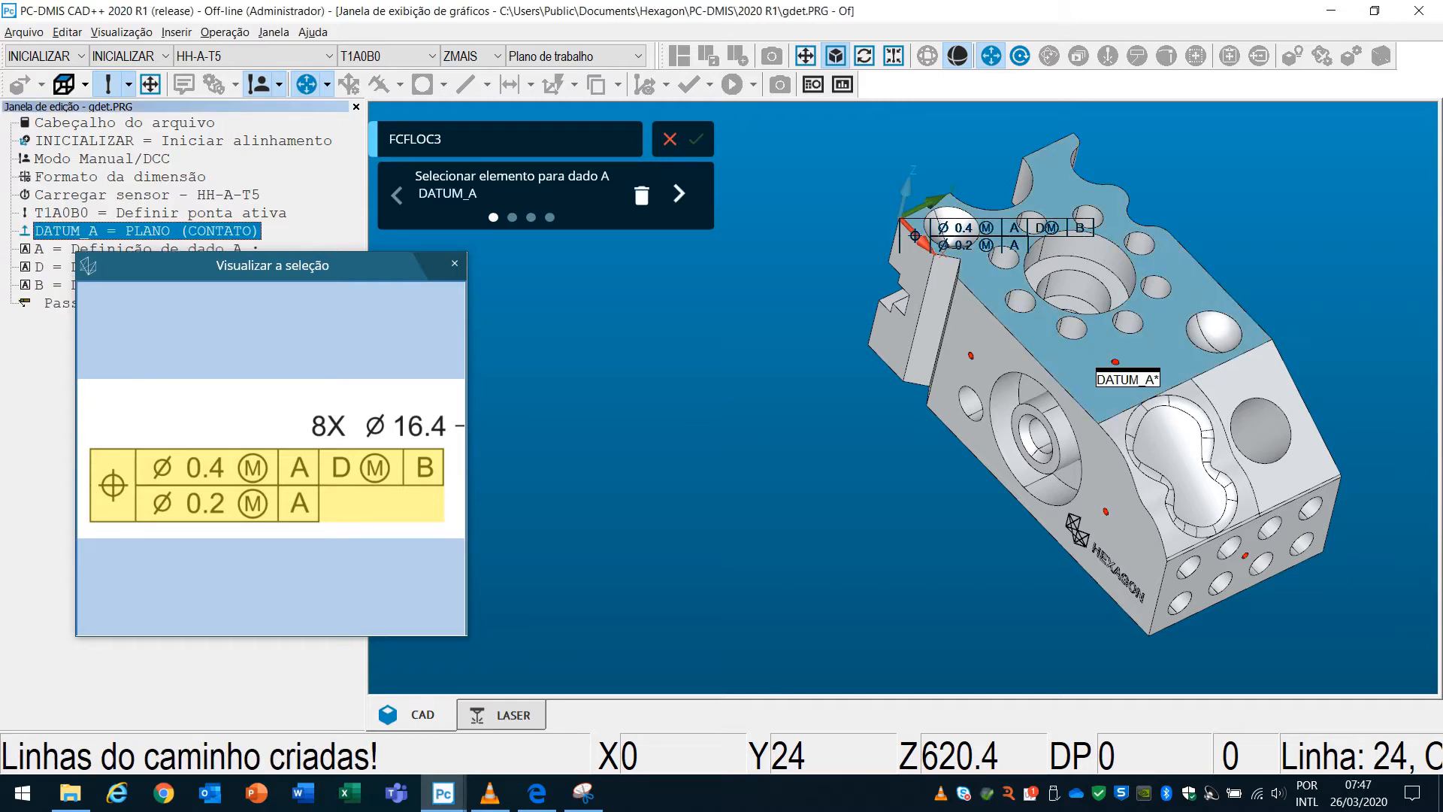
click(679, 194)
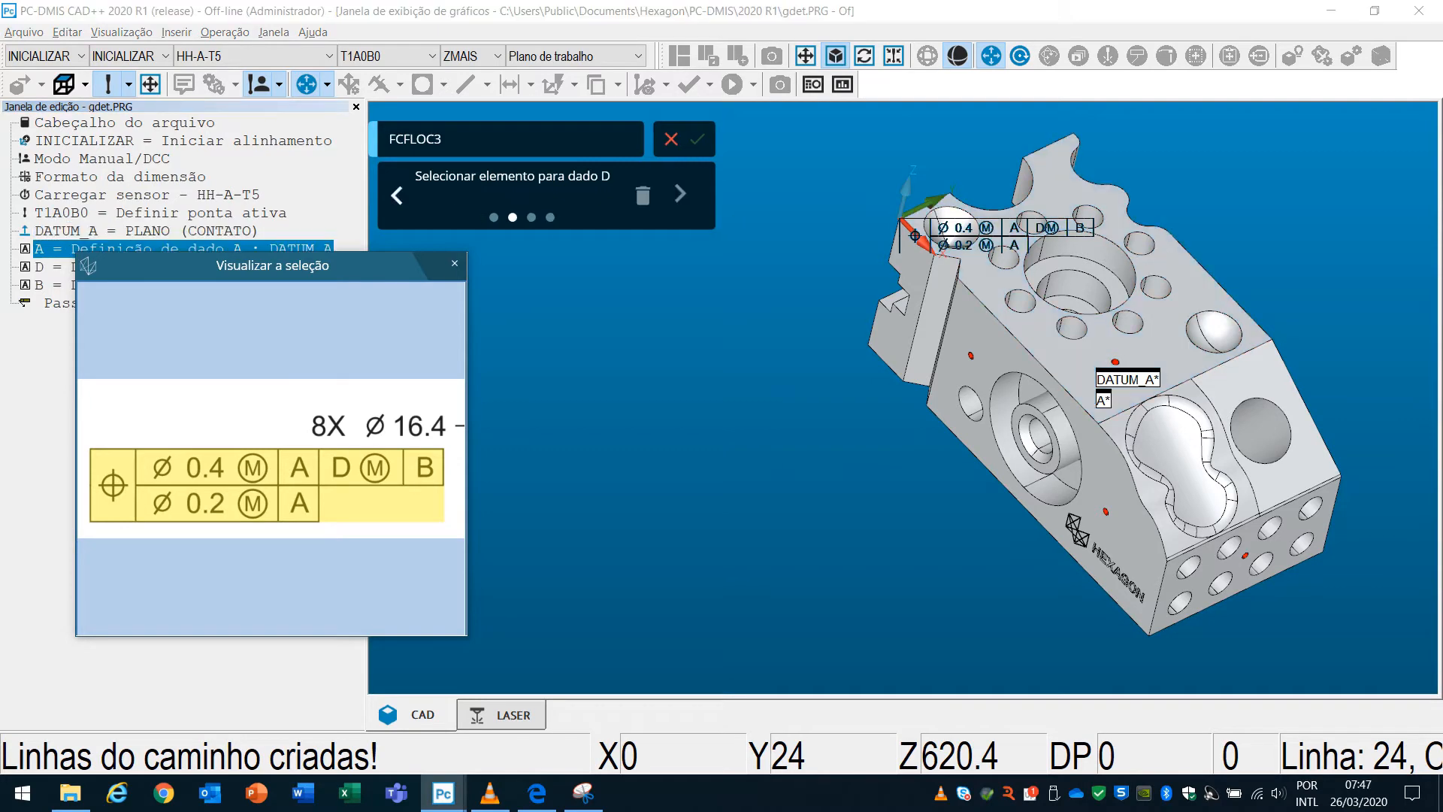
scroll(1089, 274, up, 3)
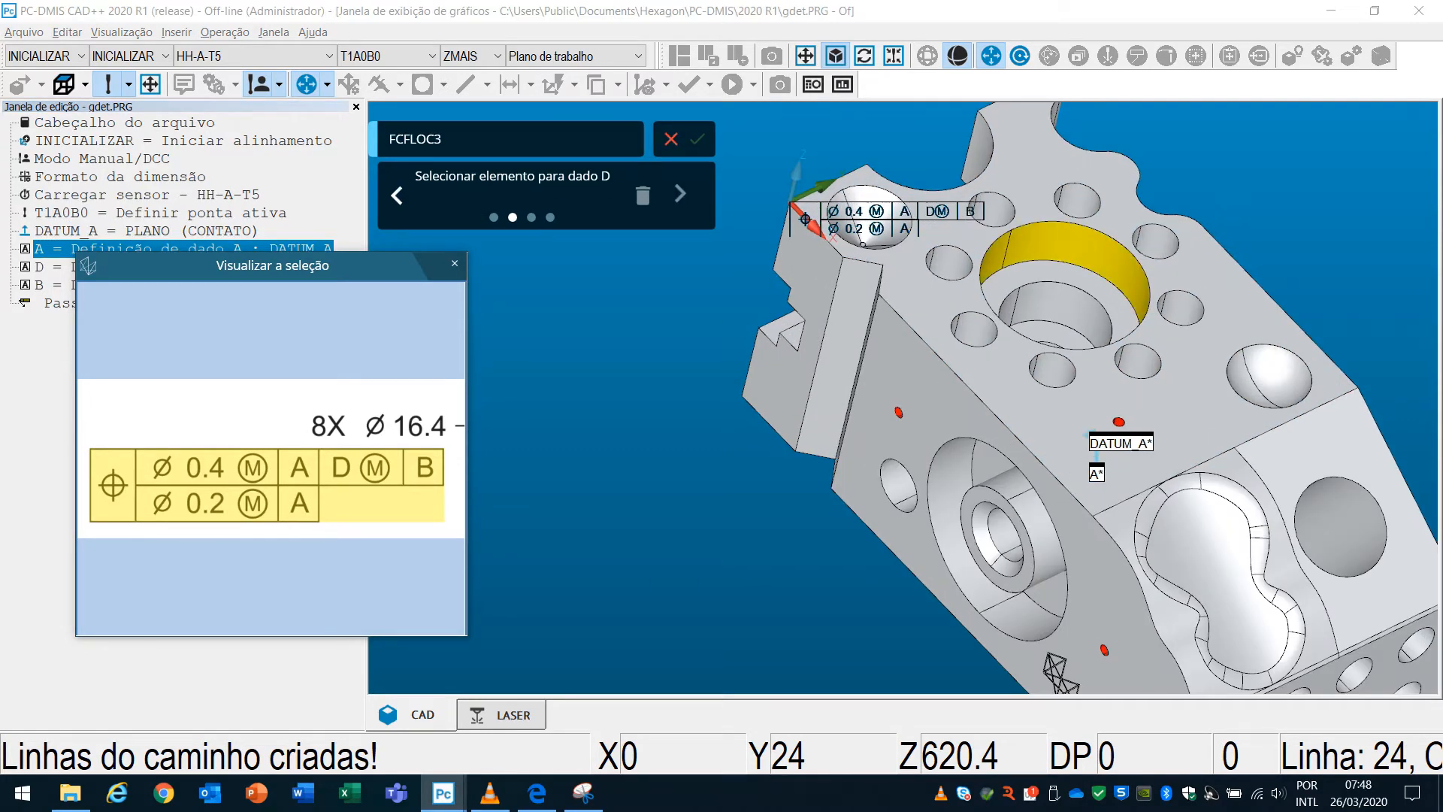
click(1061, 263)
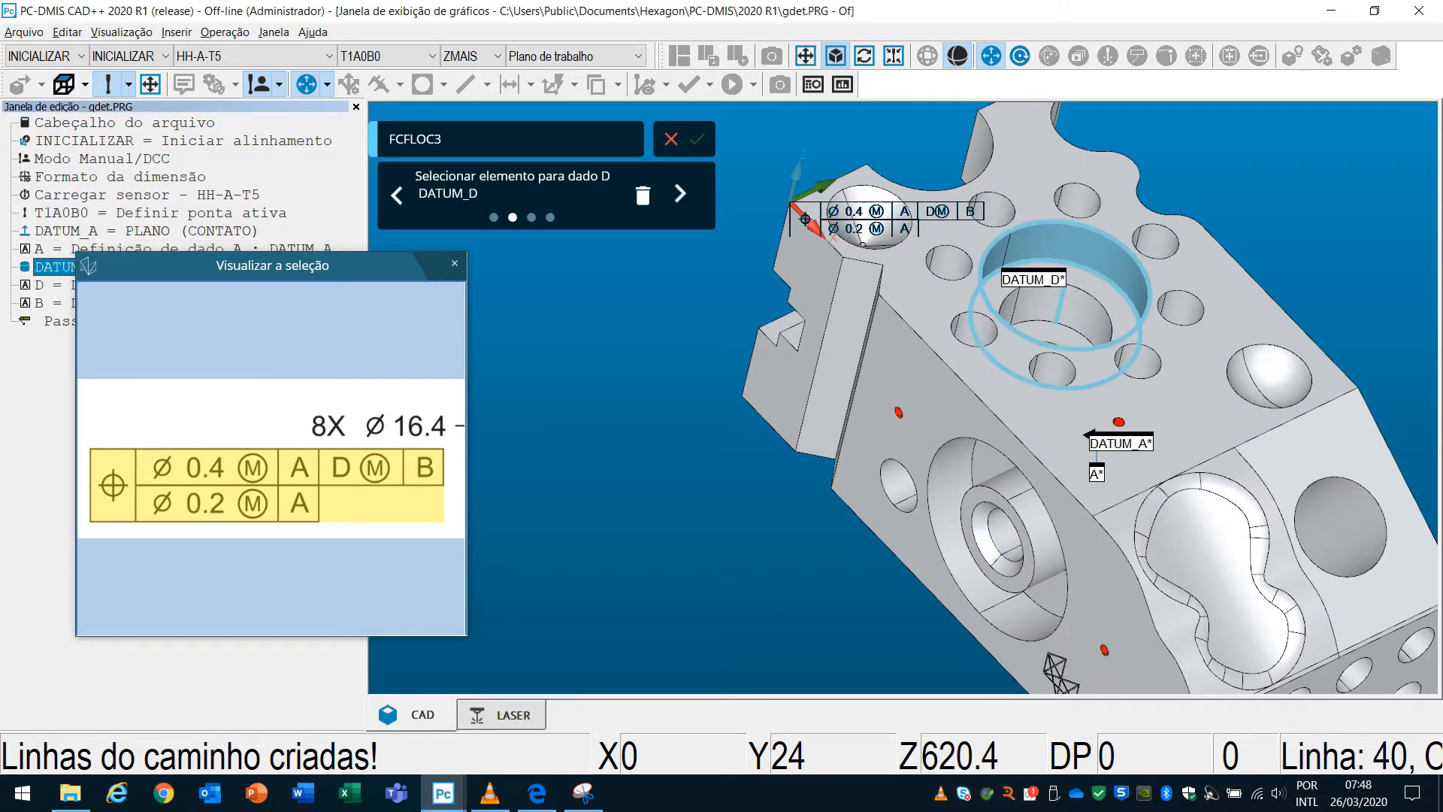
click(680, 194)
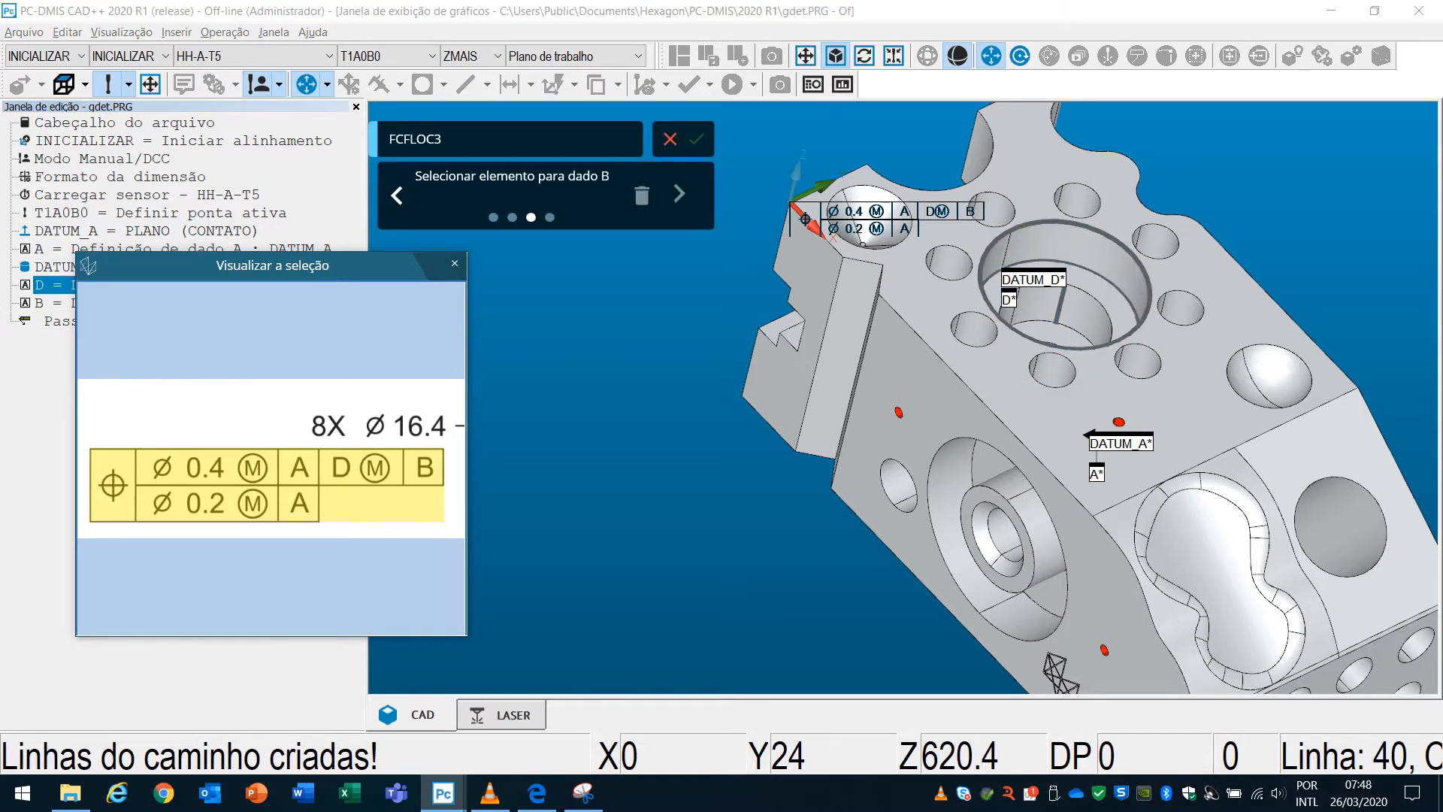
click(962, 406)
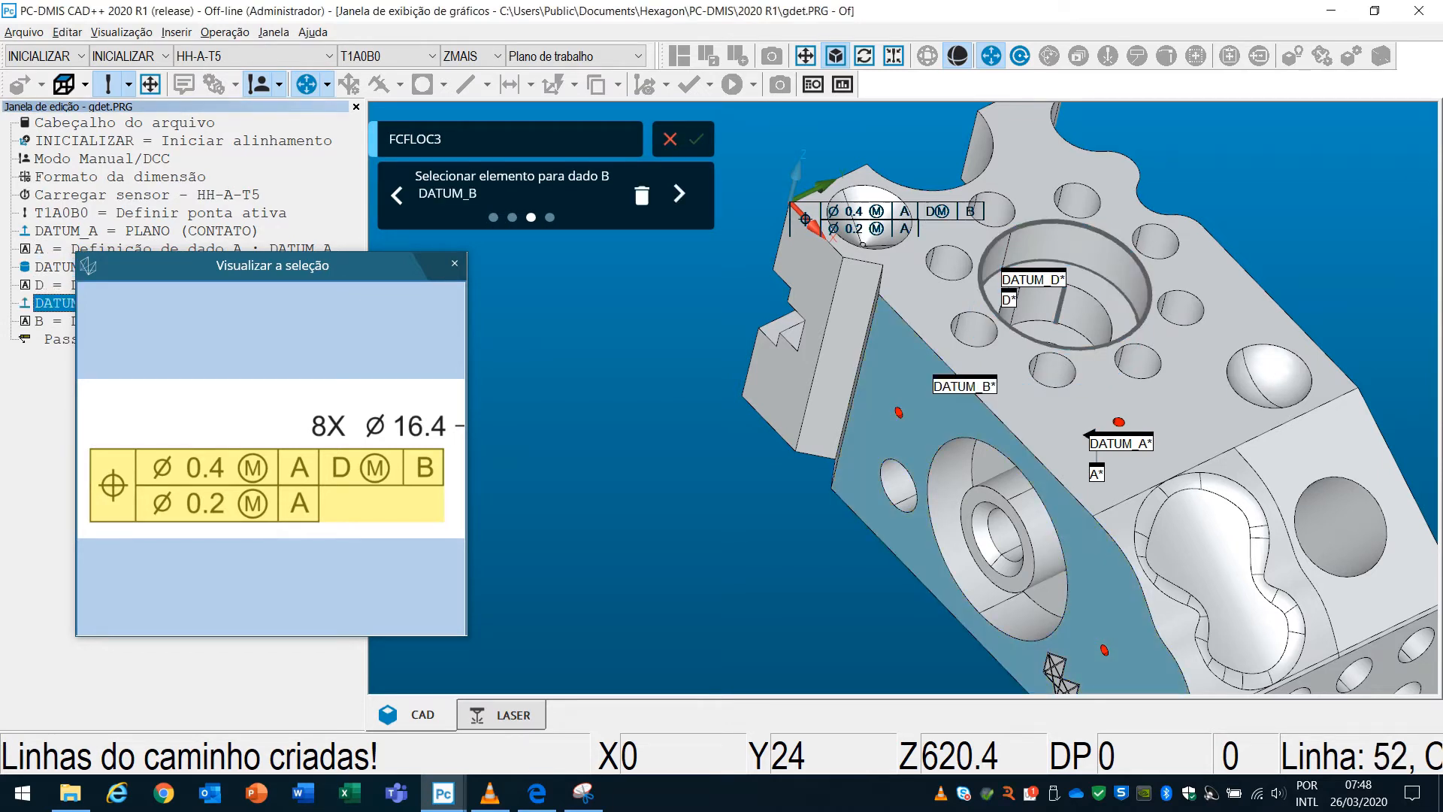
click(679, 194)
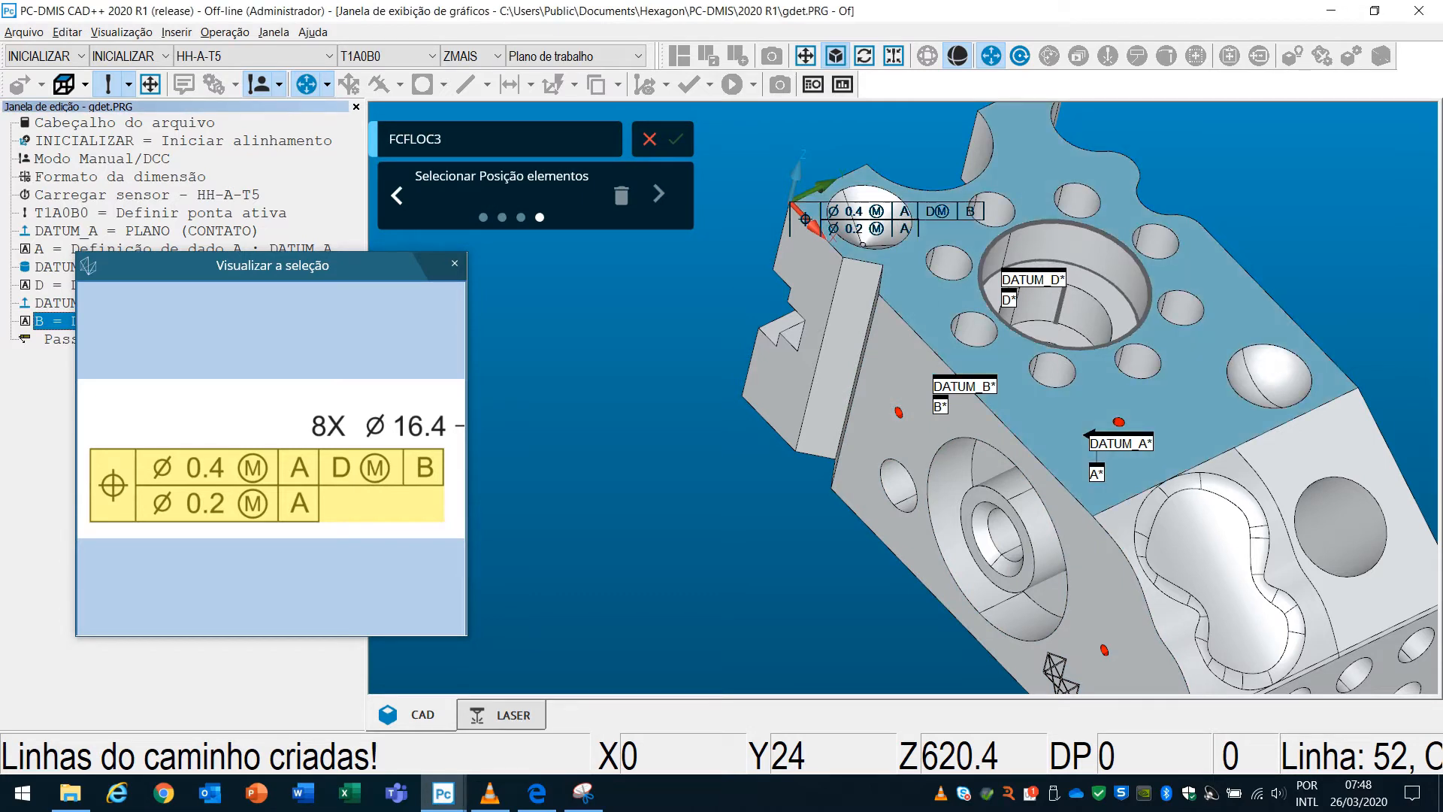
Select the eight holes around the central bore as the position features and accept the tolerance definition.
click(948, 263)
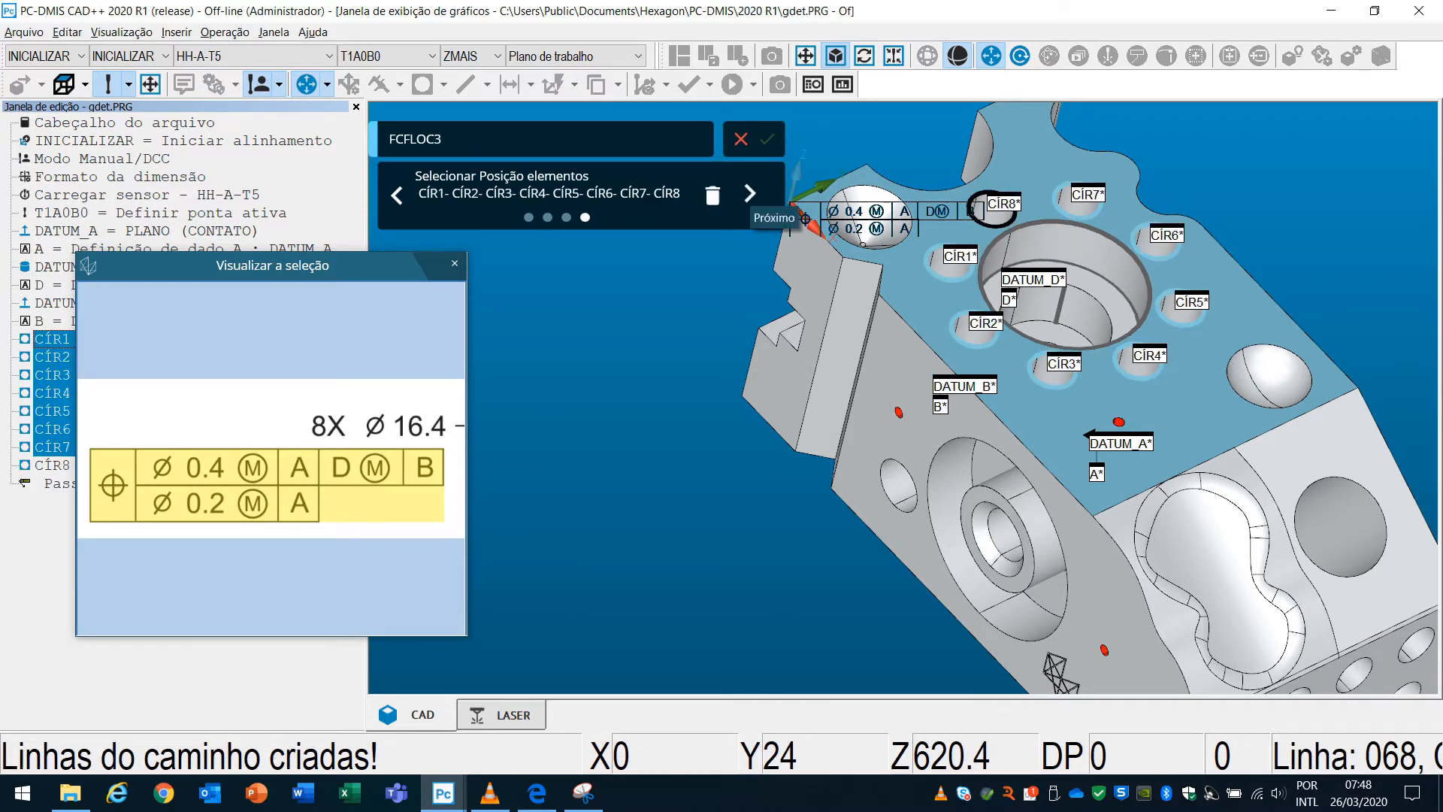
click(750, 194)
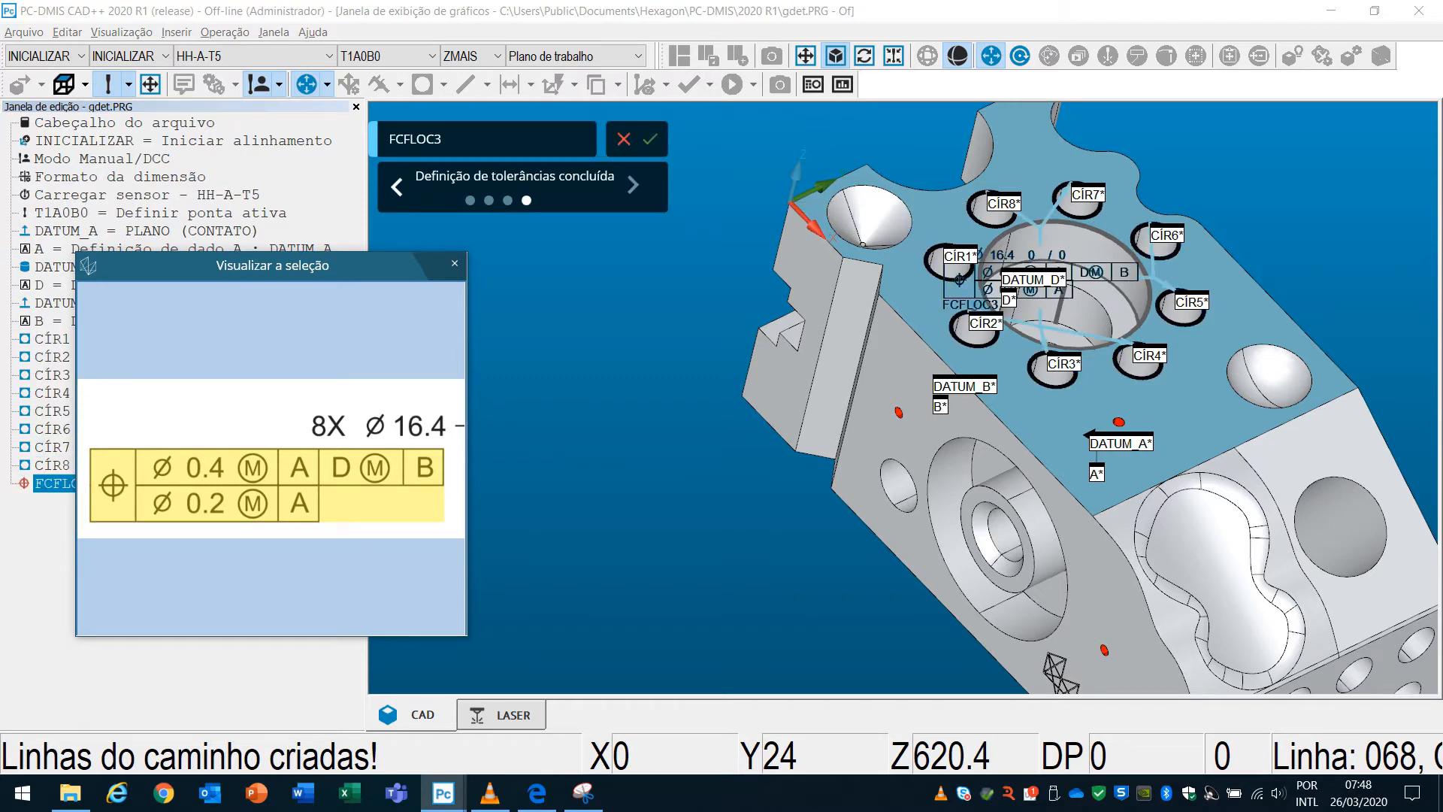
click(649, 139)
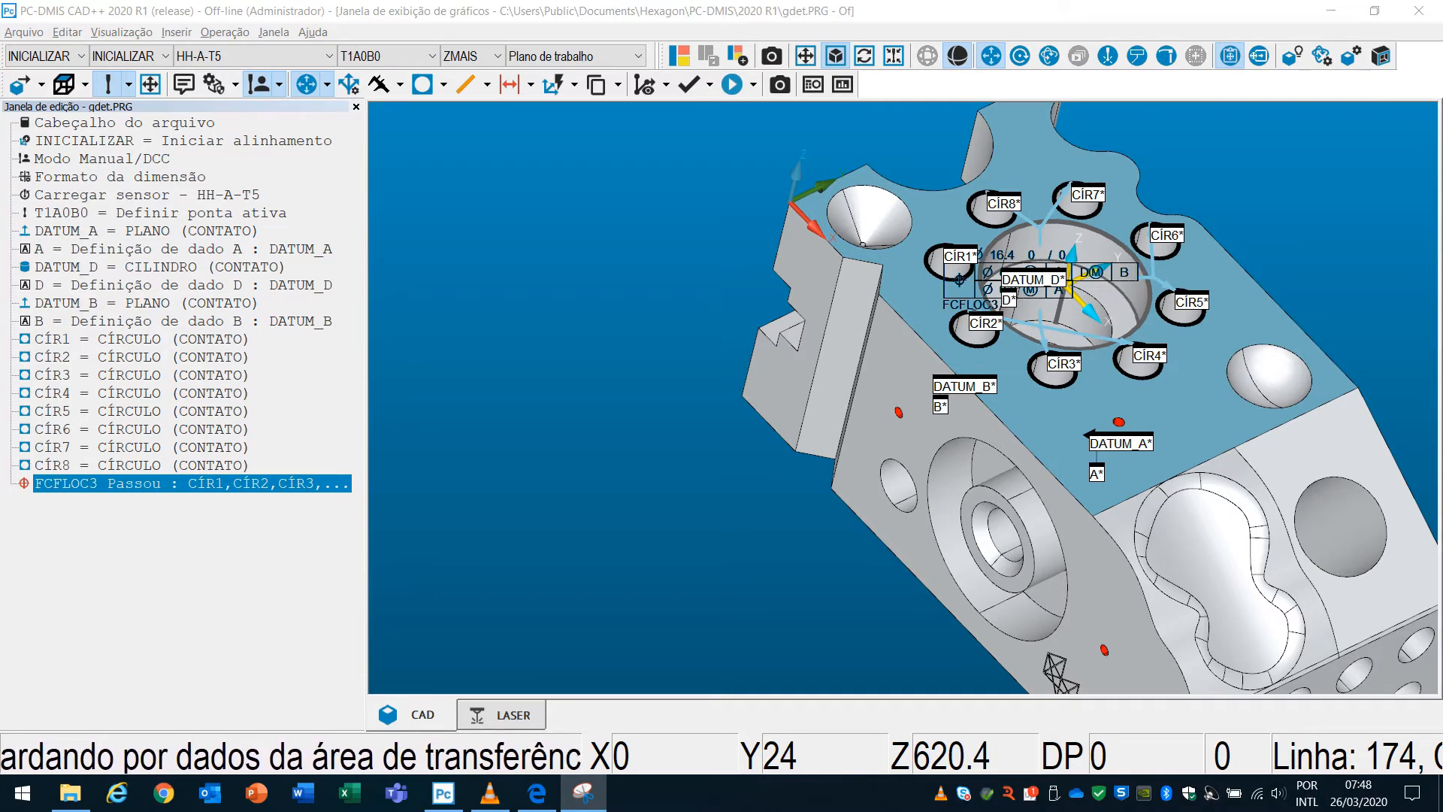
Open the FCFLOC3 position tolerance and compare its feature control frame with the 8X Ø16.4 callout in the drawing PDF in Edge.
click(142, 465)
click(192, 483)
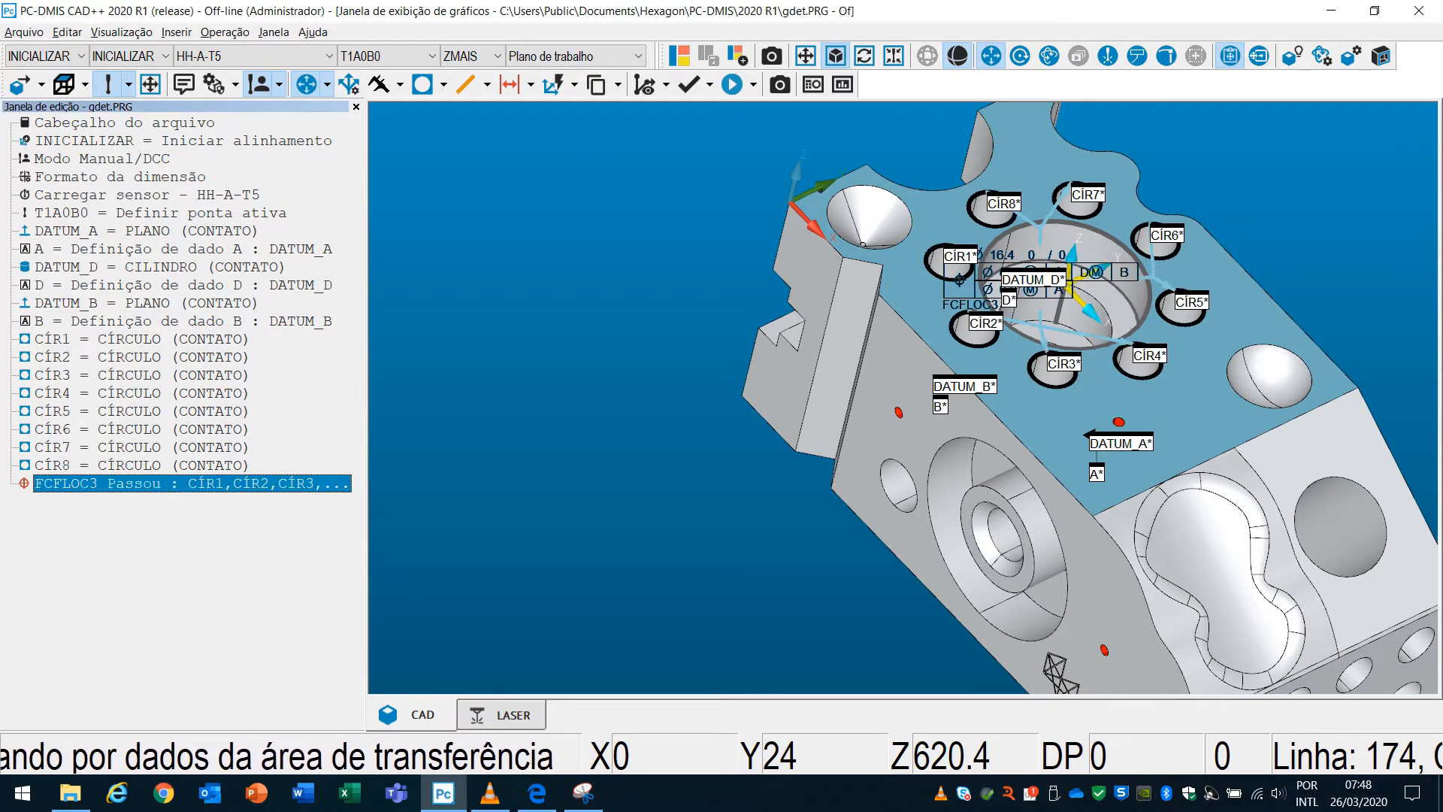
key(F9)
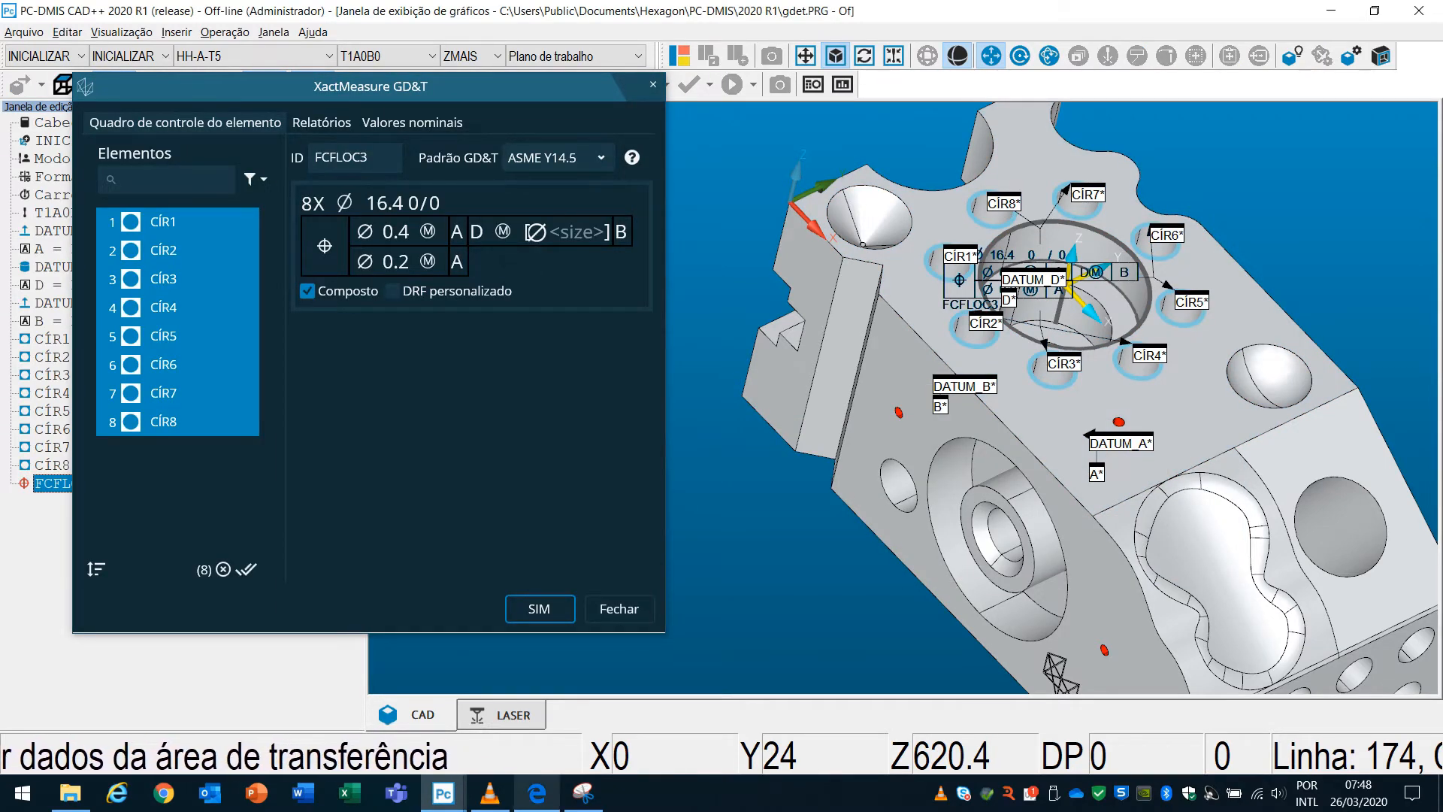
click(537, 793)
drag(451, 20, 1127, 15)
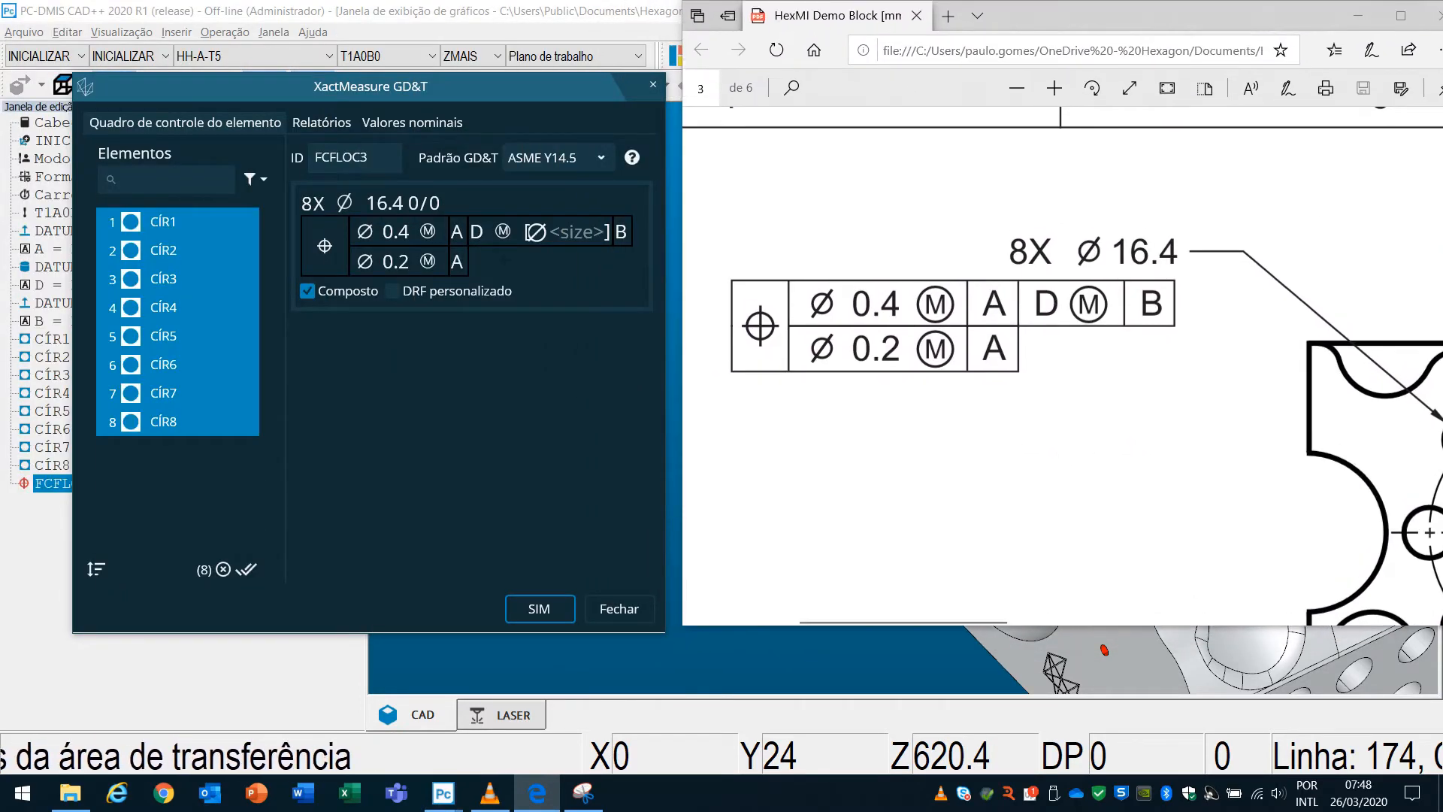
ctrl+scroll(941, 280, down, 1)
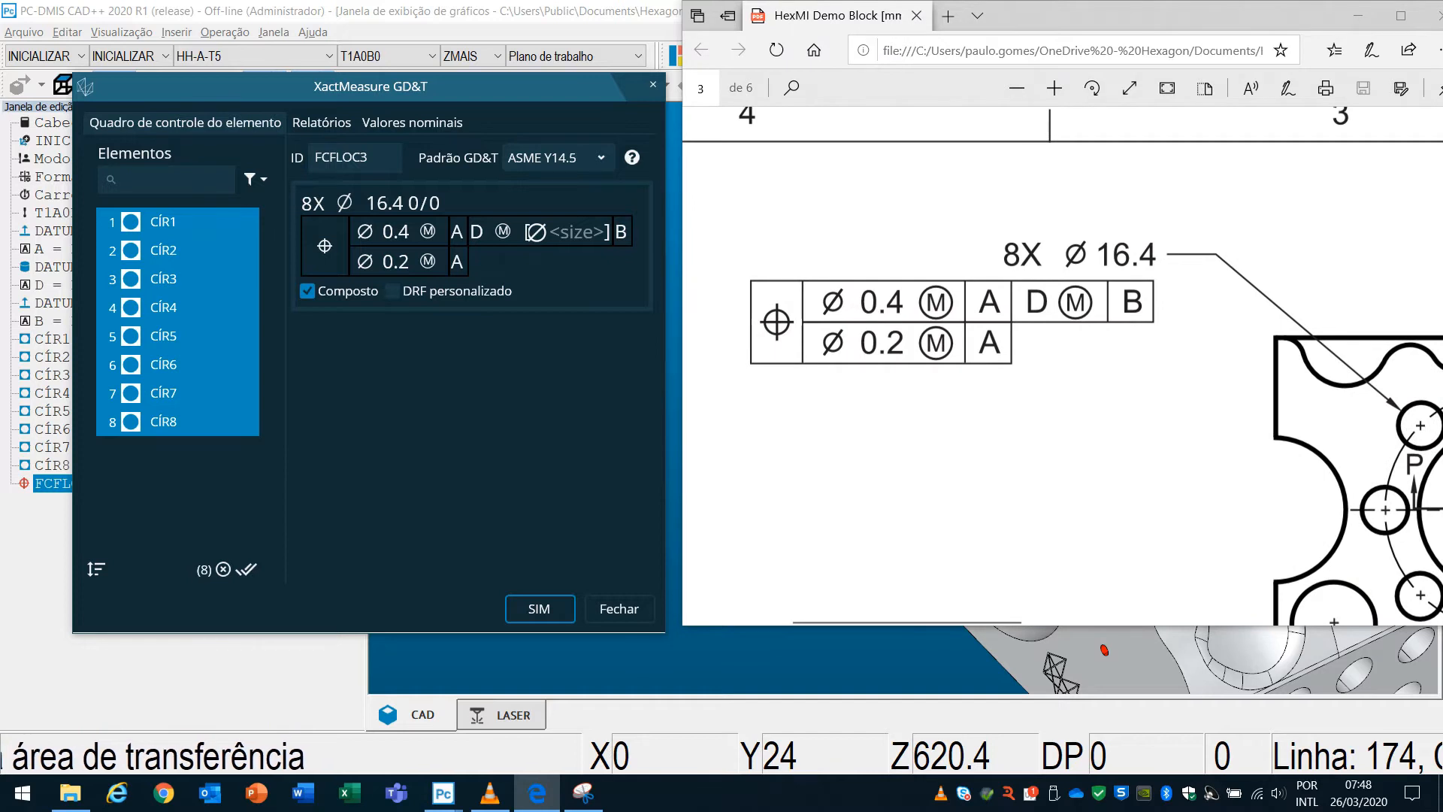
scroll(1062, 365, down, 2)
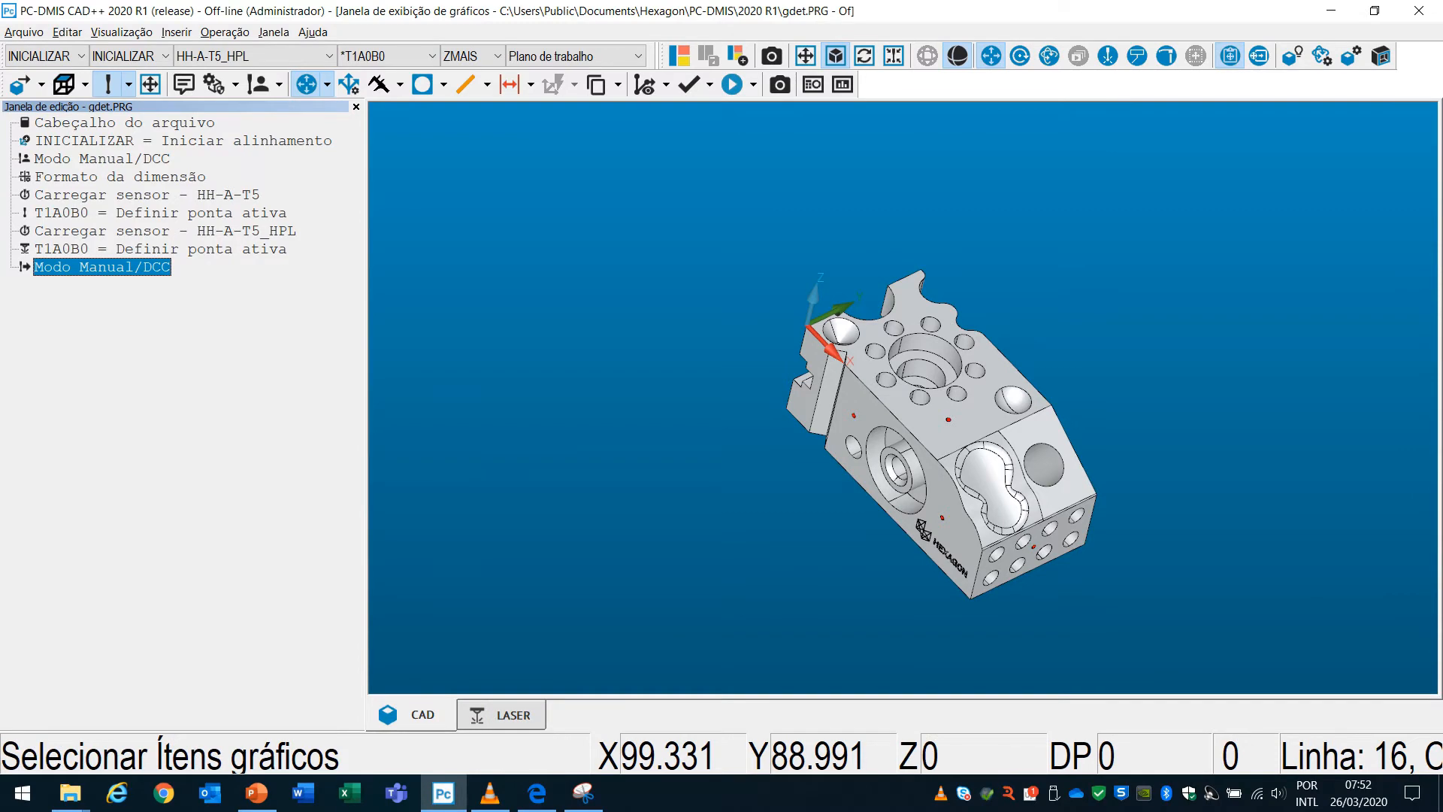
View the laser sensor beside the block in program mode and return to translate mode.
click(1108, 56)
mouse_move(987, 355)
middle_down()
mouse_move(1037, 312)
mouse_move(1071, 331)
mouse_move(968, 359)
mouse_move(979, 367)
middle_up()
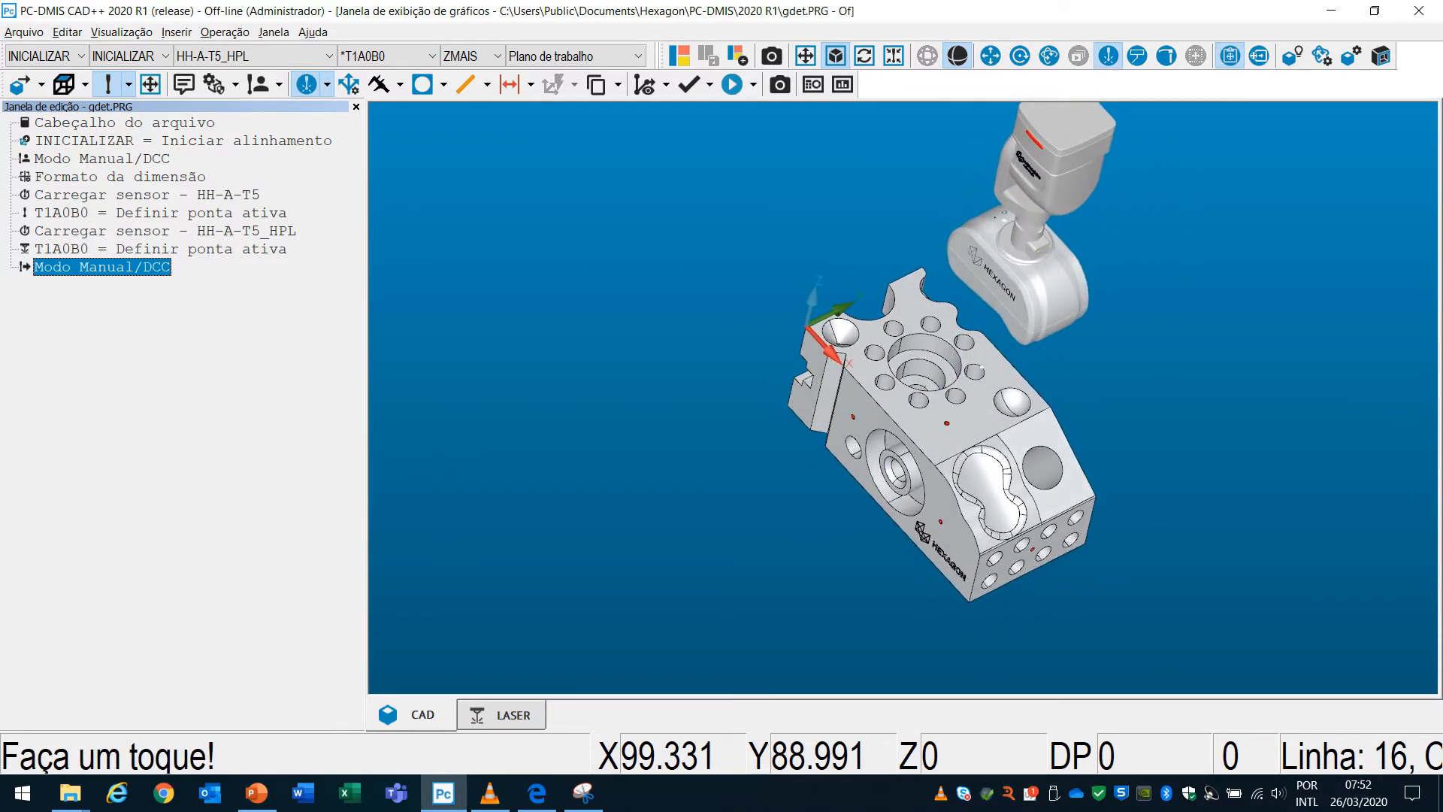
click(991, 56)
Create laser circles as Quick Features on three of the eight small holes around the central bore.
scroll(912, 396, up, 2)
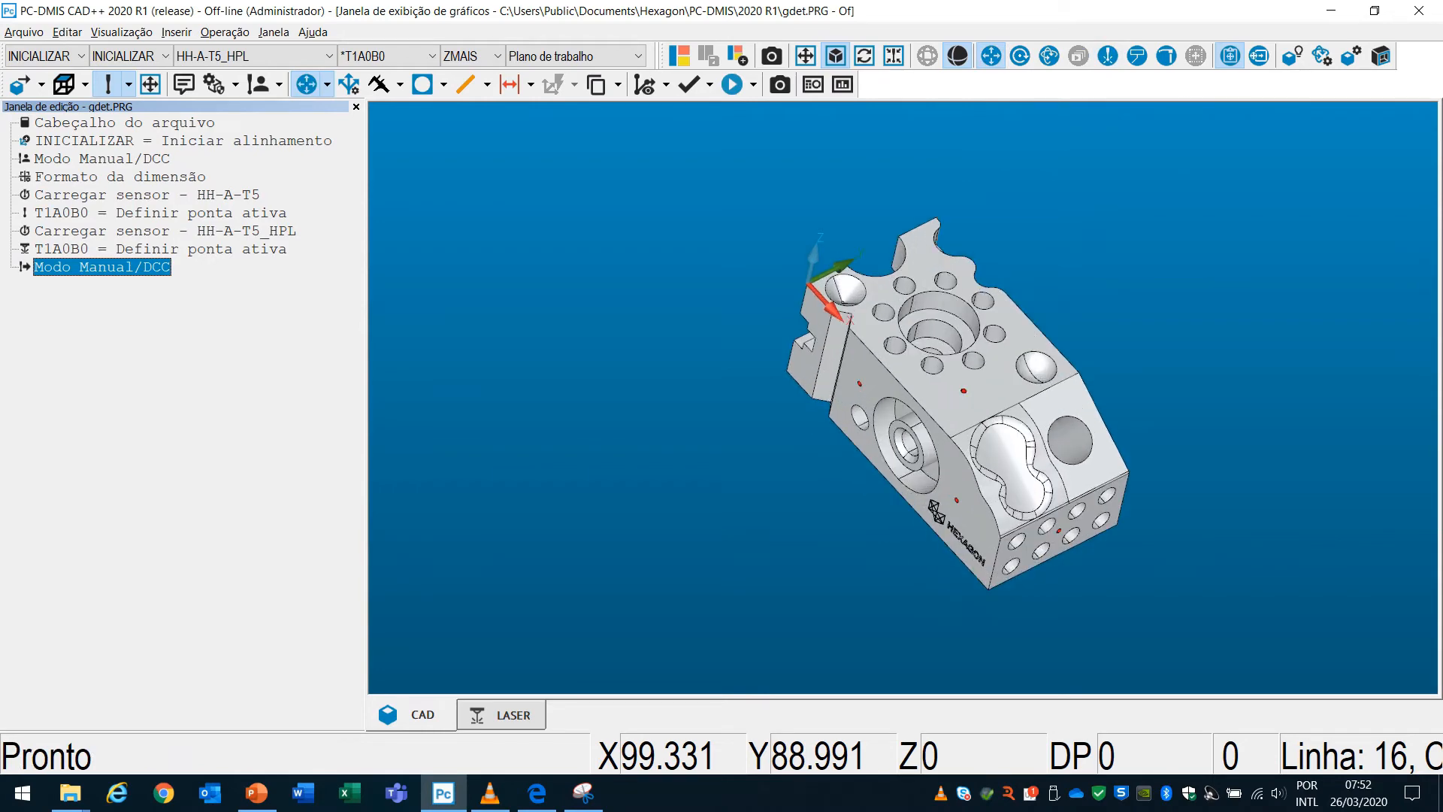
right_drag(912, 396, 1067, 329)
scroll(805, 361, up, 2)
scroll(944, 344, up, 2)
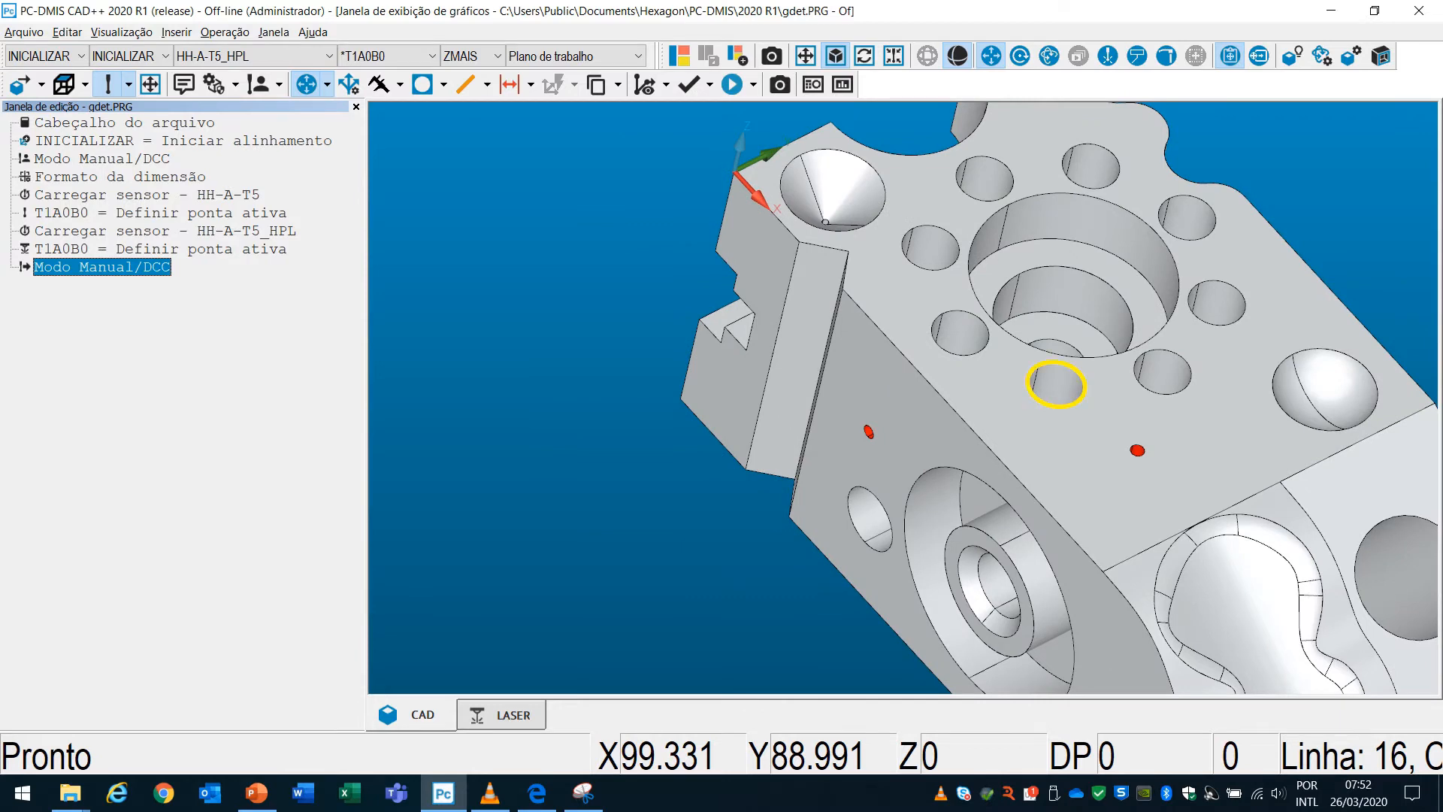
click(1056, 384)
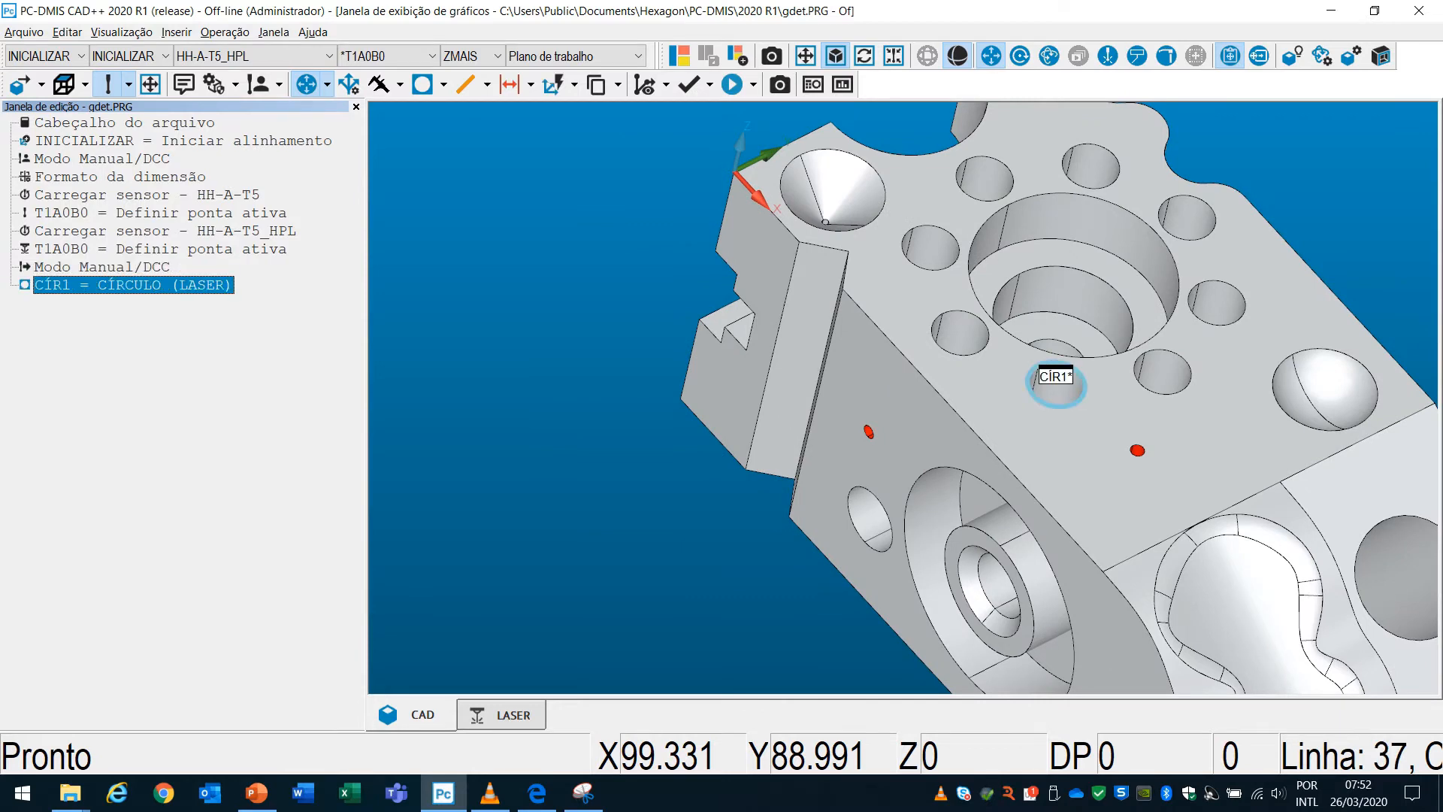
click(985, 179)
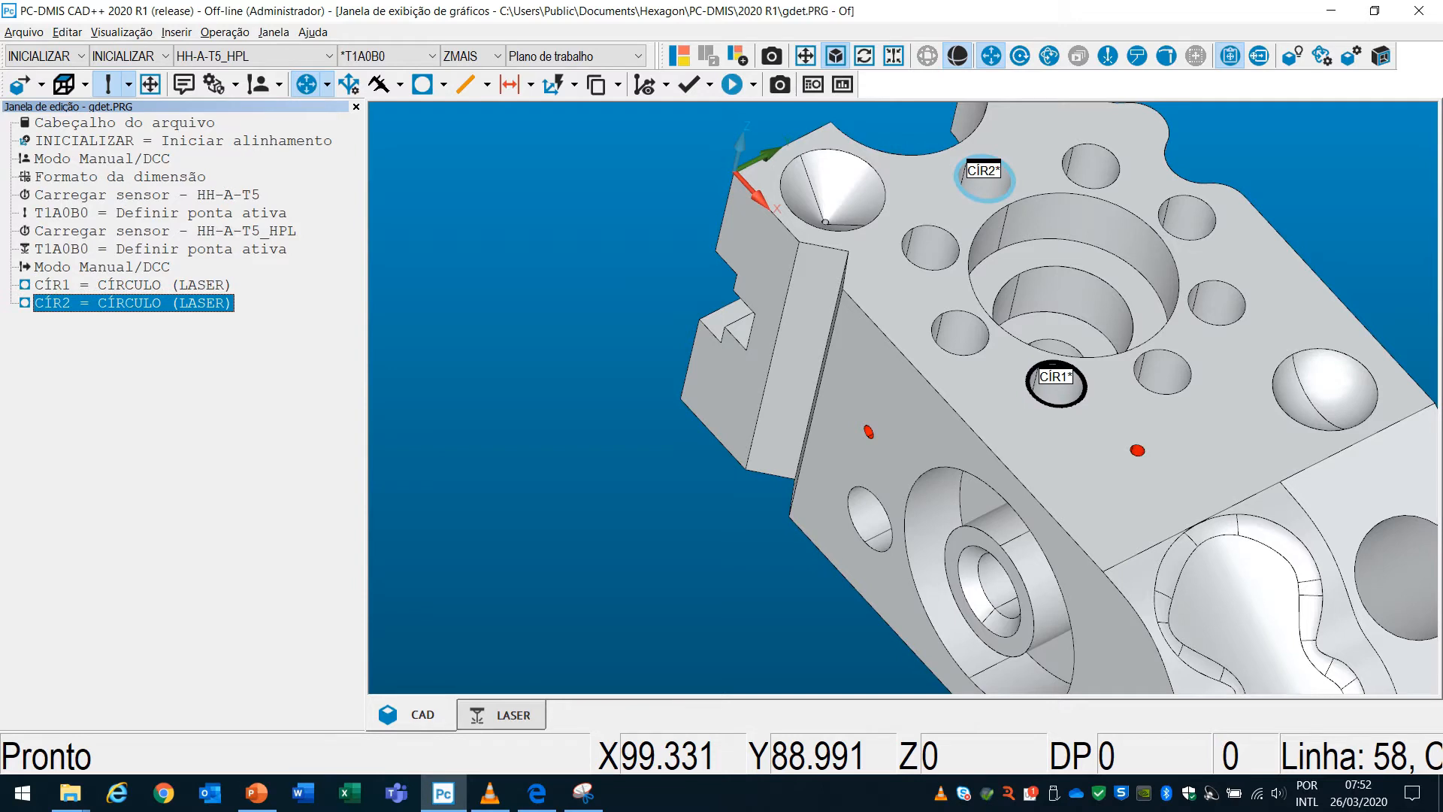
click(1186, 218)
Execute the routine with the three laser circles and hide the feature ID labels in the graphics view.
click(132, 285)
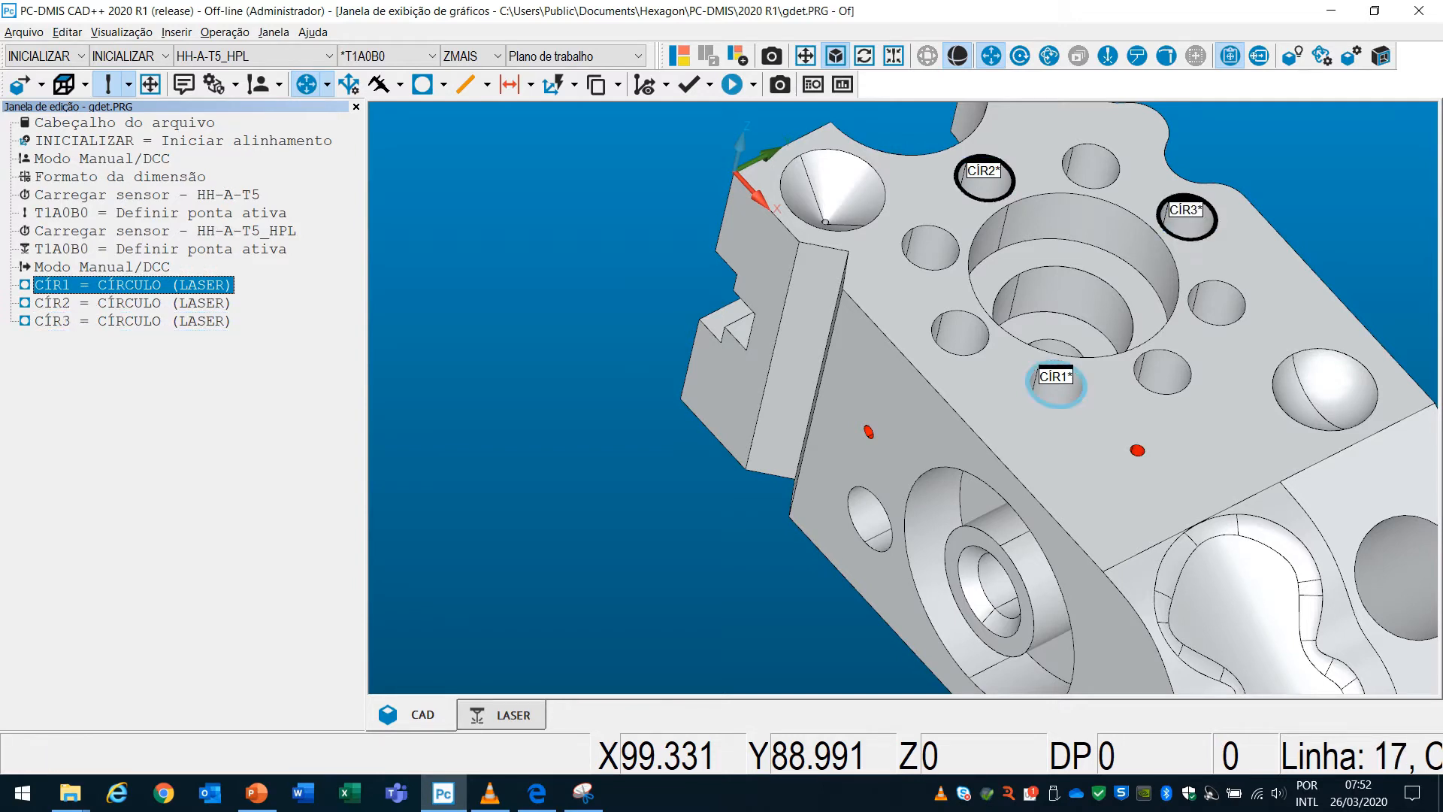
key(ctrl+q)
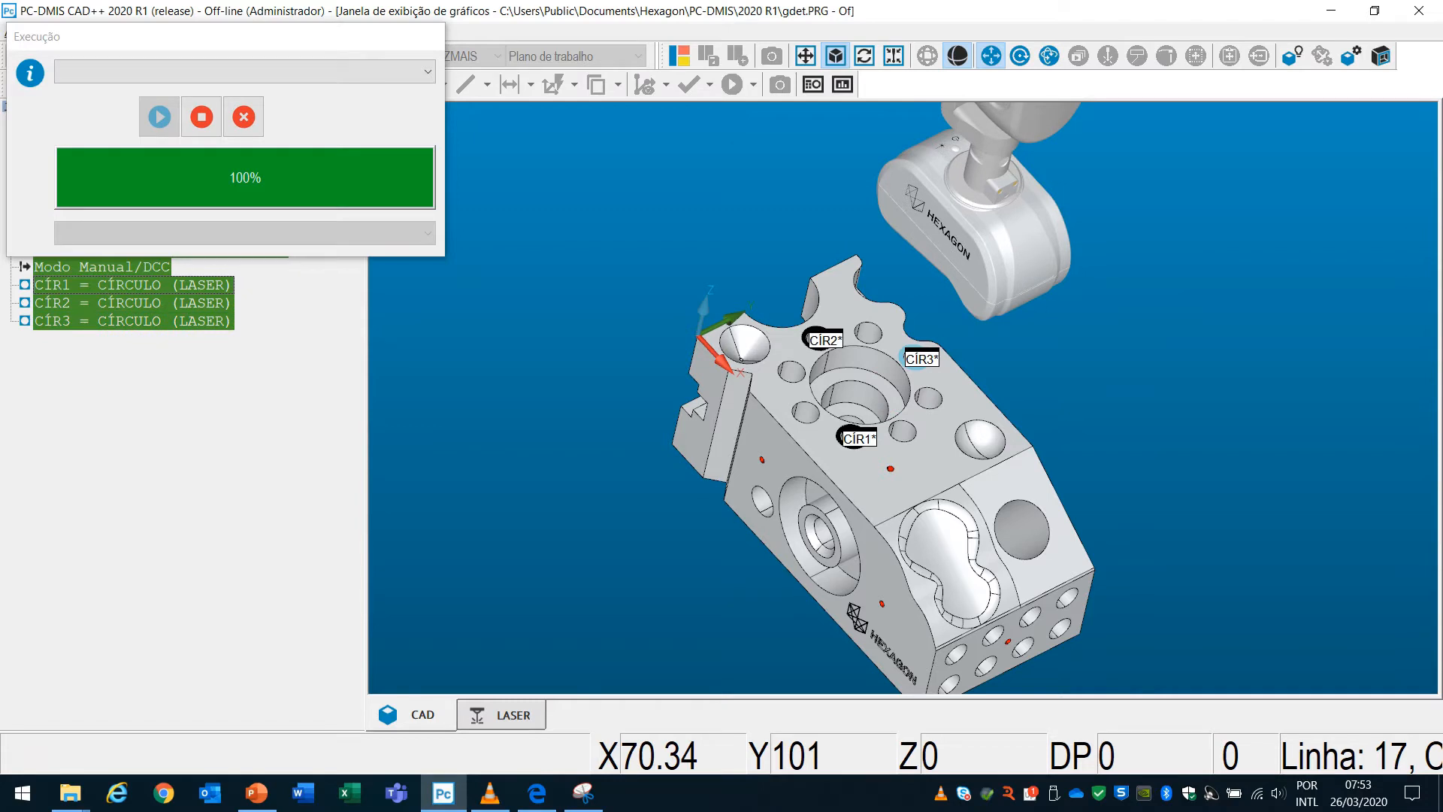
scroll(721, 470, up, 6)
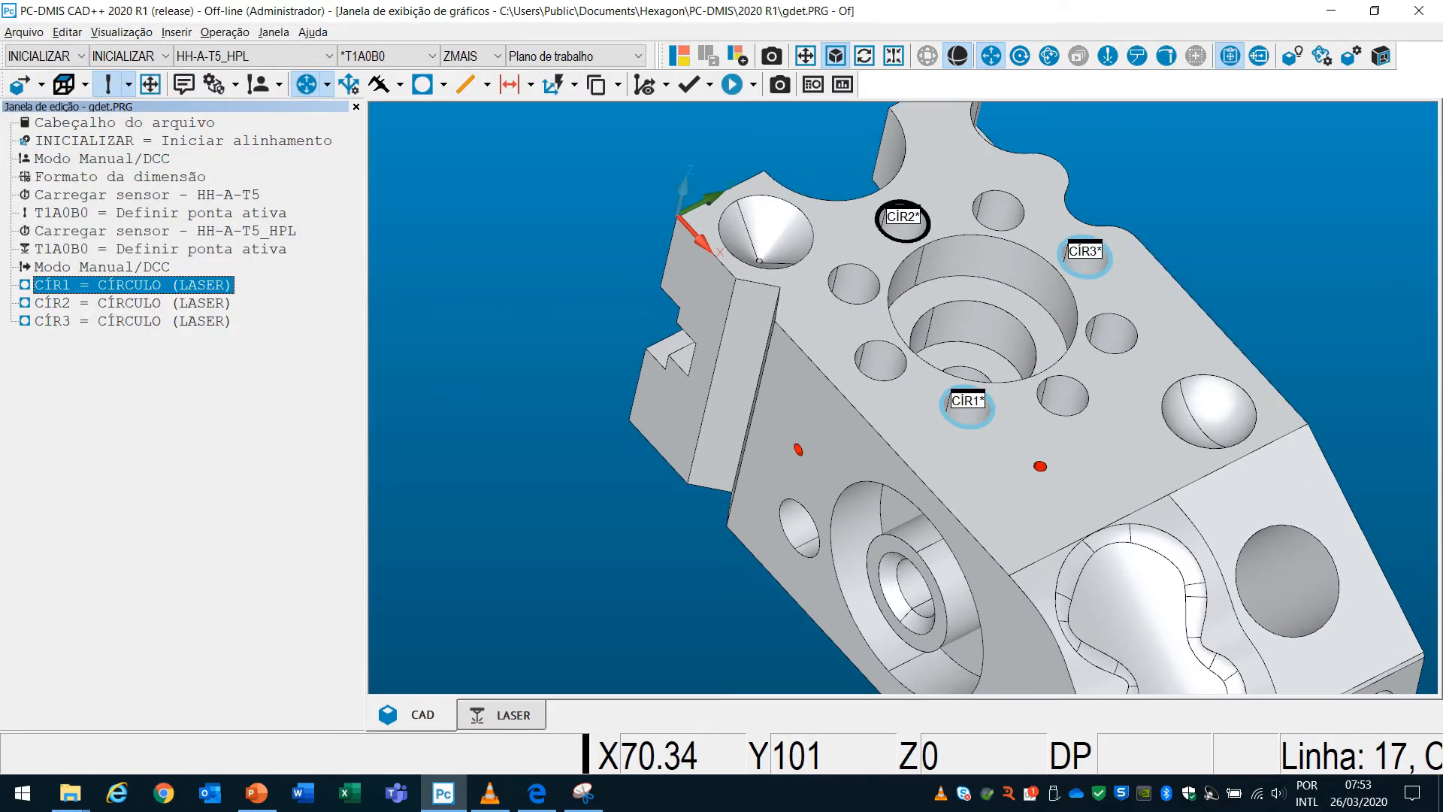
click(129, 85)
click(260, 115)
Start a linear open scan after the third laser circle to measure the sloped face with the curved pocket.
scroll(945, 387, down, 4)
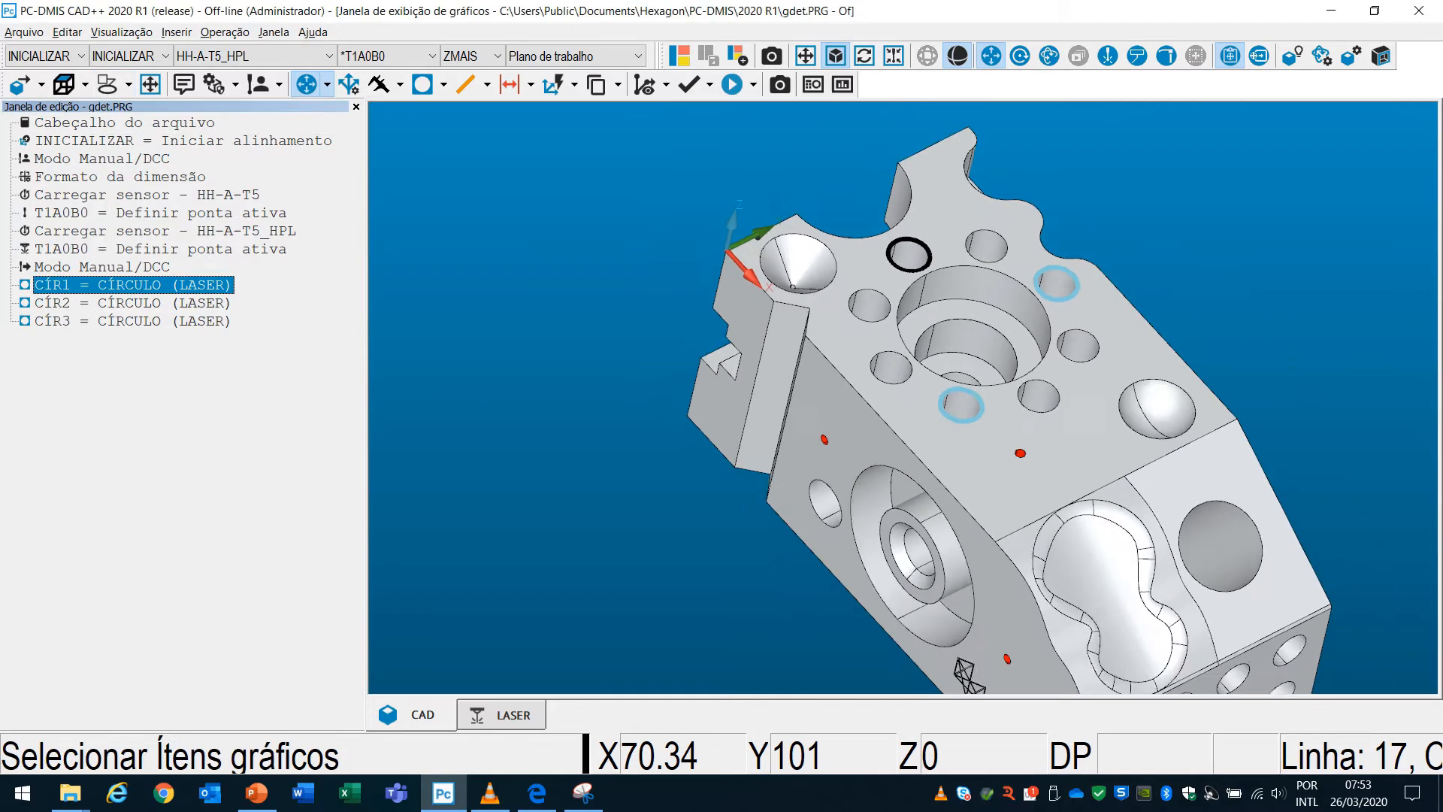
right_drag(948, 383, 998, 360)
middle_drag(948, 348, 929, 339)
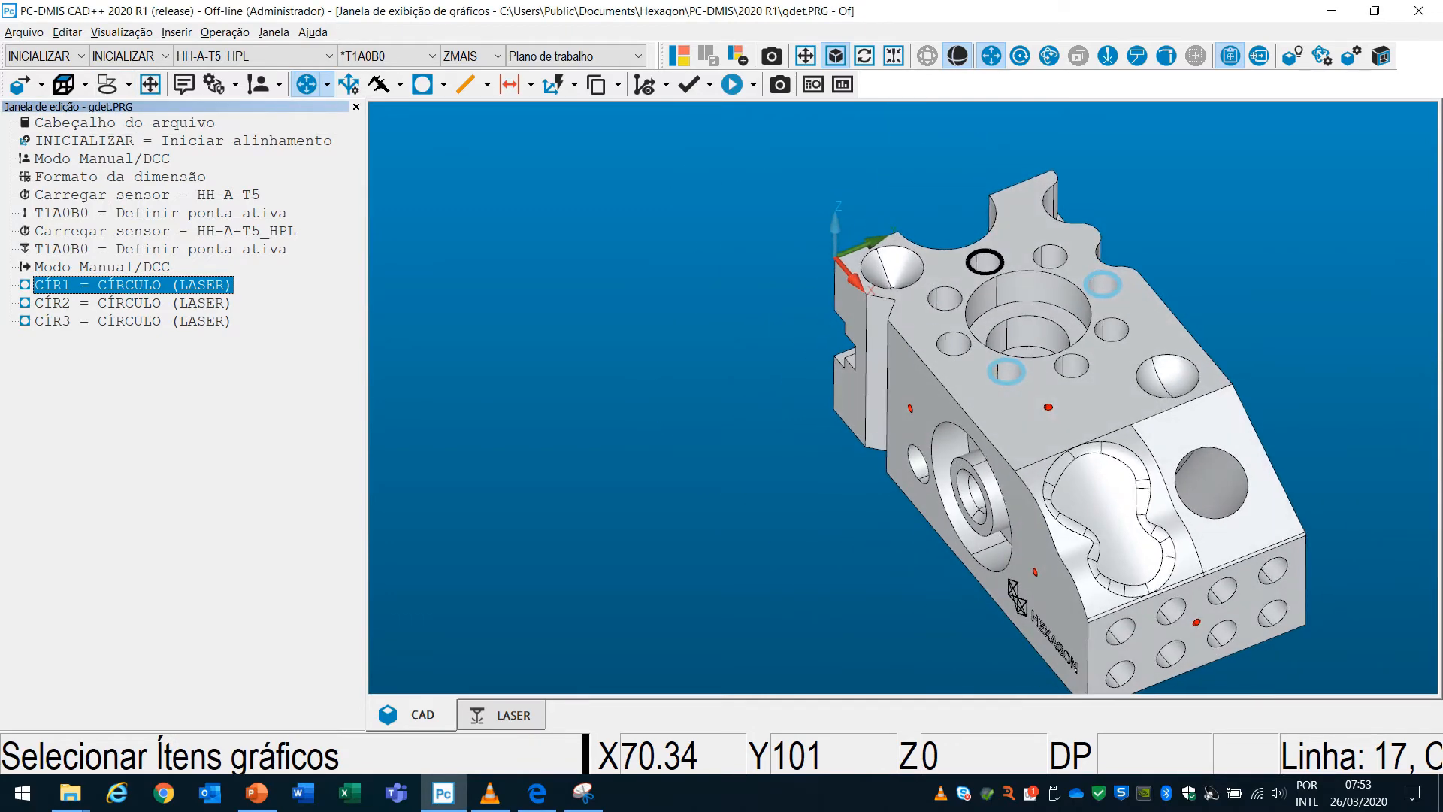
right_drag(1106, 562, 831, 472)
scroll(831, 471, up, 6)
middle_drag(831, 470, 853, 490)
scroll(852, 490, up, 1)
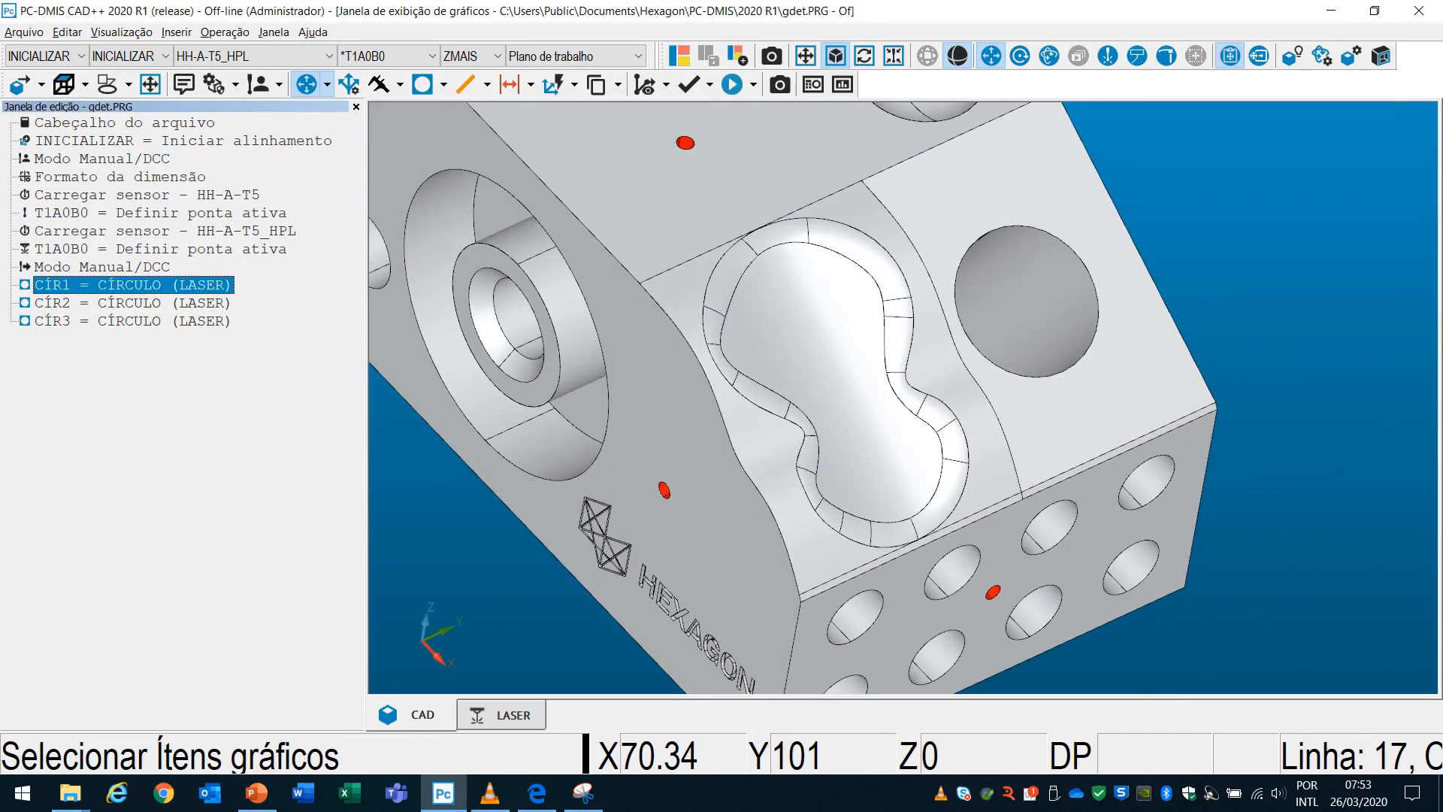
right_drag(853, 490, 943, 469)
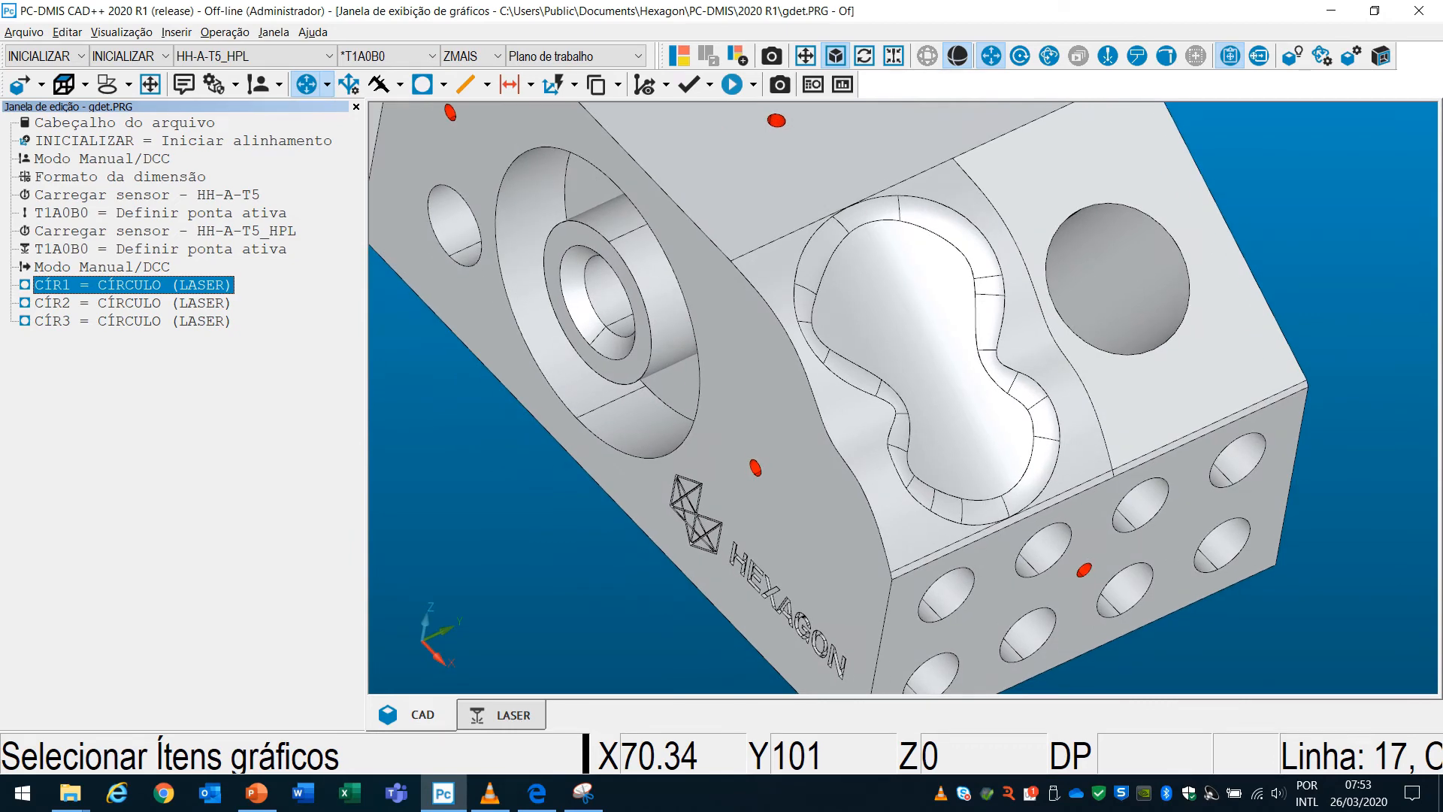
click(139, 321)
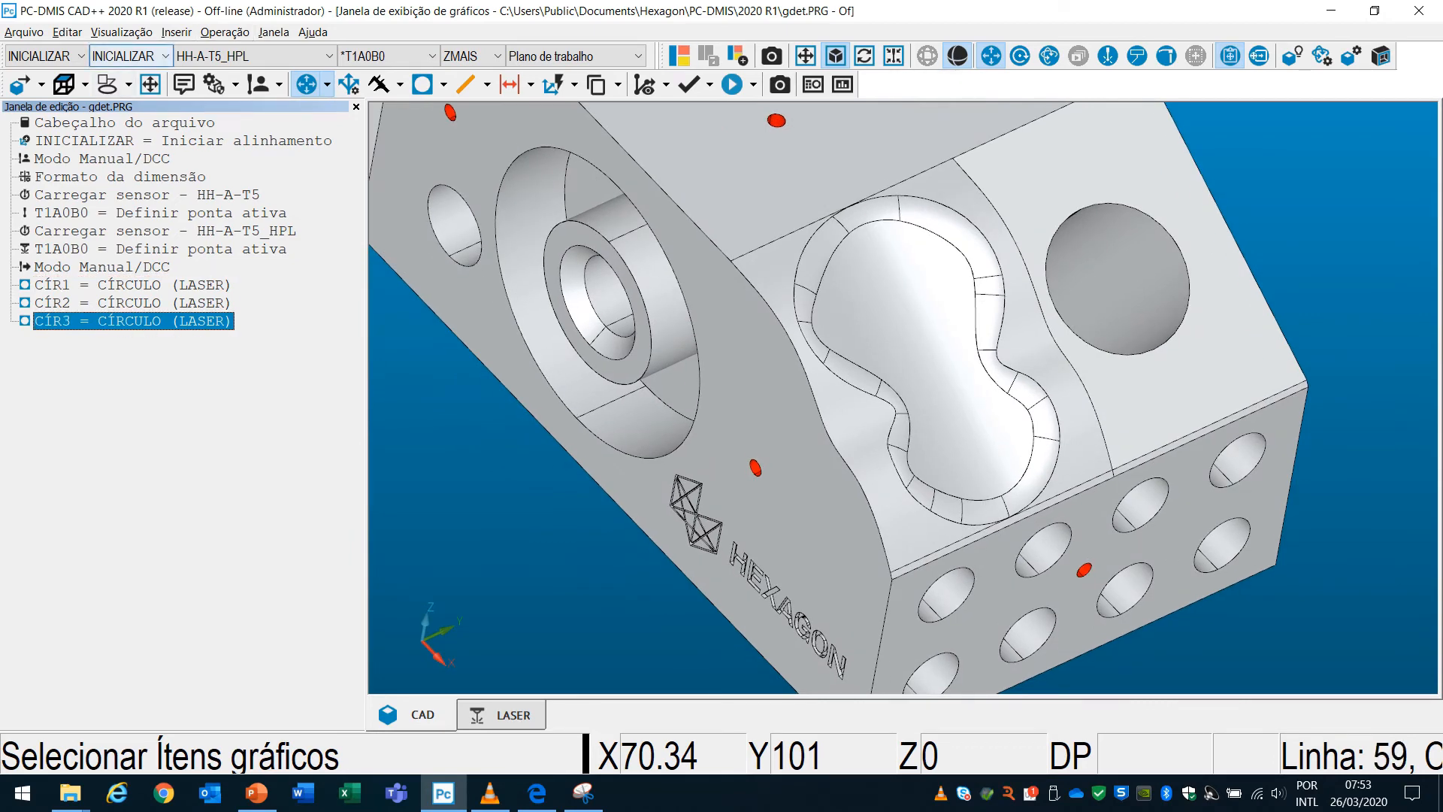
click(177, 31)
mouse_move(241, 184)
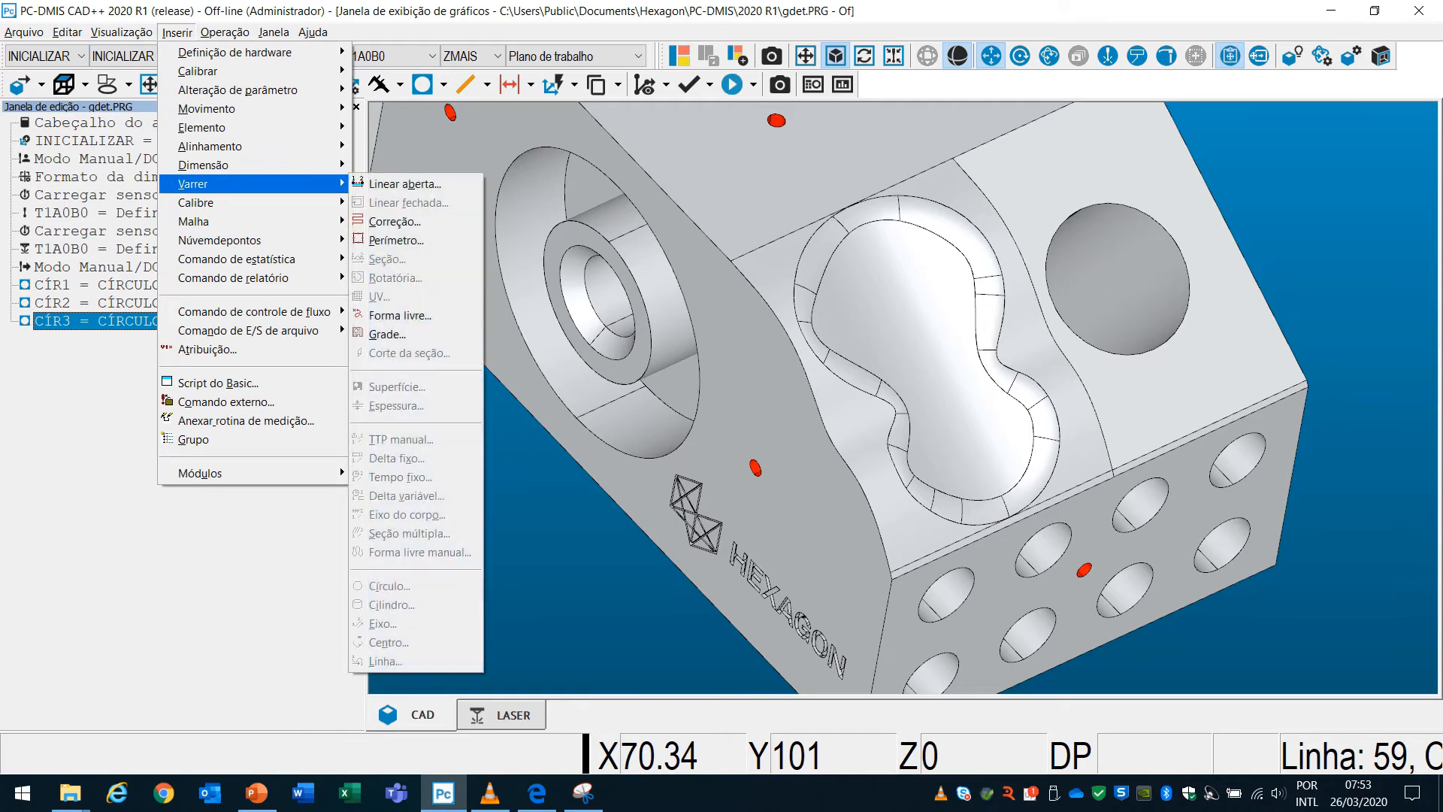
click(404, 184)
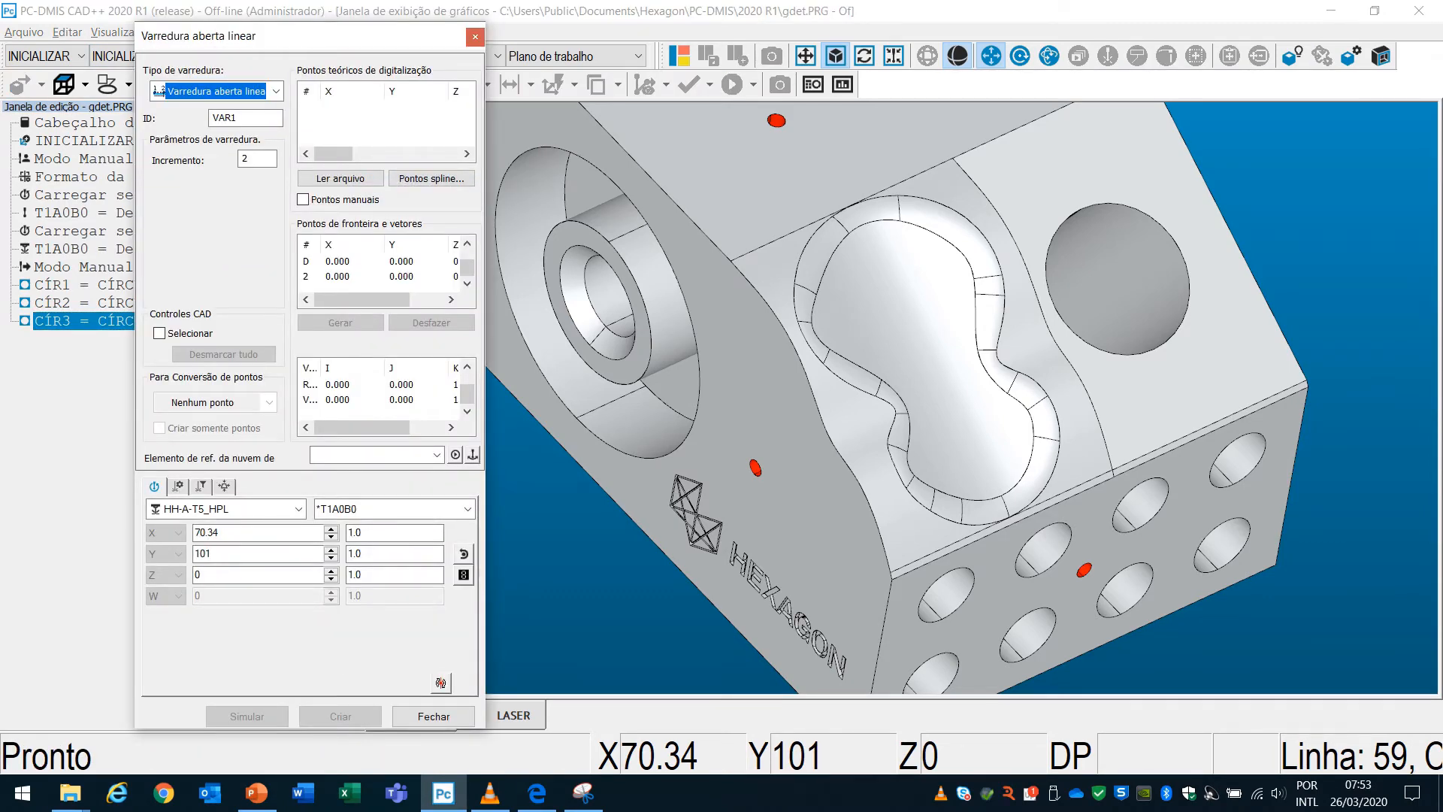
Define the scan's start and end points at opposite ends of the curved pocket floor and calculate a line-type spline path.
click(870, 234)
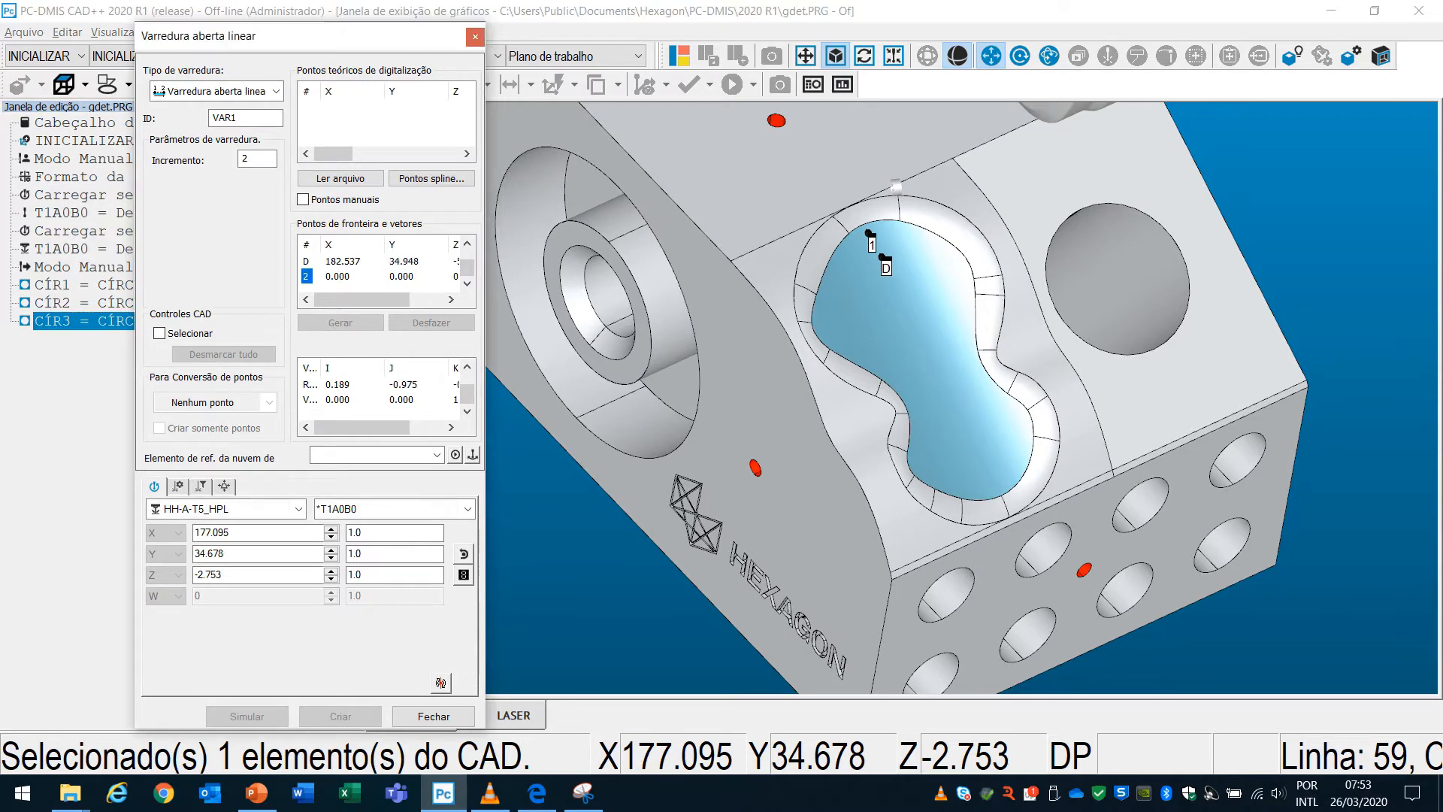
click(999, 487)
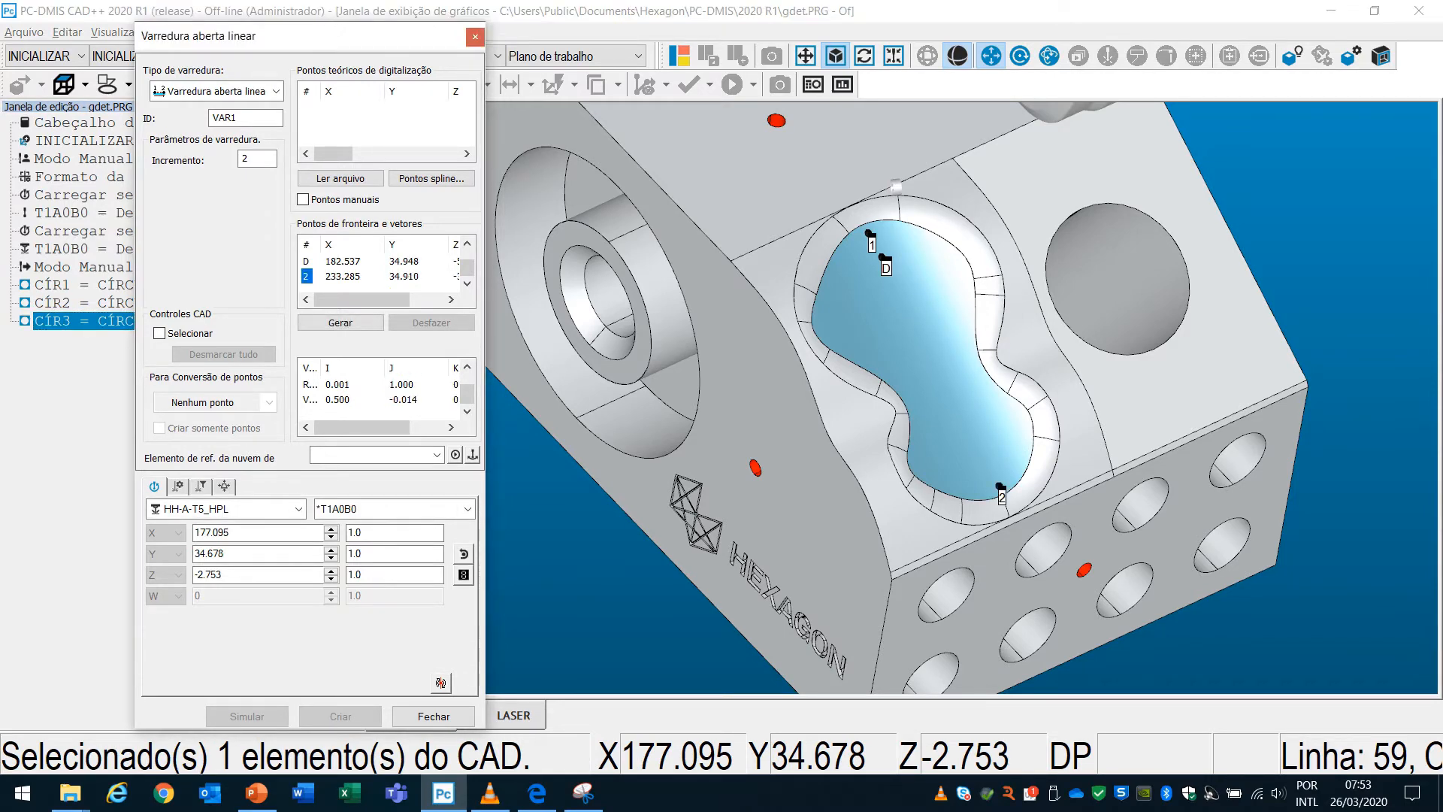
click(430, 178)
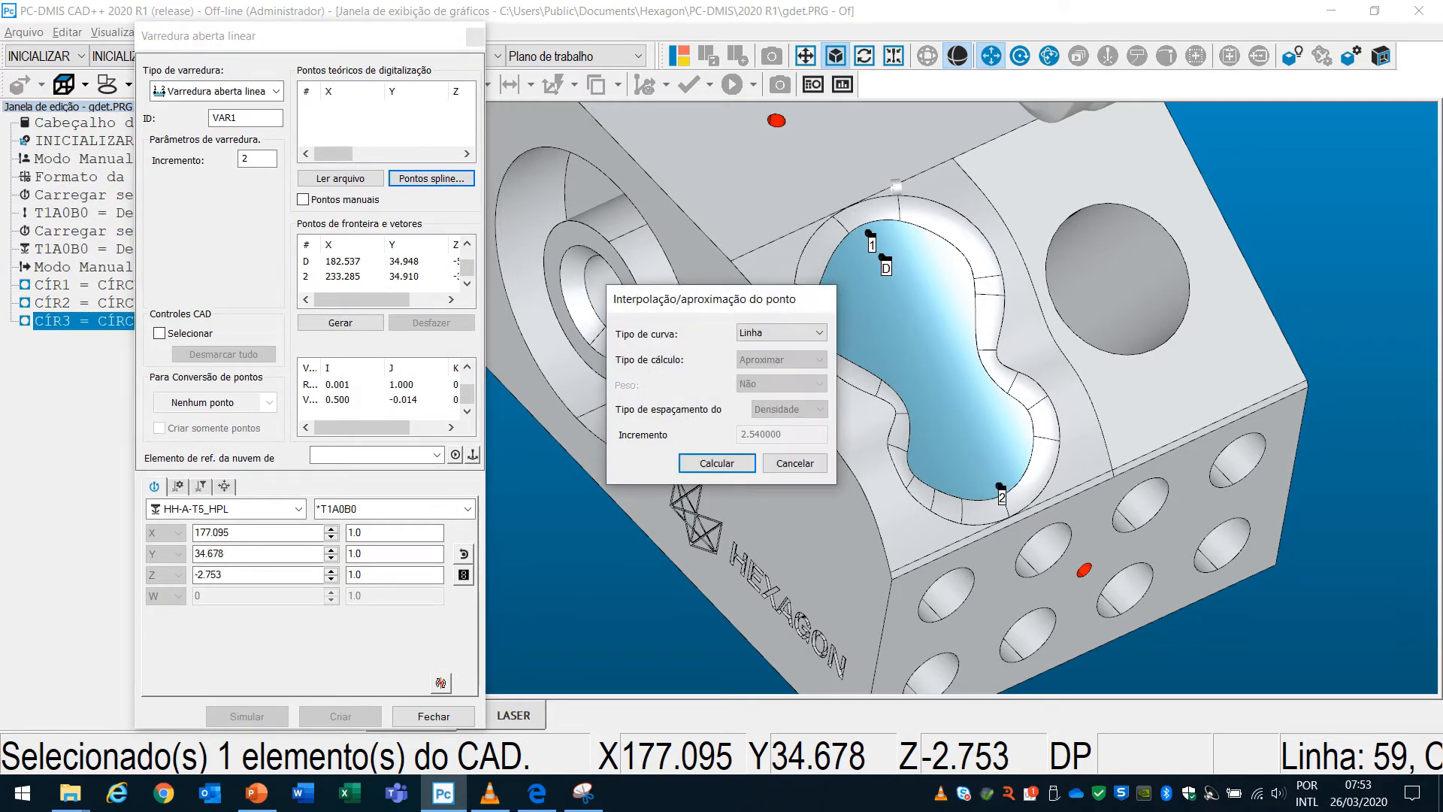
click(717, 463)
Assign COP1 as the scan's reference point cloud and simulate the laser scan over the pocket.
click(372, 455)
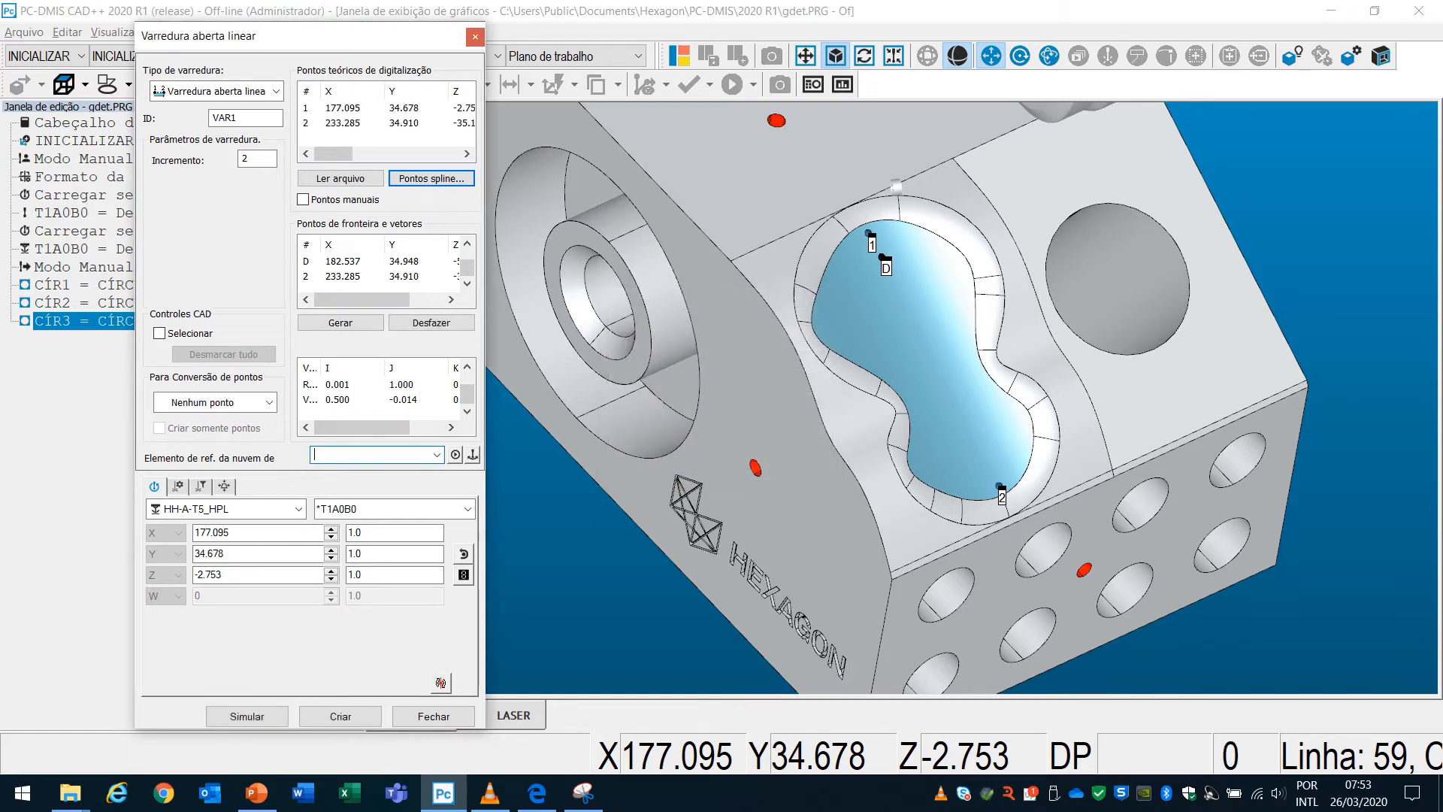
text(cop1)
click(246, 715)
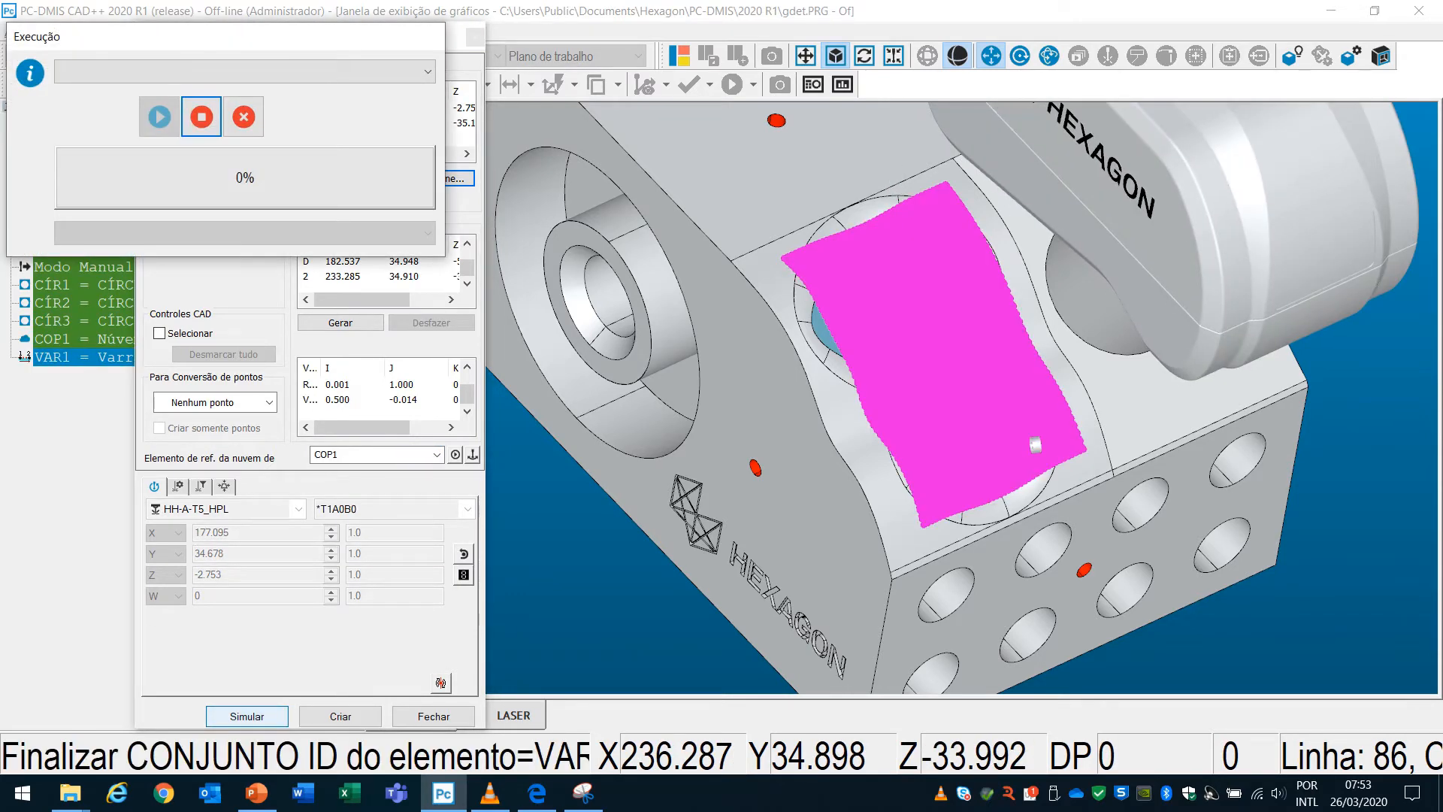
scroll(962, 431, down, 4)
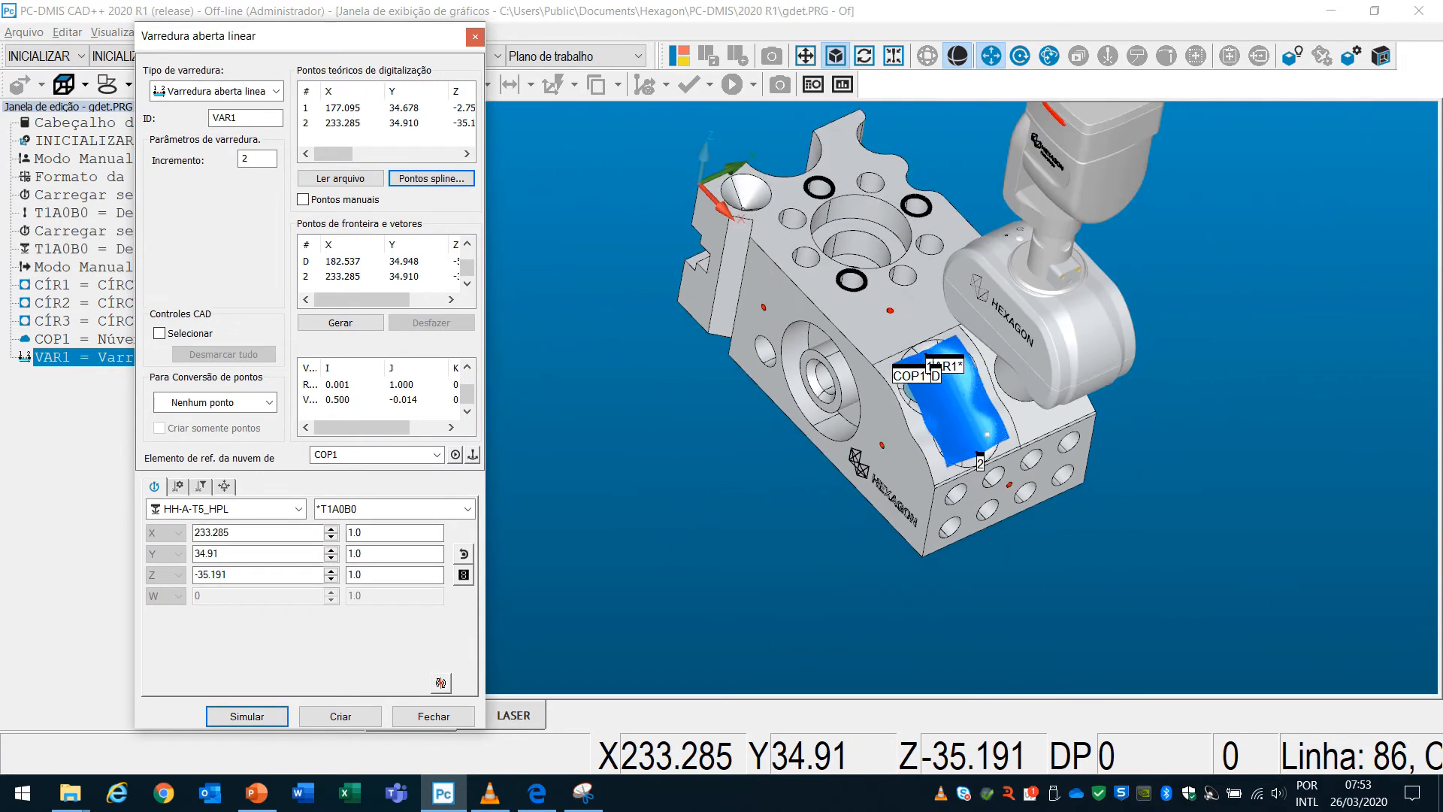
scroll(948, 382, up, 3)
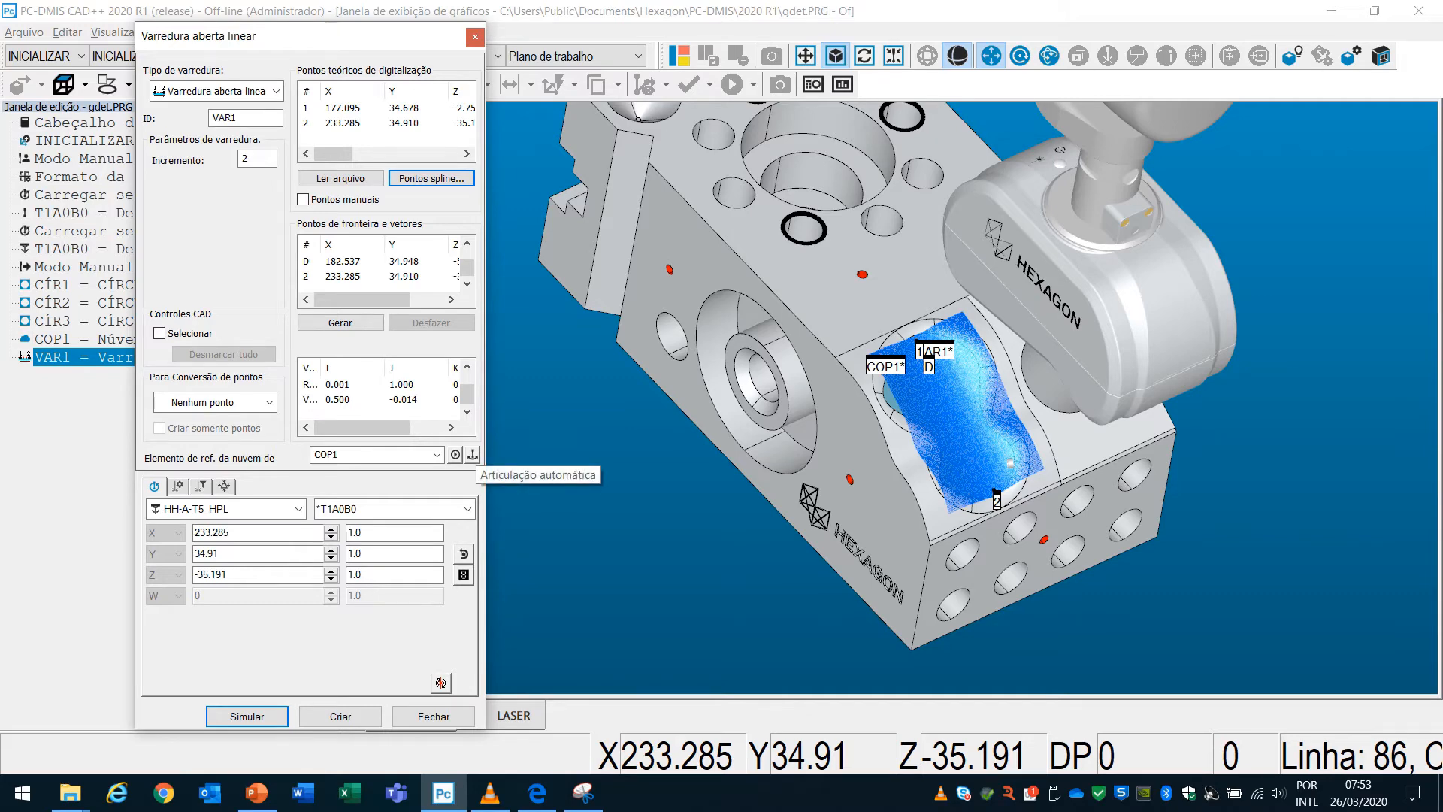
scroll(1010, 463, down, 2)
middle_drag(1009, 462, 907, 251)
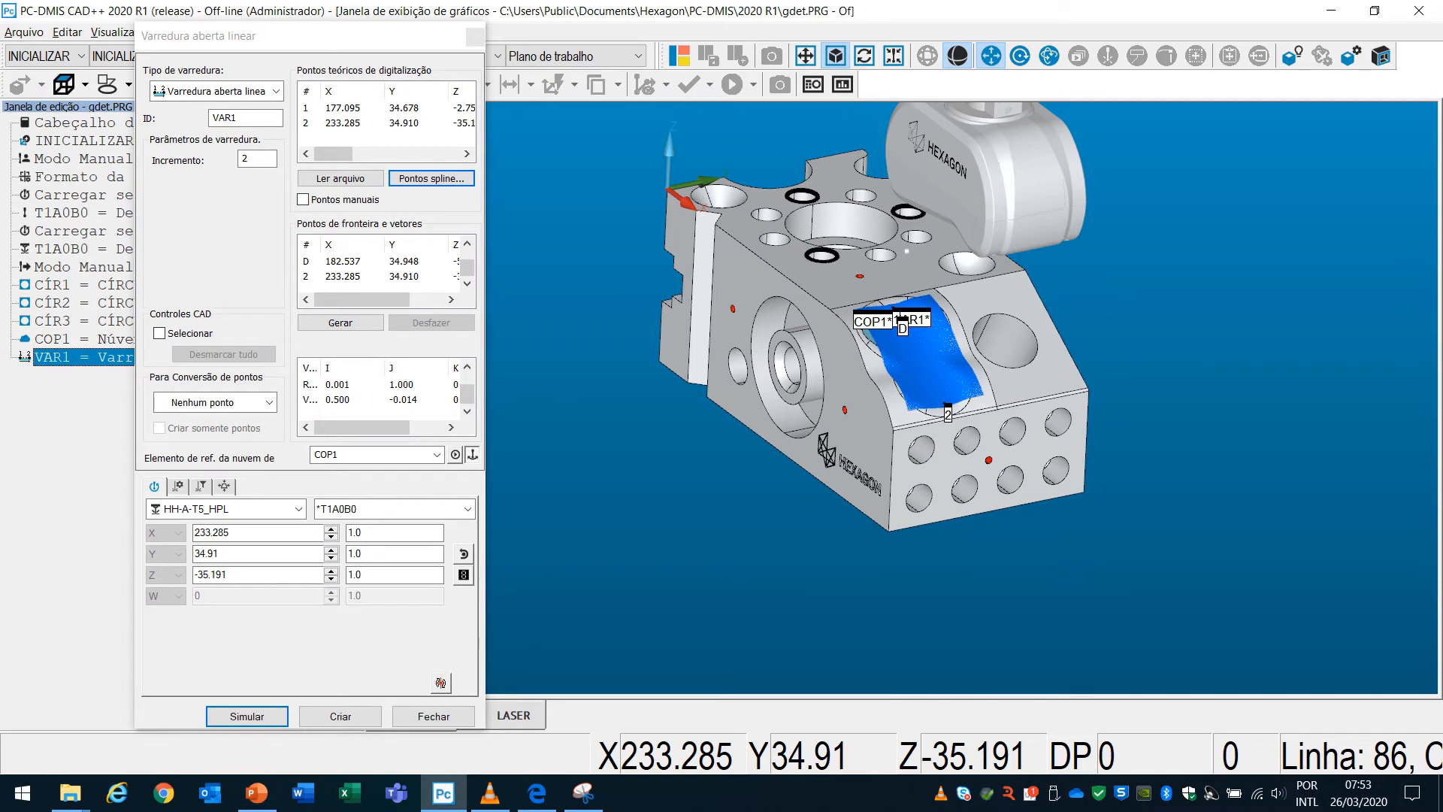
Create the linear open scan and hide the CAD surfaces to inspect the scanned point cloud alone.
click(341, 715)
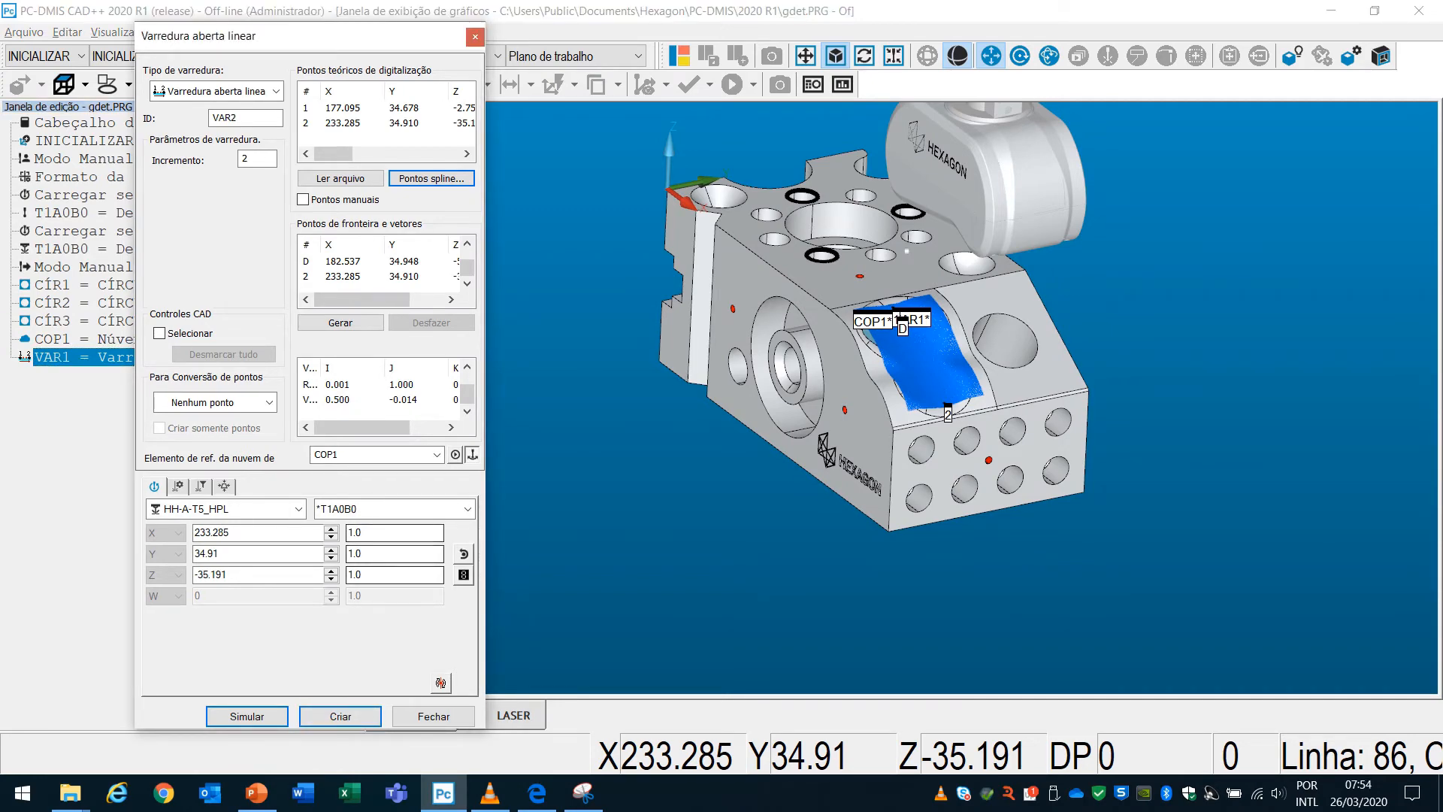
click(434, 716)
scroll(933, 419, up, 3)
scroll(872, 311, up, 4)
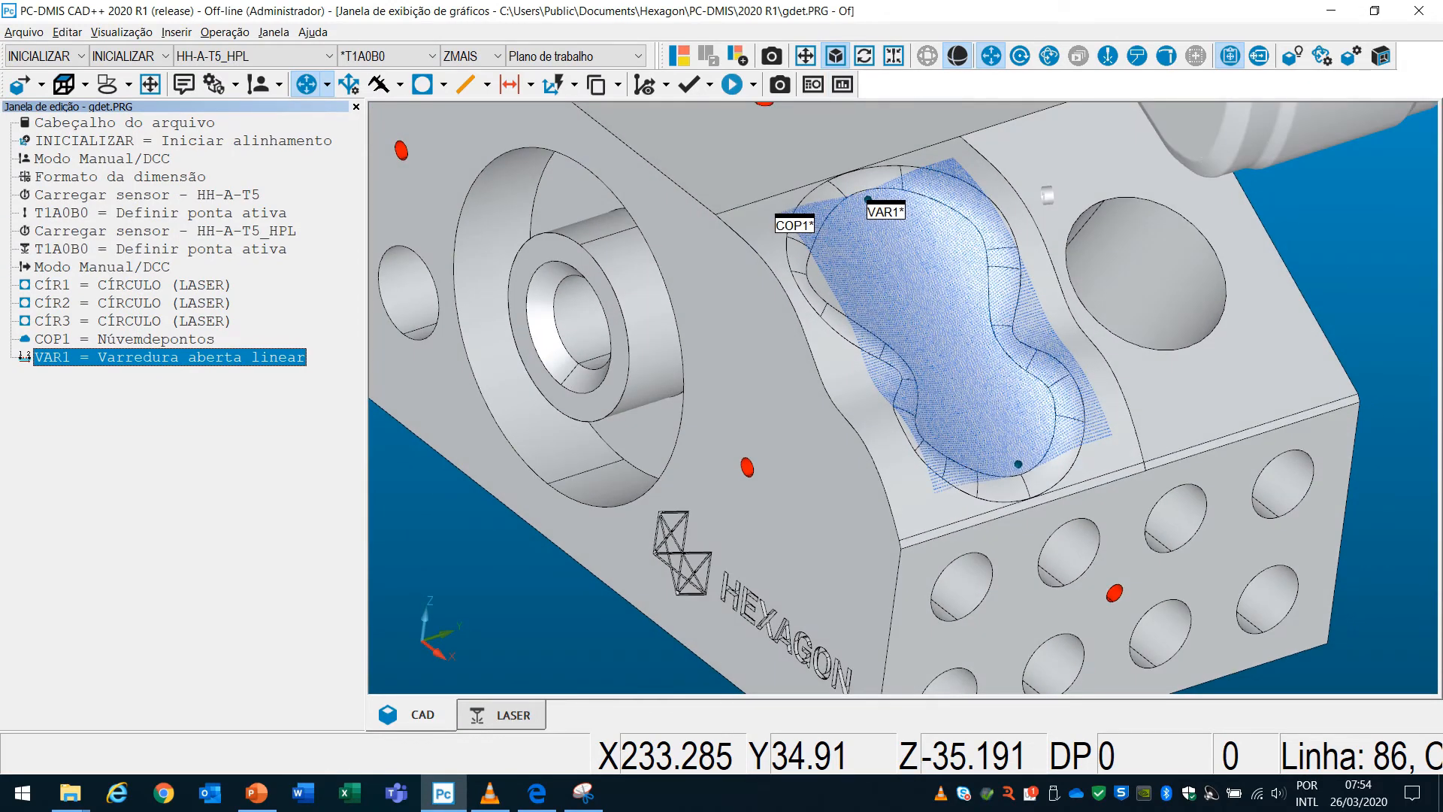
click(835, 56)
mouse_move(943, 288)
middle_down()
mouse_move(823, 278)
mouse_move(909, 272)
mouse_move(931, 316)
mouse_move(898, 297)
mouse_move(949, 282)
mouse_move(890, 278)
middle_up()
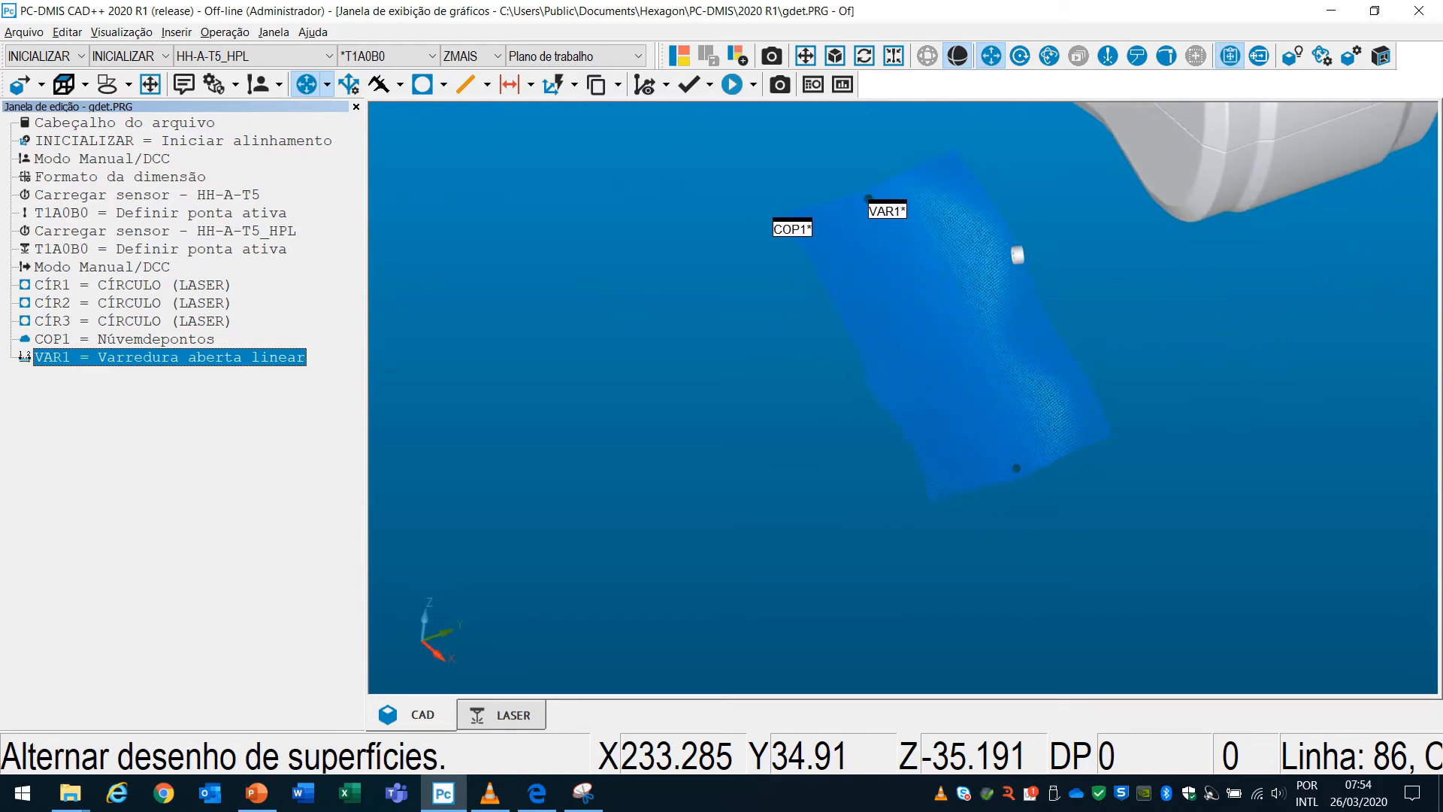
scroll(879, 382, down, 2)
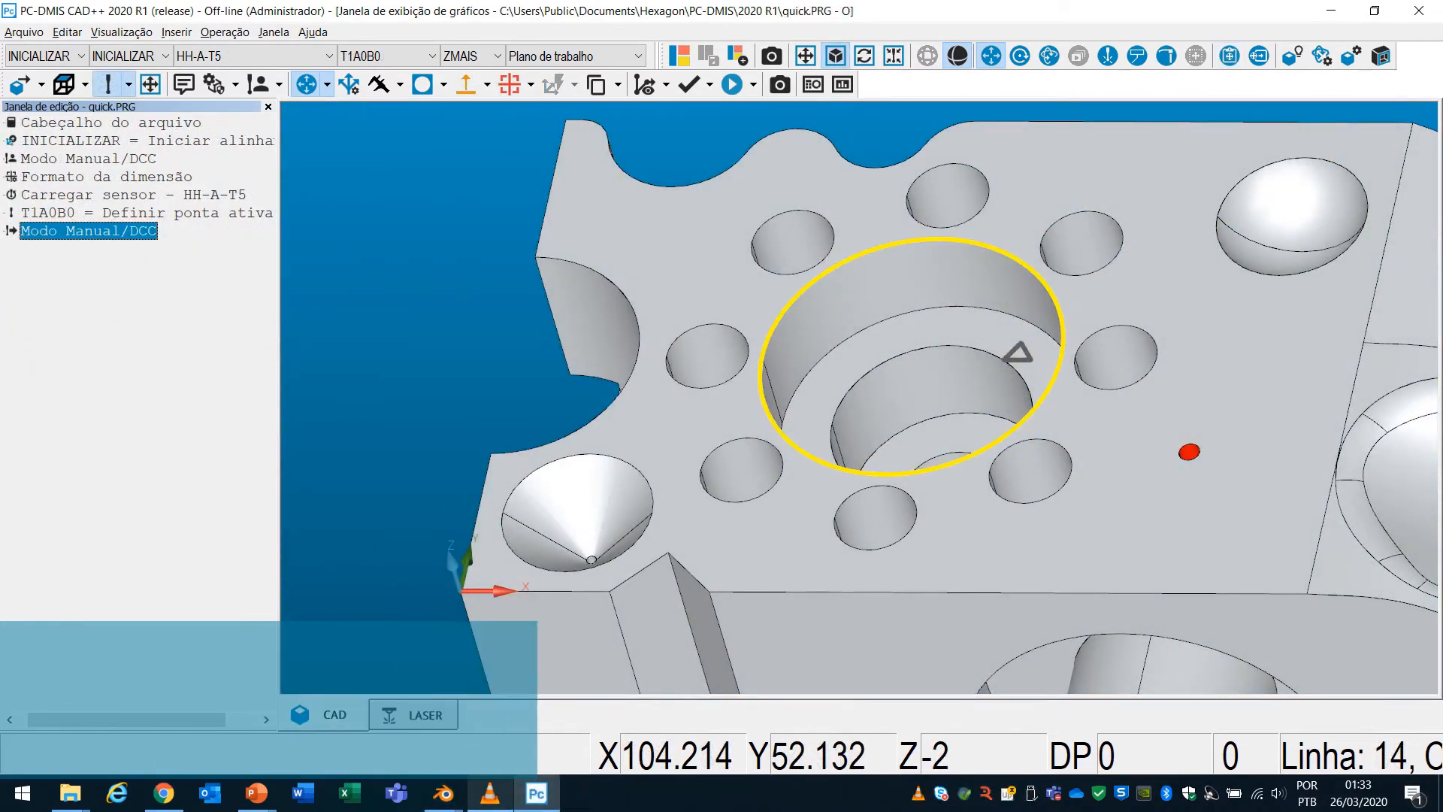
Create a contact circle as a Quick Feature on the central bore's upper edge with 20 hits.
shift+click(1019, 352)
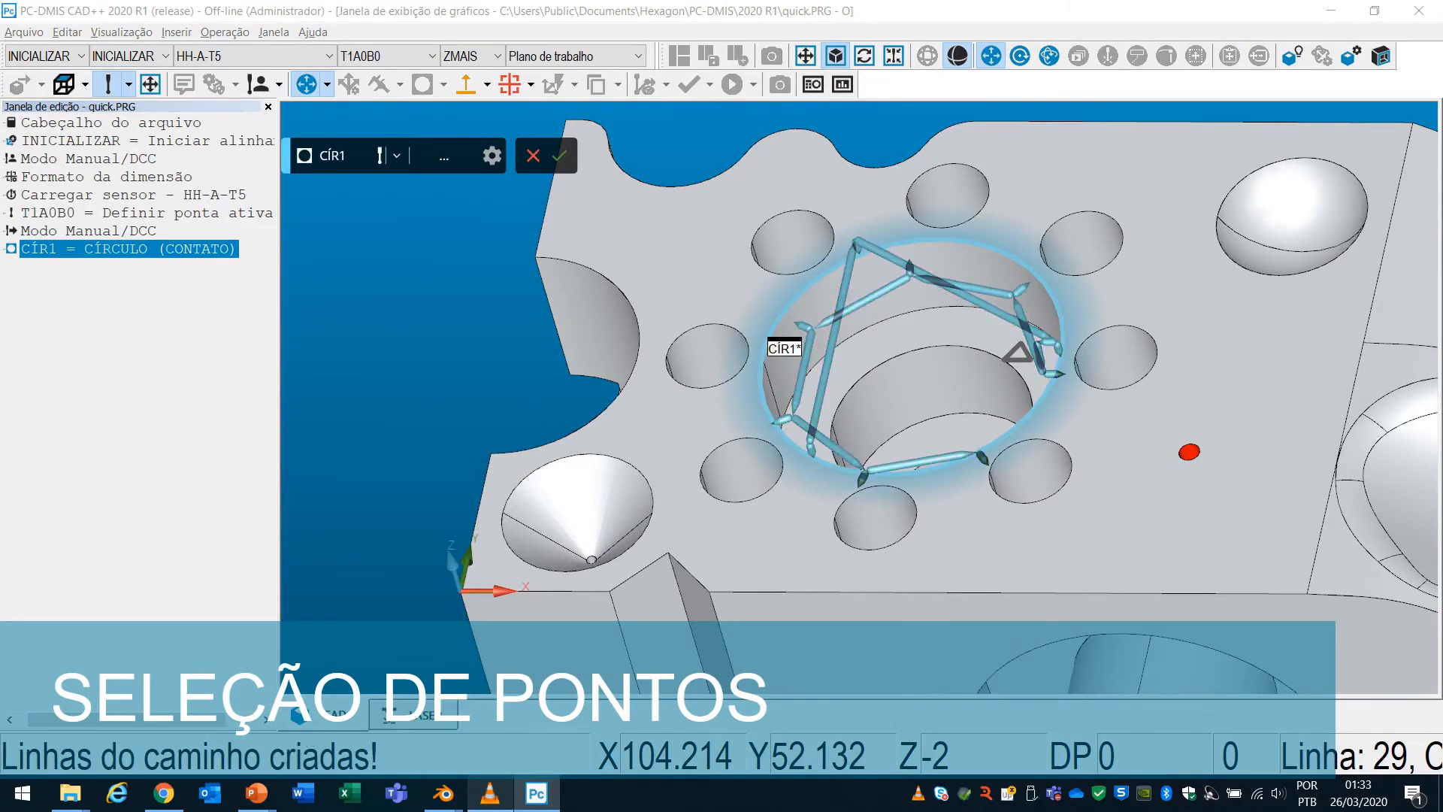
click(492, 156)
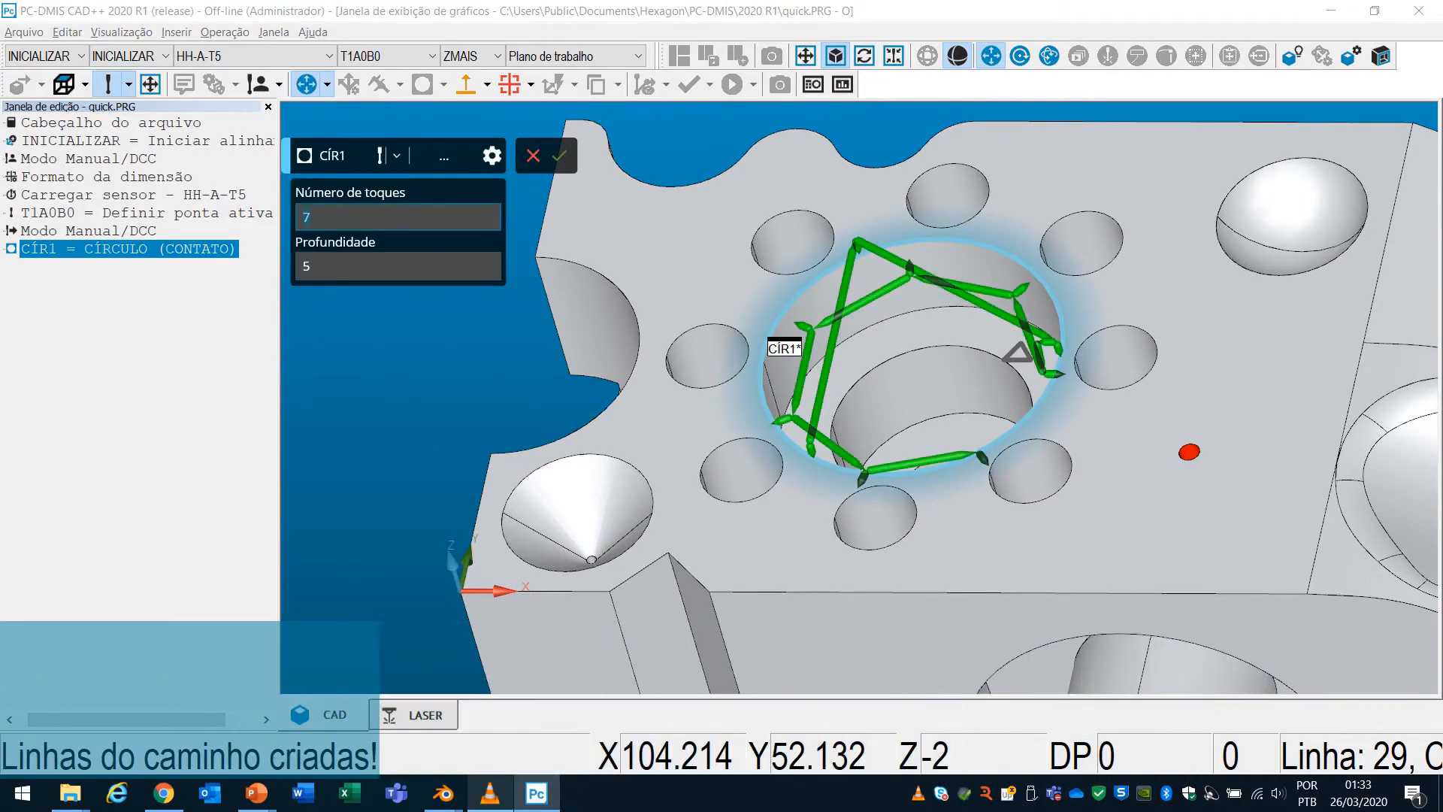
text(20)
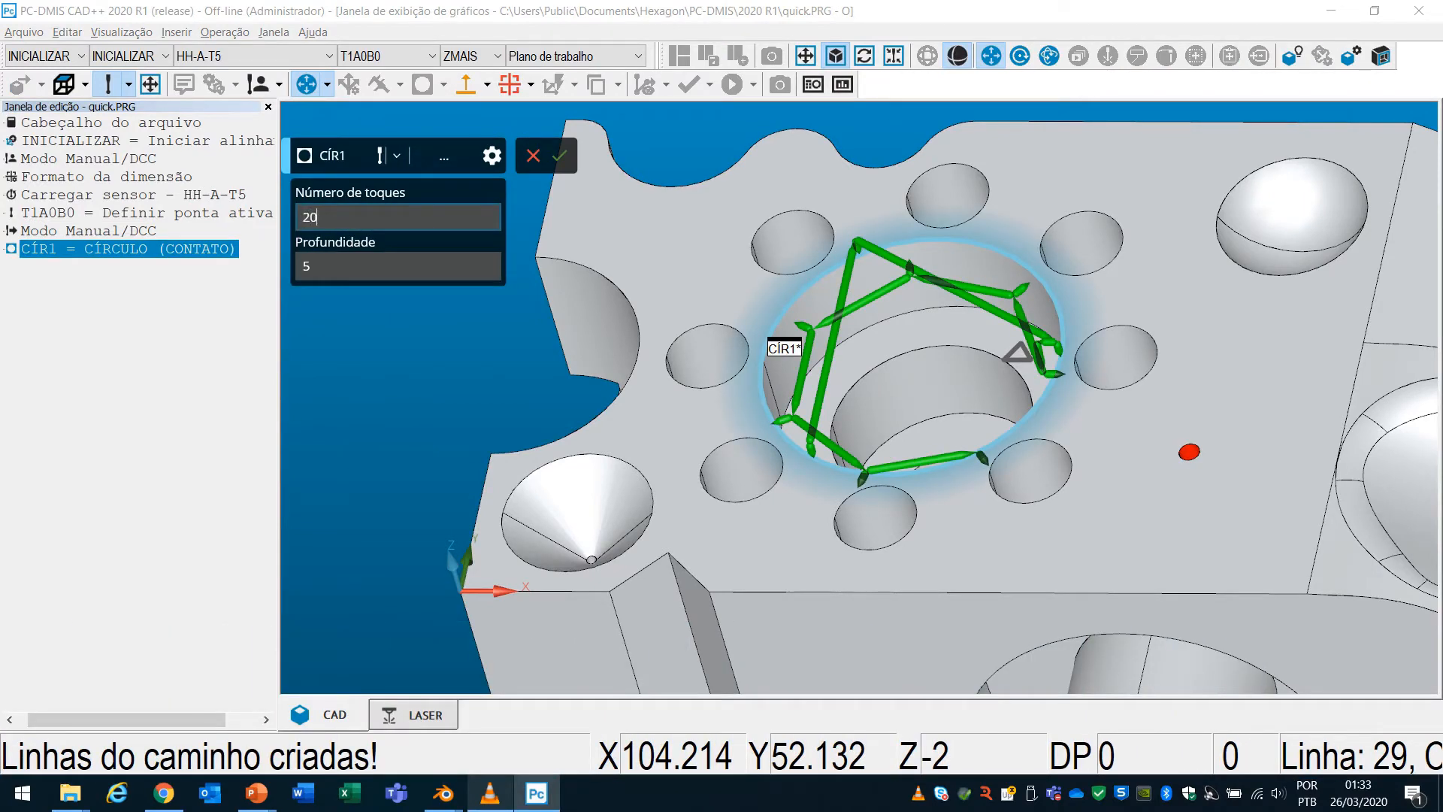
key(Return)
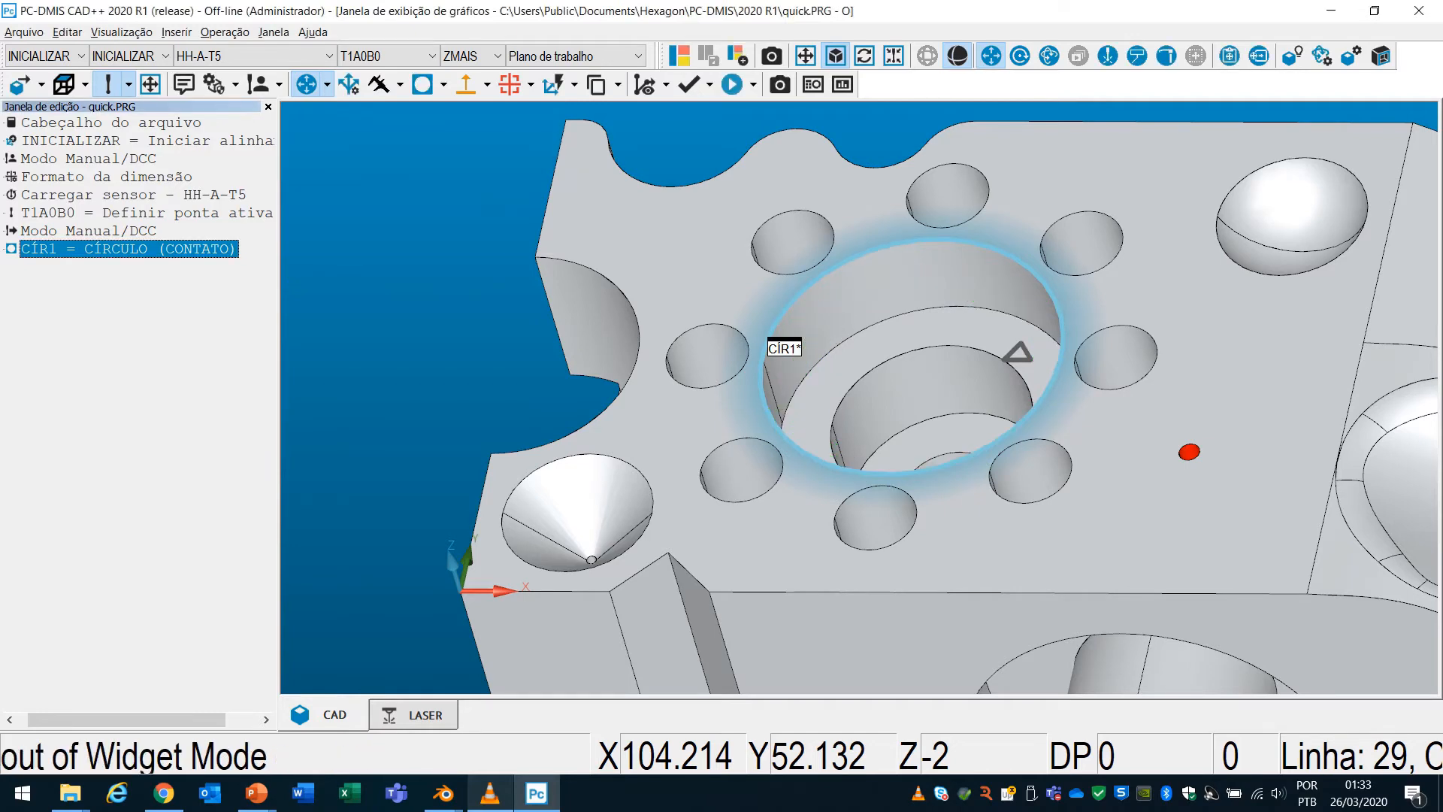
Start a constructed plane from the central bore circle's individual hits and select its hits 9, 6 and 3.
scroll(922, 369, down, 4)
scroll(1075, 355, up, 5)
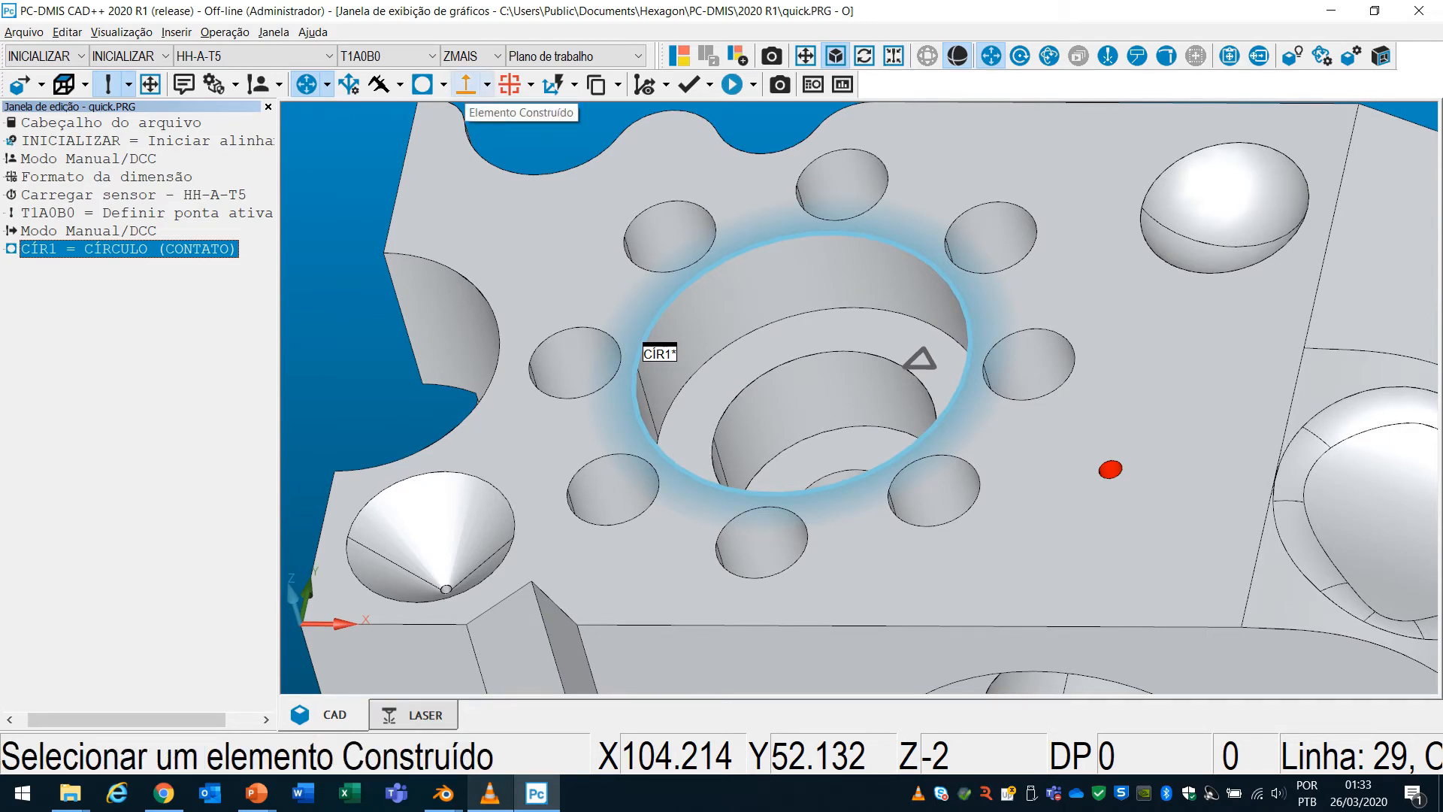
click(466, 84)
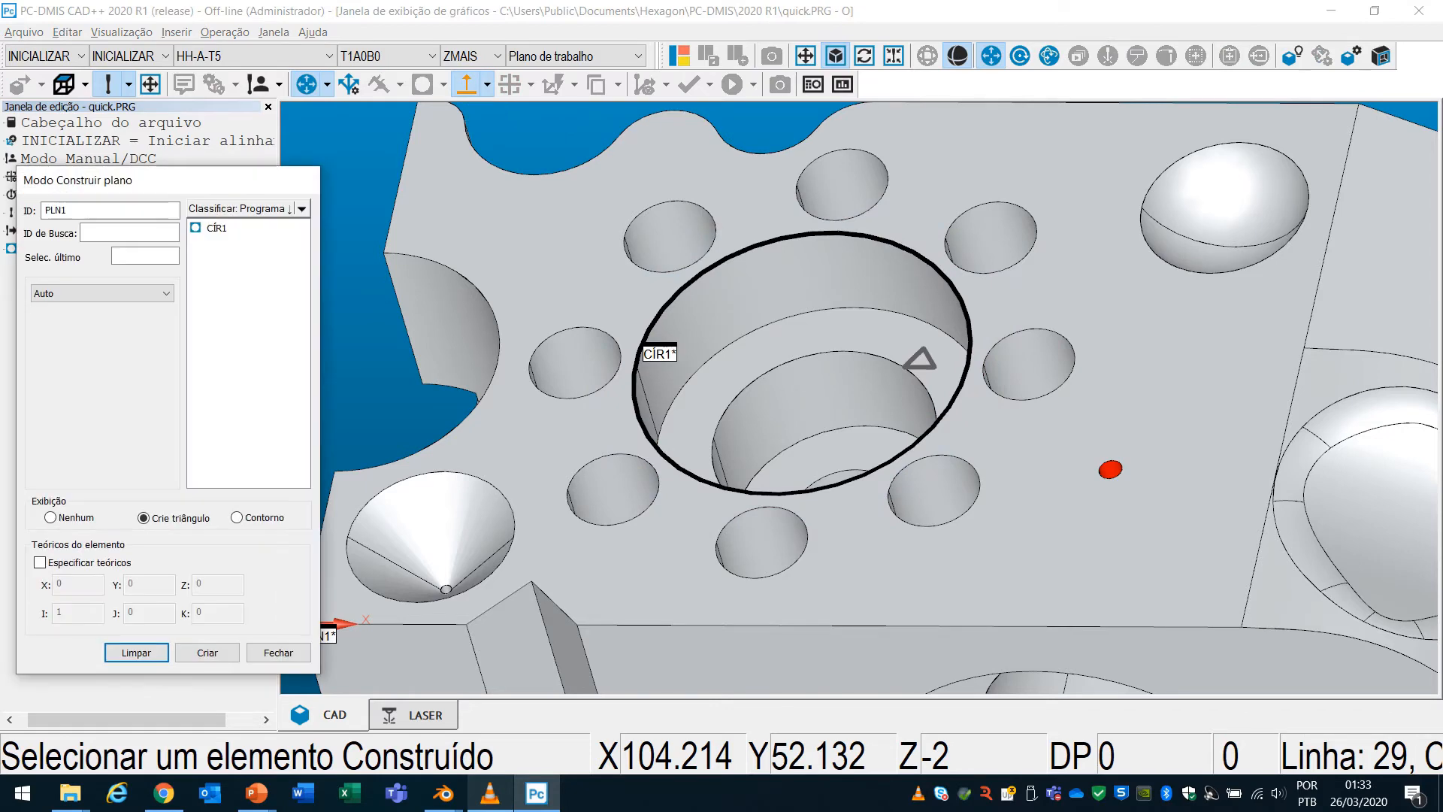
click(217, 228)
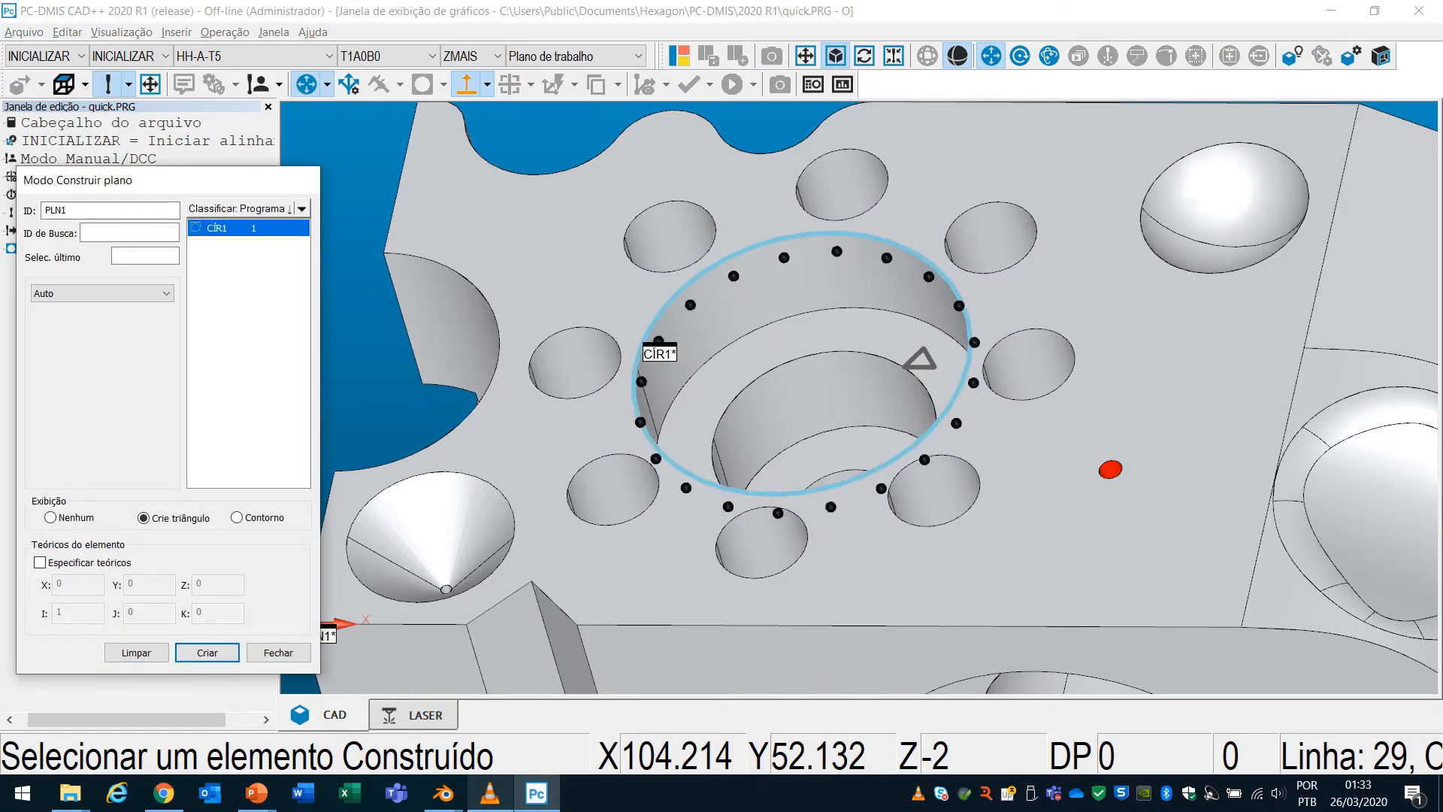
scroll(747, 388, up, 3)
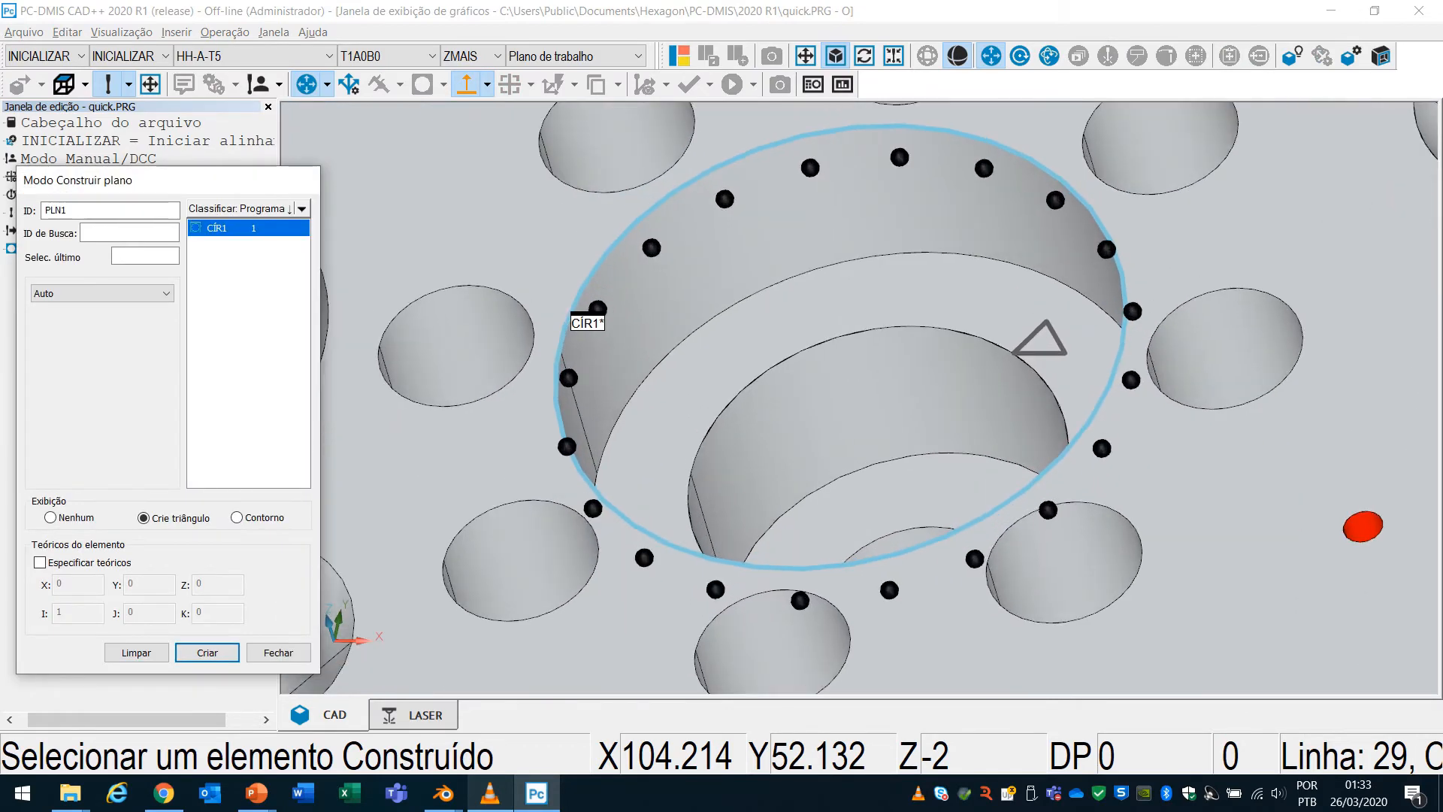
click(651, 247)
click(899, 157)
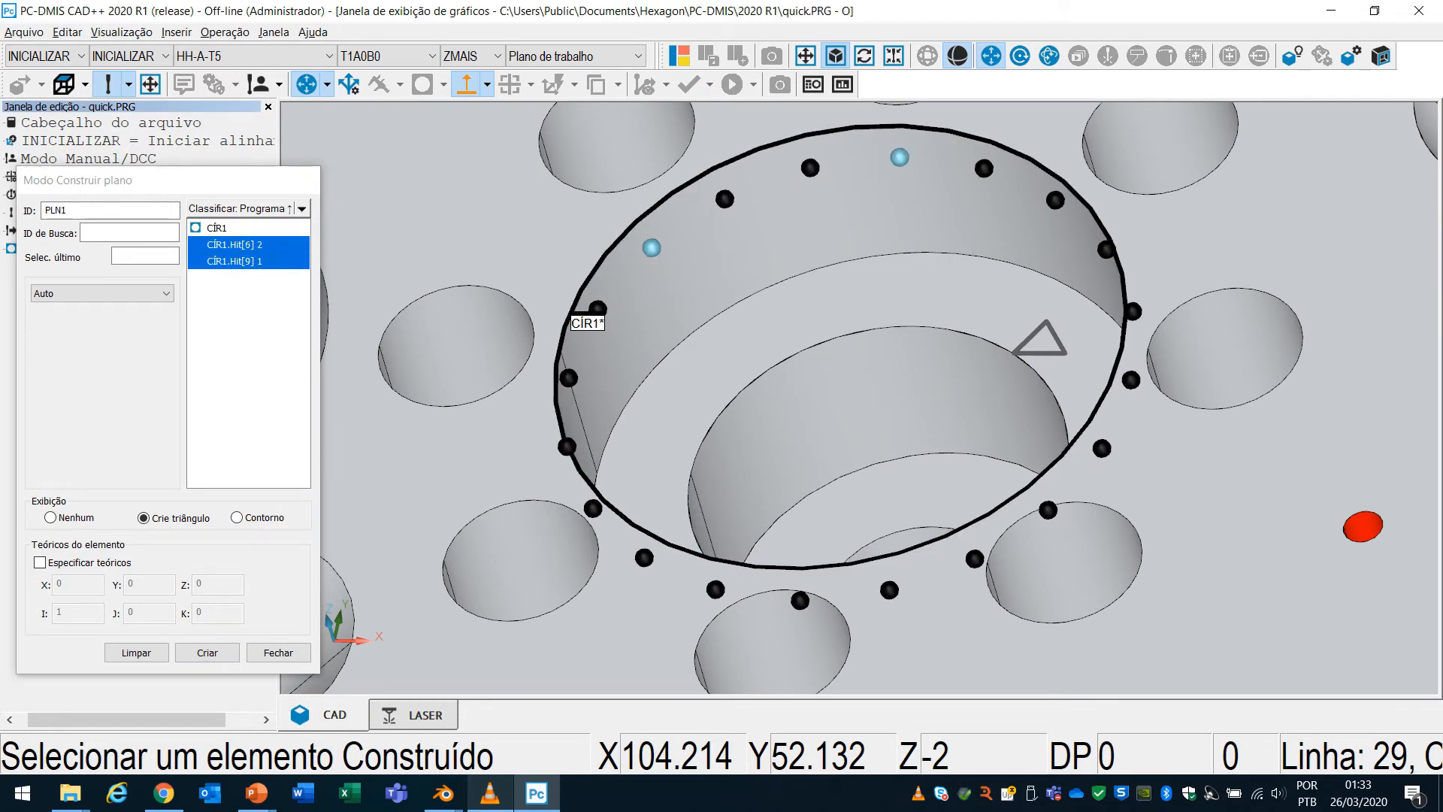
click(1106, 249)
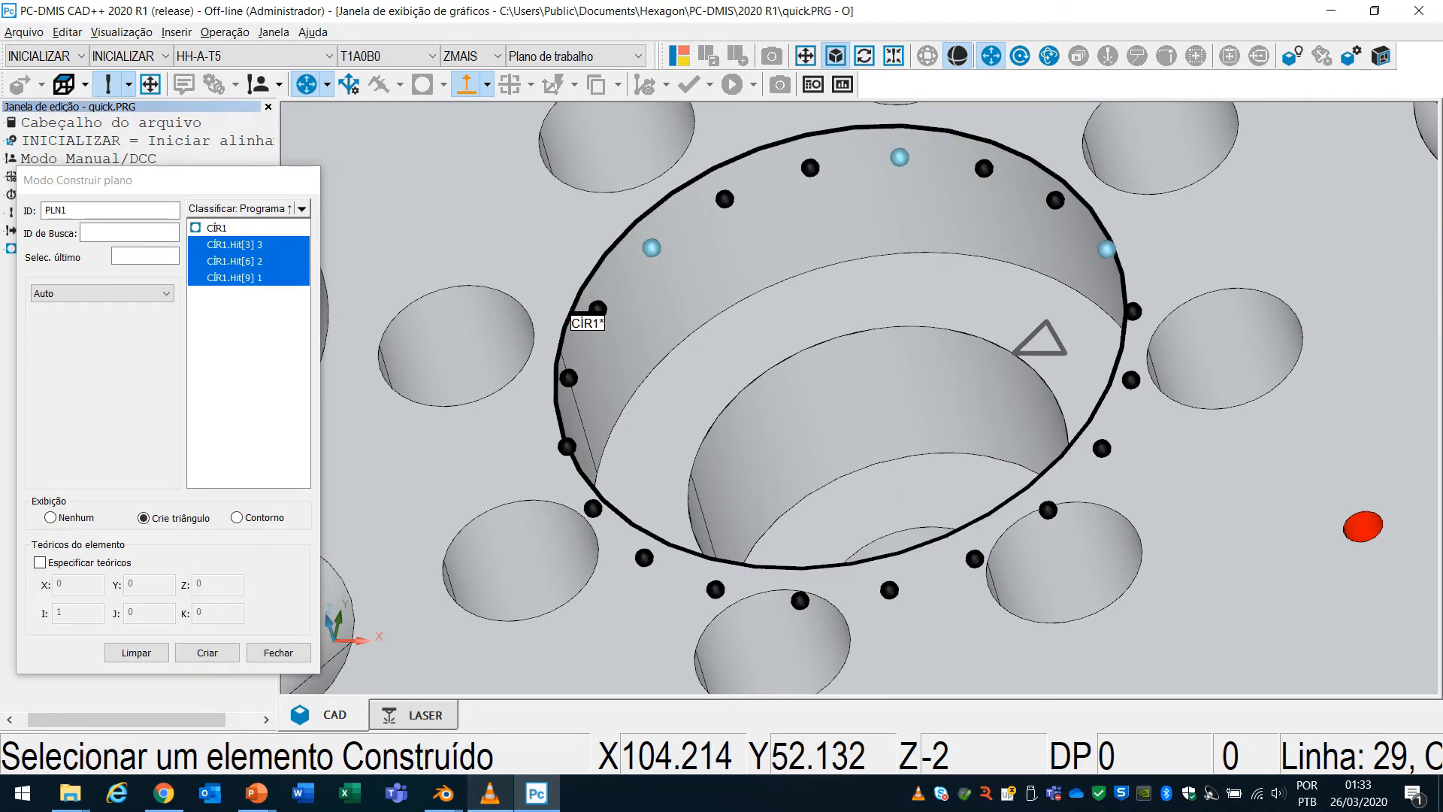
Add hits 13 and 18 of the bore circle to the selection and create the constructed plane.
middle_drag(940, 381, 950, 481)
right_drag(950, 481, 1014, 217)
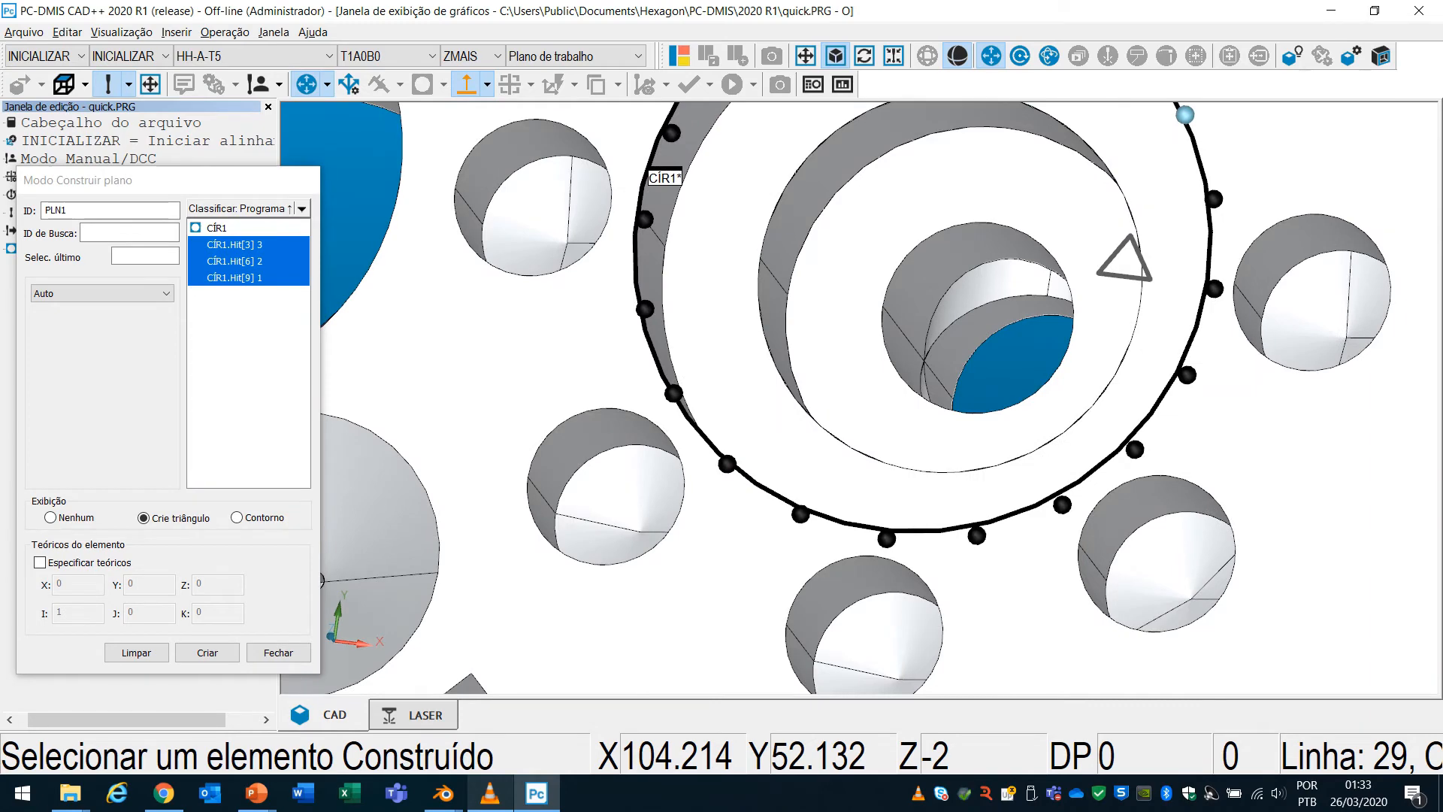
click(674, 393)
click(1061, 505)
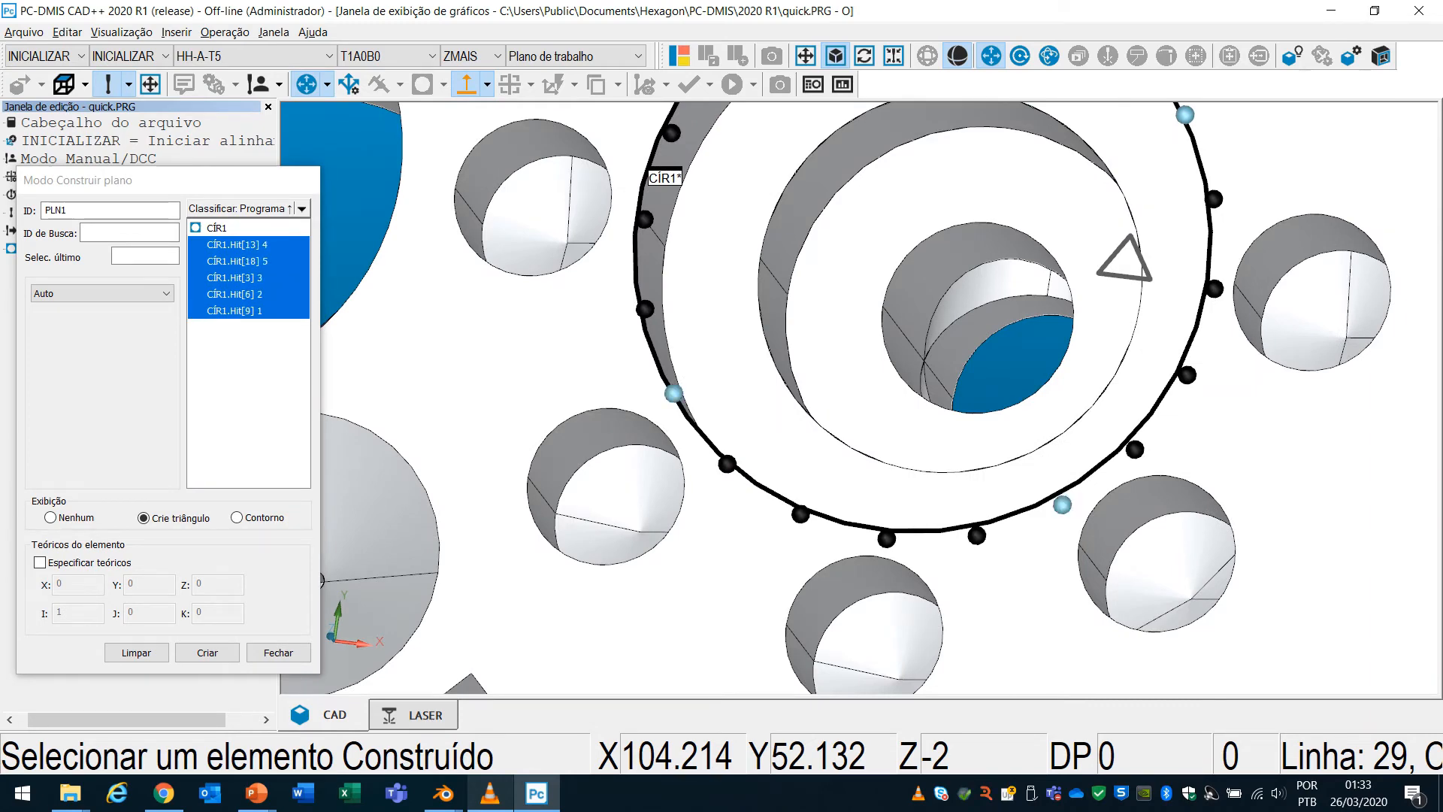
scroll(992, 418, down, 4)
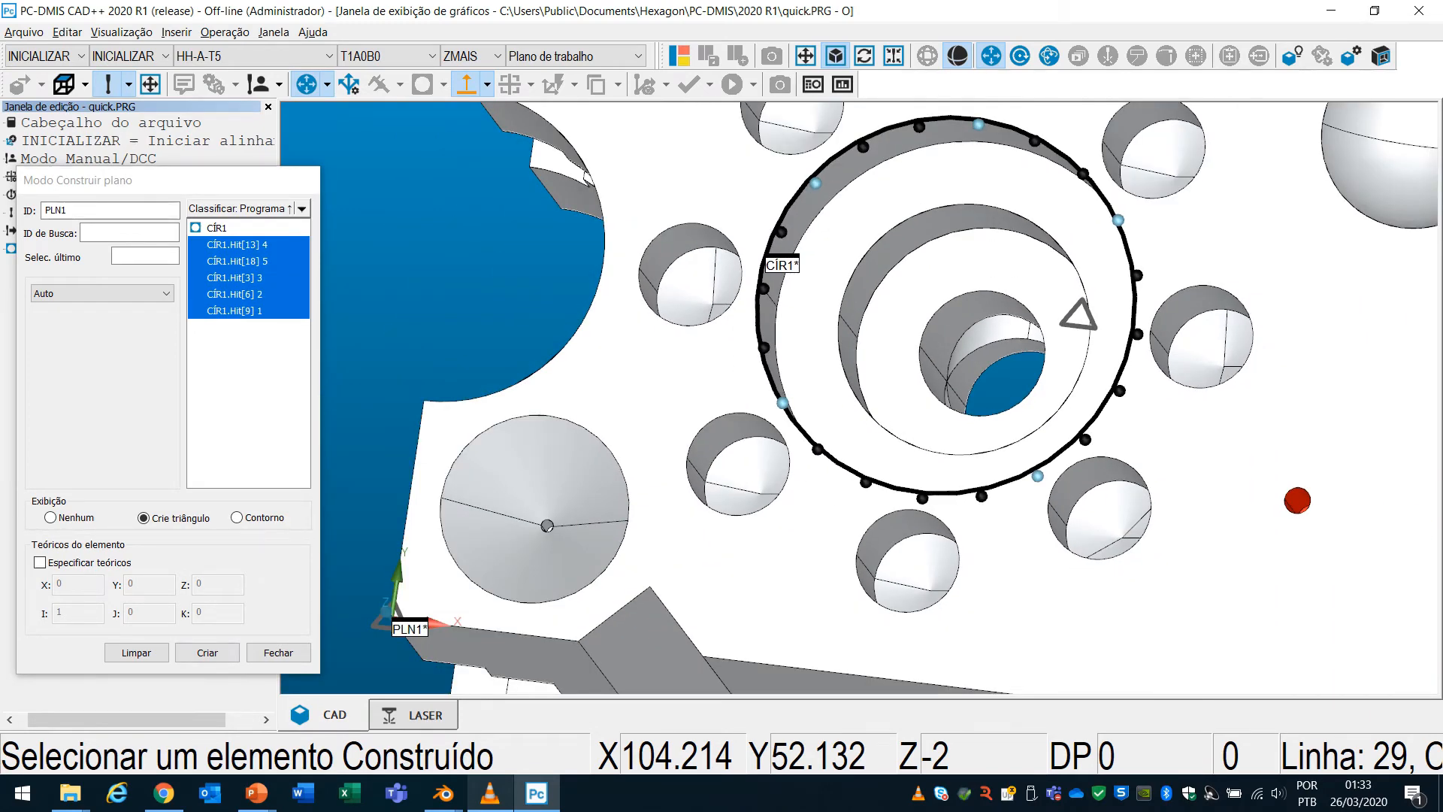
click(207, 652)
click(277, 651)
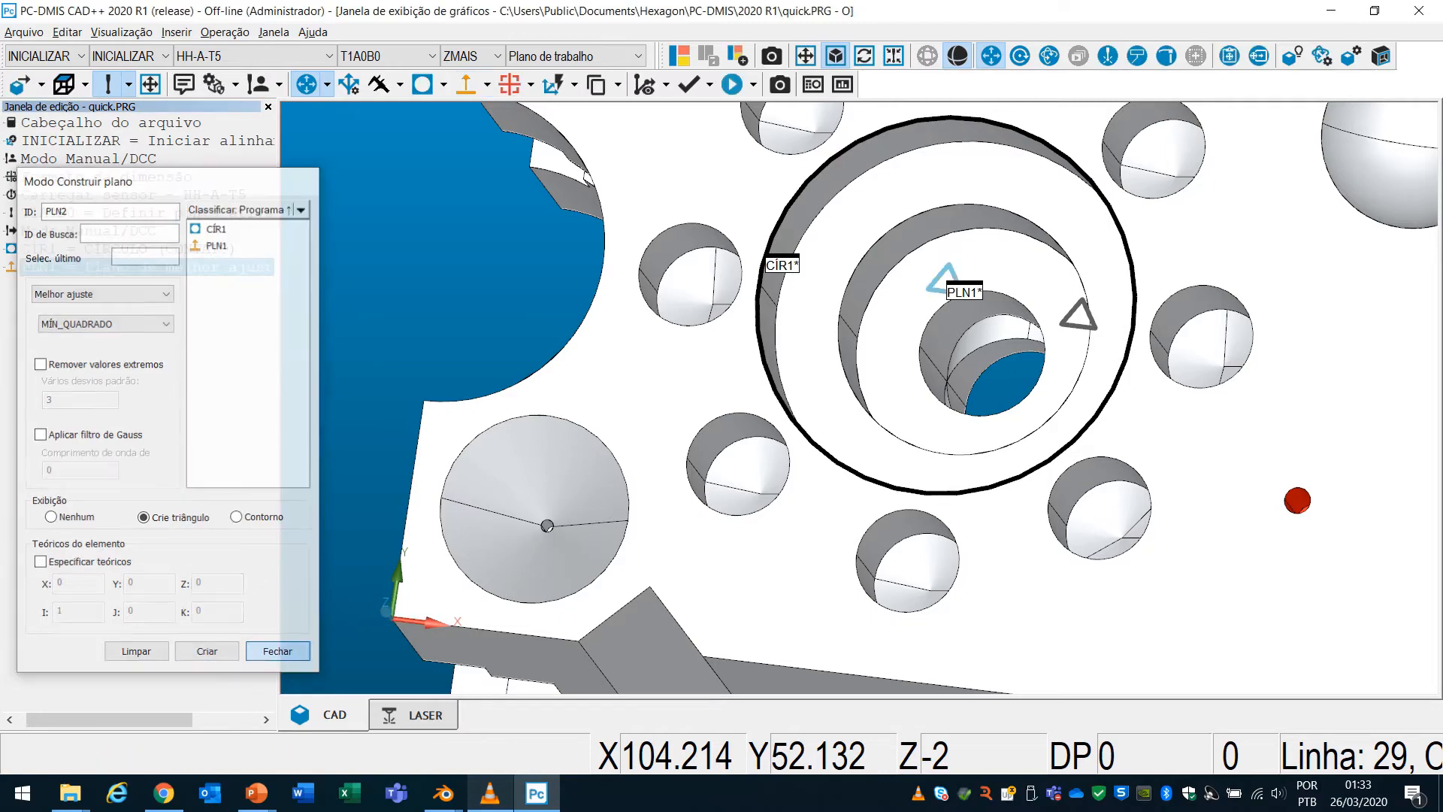
Create a contact circle as a Quick Feature on the small hole between the central bore and the block's large side cutout.
middle_drag(695, 526, 659, 403)
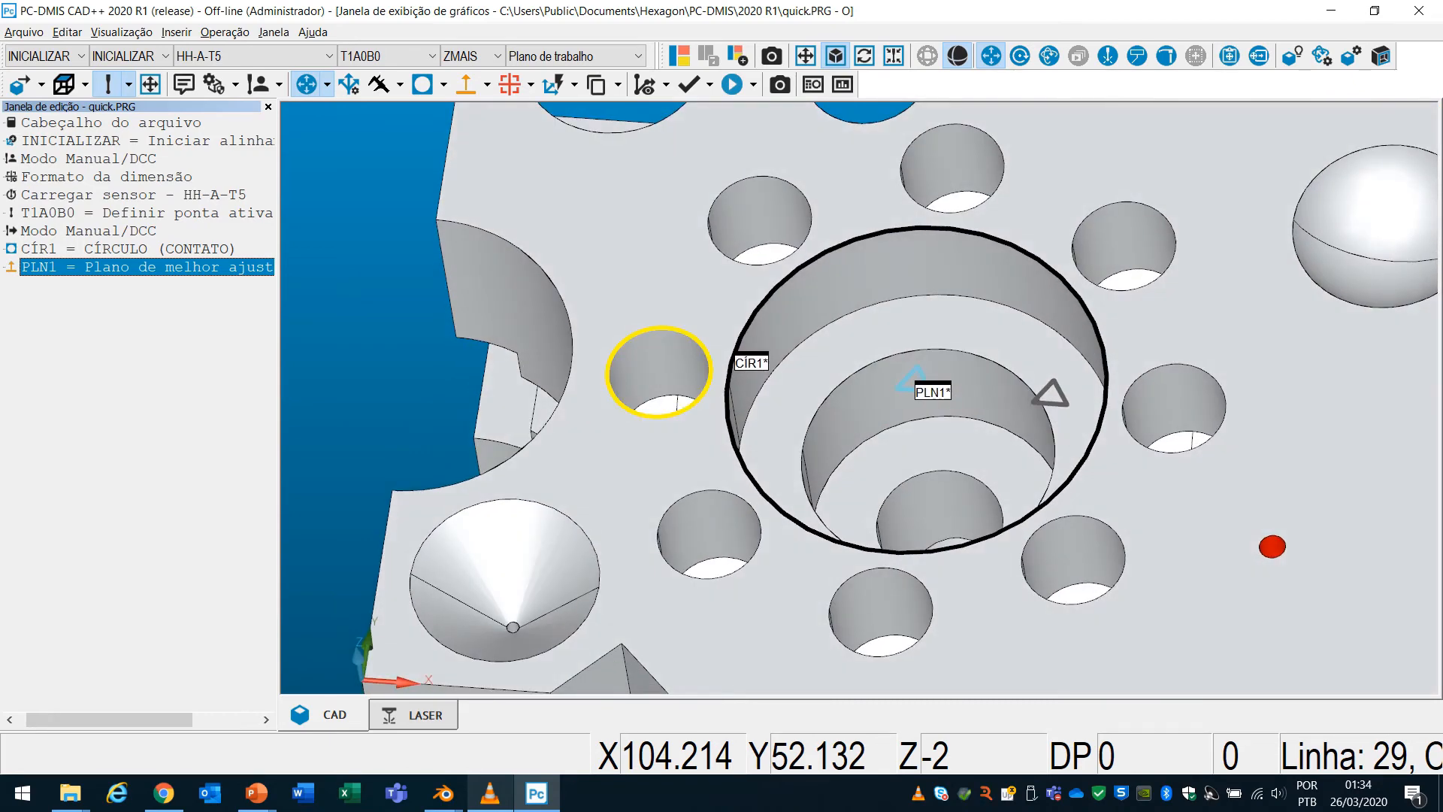
click(660, 398)
click(559, 156)
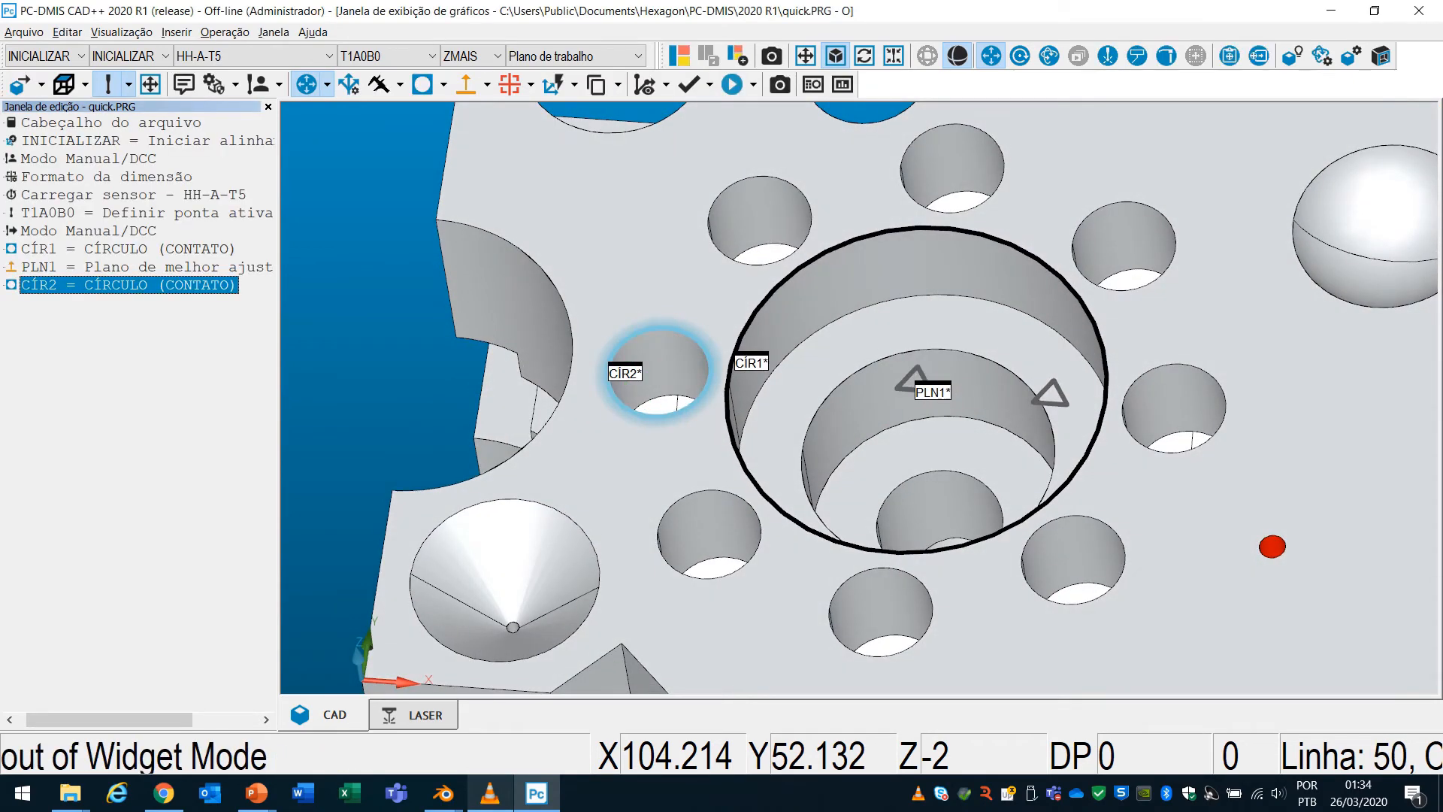
Create a contact circle as a Quick Feature on the small hole across the central bore from circle CÍR2.
click(1174, 406)
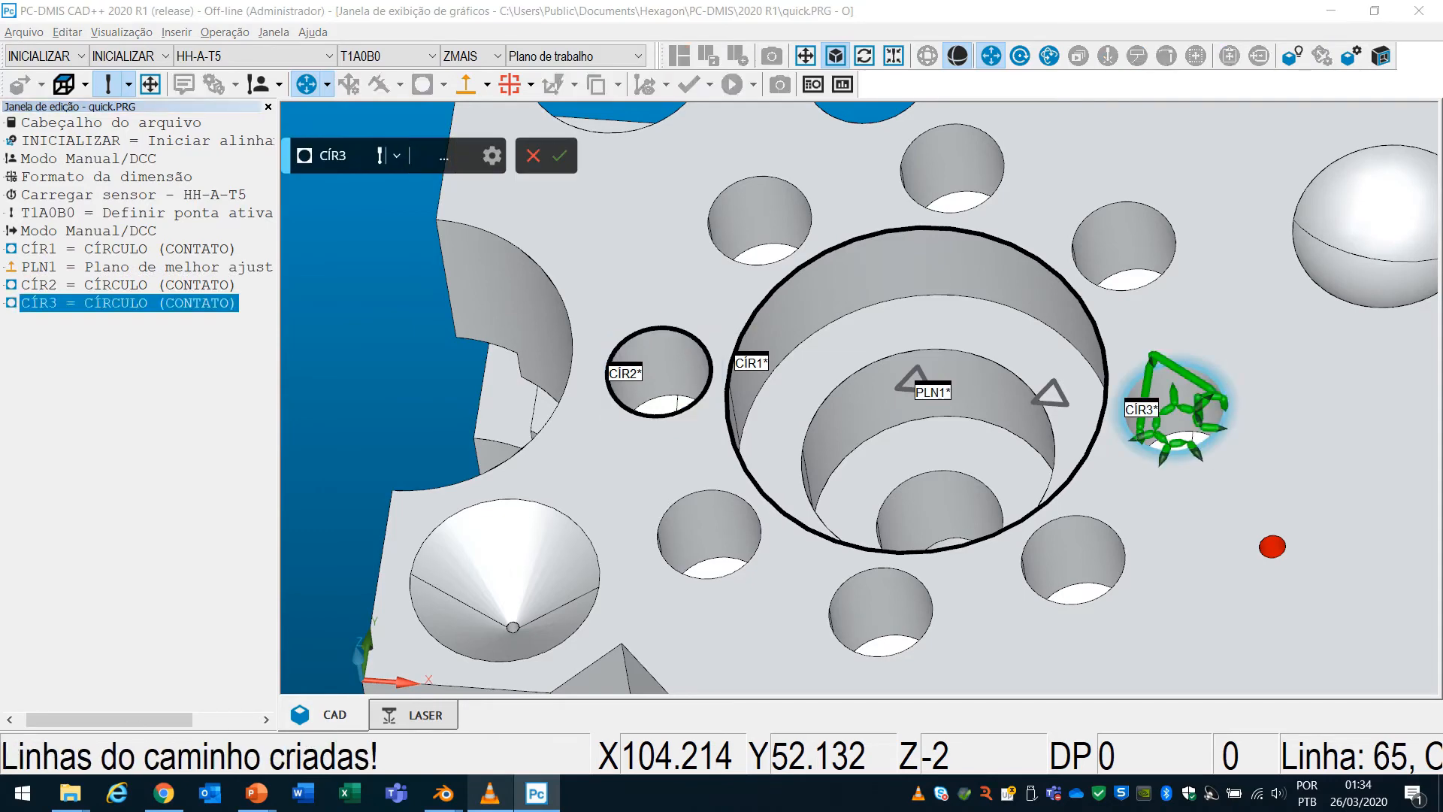
click(559, 155)
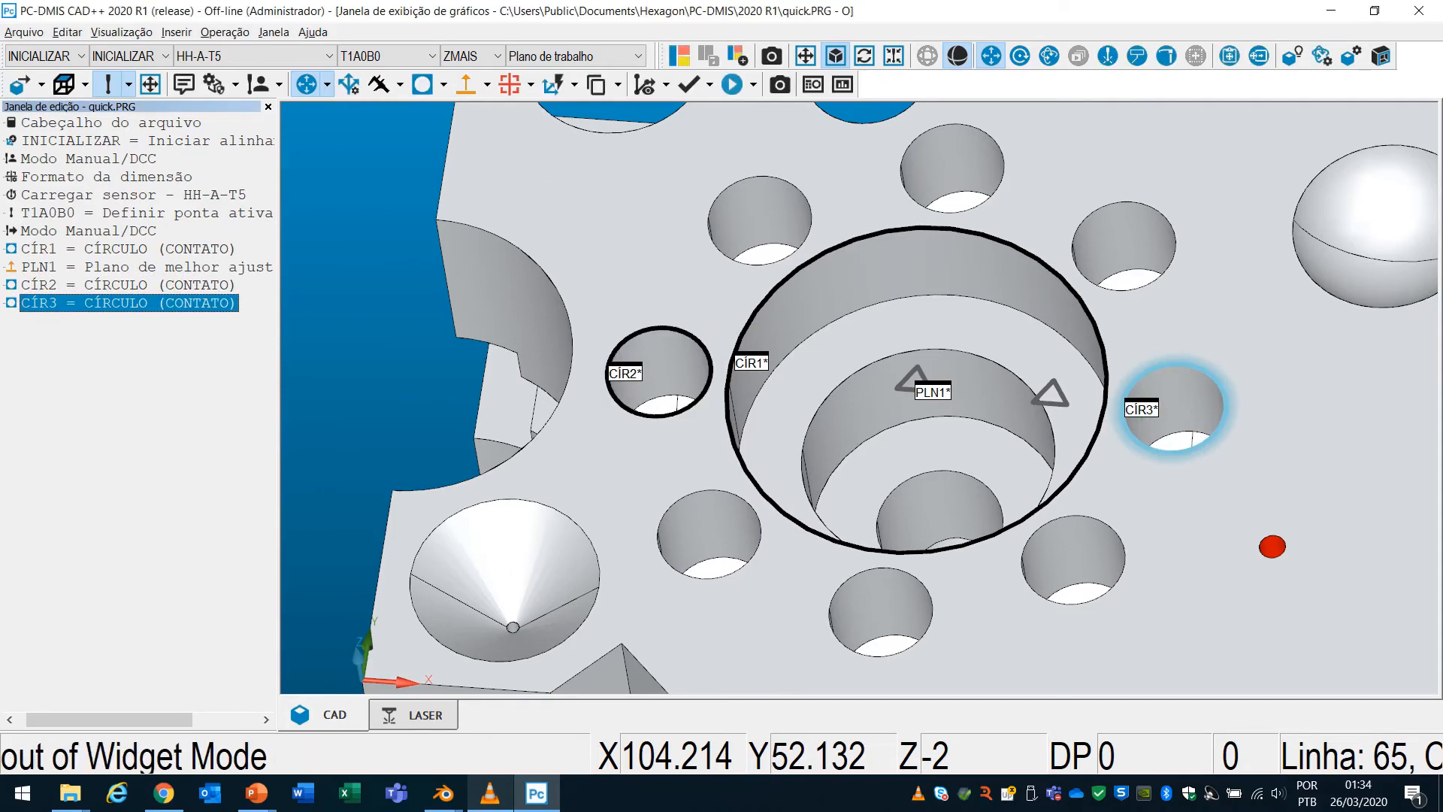
Construct a 3D line from hits 3 and 7 of the small-hole circle CÍR2.
scroll(631, 408, up, 5)
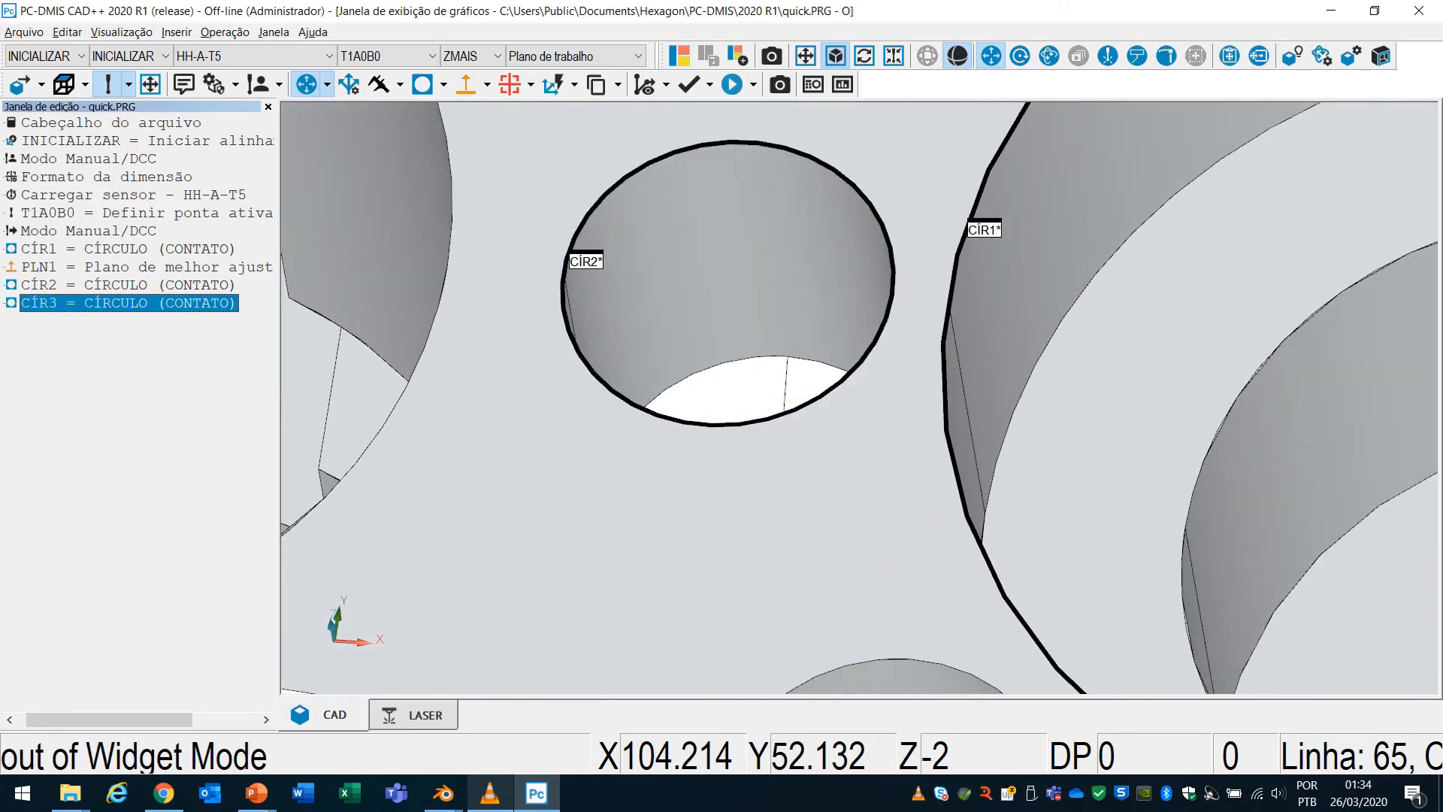
click(466, 84)
click(498, 115)
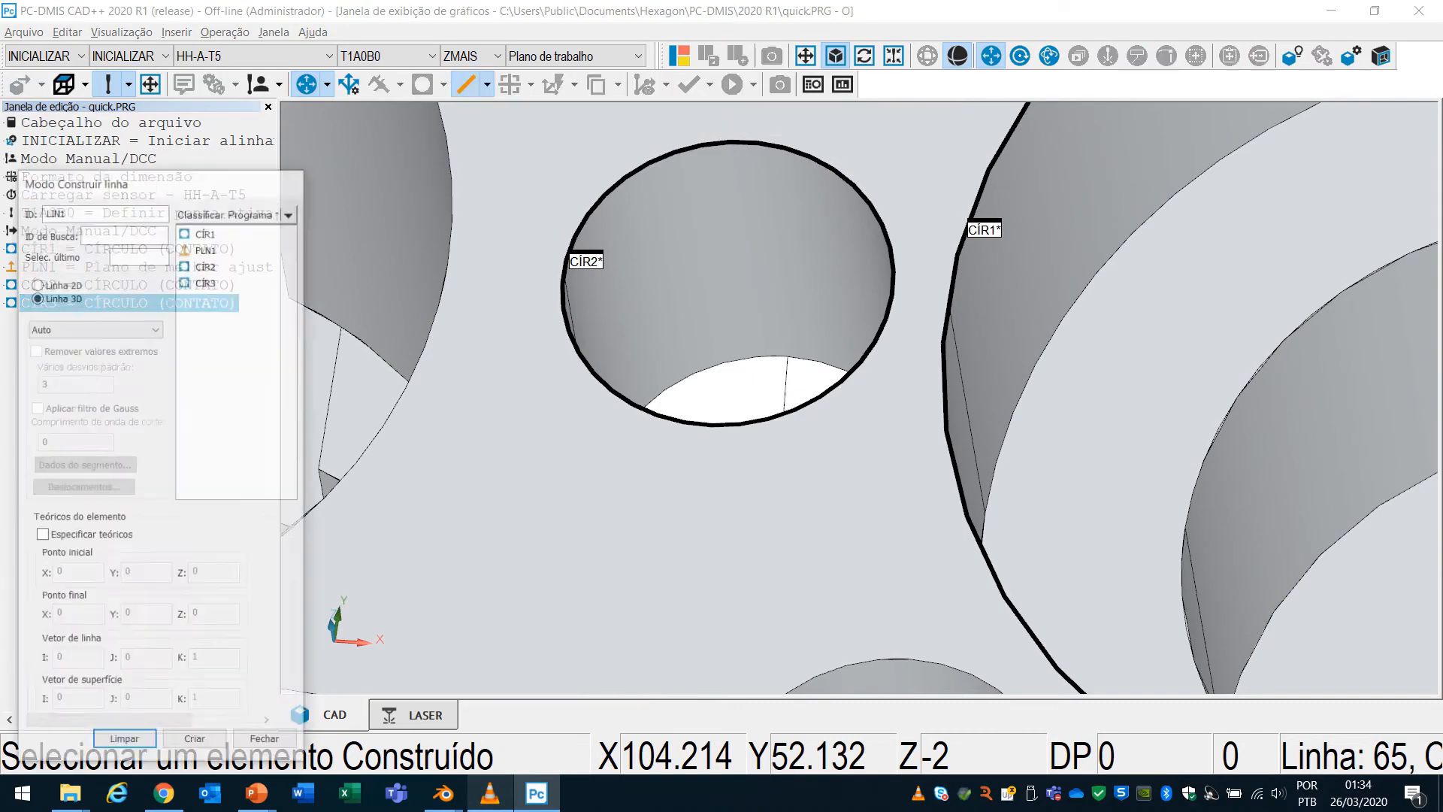
click(585, 261)
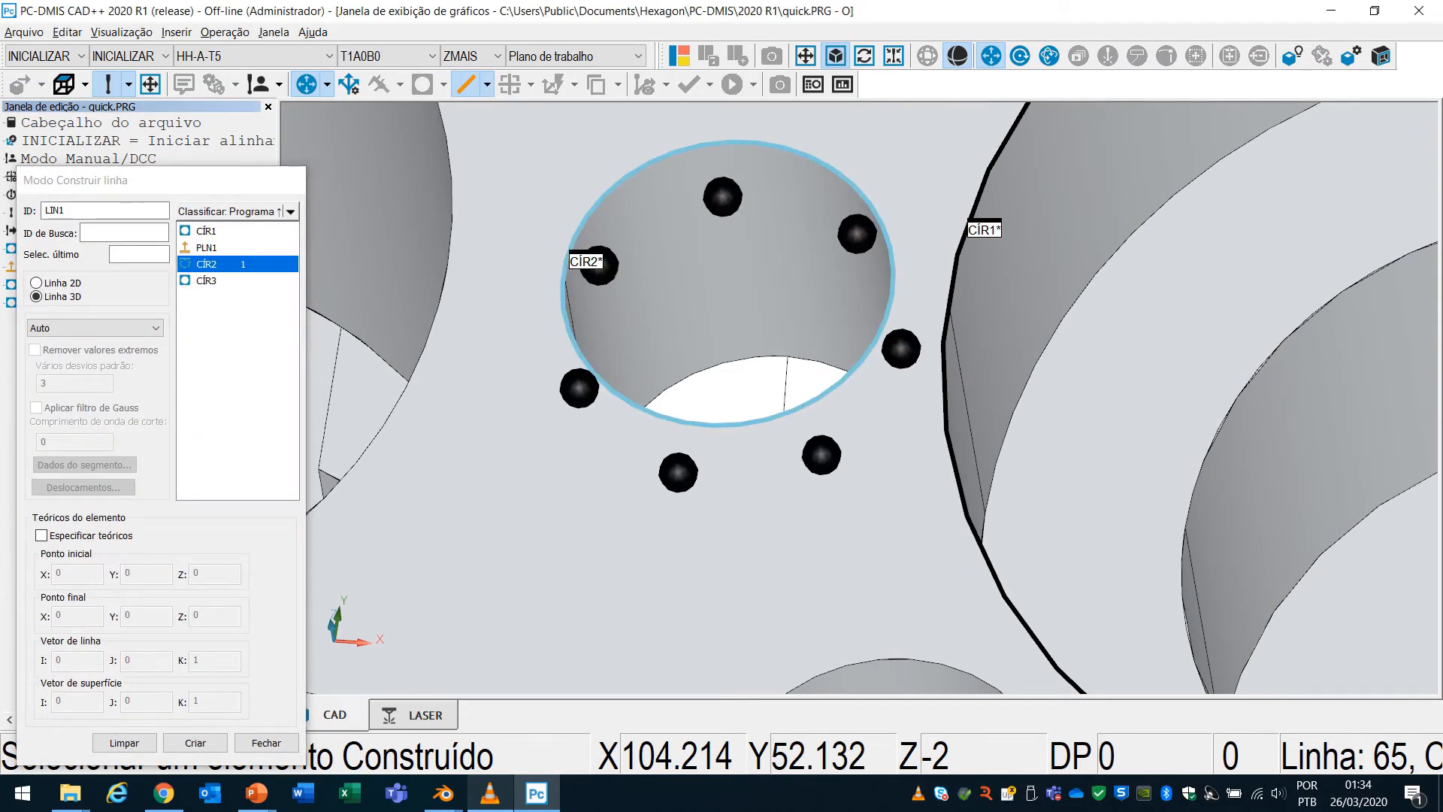
click(722, 197)
click(821, 454)
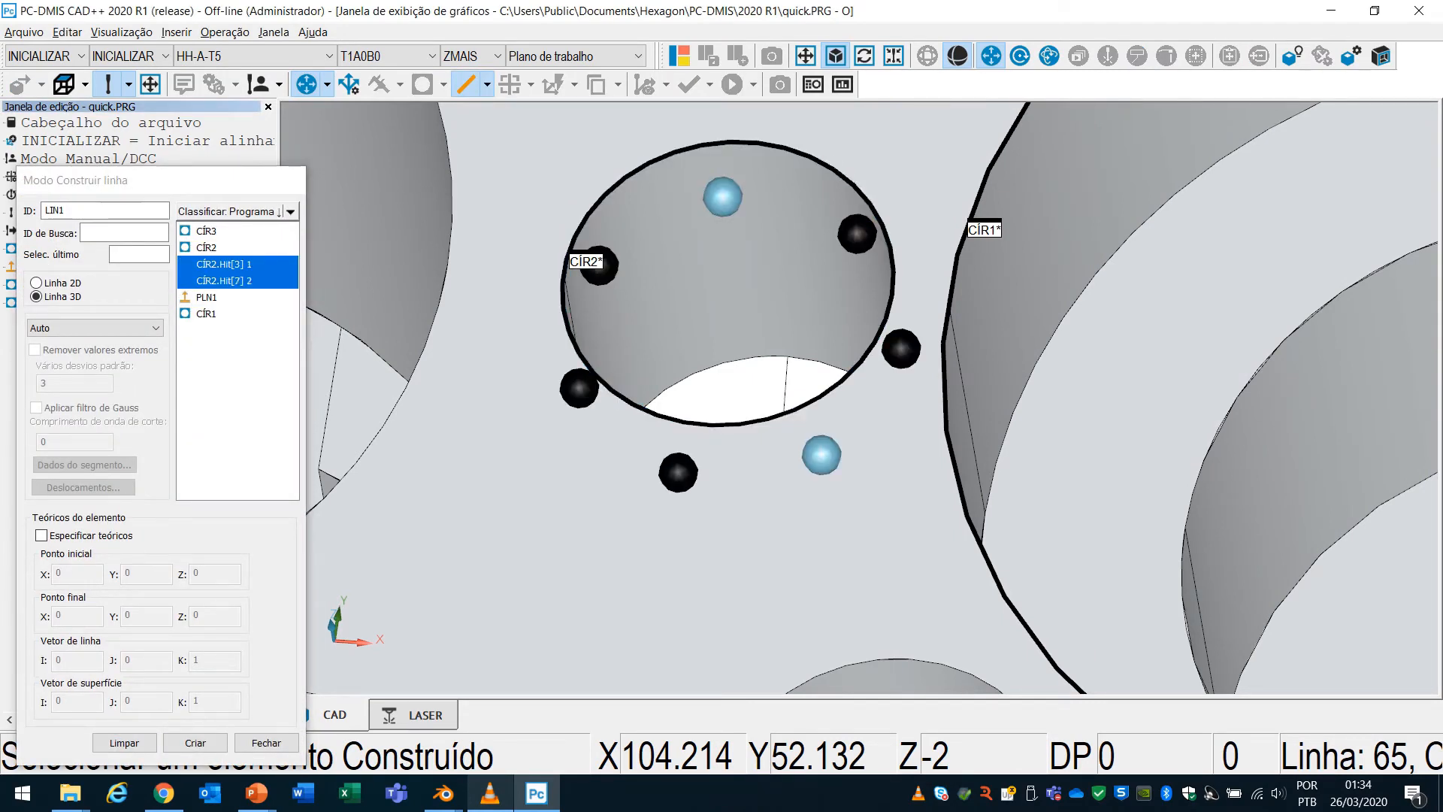
click(195, 742)
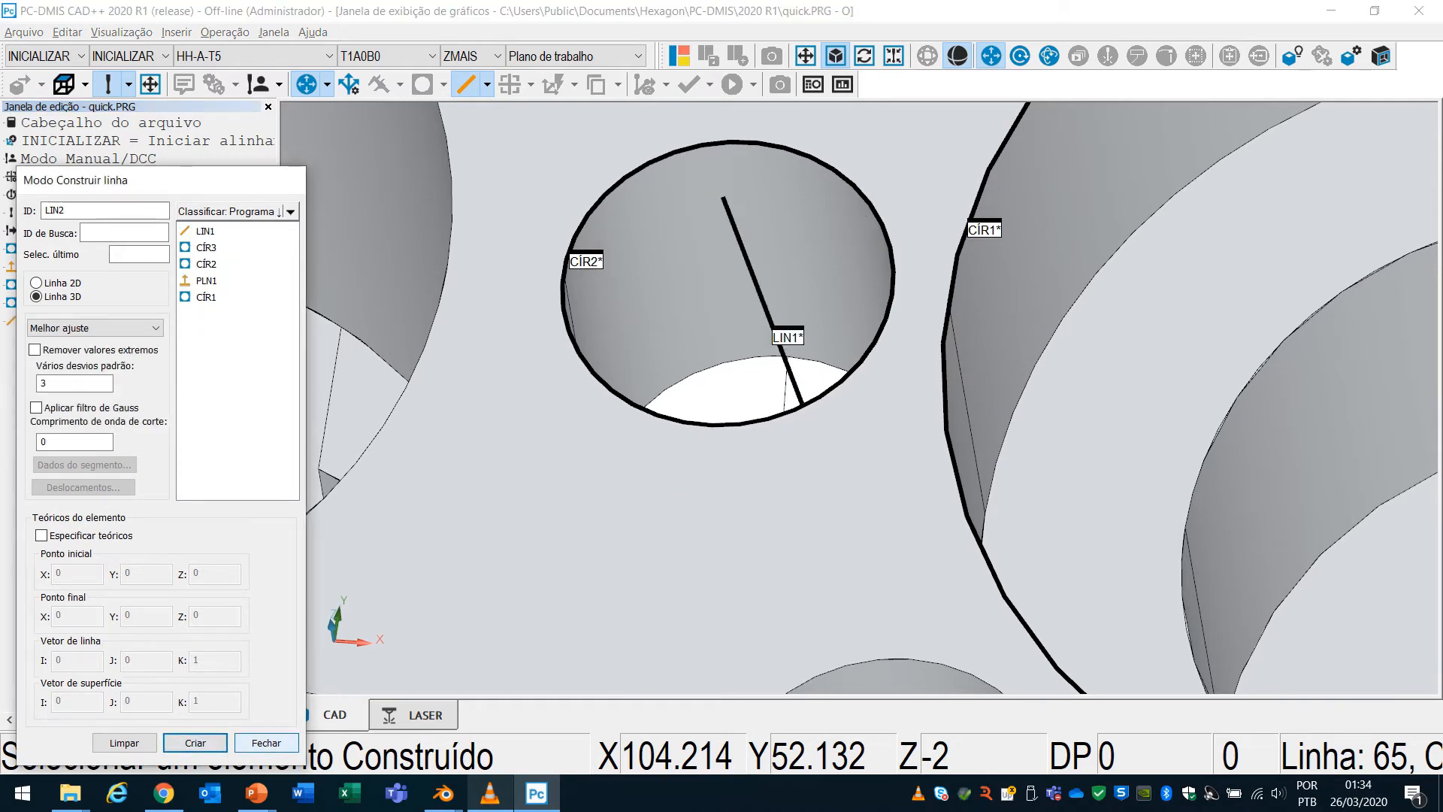
click(266, 742)
Start a two-dimensional distance dimension and bring up the hits of the small-hole circle CÍR2 and the central bore circle CÍR1.
mouse_move(680, 381)
middle_down()
mouse_move(695, 481)
mouse_move(639, 443)
mouse_move(682, 439)
middle_up()
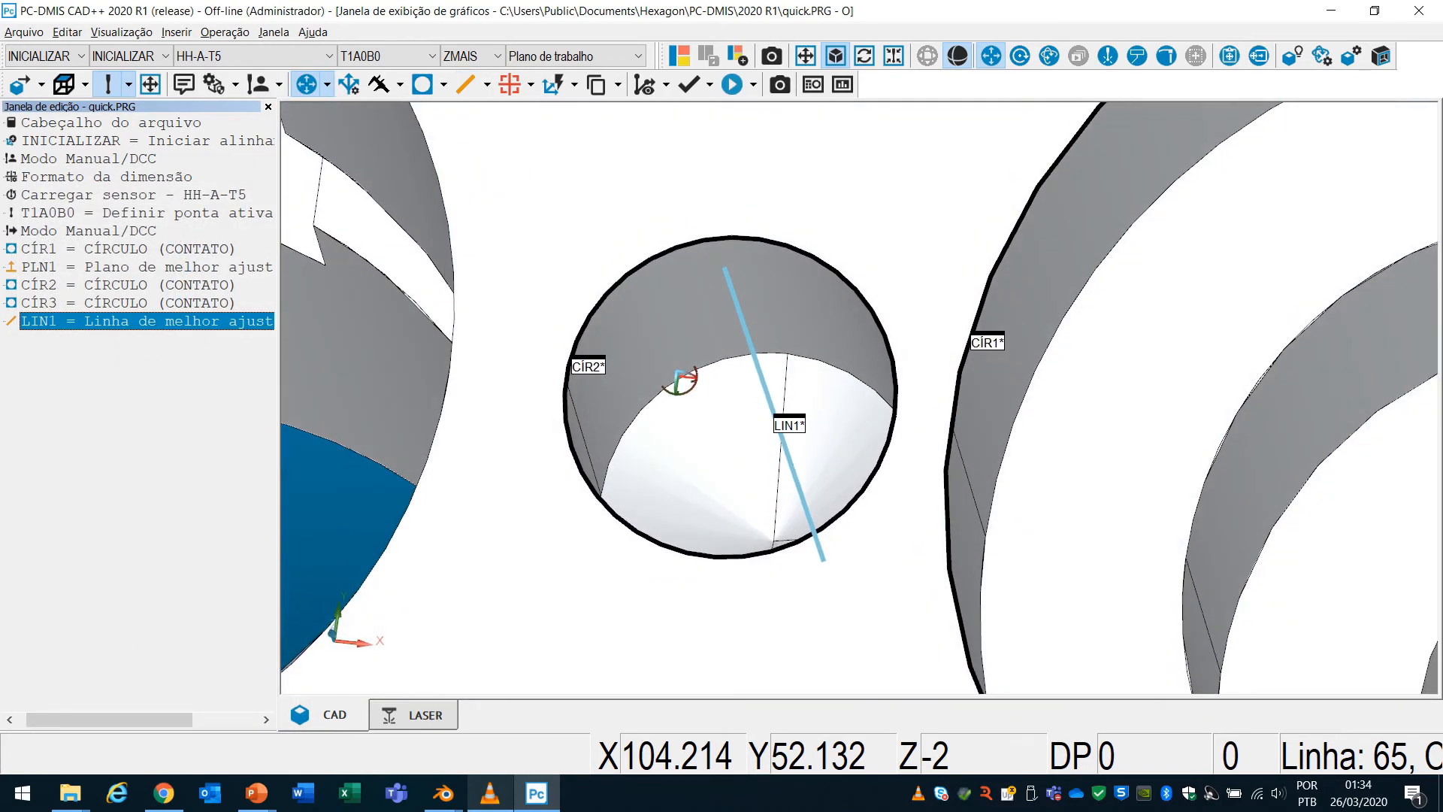
scroll(682, 439, down, 3)
scroll(699, 420, down, 2)
click(530, 84)
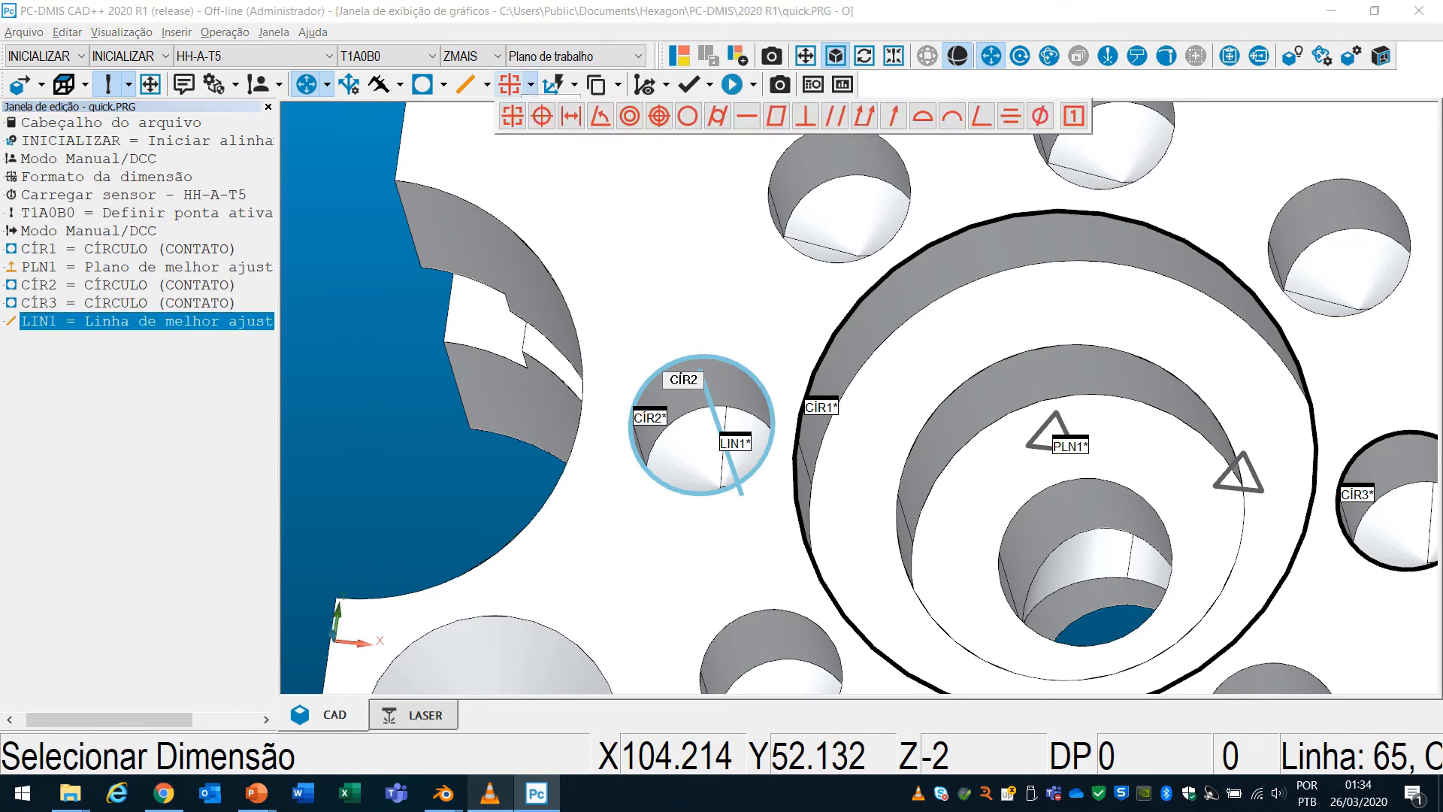
click(571, 116)
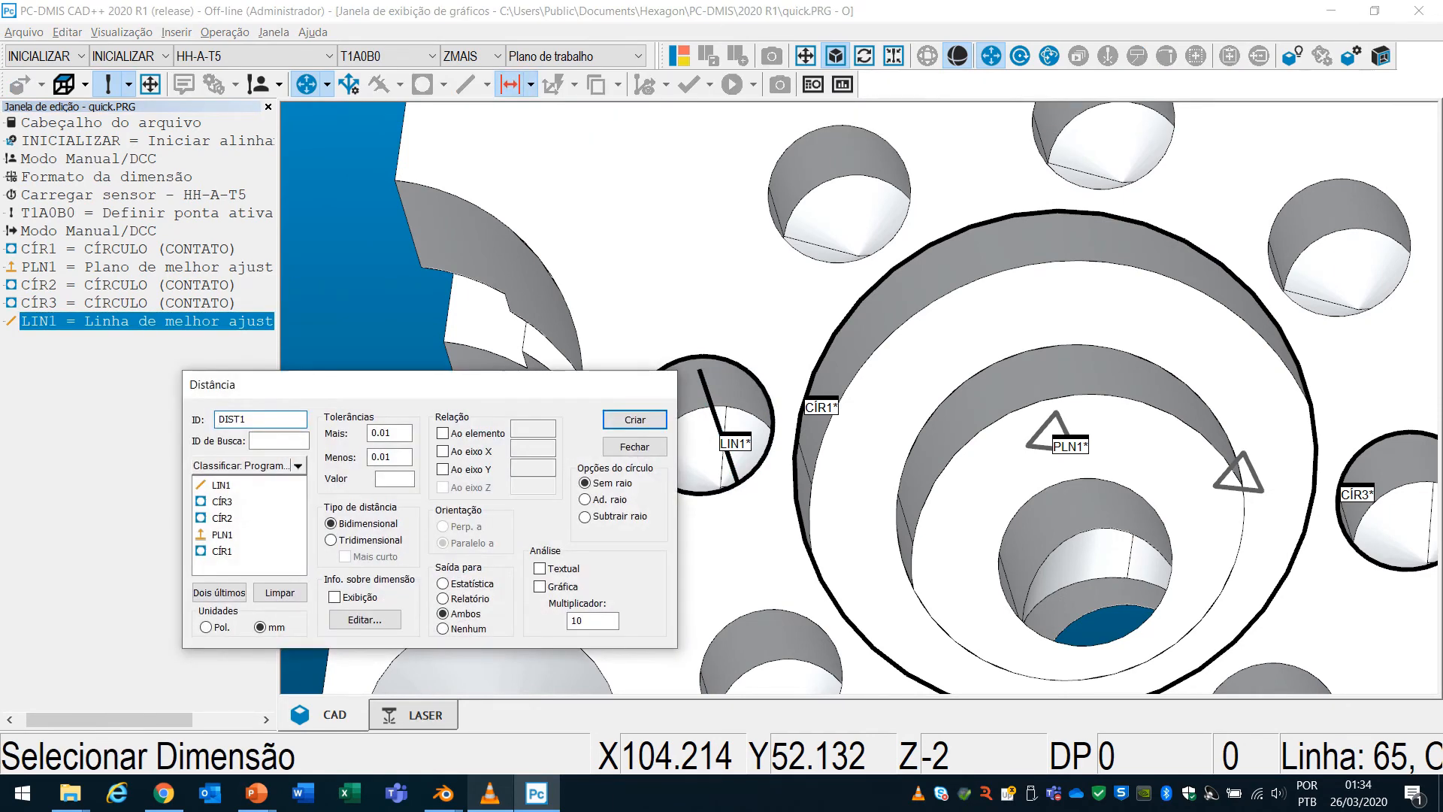
click(680, 485)
drag(556, 384, 386, 316)
scroll(760, 269, down, 3)
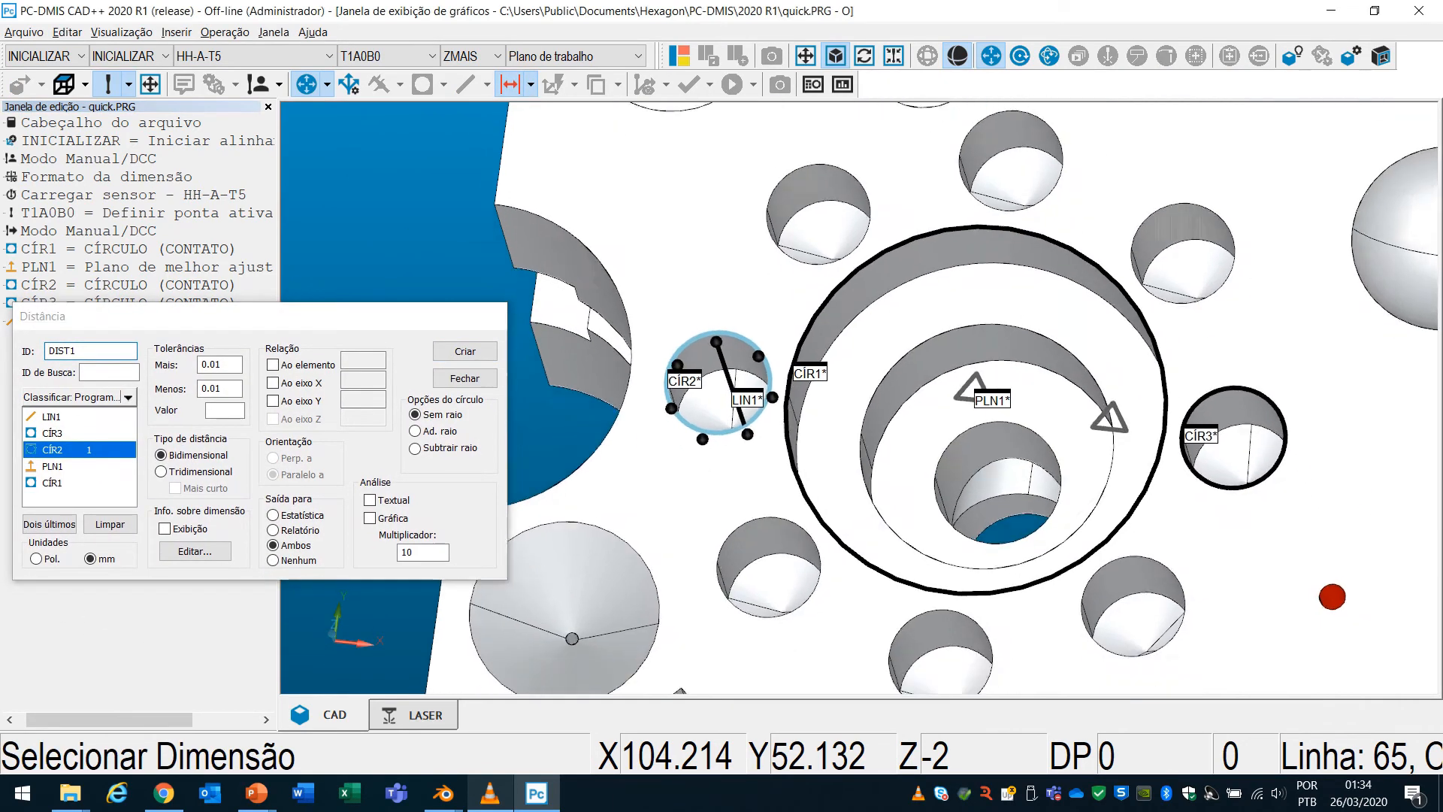
right_drag(760, 269, 714, 194)
click(763, 299)
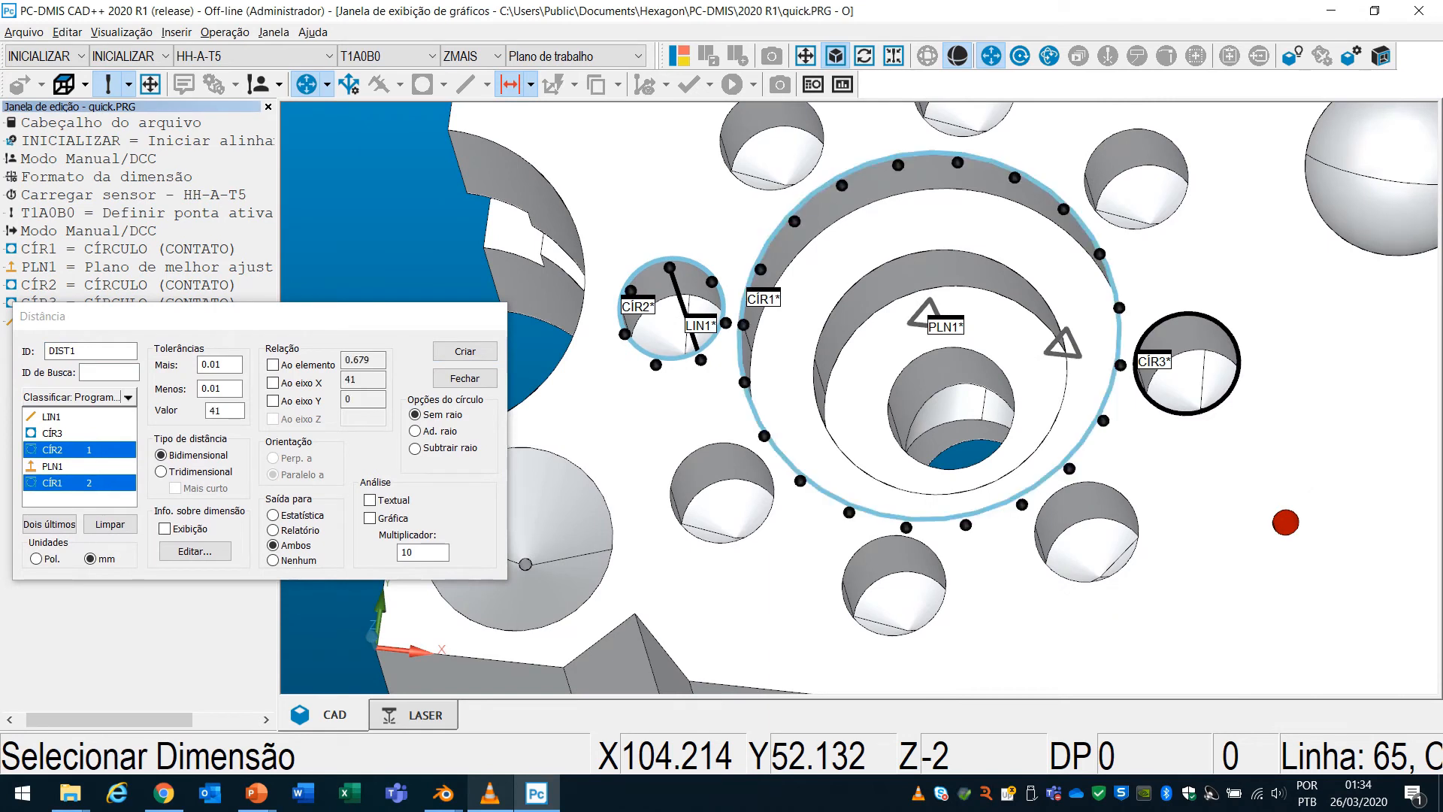
Select hit 6 of circle CÍR2 and hit 7 of circle CÍR1 and create the distance dimension between them.
click(656, 366)
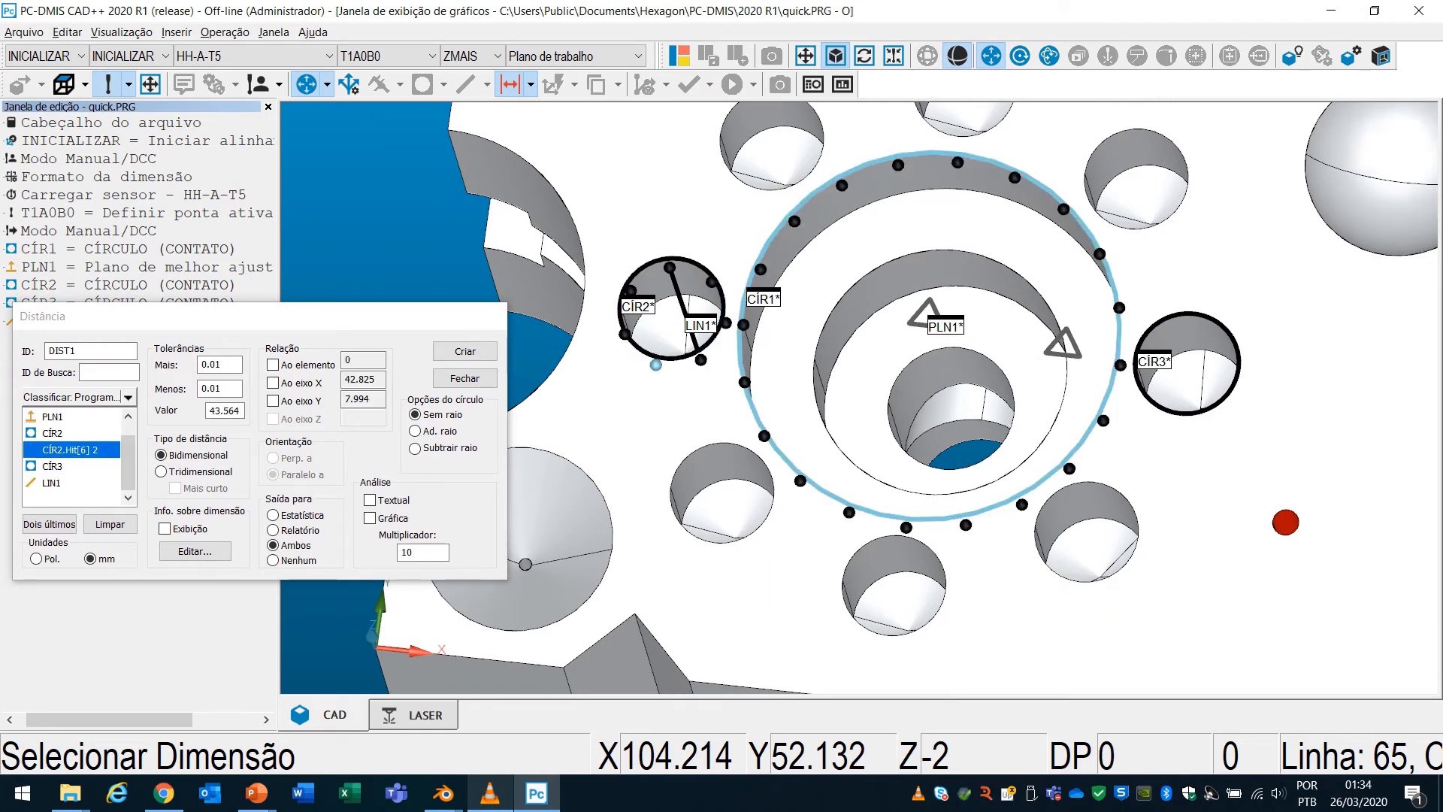
click(898, 165)
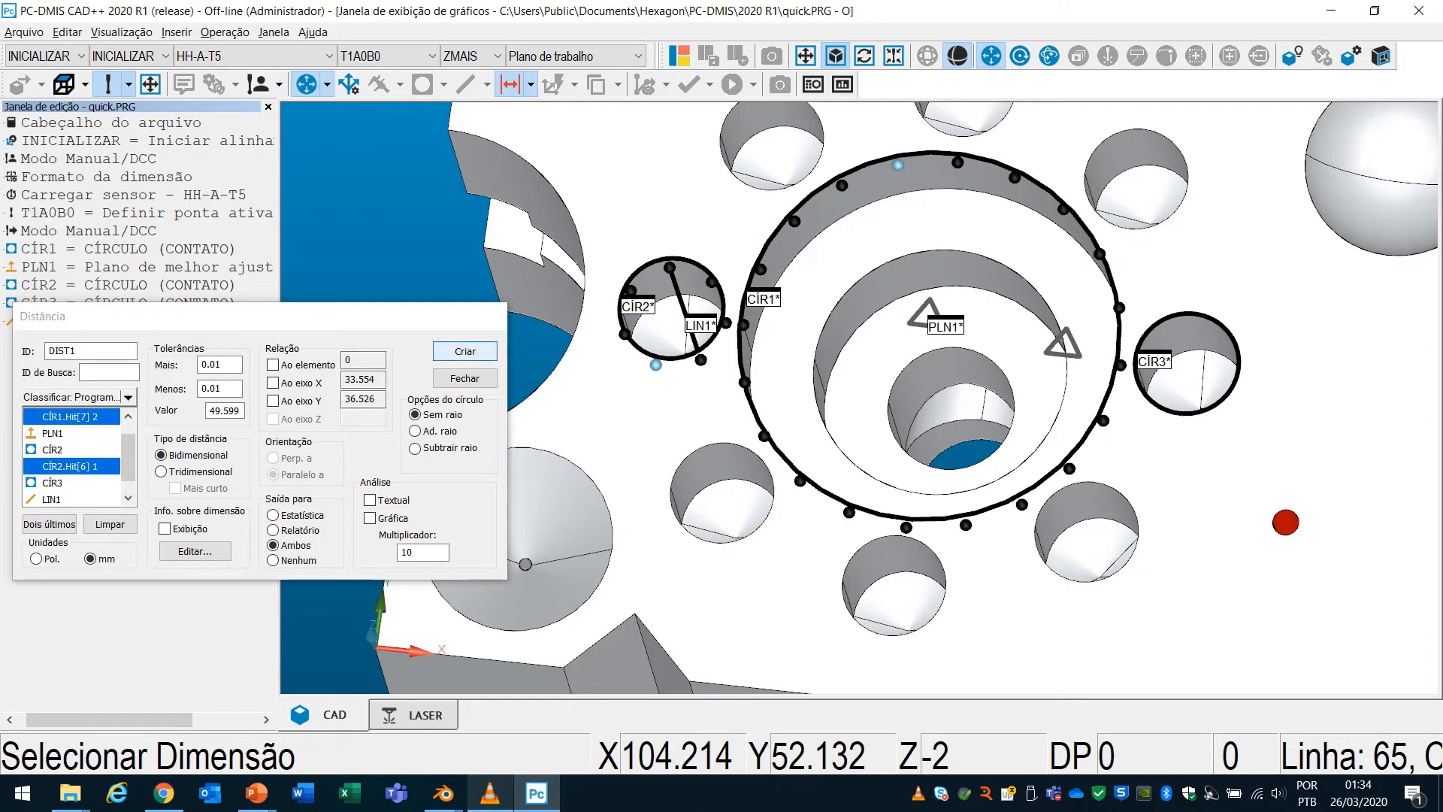
click(465, 351)
click(465, 378)
right_drag(927, 398, 873, 377)
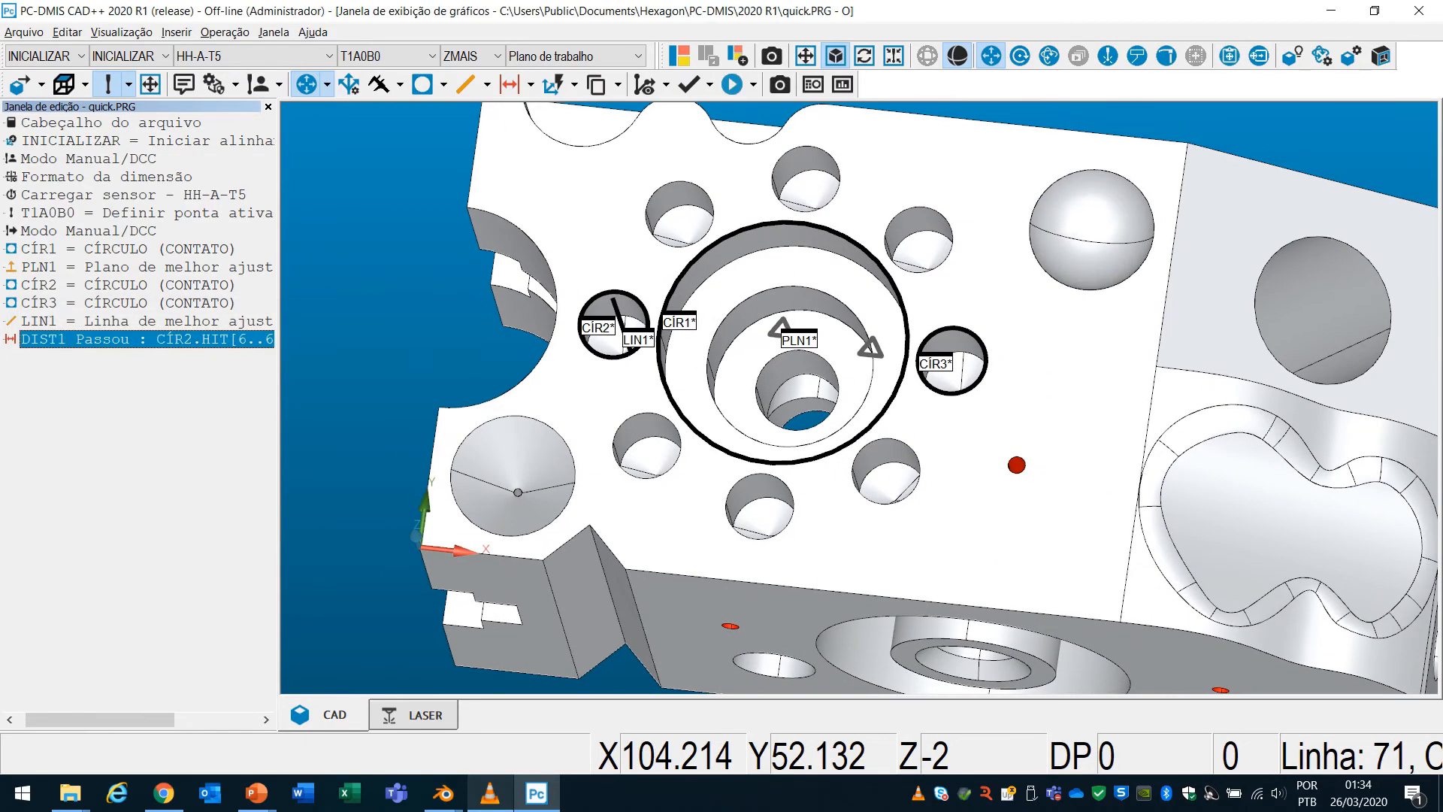
scroll(638, 304, up, 5)
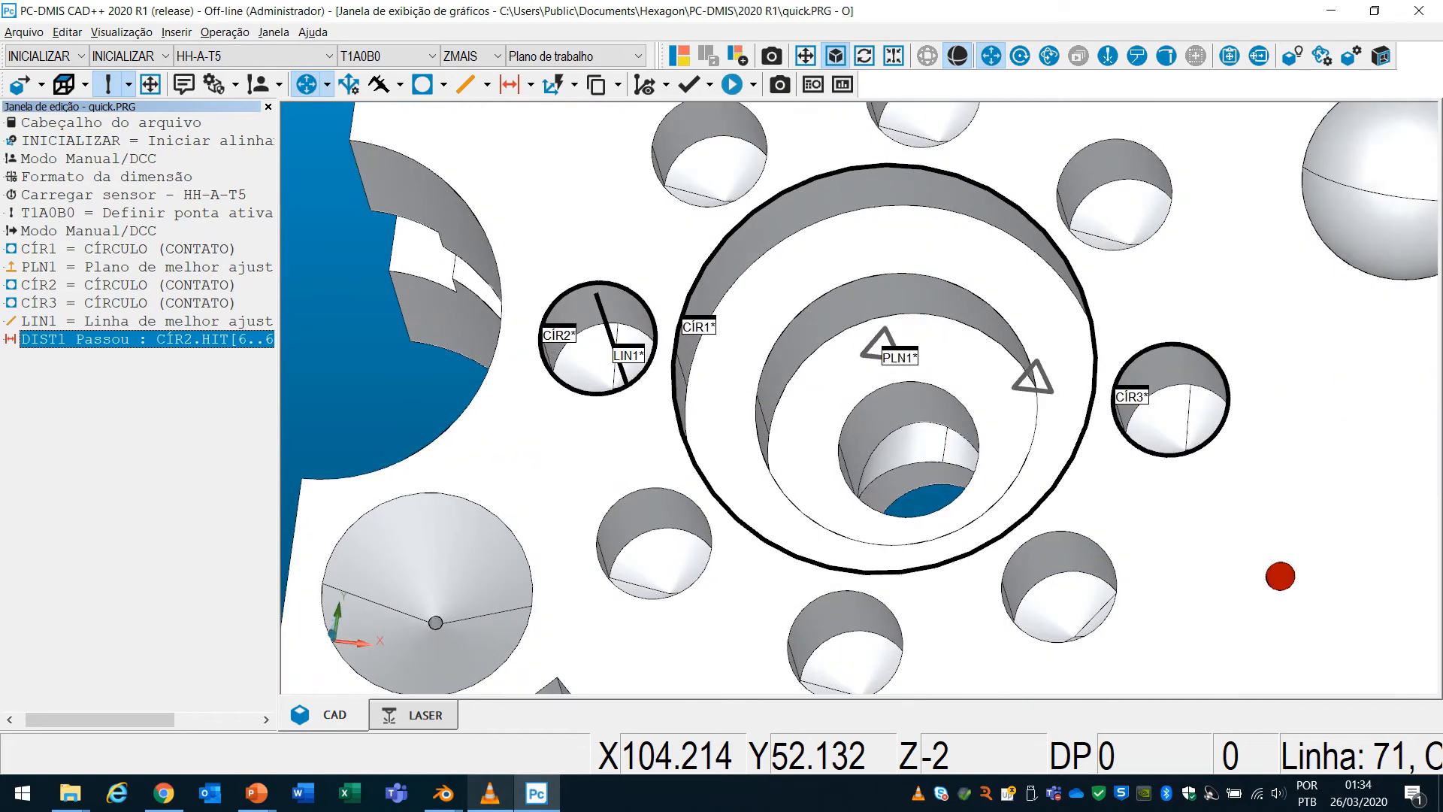
right_click(638, 305)
right_drag(636, 304, 801, 301)
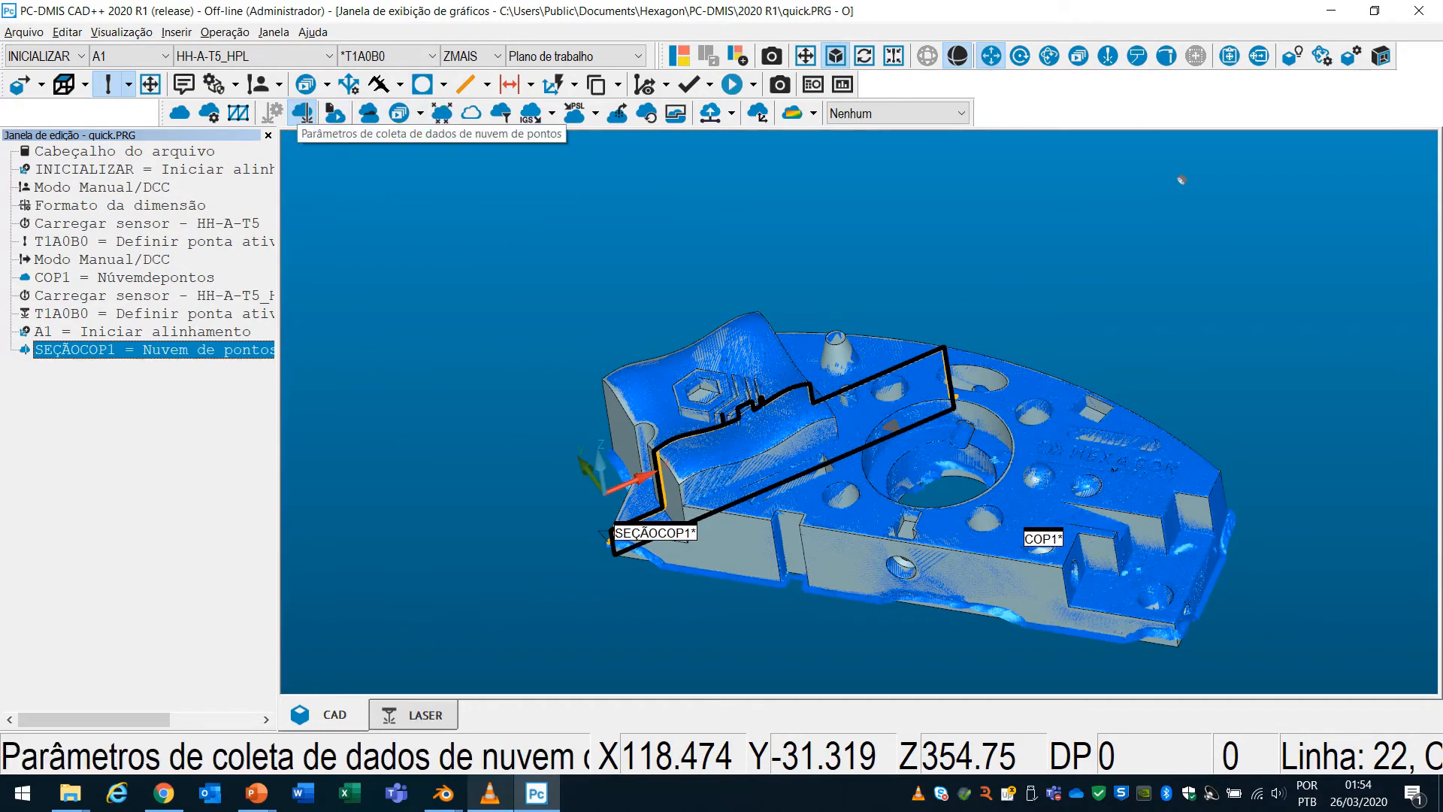
Examine the laser data collection settings for the point cloud and leave them.
click(302, 113)
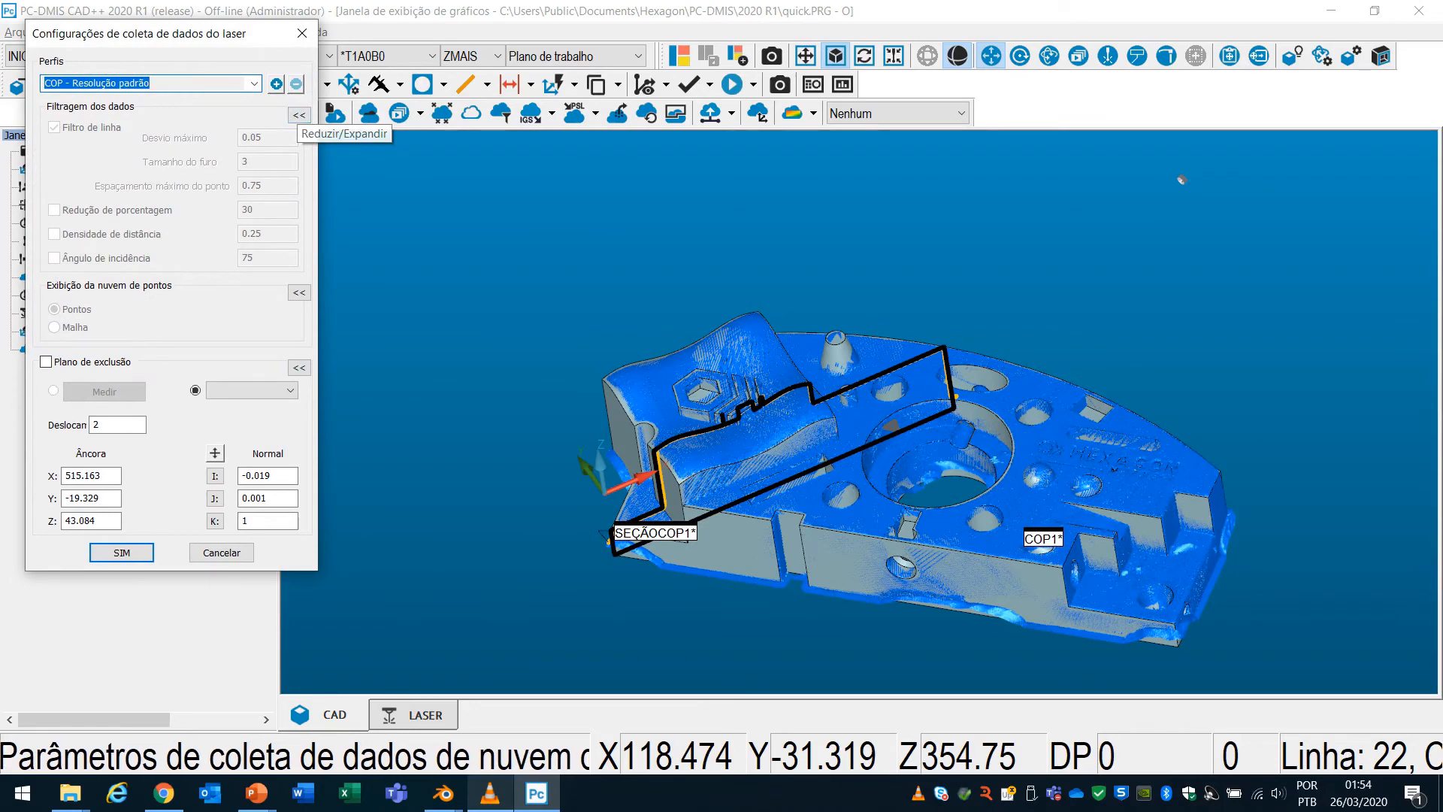
click(302, 33)
Start an axis-based cross section of point cloud COP1, preview the section plane along other axes and choose the Y axis.
click(421, 112)
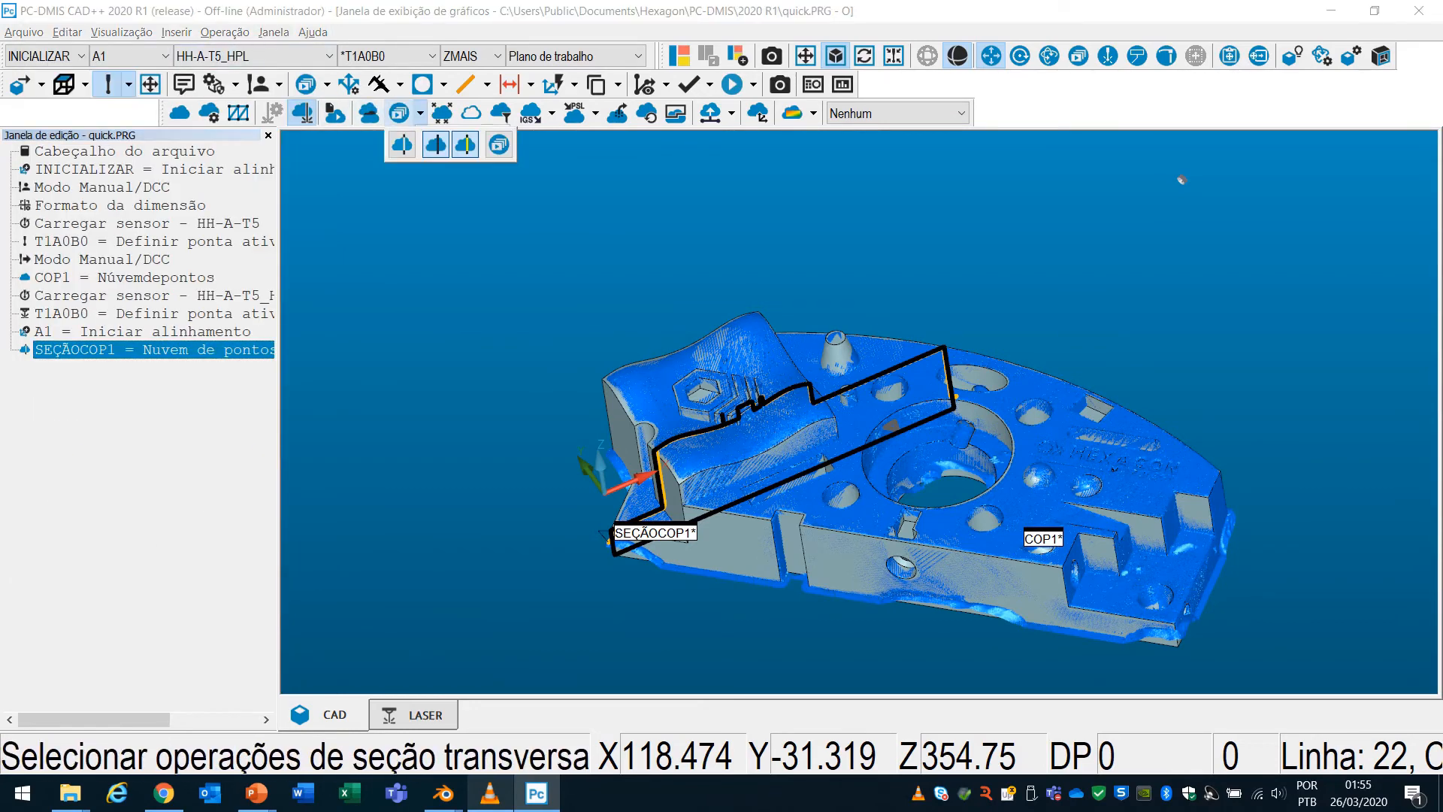
click(402, 144)
mouse_move(825, 376)
middle_down()
mouse_move(834, 511)
mouse_move(828, 350)
middle_up()
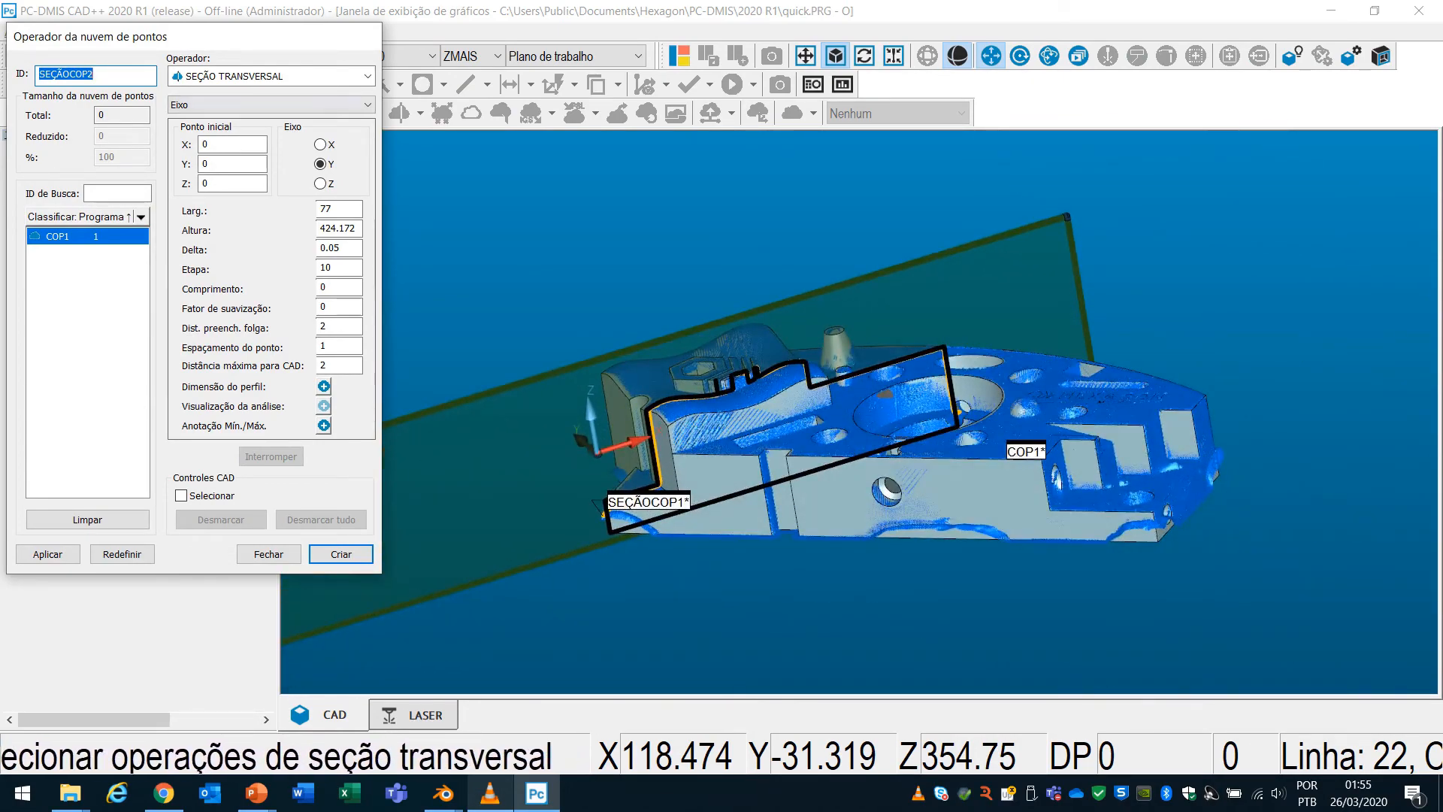
click(321, 145)
click(321, 164)
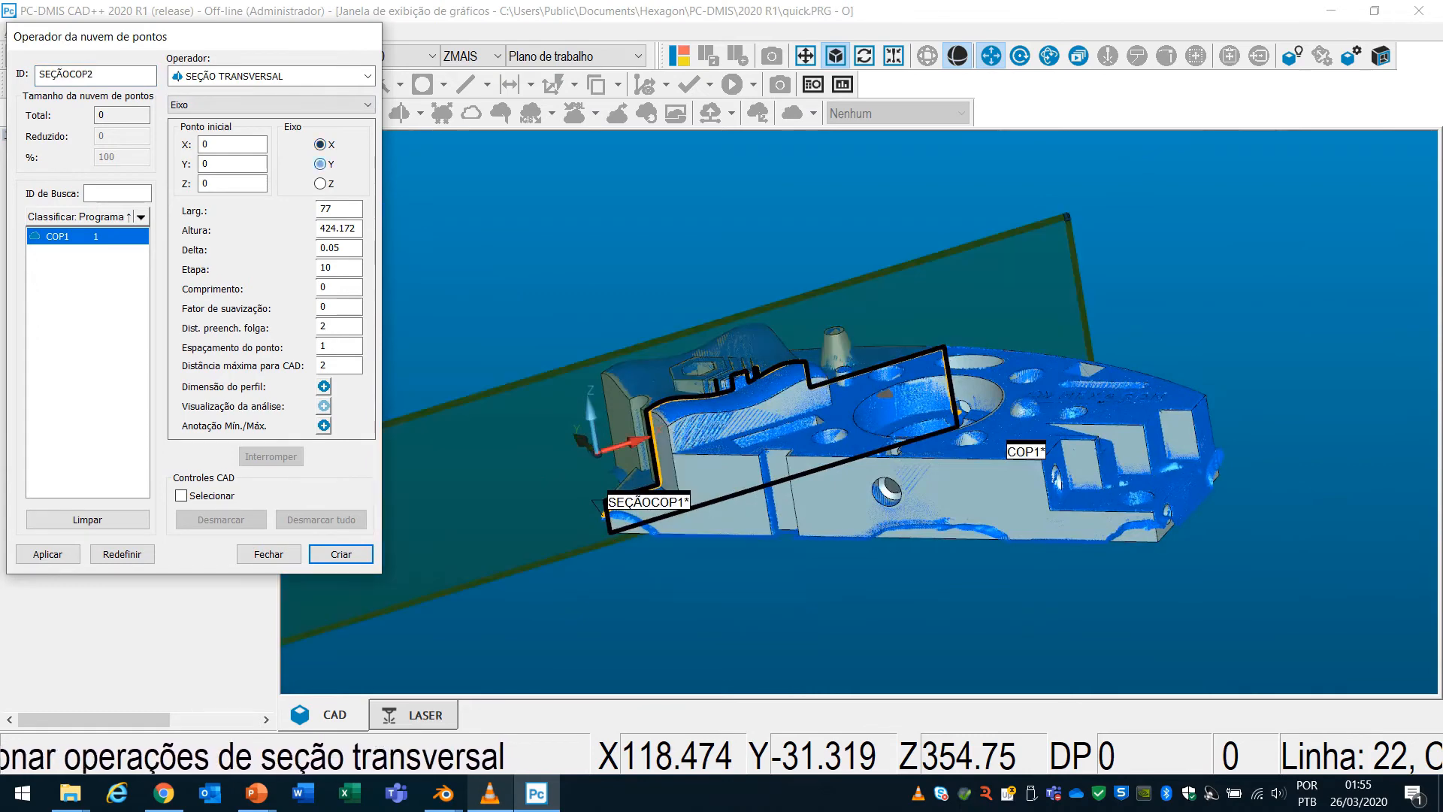
click(320, 183)
click(320, 145)
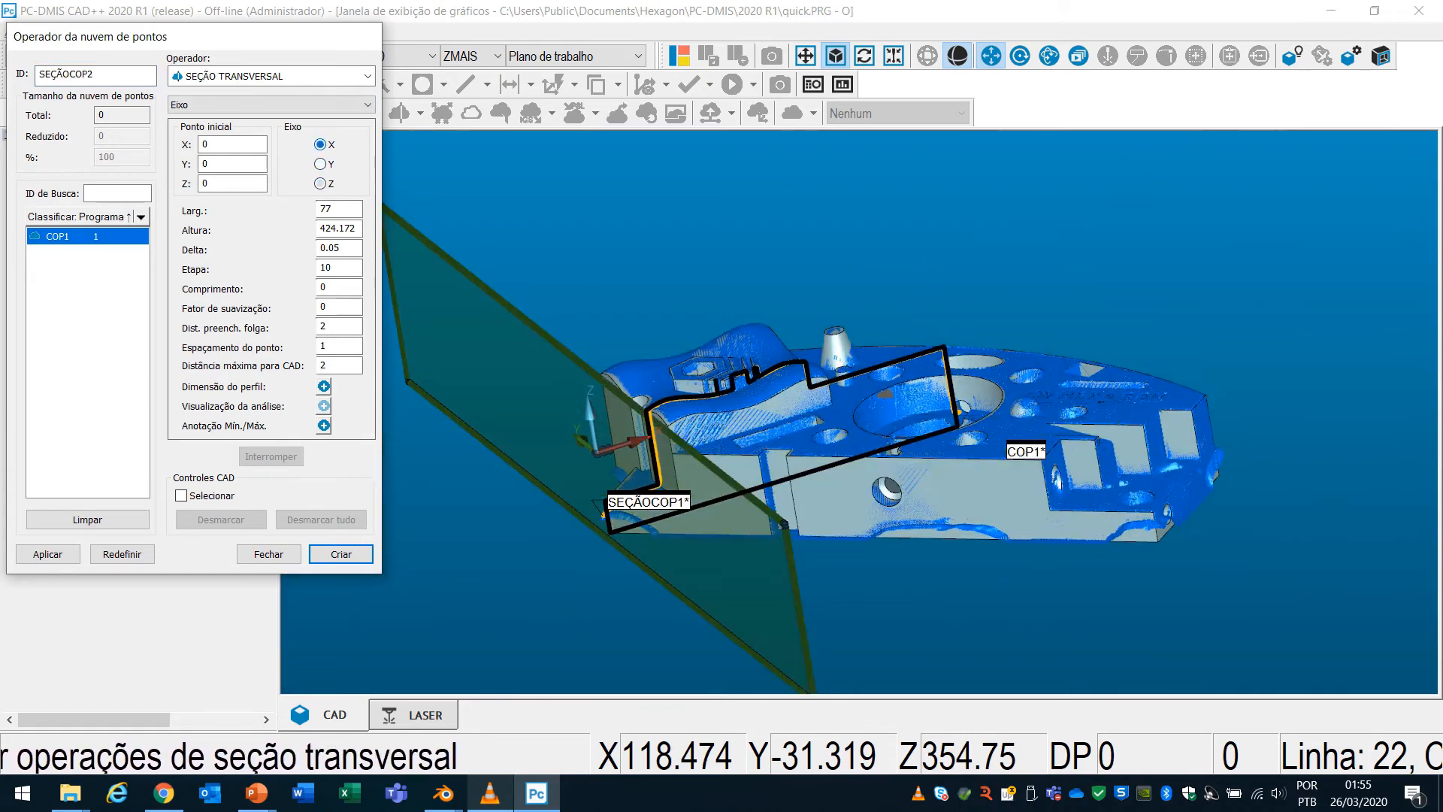
click(320, 164)
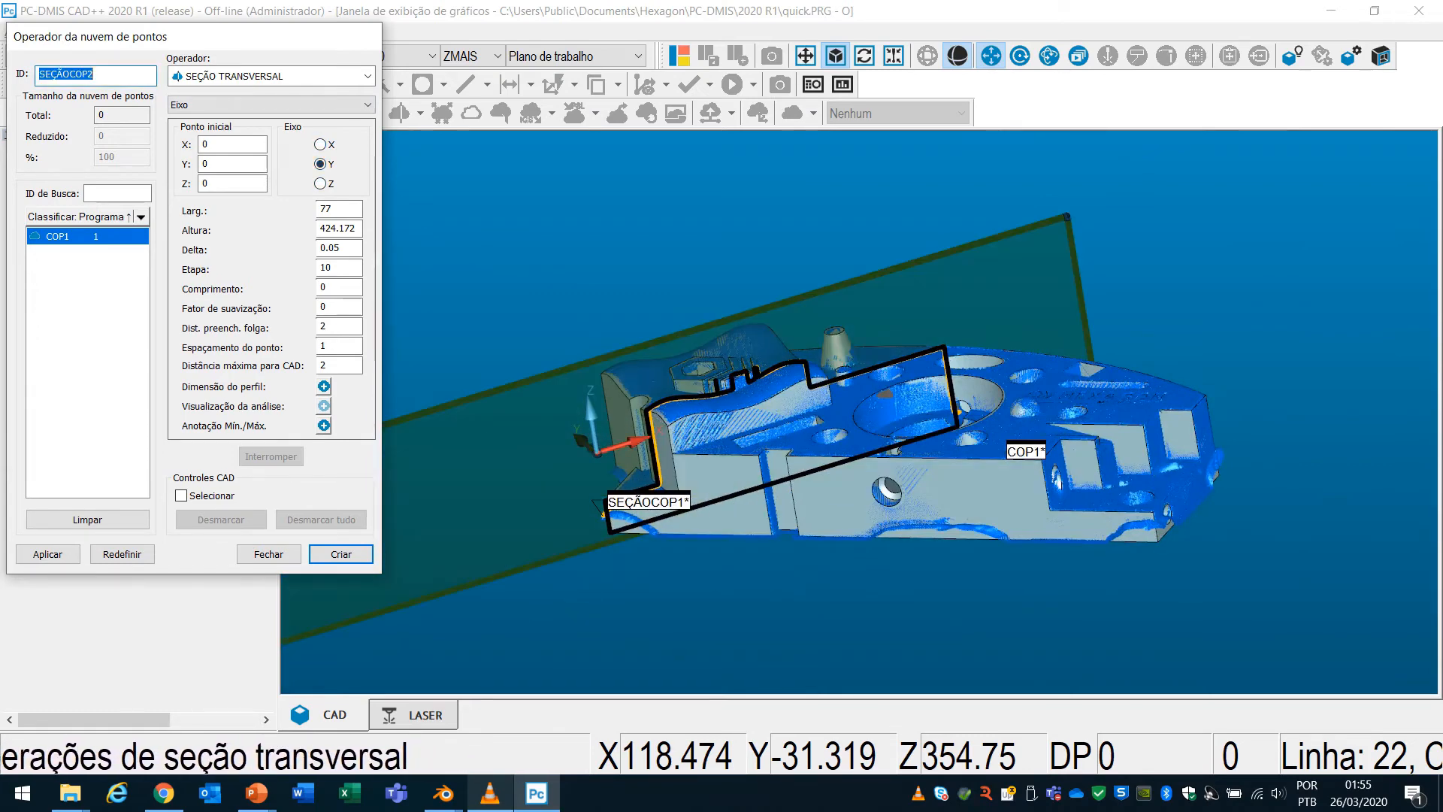
Stretch the section plane to a height of about 466, apply it to the point cloud and create the cross section.
drag(1080, 293, 1128, 279)
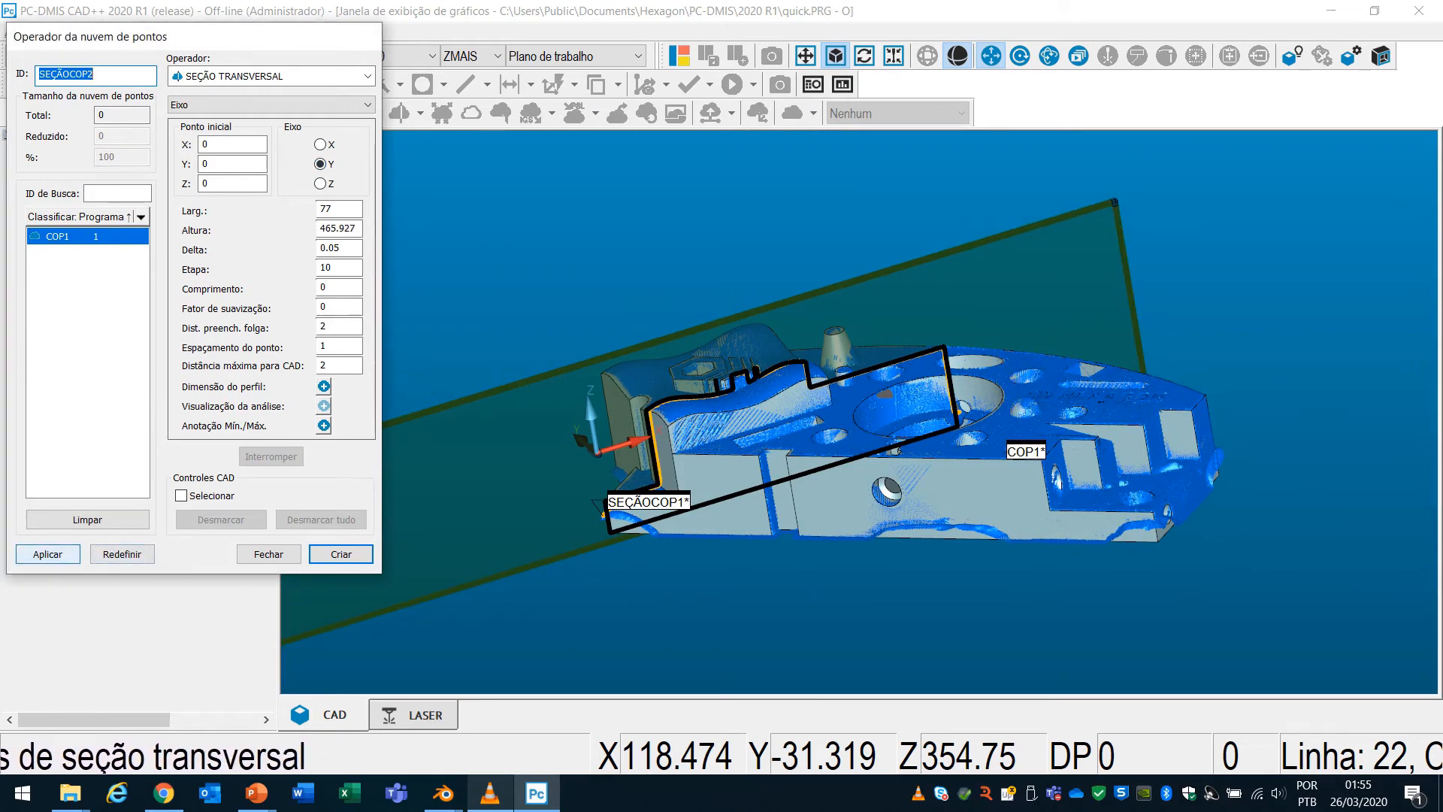
click(49, 554)
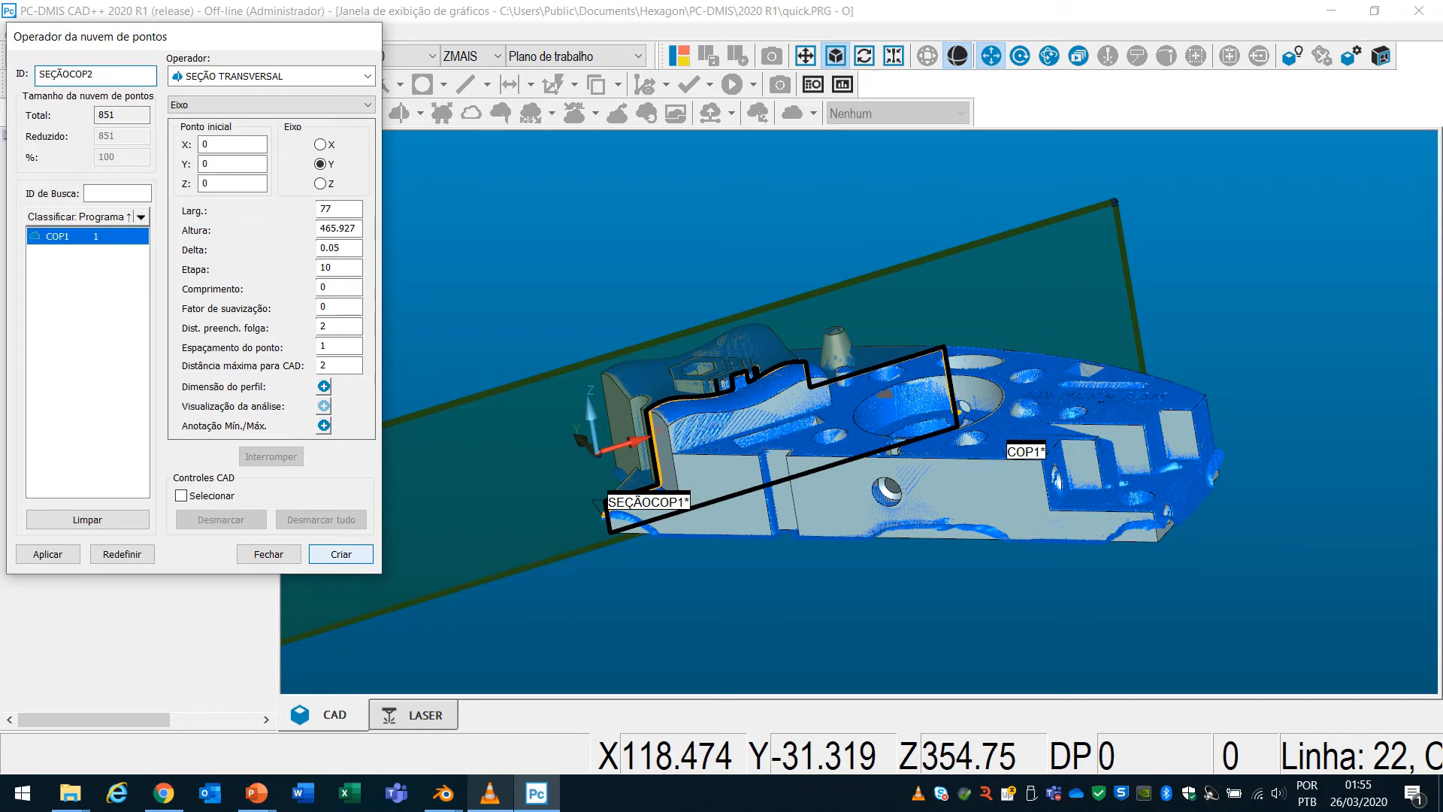
click(341, 554)
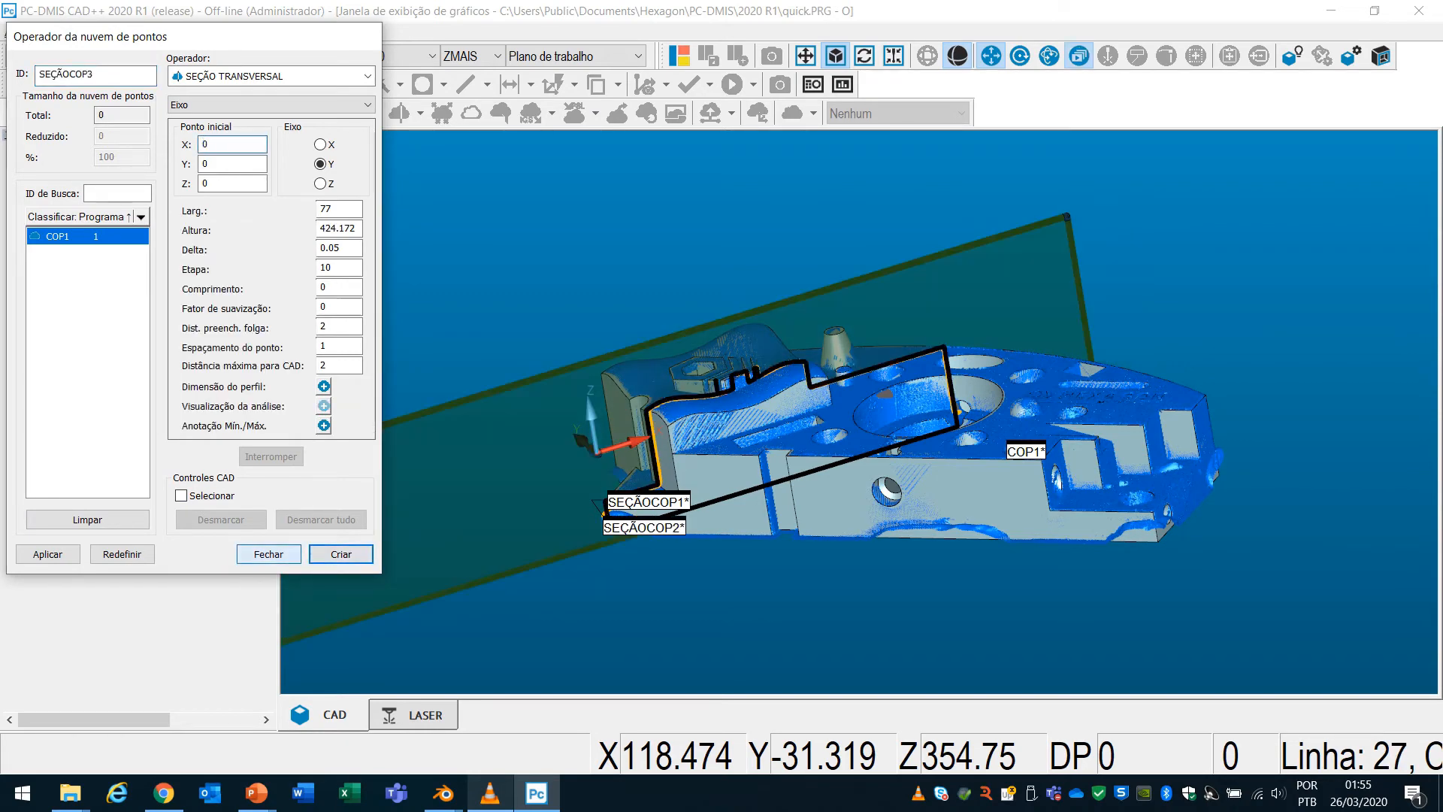
click(268, 554)
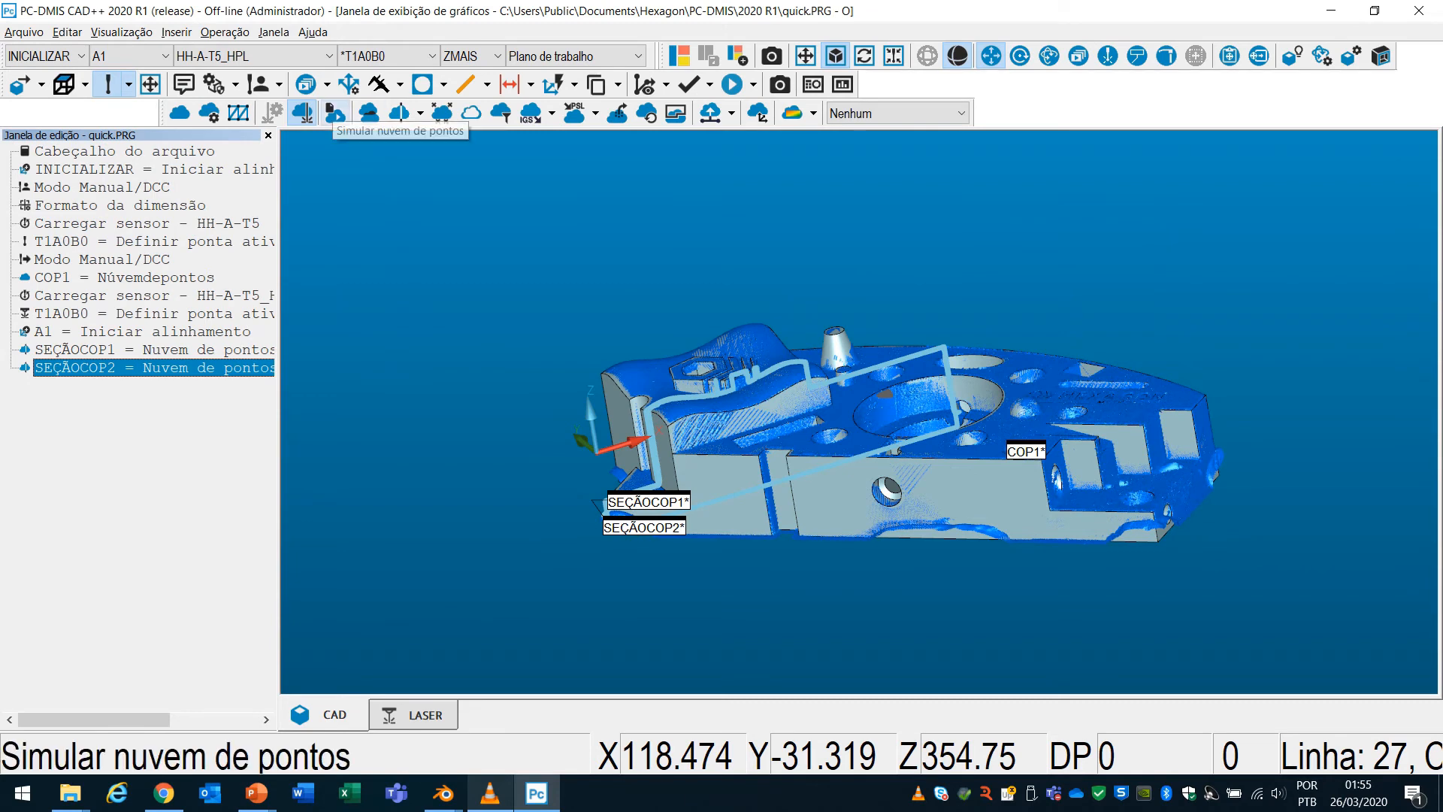
Show the 2D slide of section SEÇÃOCOP2 and switch its measured and nominal profiles off and back on.
click(419, 113)
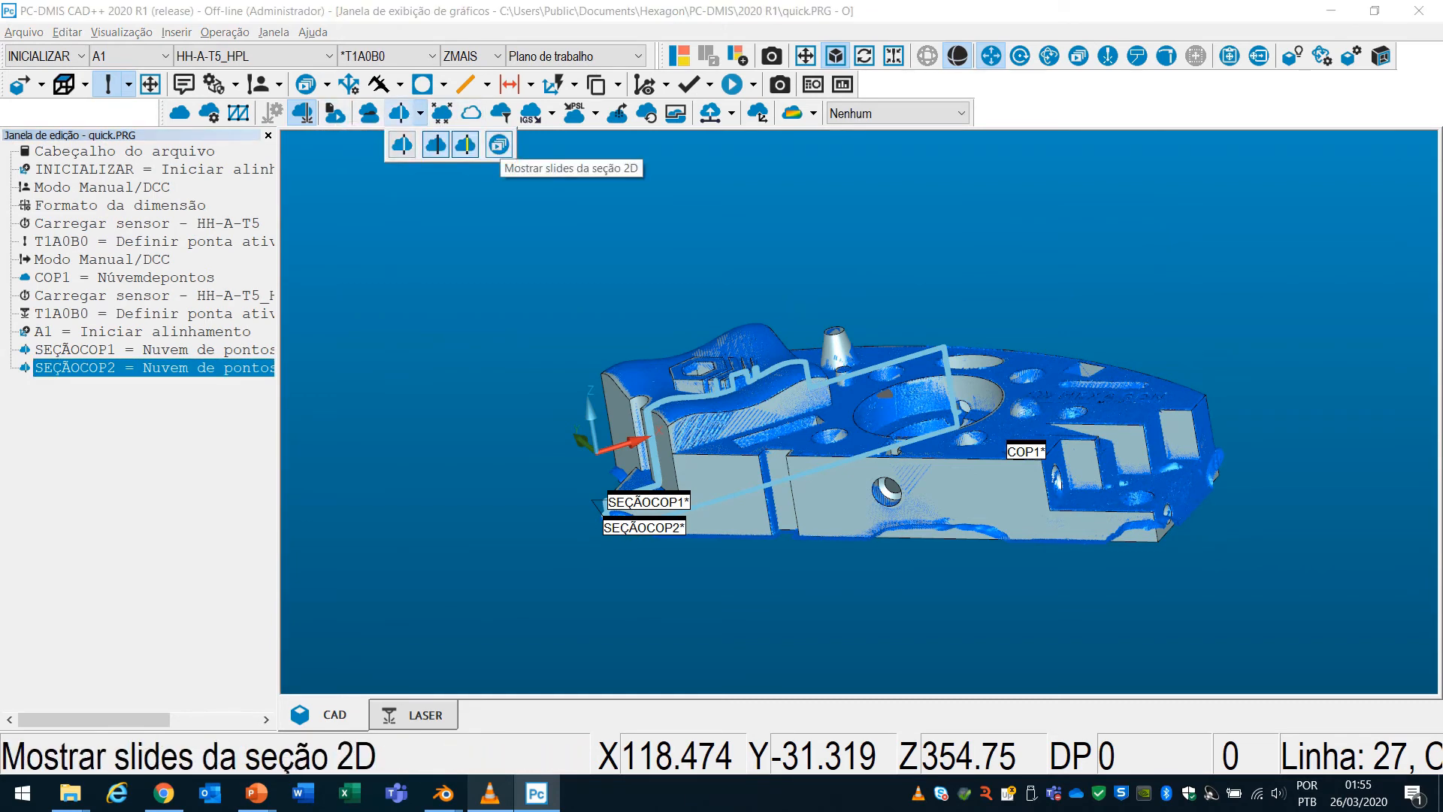
click(499, 145)
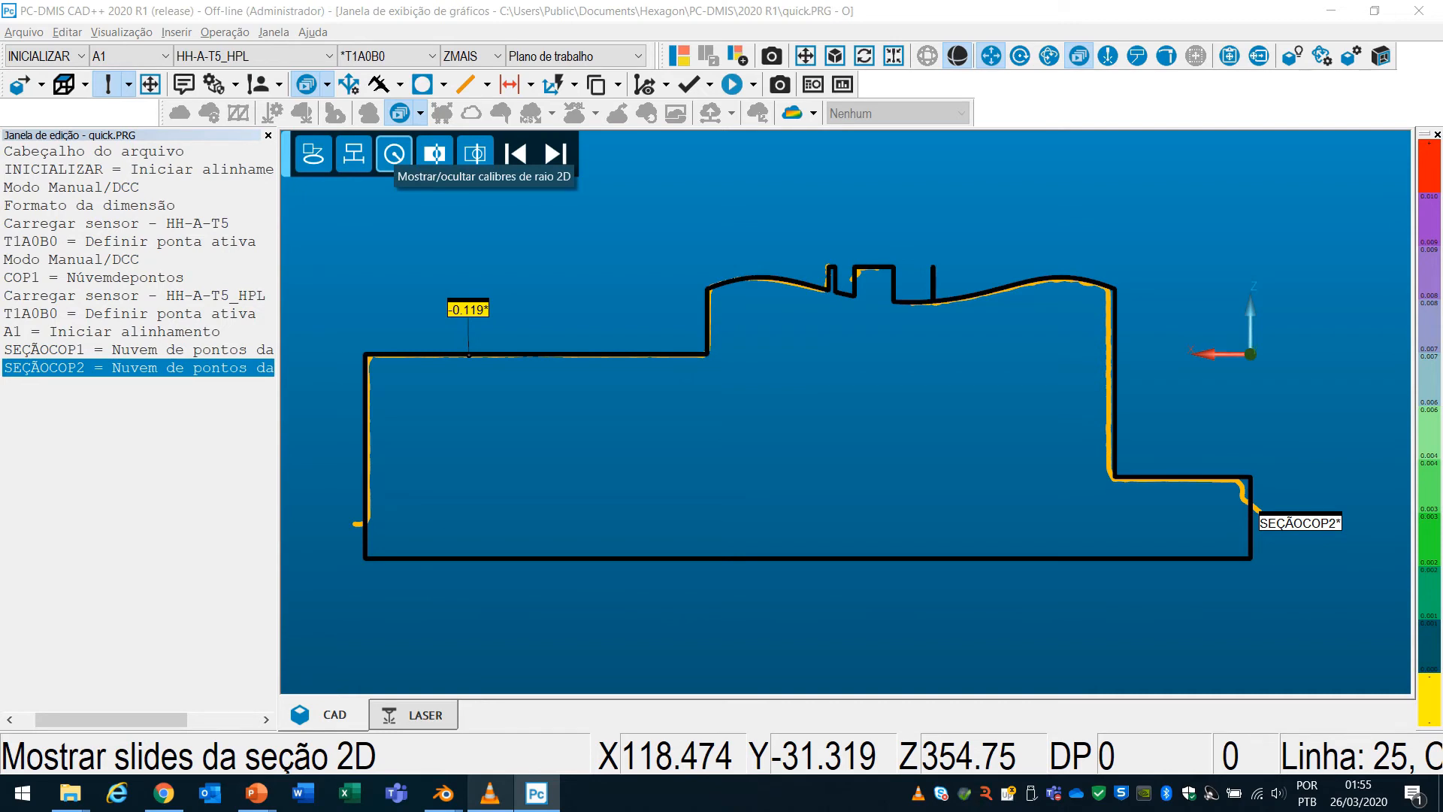
click(475, 154)
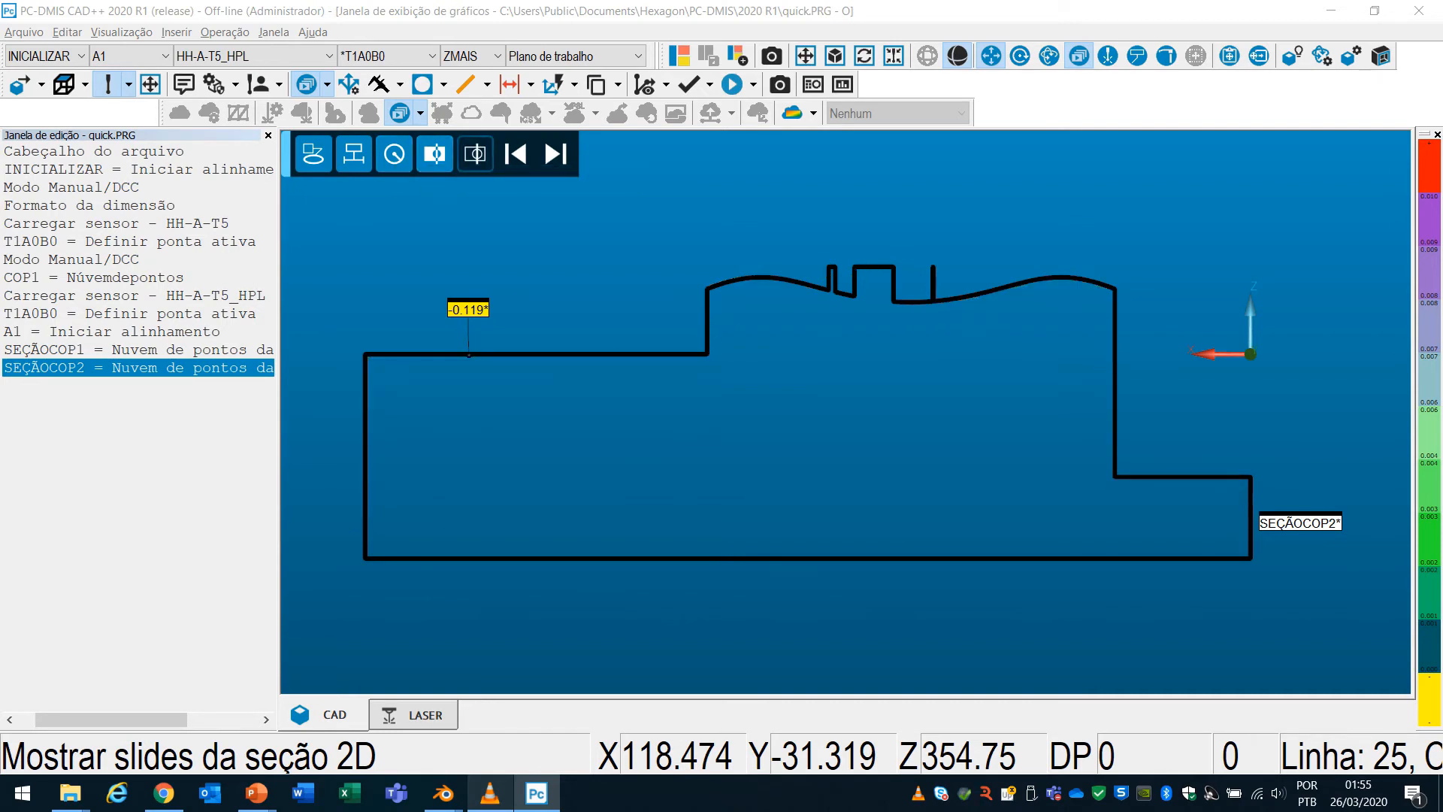
click(474, 154)
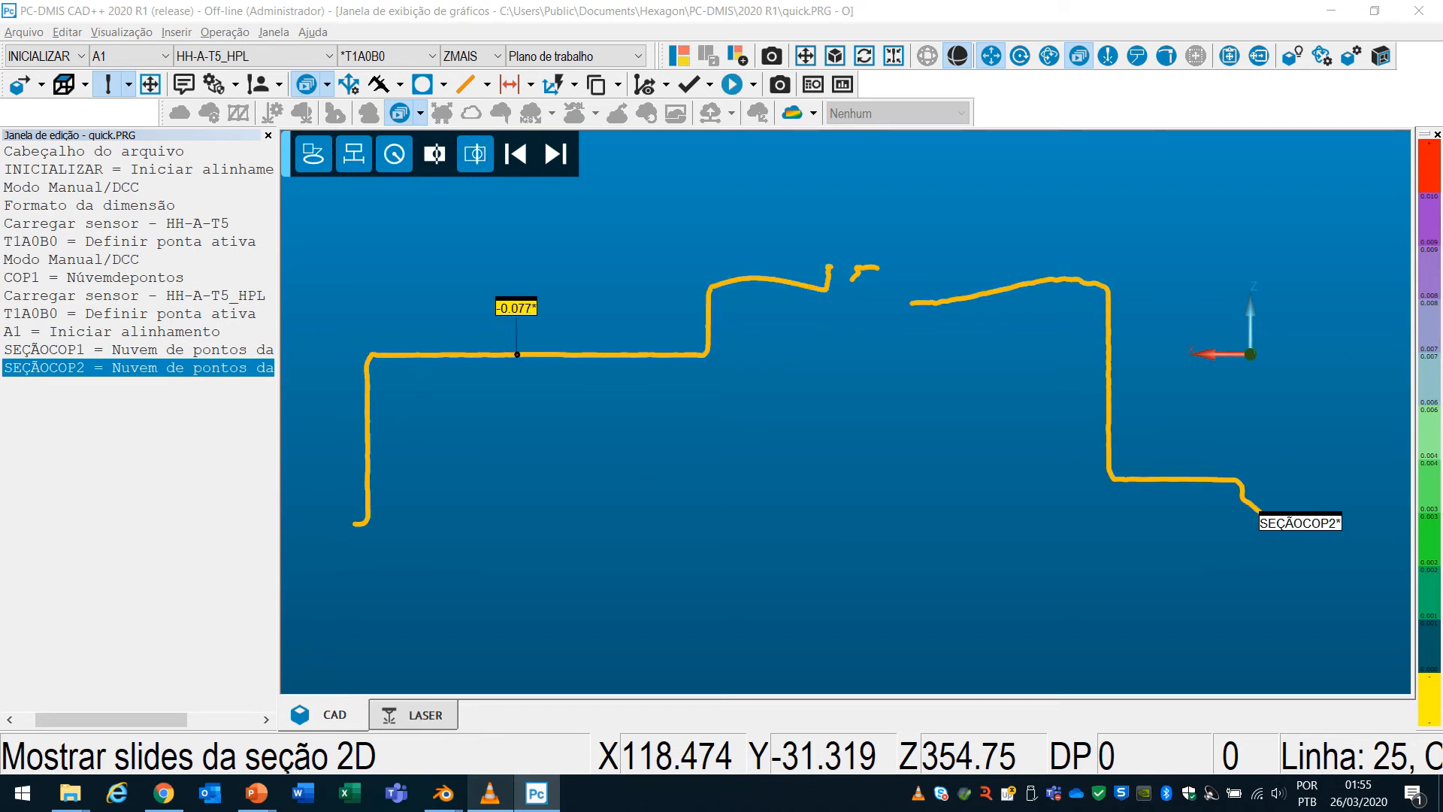
click(434, 154)
Create a best-fit 2D radius gauge on the convex curve beside the vertical step of section SEÇÃOCOP2.
click(394, 154)
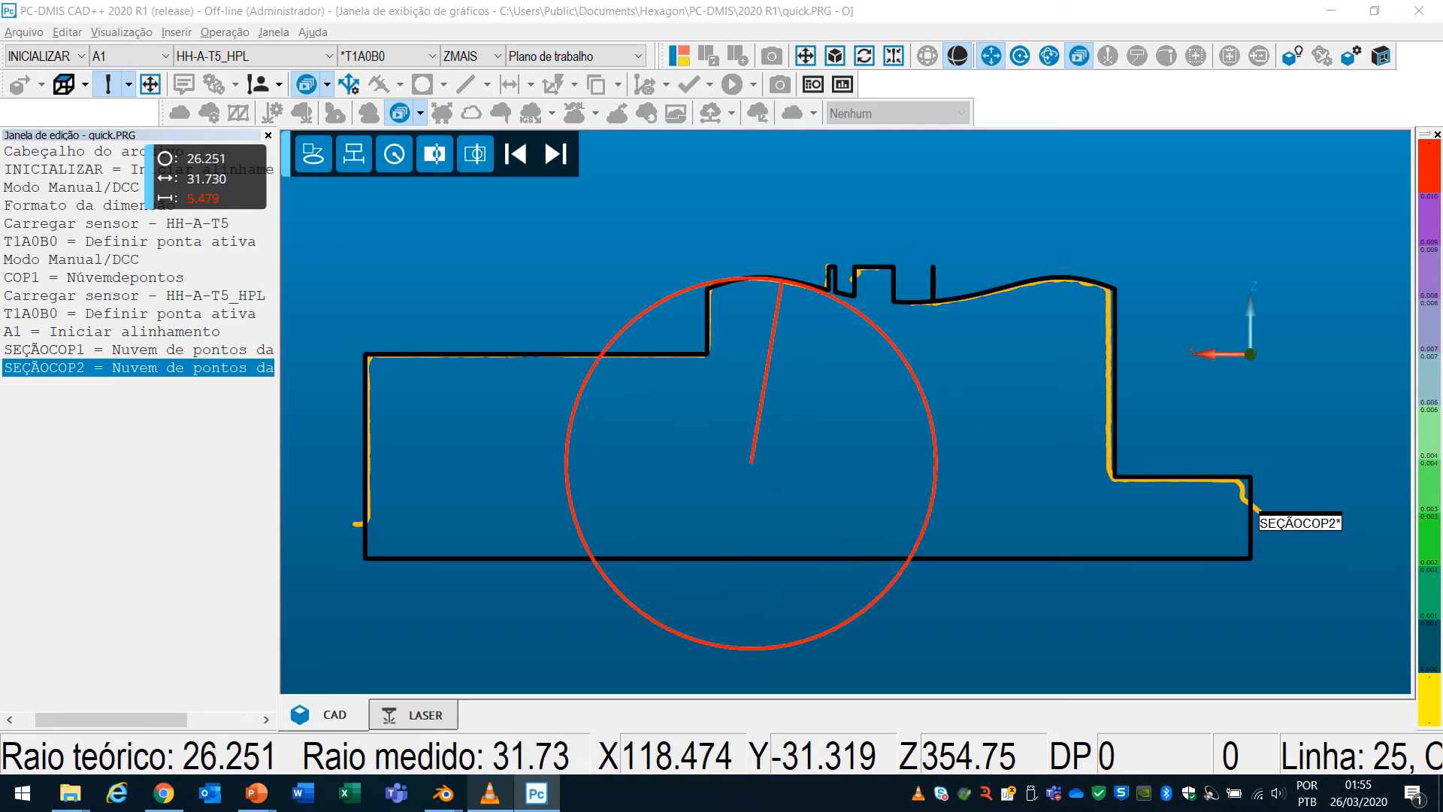
click(769, 281)
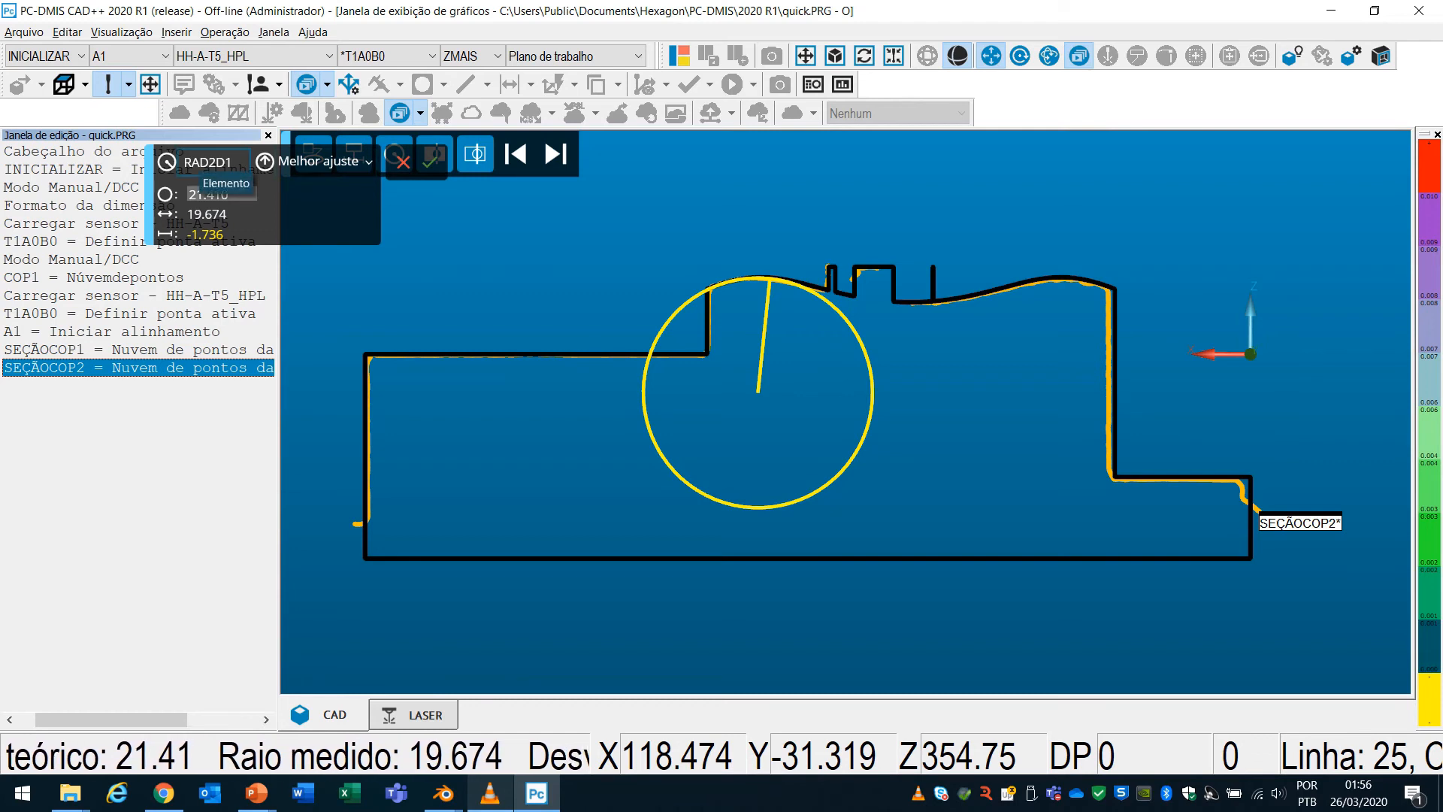
drag(111, 720, 93, 720)
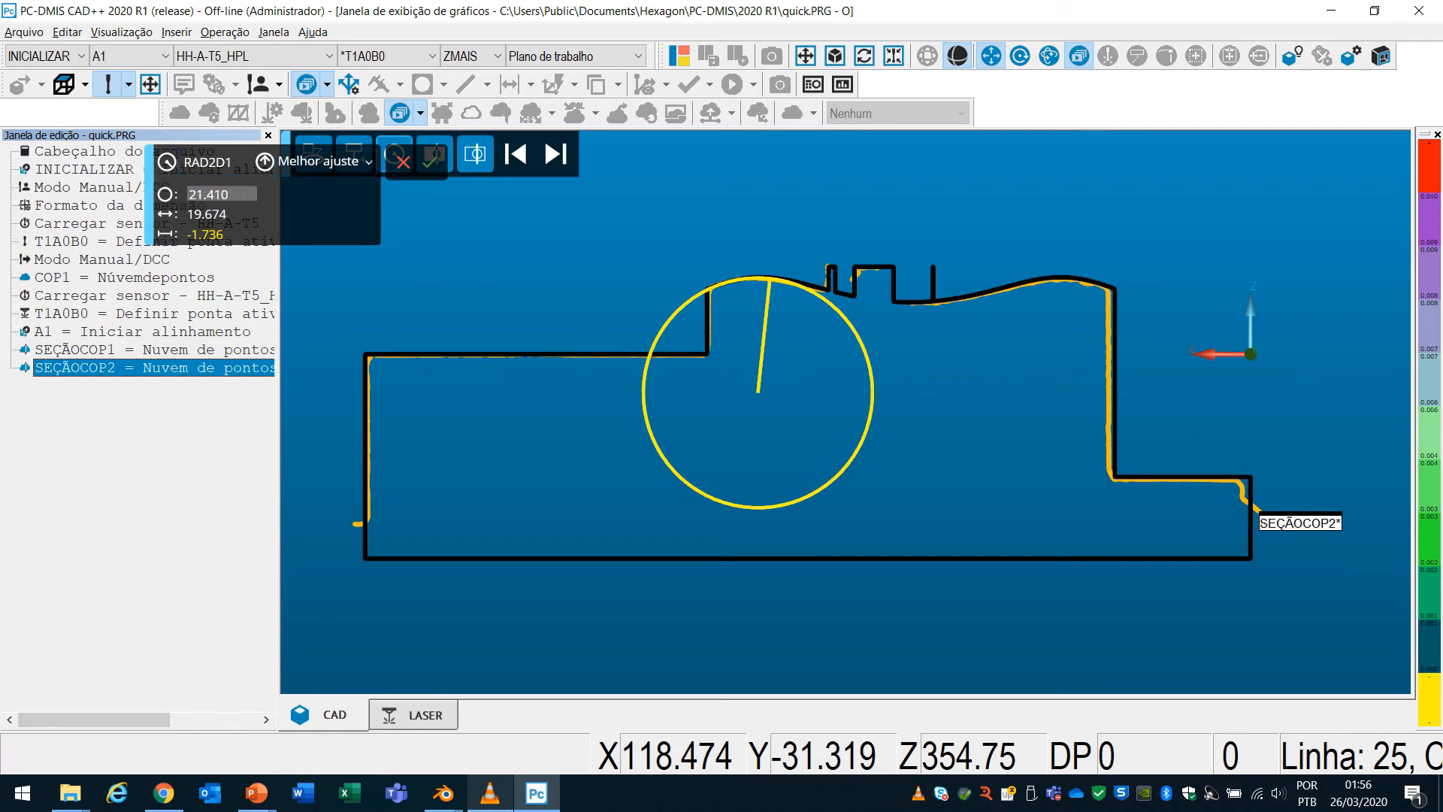
click(433, 158)
mouse_move(367, 378)
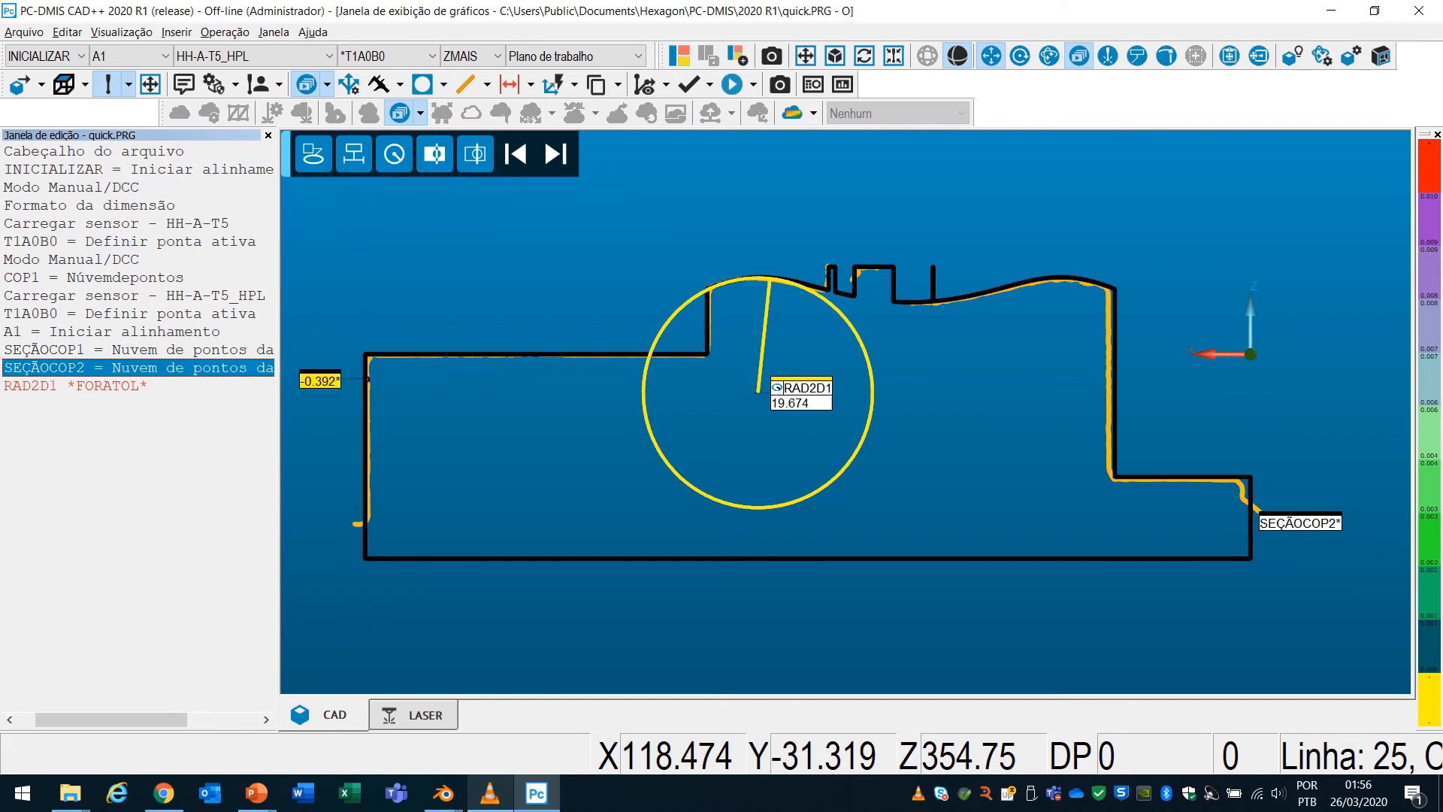
Create a best-fit 2D radius gauge on the second convex curve, beside the tall vertical wall of section SEÇÃOCOP2.
drag(979, 294, 1100, 286)
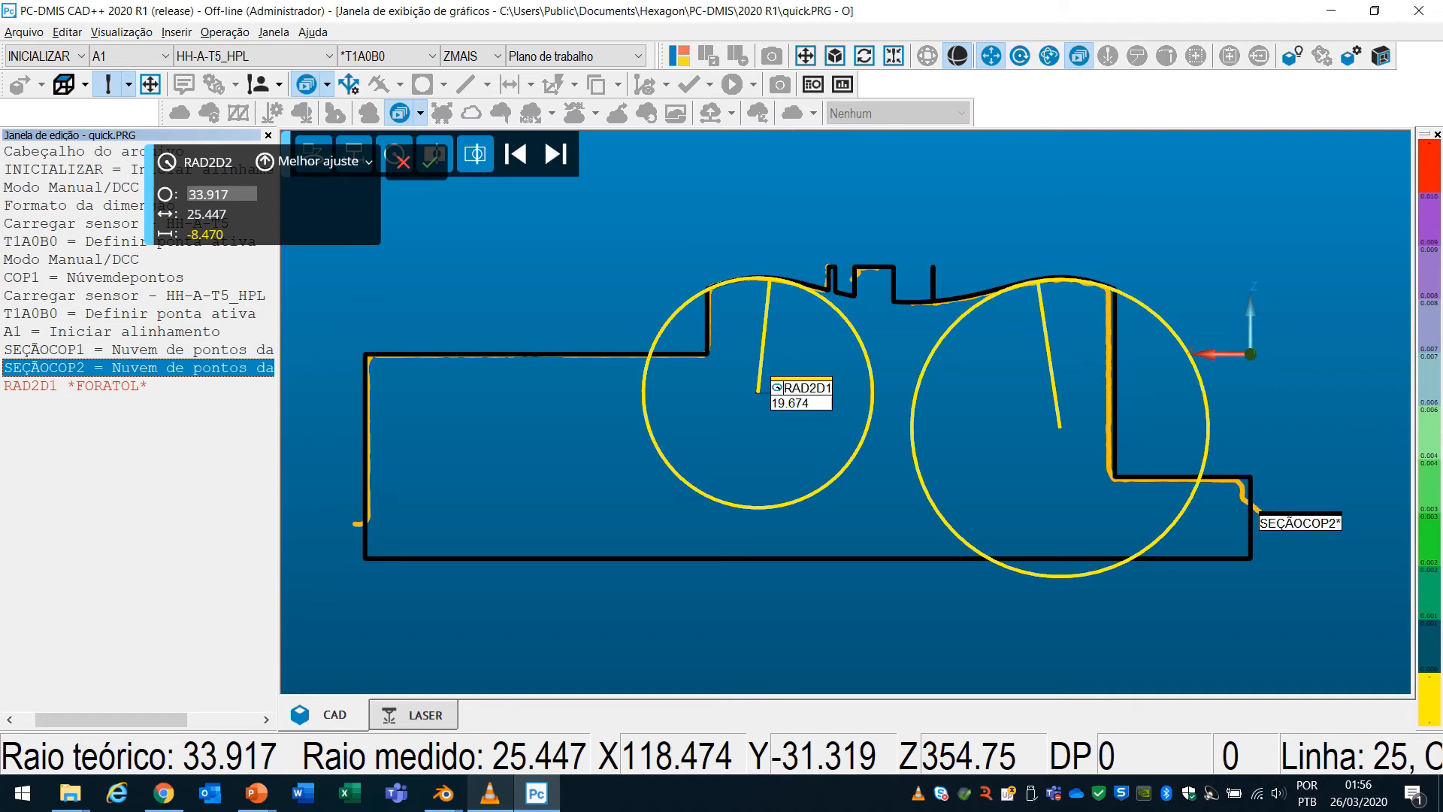
click(431, 158)
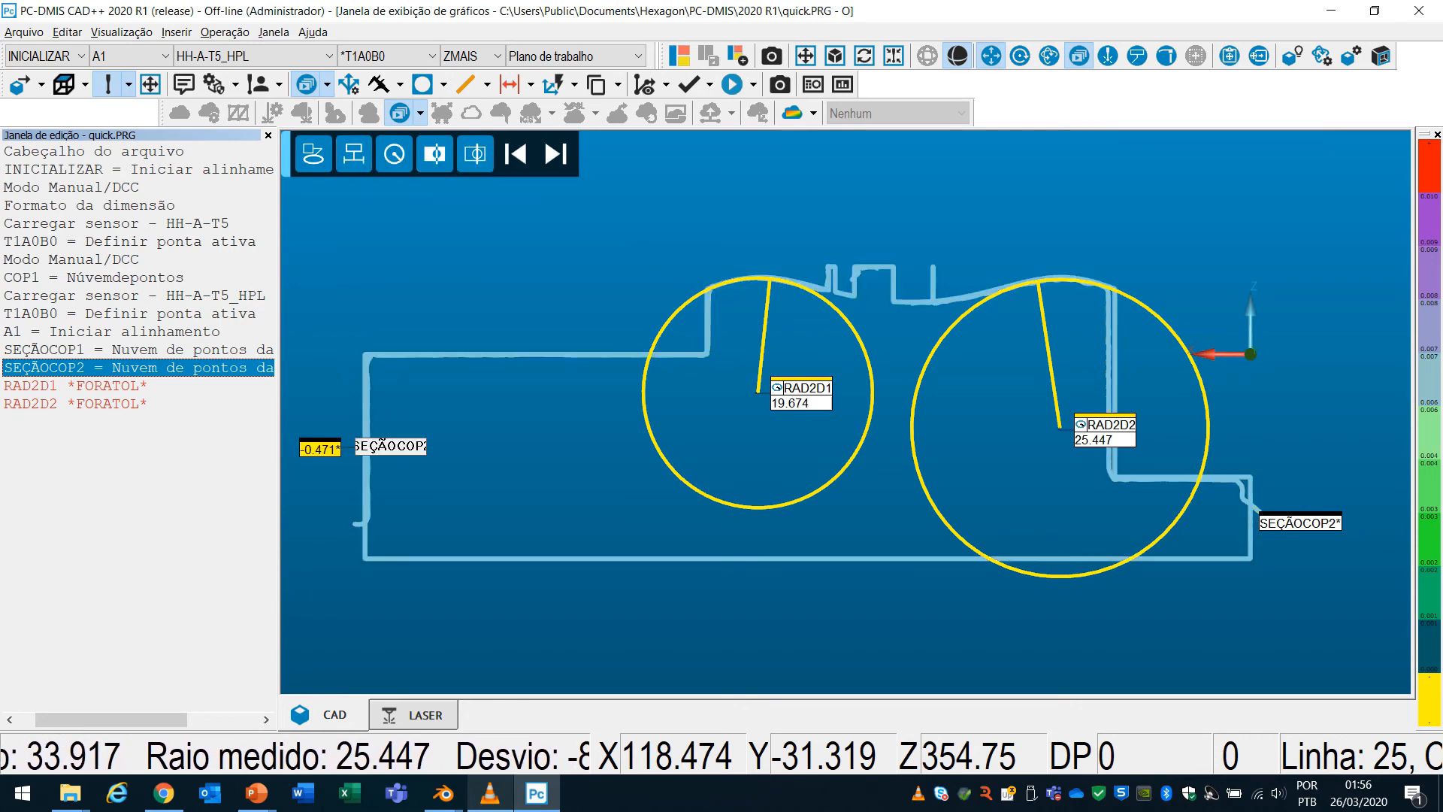
double_click(366, 439)
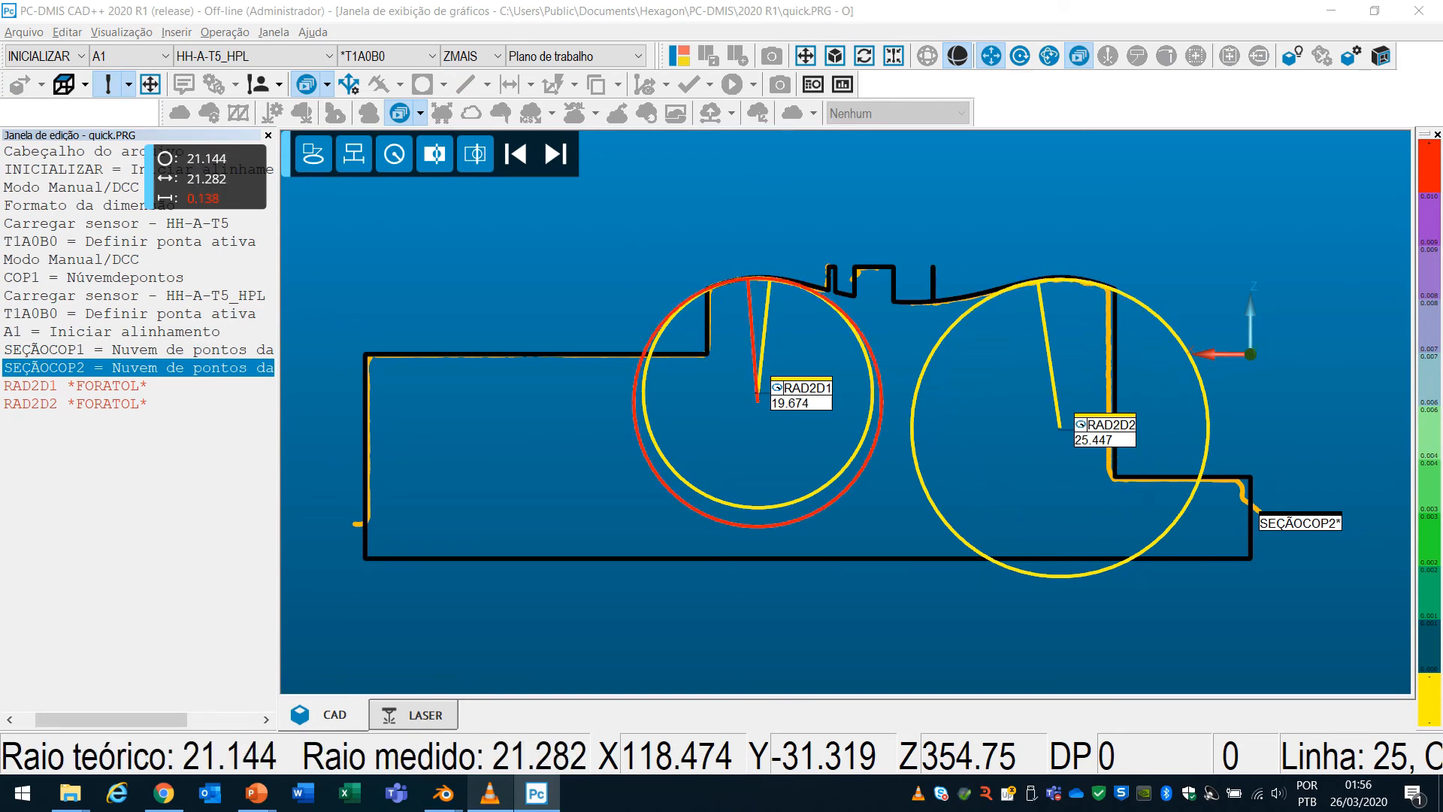
key(Escape)
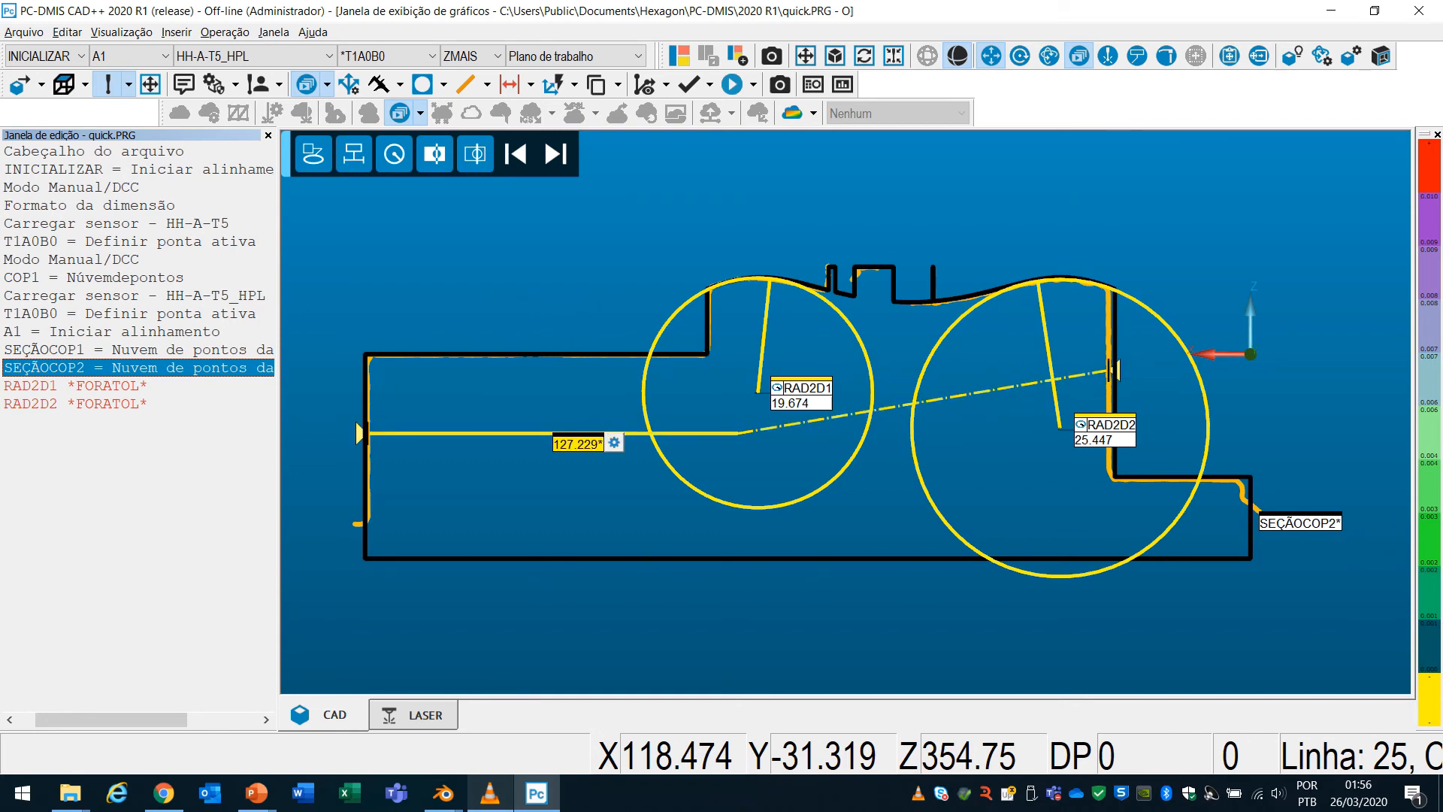
Set the distance gauge between the section's outer vertical walls to size 25, type Máx. and restriction Eixo X.
click(614, 442)
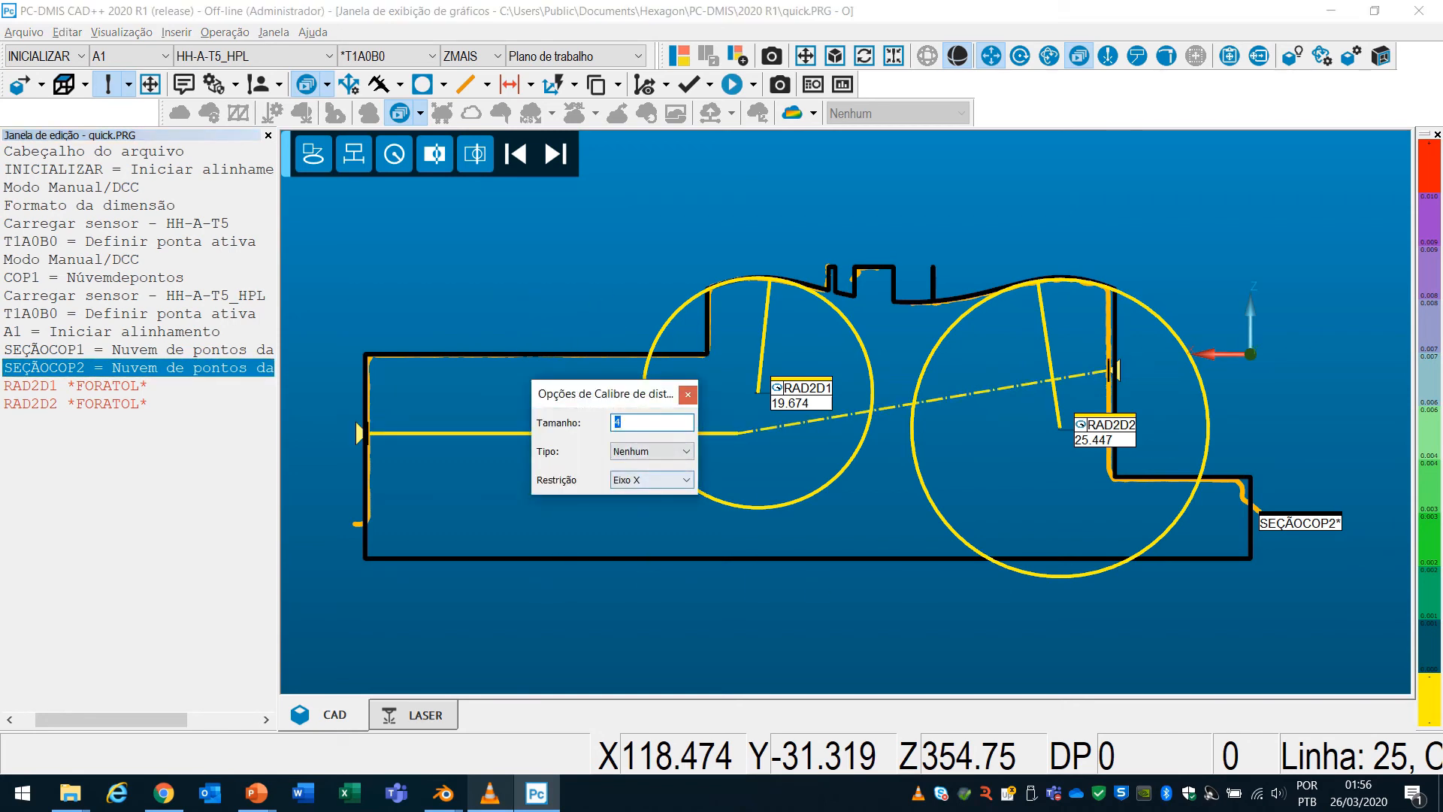
click(663, 480)
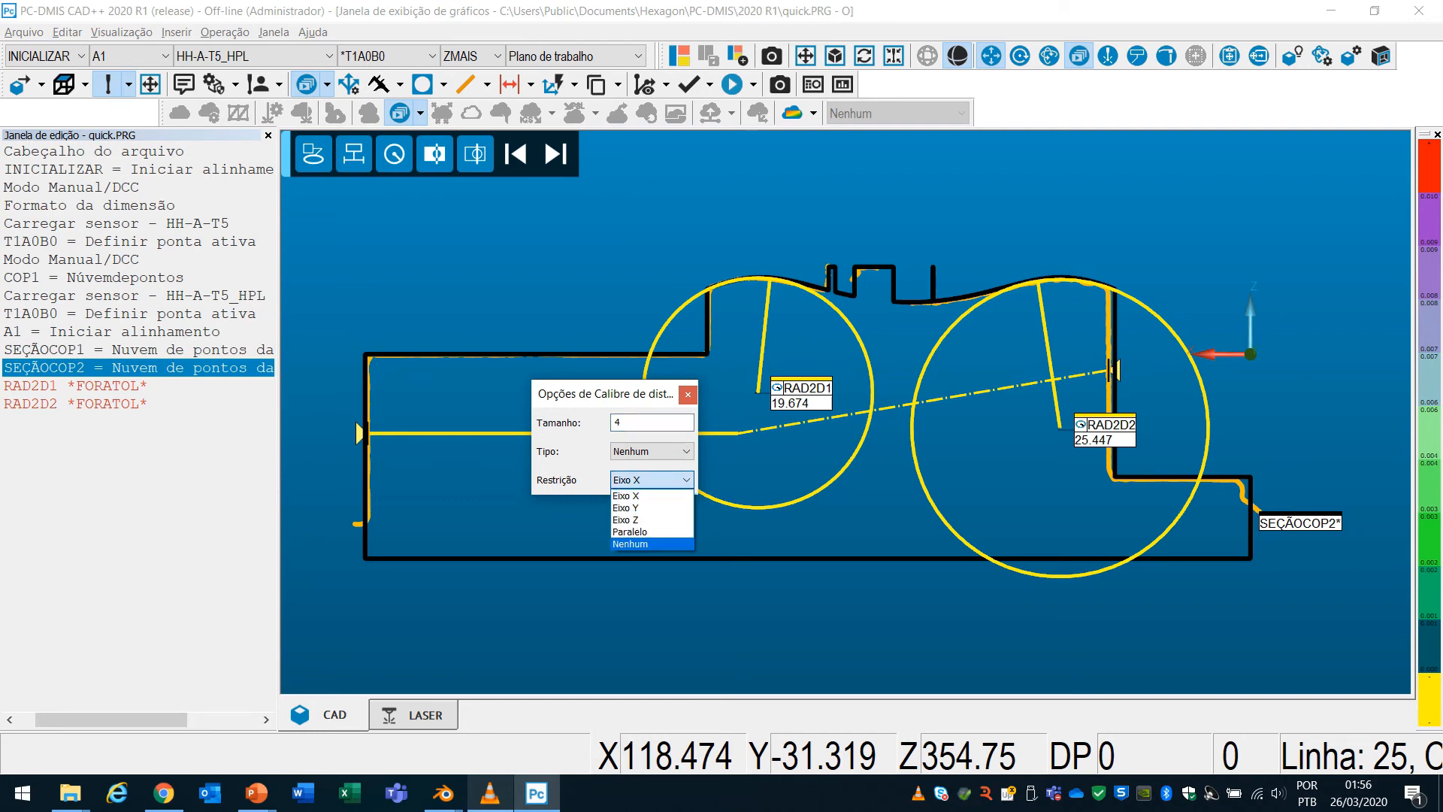
click(647, 496)
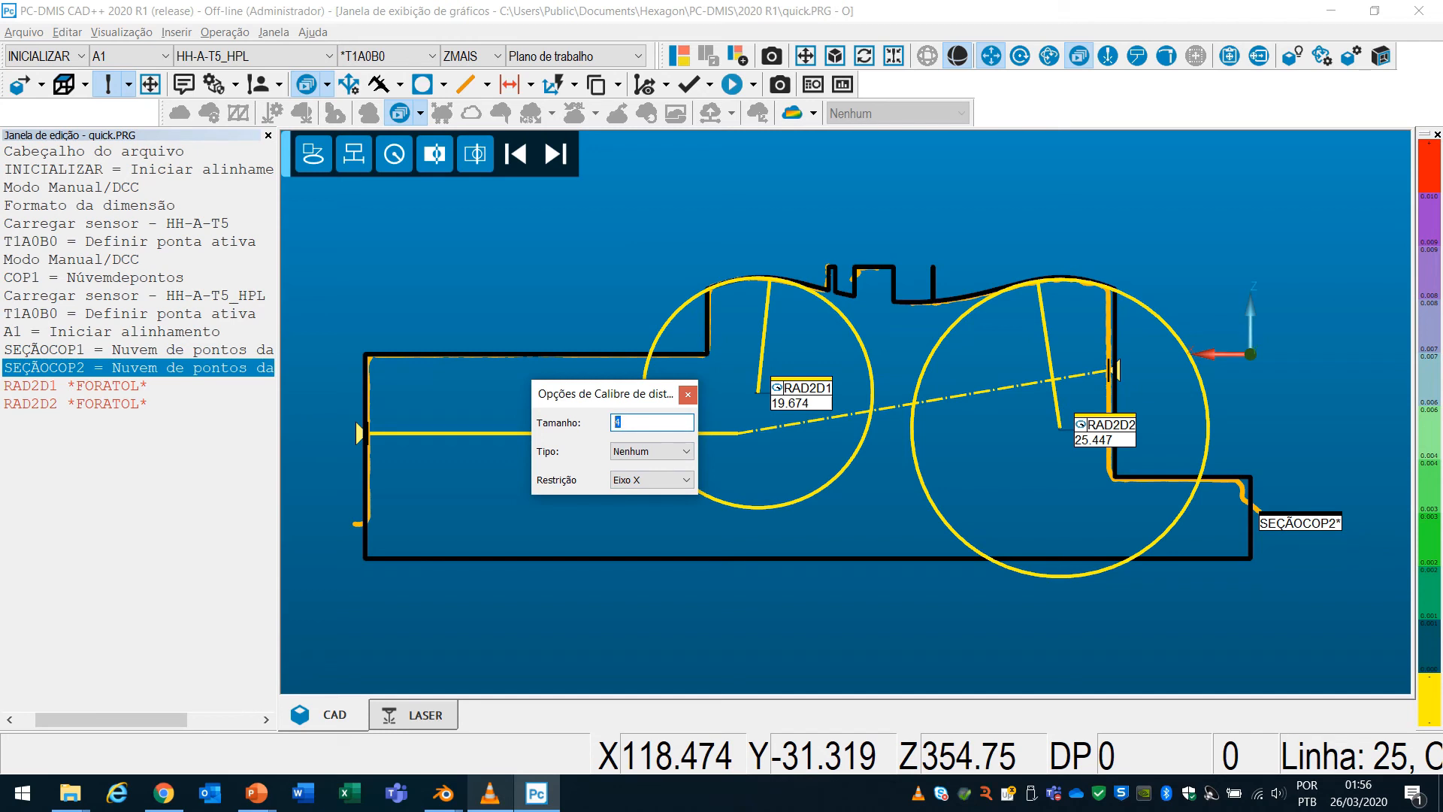
click(654, 451)
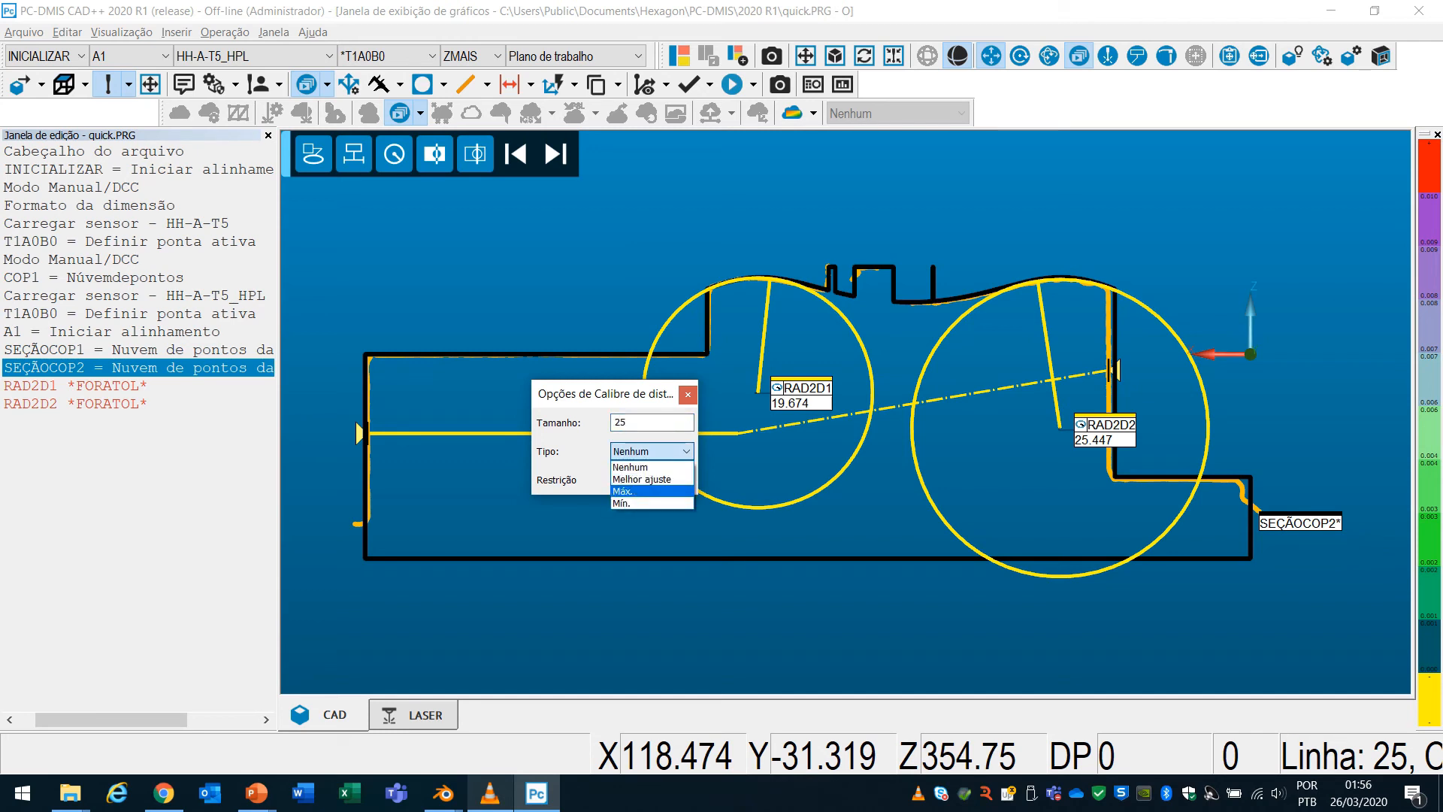
click(651, 492)
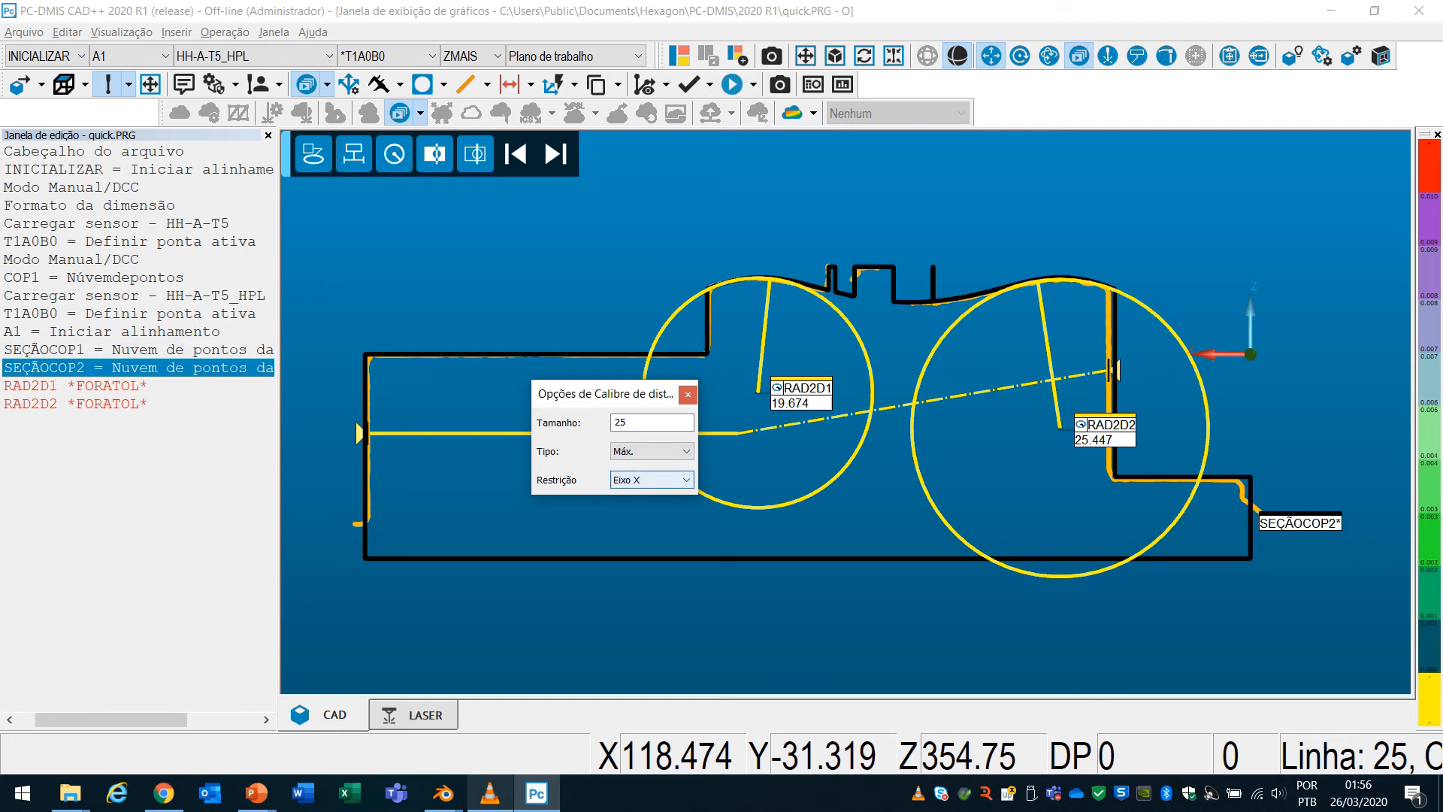
click(688, 395)
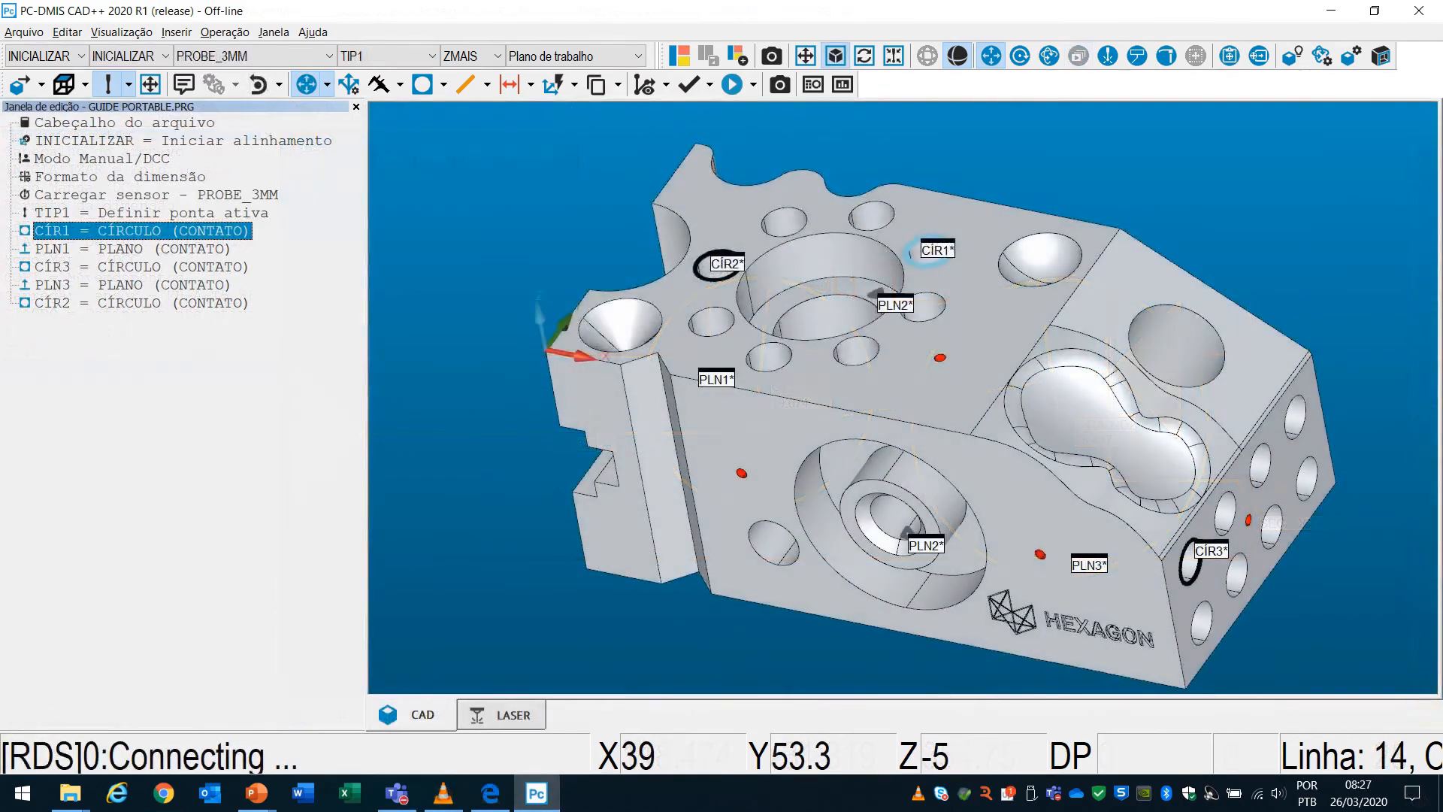
Examine the circles CÍR1, CÍR2, CÍR3 and planes PLN1, PLN3 of GUIDE PORTABLE.PRG by highlighting each on the CAD model.
scroll(801, 294, up, 5)
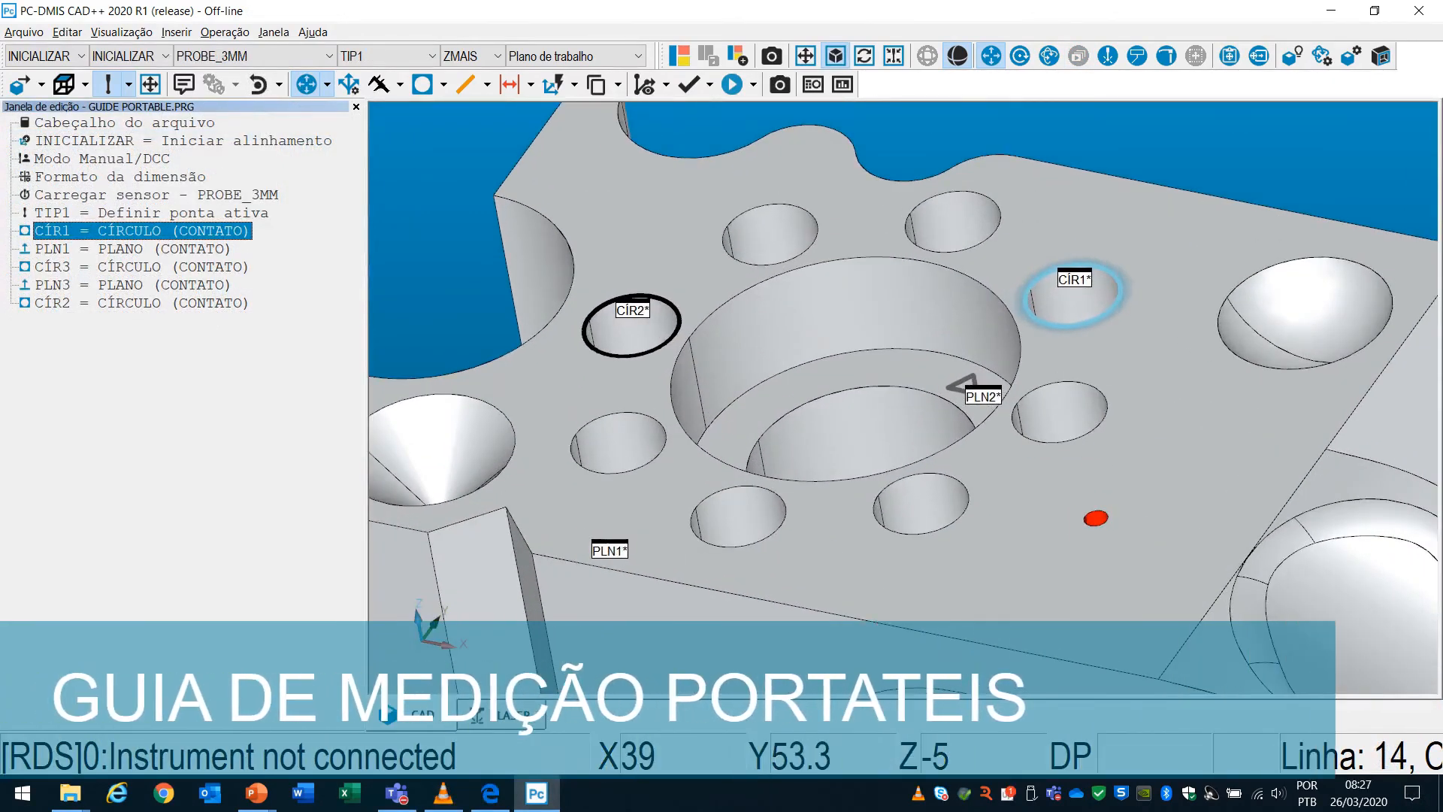
scroll(642, 337, down, 6)
right_drag(643, 337, 653, 270)
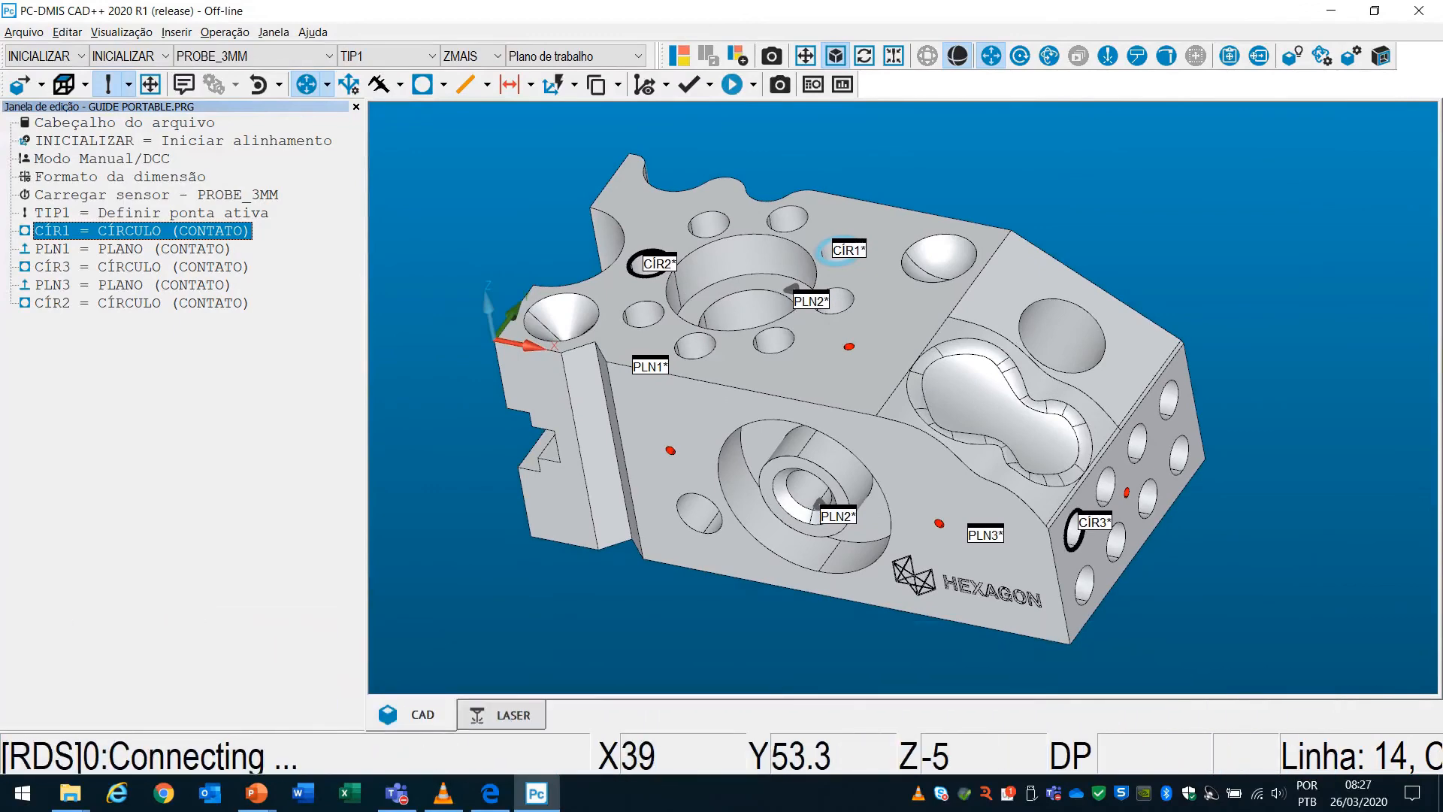
click(132, 248)
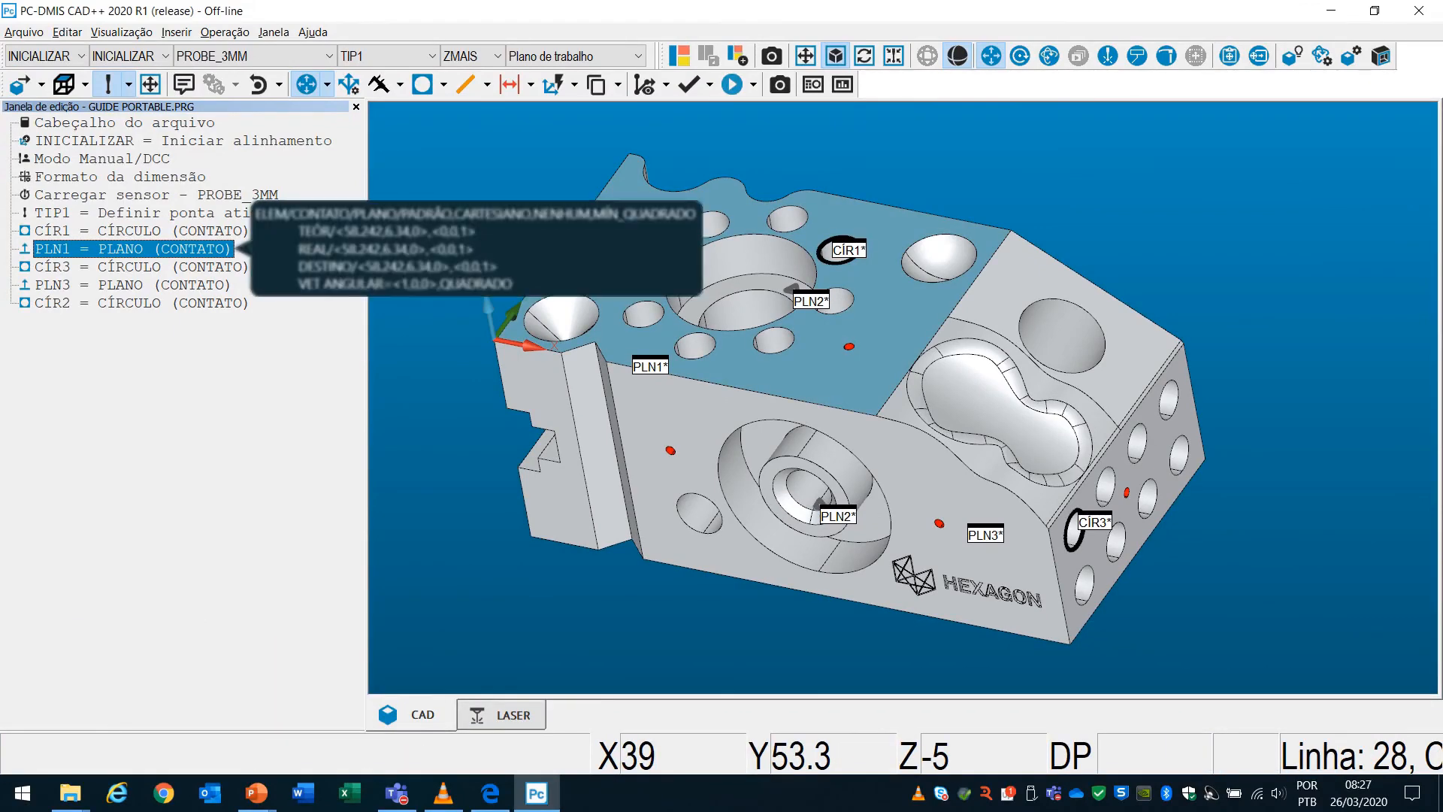
click(132, 285)
click(141, 303)
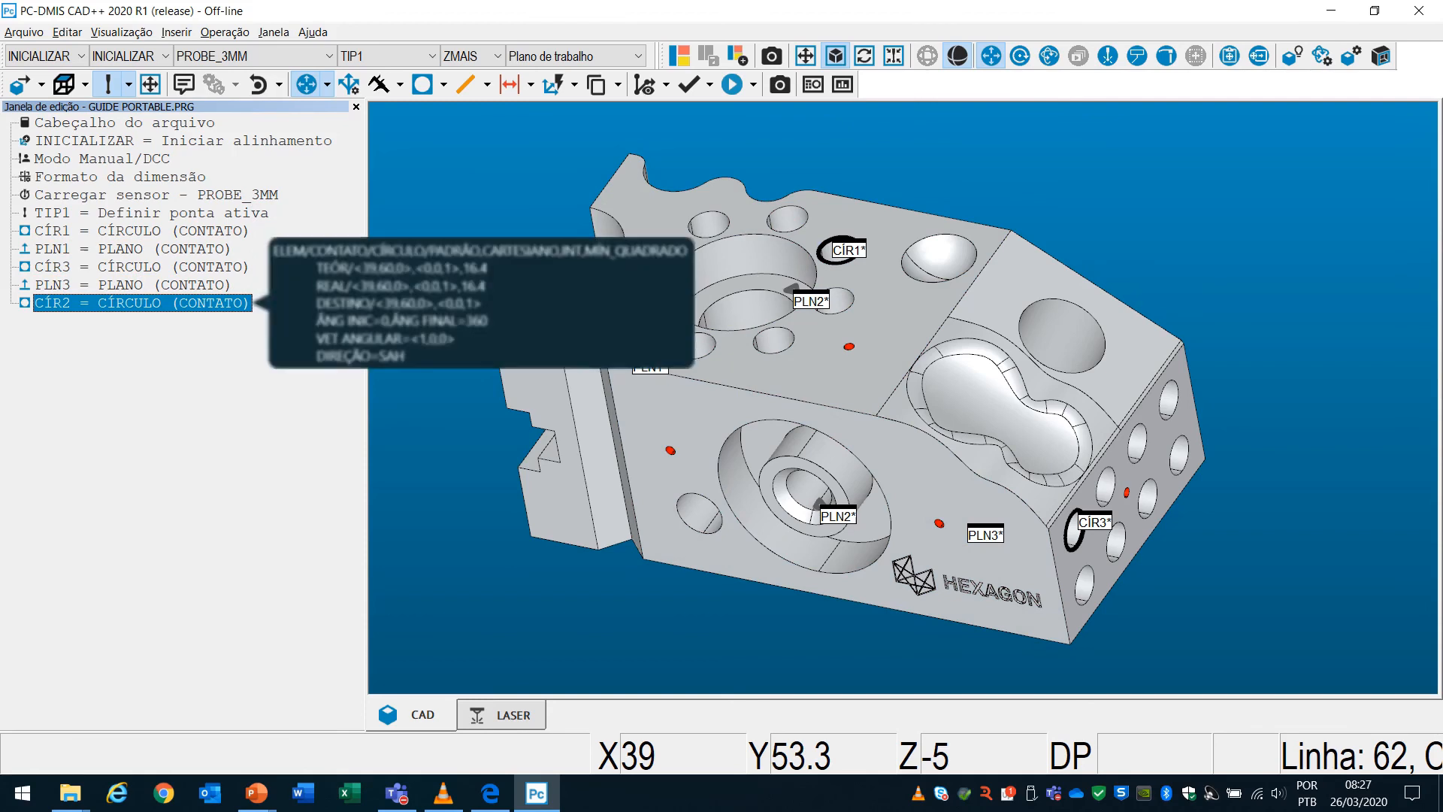
click(132, 285)
click(142, 267)
click(132, 248)
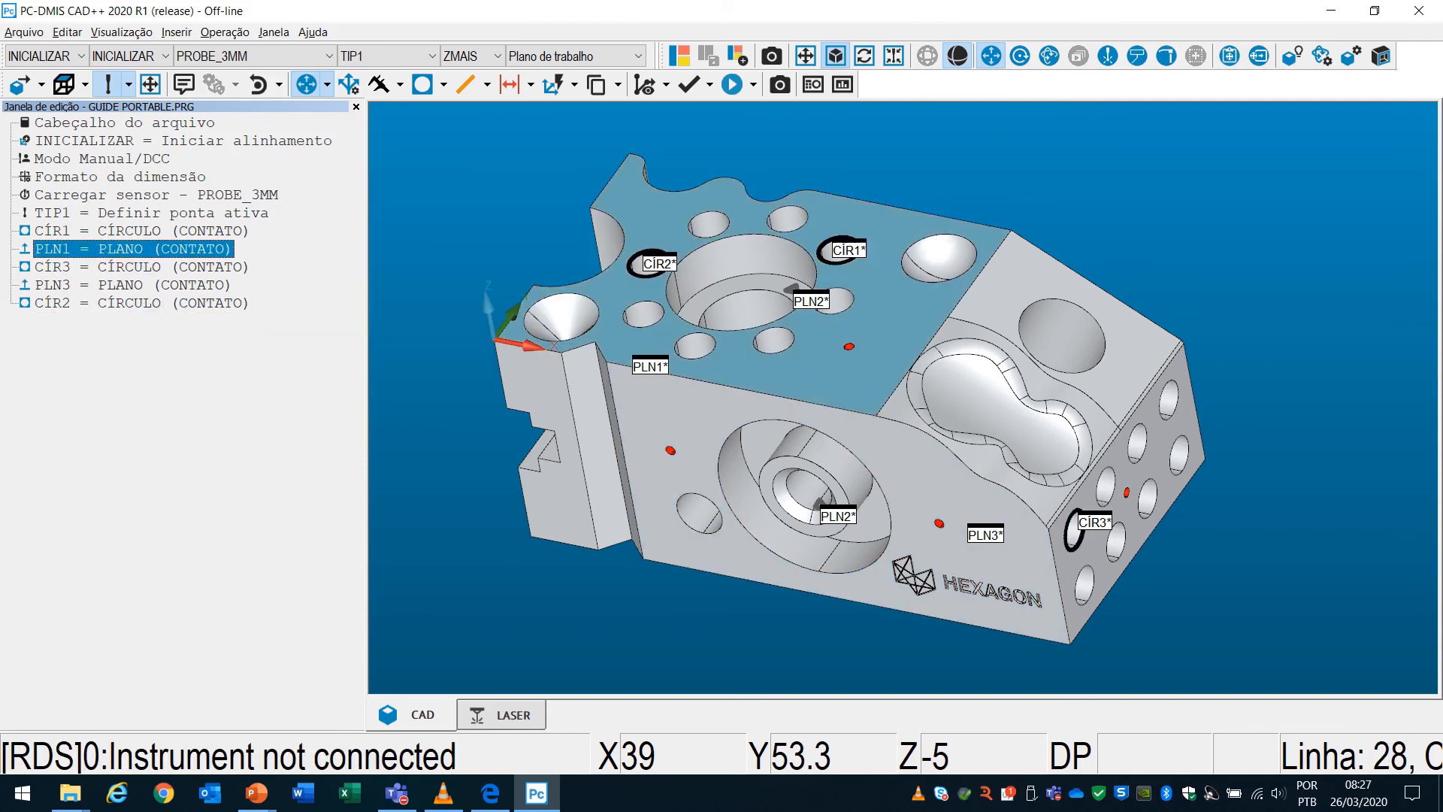
click(141, 231)
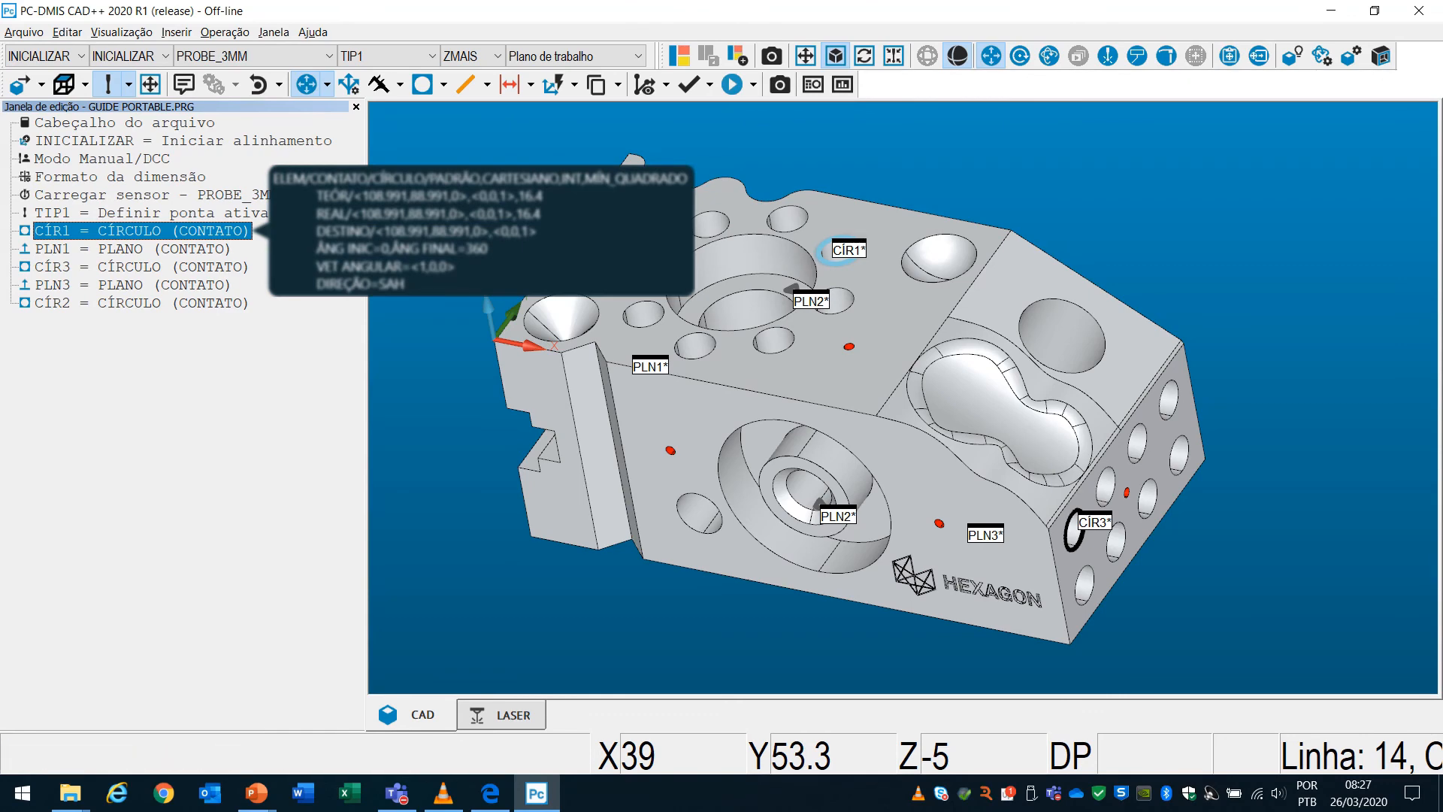
Highlight circle CÍR2 on the model and execute the GUIDE PORTABLE.PRG measurement routine.
click(141, 303)
scroll(789, 299, up, 3)
scroll(789, 299, down, 4)
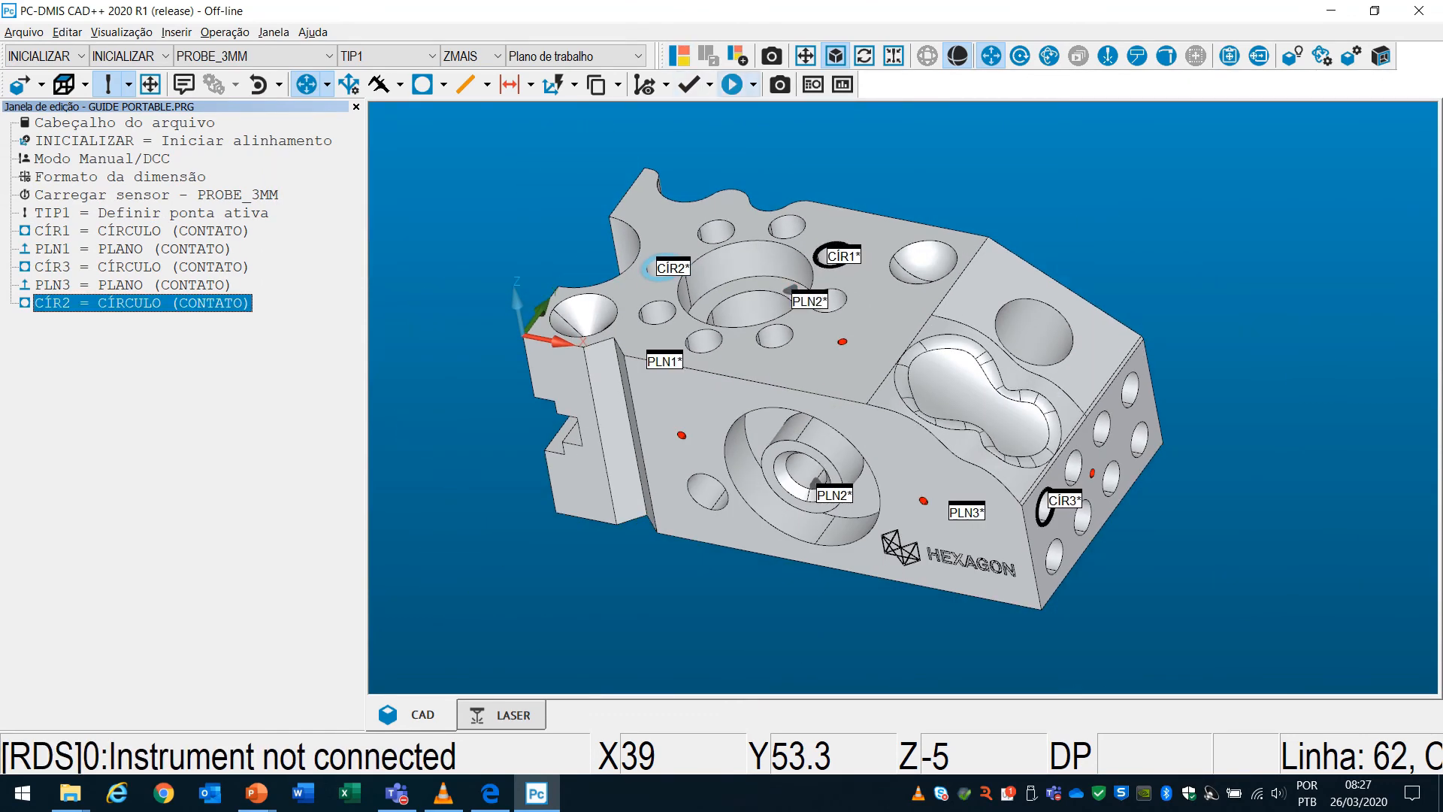
click(731, 84)
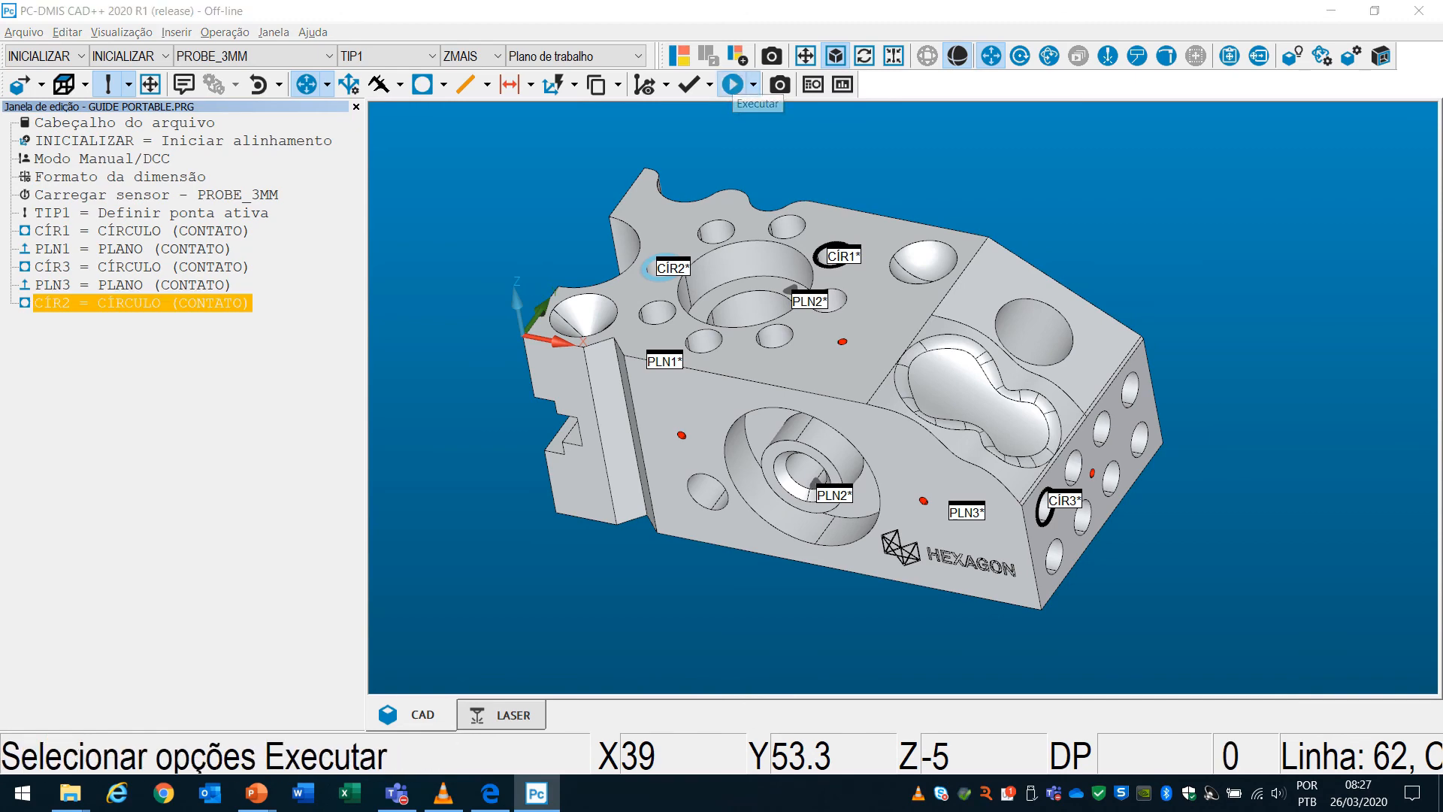